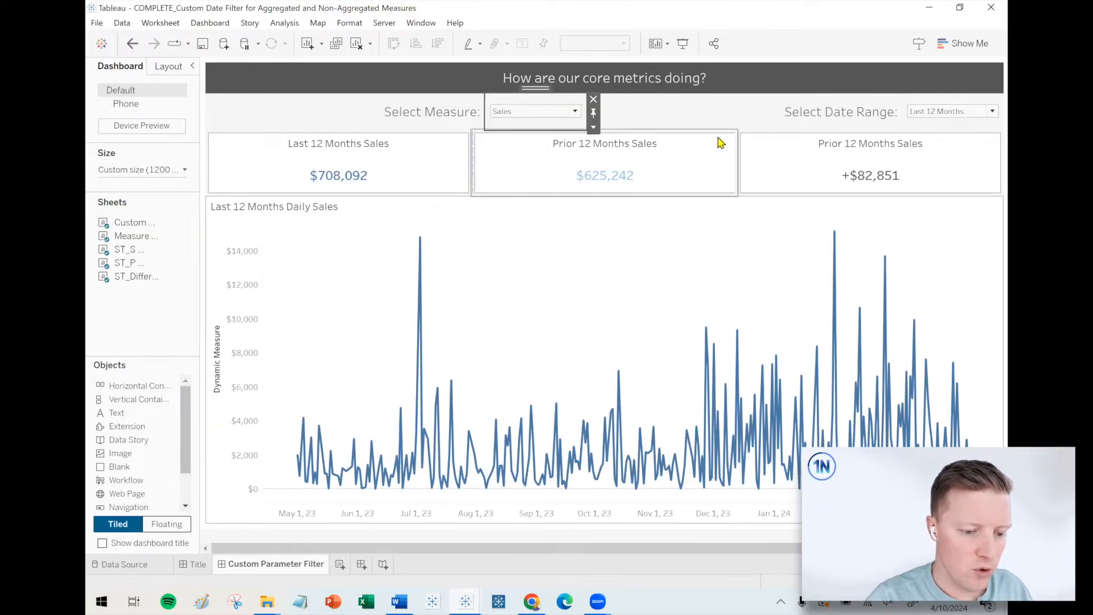
Switch the finished dashboard's measure to Sales per Order and view its date range options.
{"action": "left_click", "coordinate": [536, 136]}
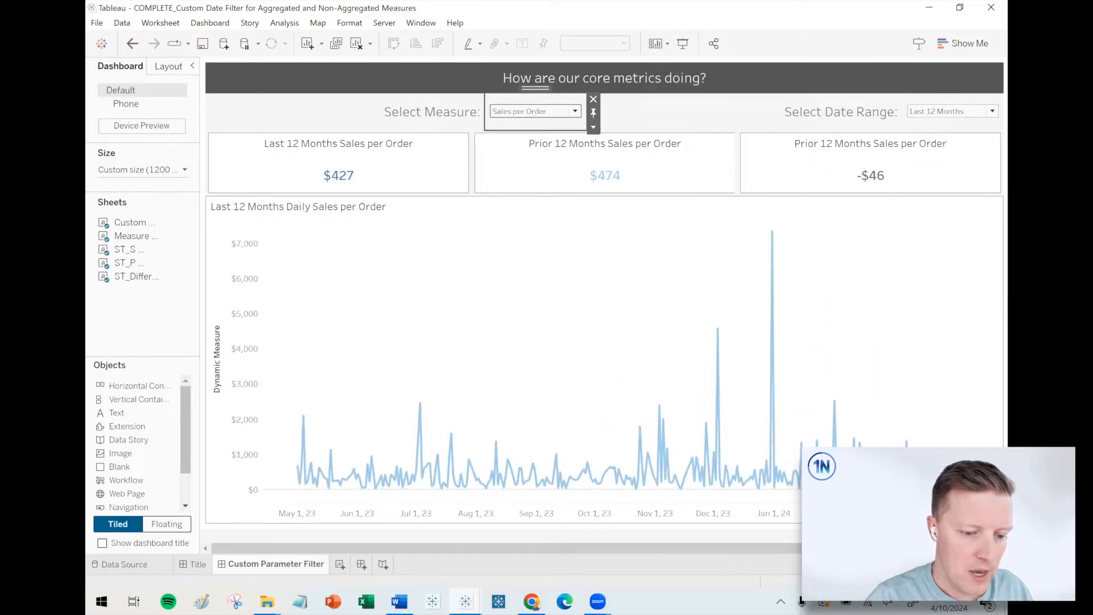
{"action": "left_click", "coordinate": [954, 116]}
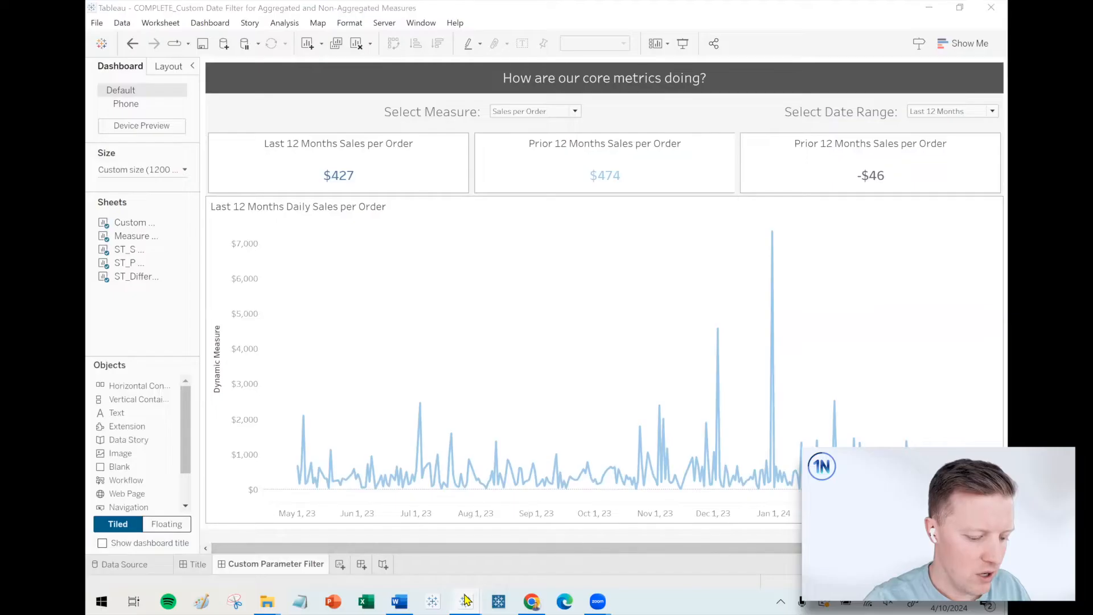
Switch to the Custom Comparison Date Filter workbook and unhide the worksheets used in the Custom Parameter Filter dashboard.
{"action": "mouse_move", "coordinate": [466, 599]}
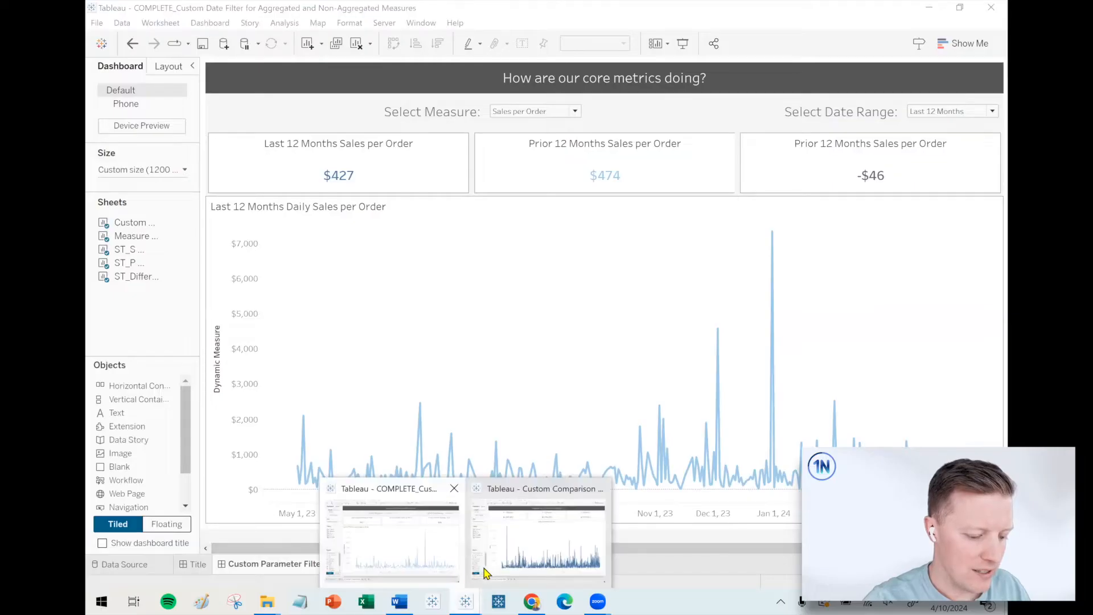
{"action": "left_click", "coordinate": [542, 549]}
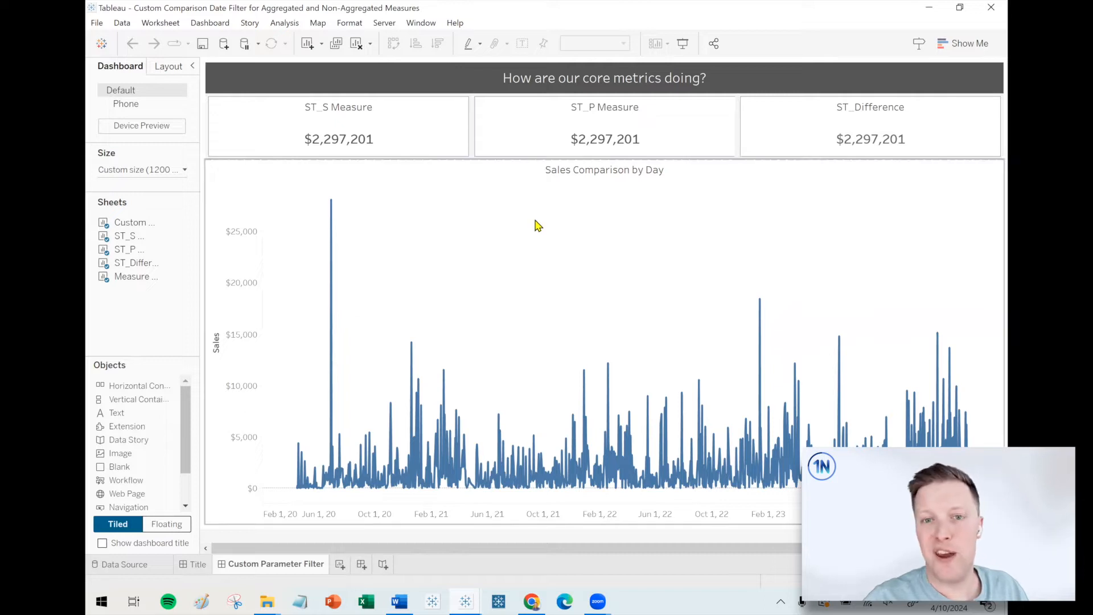
{"action": "right_click", "coordinate": [273, 564]}
{"action": "left_click", "coordinate": [329, 517]}
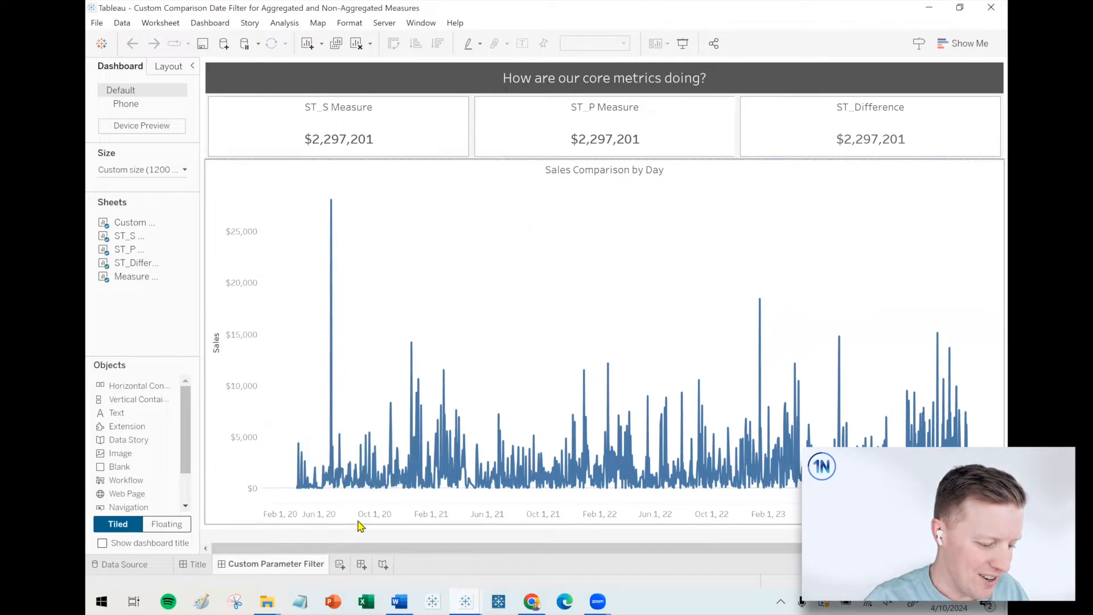
On the ST_S Measure sheet, start a new parameter named Date Parameter.
{"action": "left_click", "coordinate": [417, 565]}
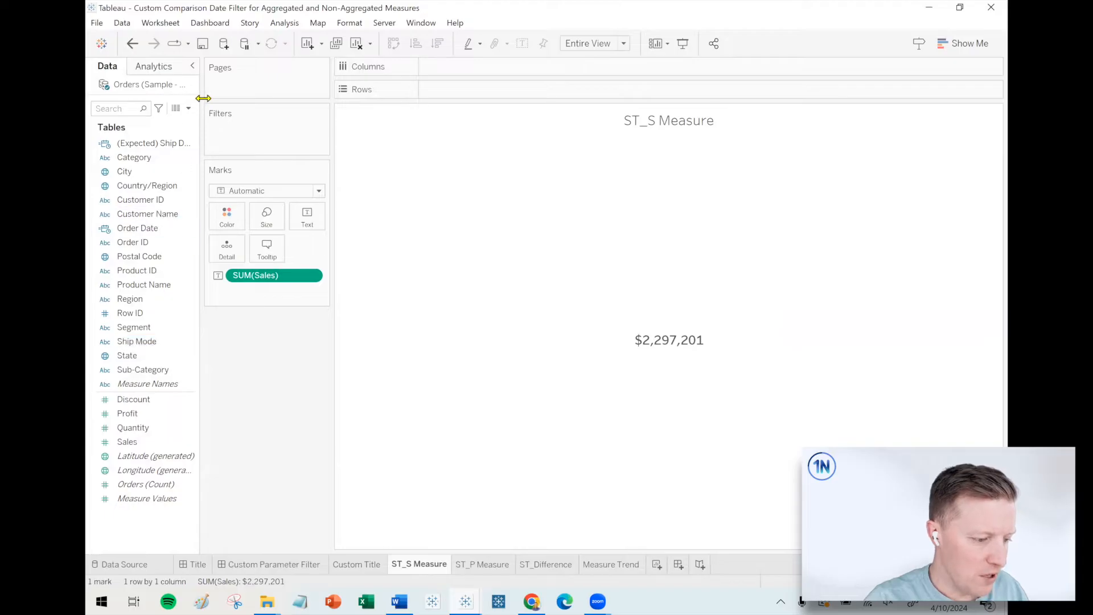
{"action": "left_click_drag", "start_coordinate": [203, 98], "coordinate": [236, 106]}
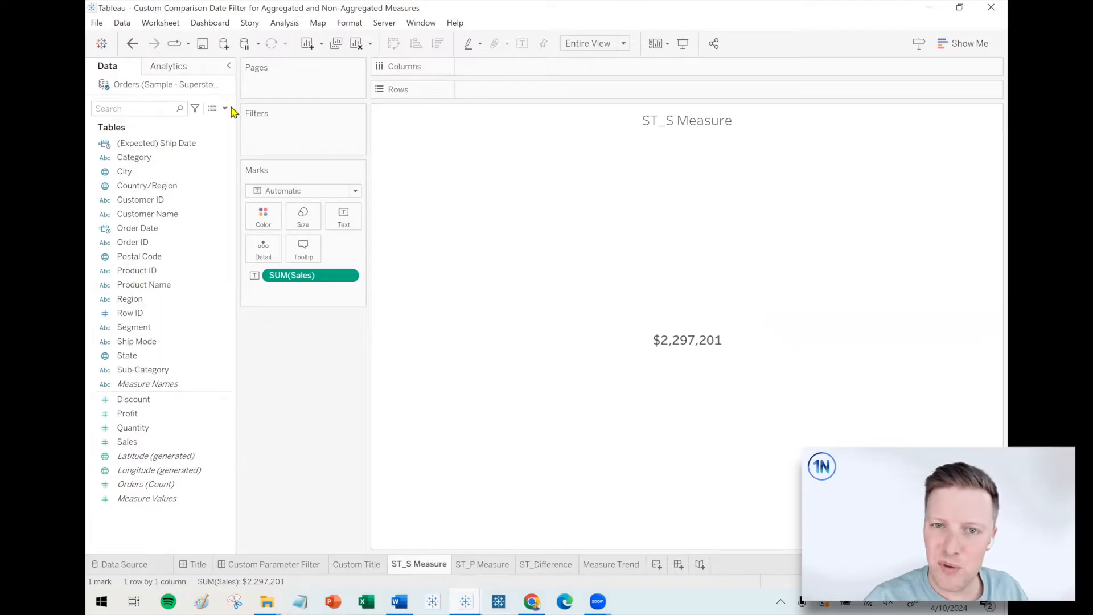
{"action": "left_click", "coordinate": [225, 109]}
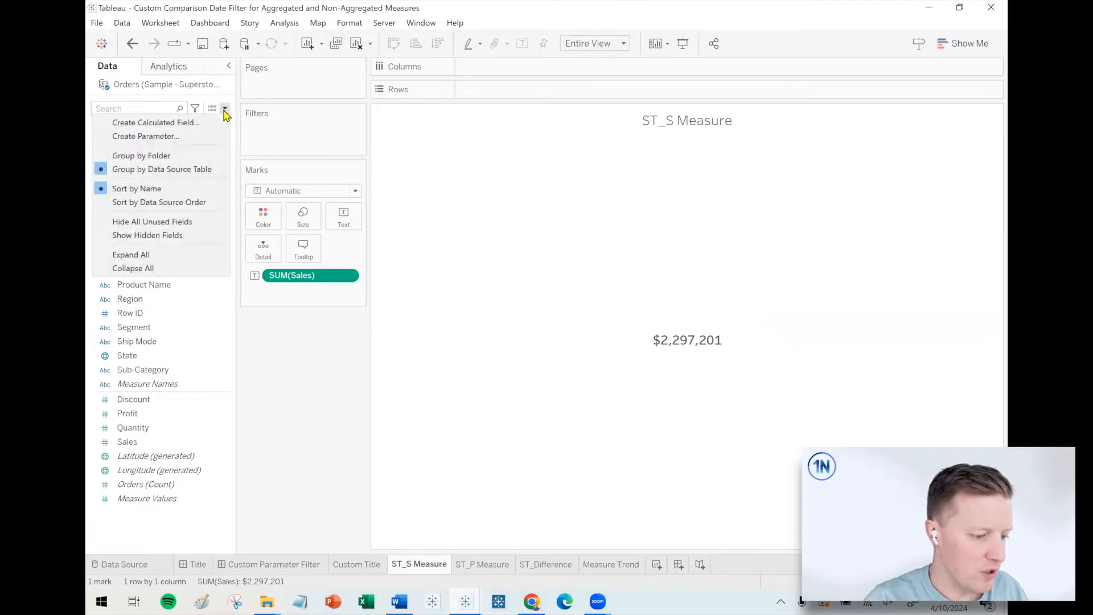
{"action": "left_click", "coordinate": [182, 136]}
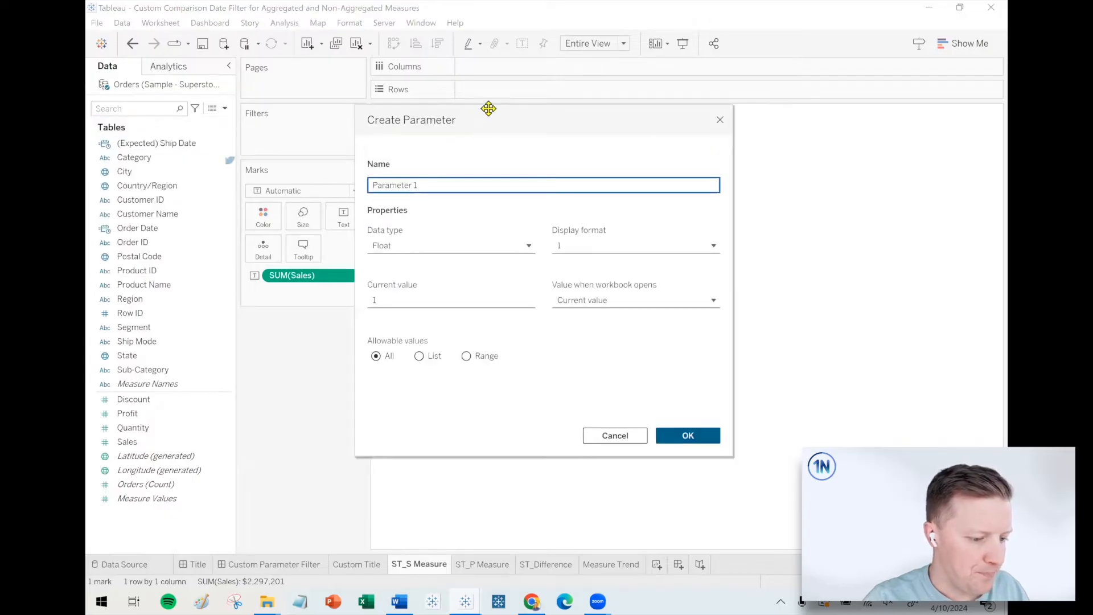
{"action": "left_click_drag", "start_coordinate": [490, 114], "coordinate": [524, 121]}
{"action": "triple_click", "coordinate": [395, 190]}
{"action": "type", "text": "Data"}
{"action": "type", "text": " Parameter"}
Set the new parameter's data type to String and restrict its allowable values to a list.
{"action": "left_click", "coordinate": [462, 258]}
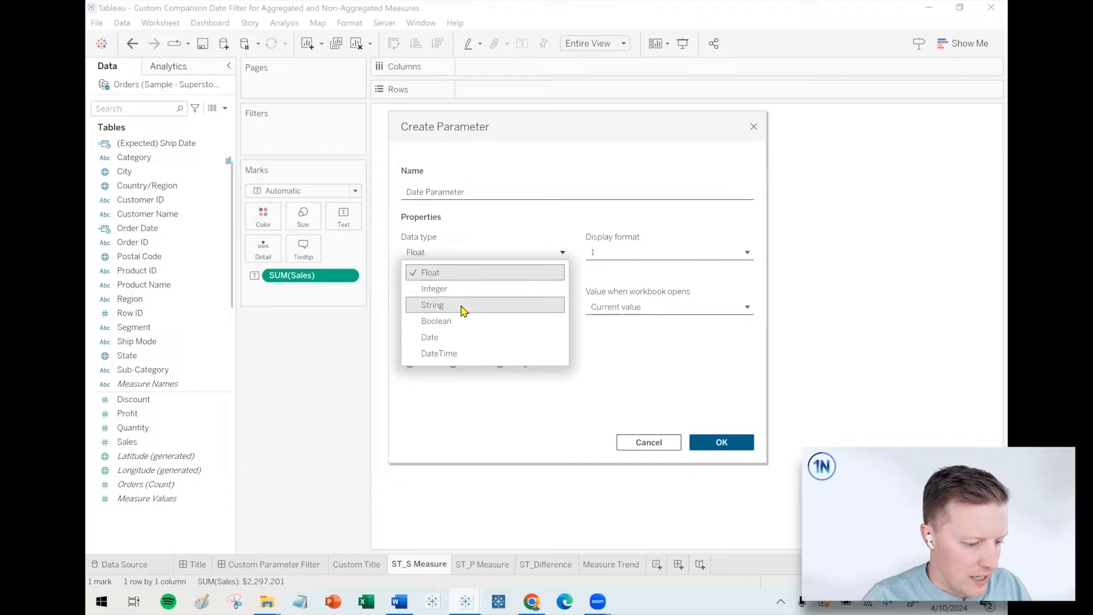
{"action": "left_click", "coordinate": [459, 303]}
{"action": "left_click", "coordinate": [459, 364]}
Add the values Year to Date, Last Year, Last 12 Months and Quarter to Date to the parameter's list.
{"action": "left_click", "coordinate": [441, 406]}
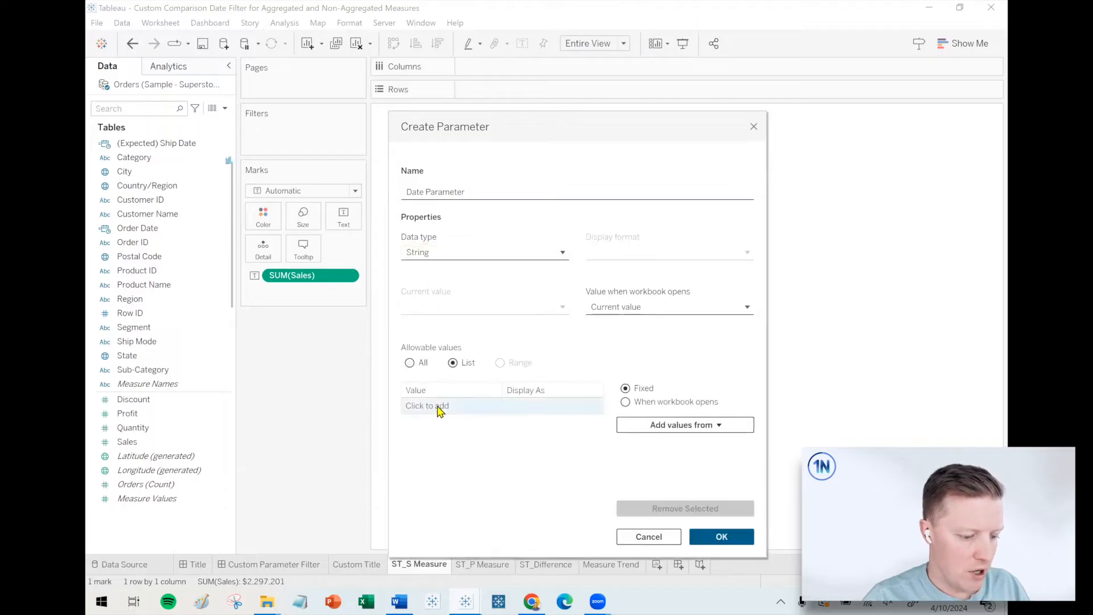
{"action": "type", "text": "Year to Date"}
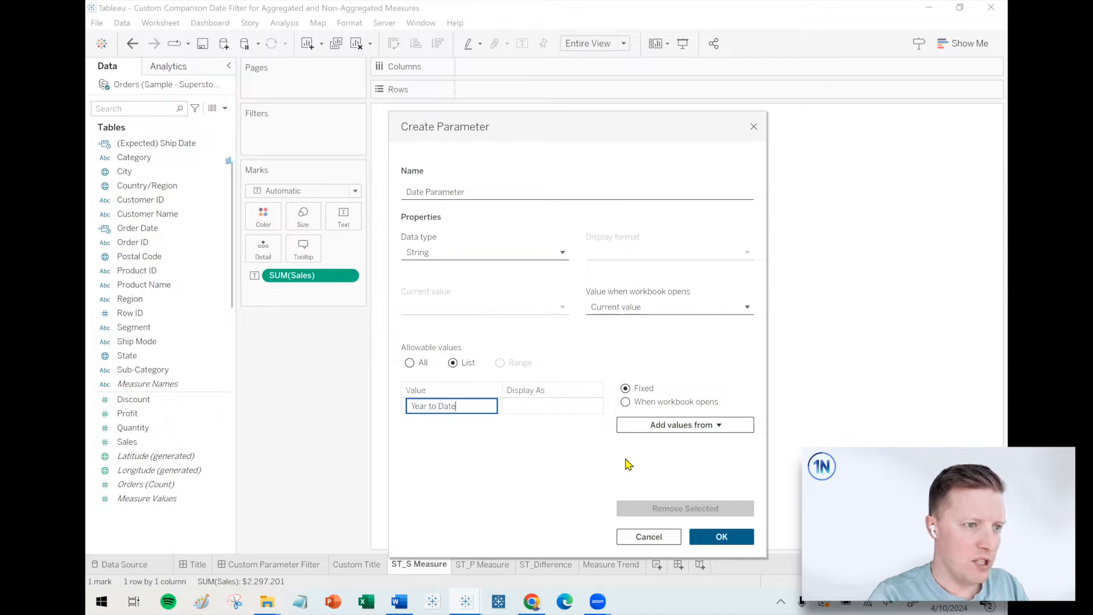
{"action": "key", "text": "Return"}
{"action": "type", "text": "La"}
{"action": "key", "text": "Return"}
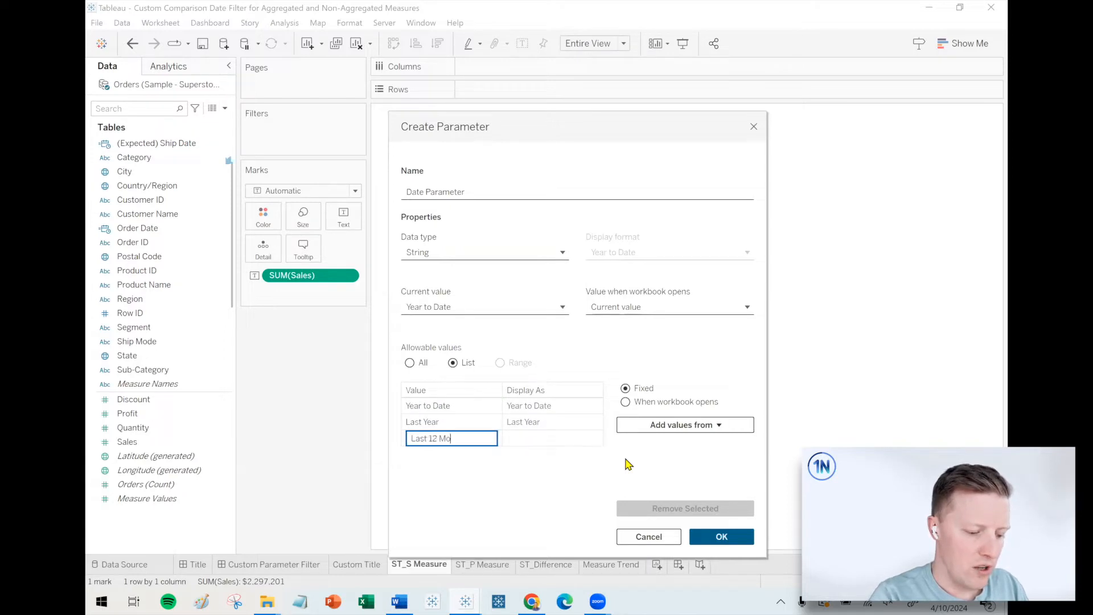
{"action": "key", "text": "Return"}
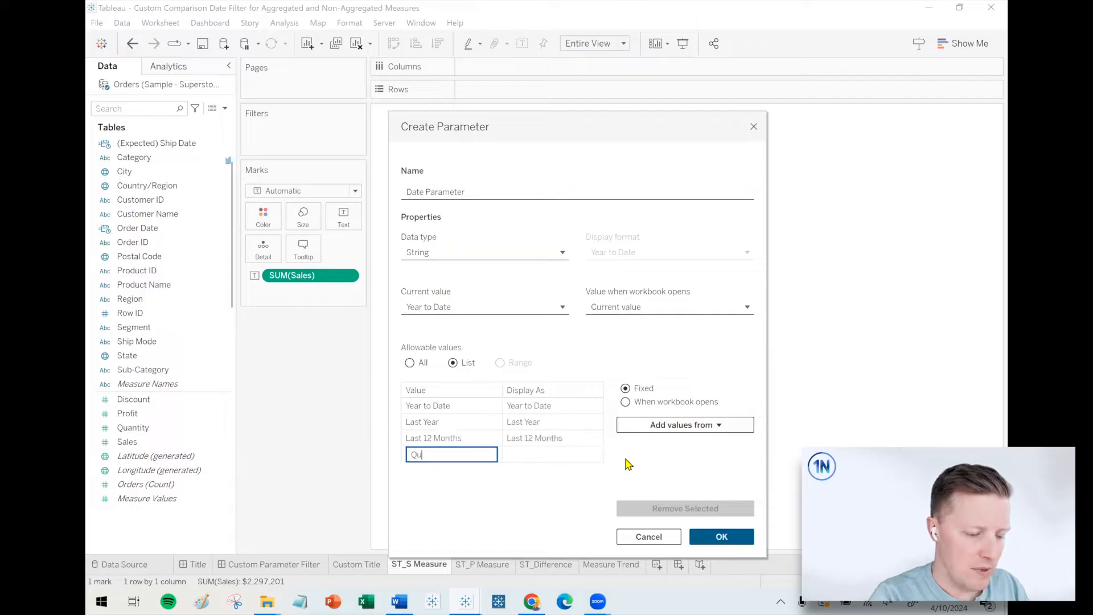
{"action": "key", "text": "Return"}
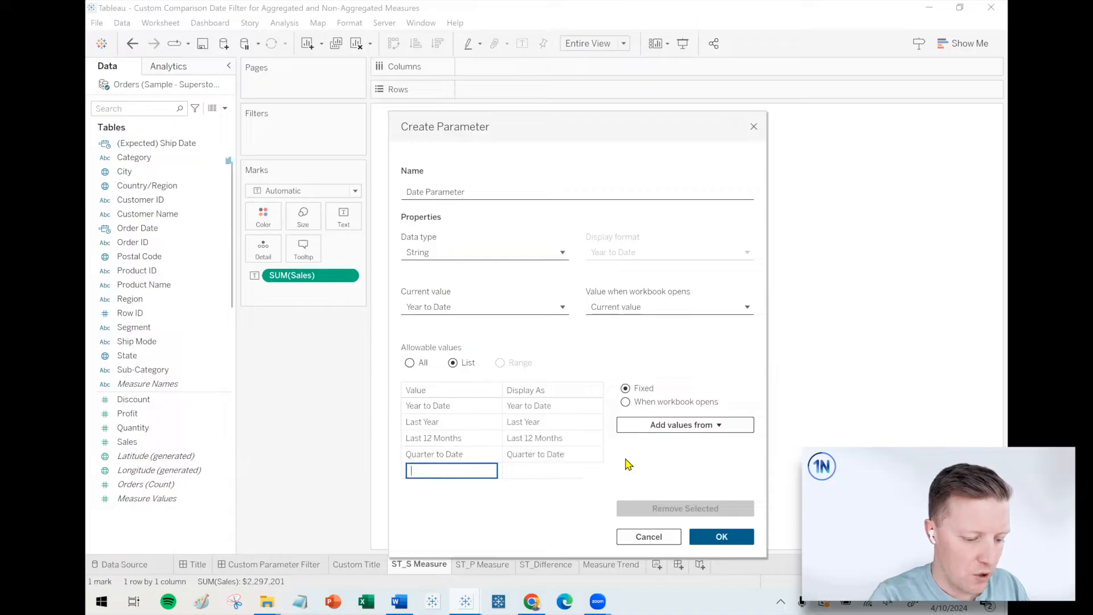
Add Last Quarter, Last 90 Days, Month to Date, Last Month and Last 30 Days to the list and save the parameter.
{"action": "type", "text": "Last Quarter"}
{"action": "key", "text": "Return"}
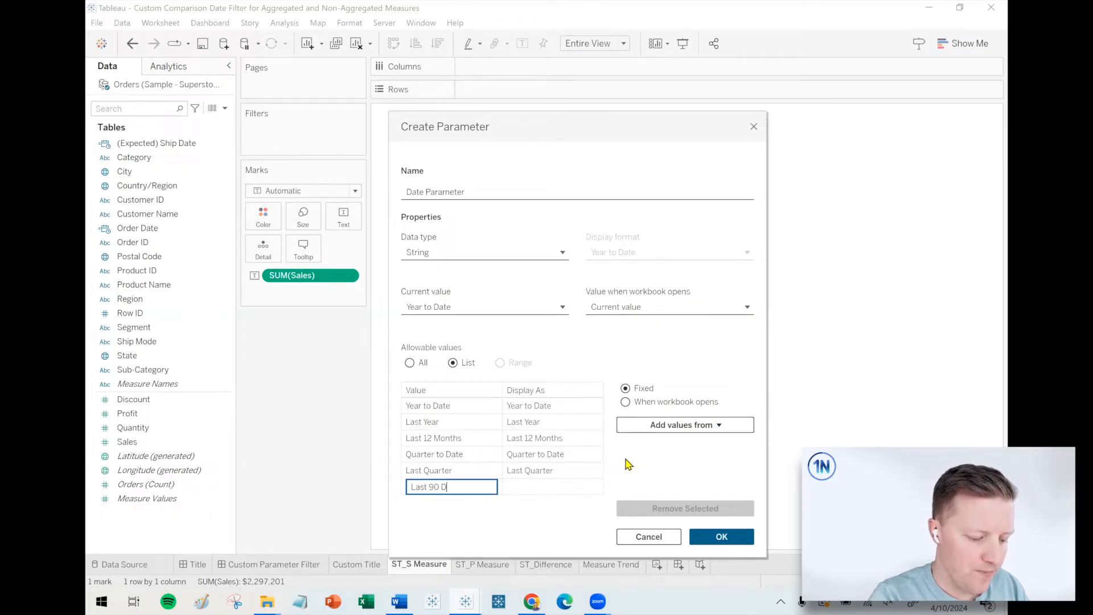
{"action": "type", "text": "Last 90 Days"}
{"action": "key", "text": "Return"}
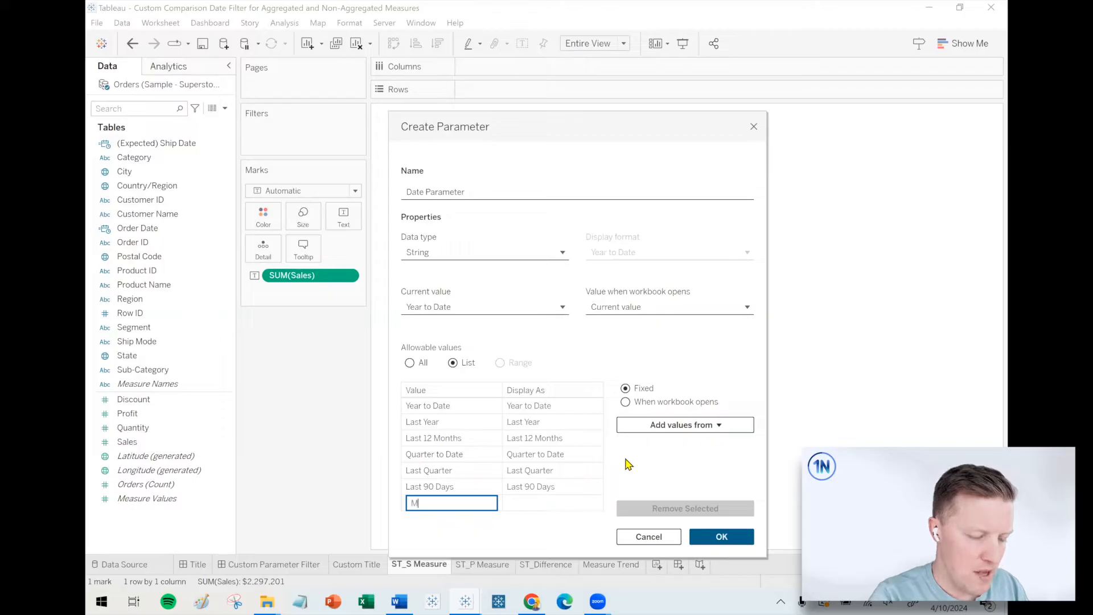
{"action": "key", "text": "Return"}
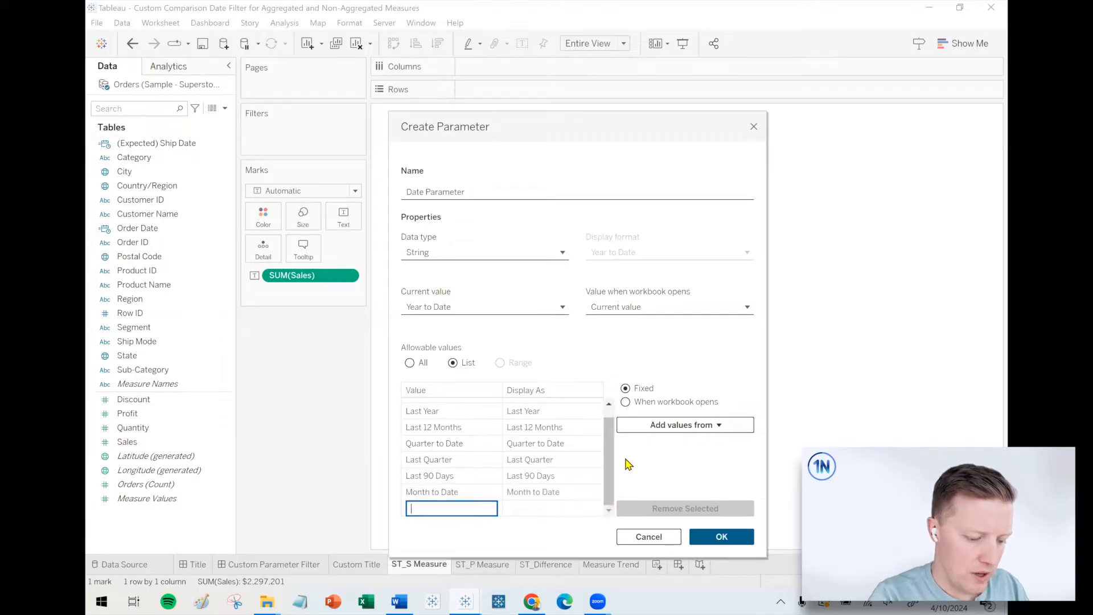
{"action": "key", "text": "Return"}
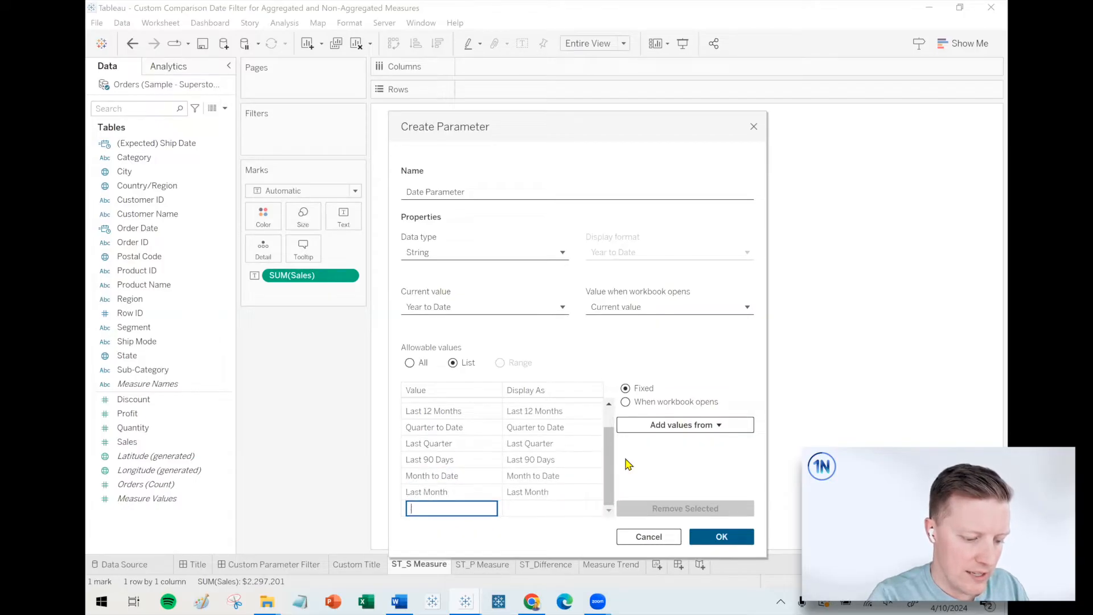
{"action": "type", "text": "Last 30 Days"}
{"action": "key", "text": "Return"}
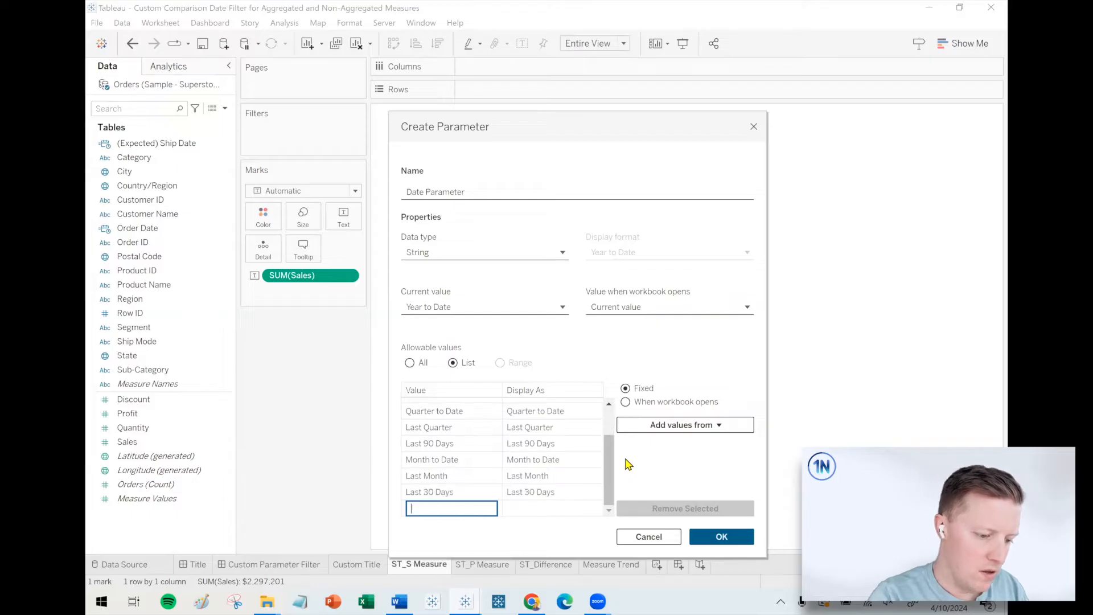
{"action": "left_click", "coordinate": [707, 538]}
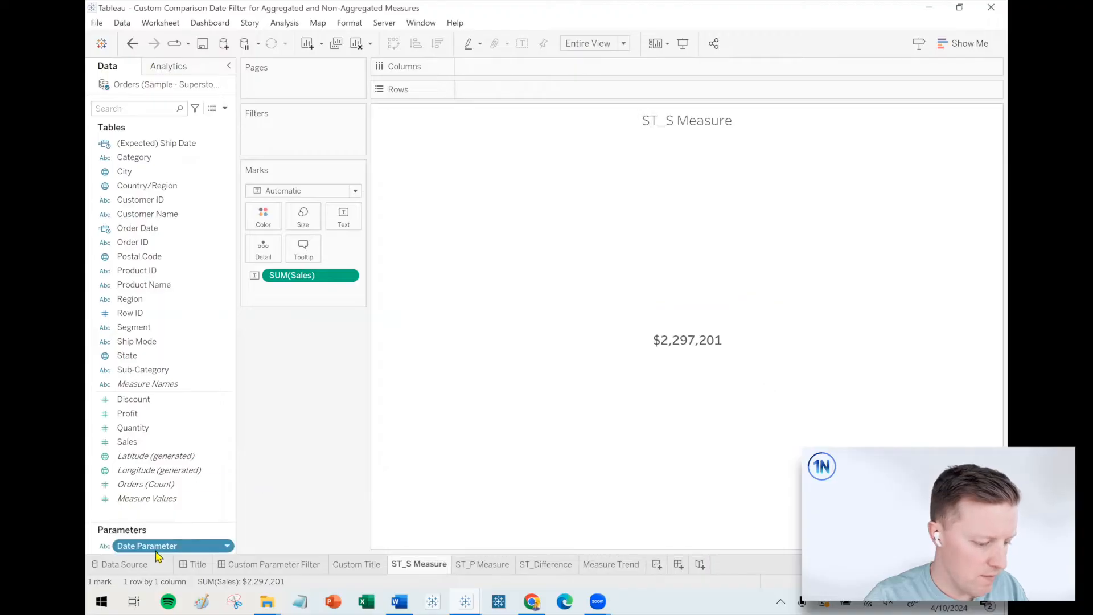
Show the Date Parameter control on the ST_S Measure sheet and view its list of date ranges.
{"action": "right_click", "coordinate": [161, 546]}
{"action": "left_click", "coordinate": [206, 324]}
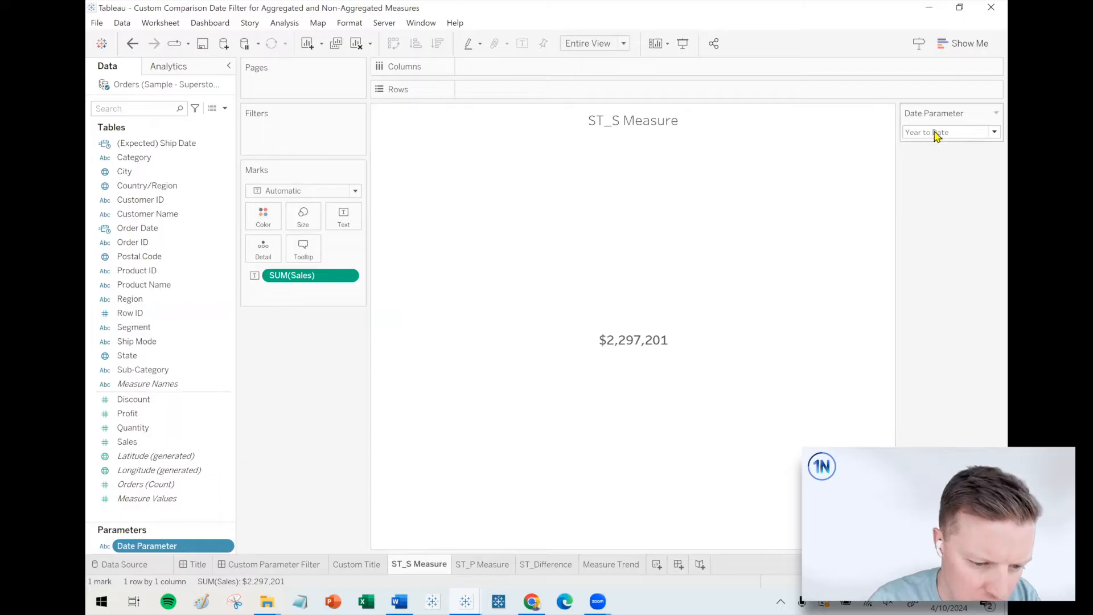
{"action": "left_click", "coordinate": [977, 134]}
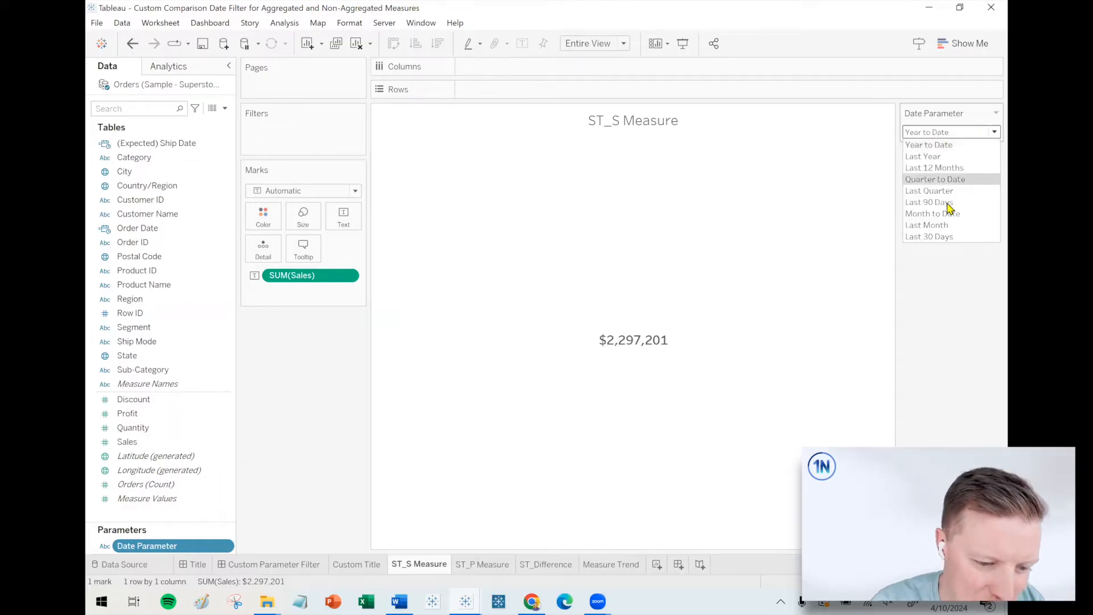
{"action": "left_click", "coordinate": [948, 286]}
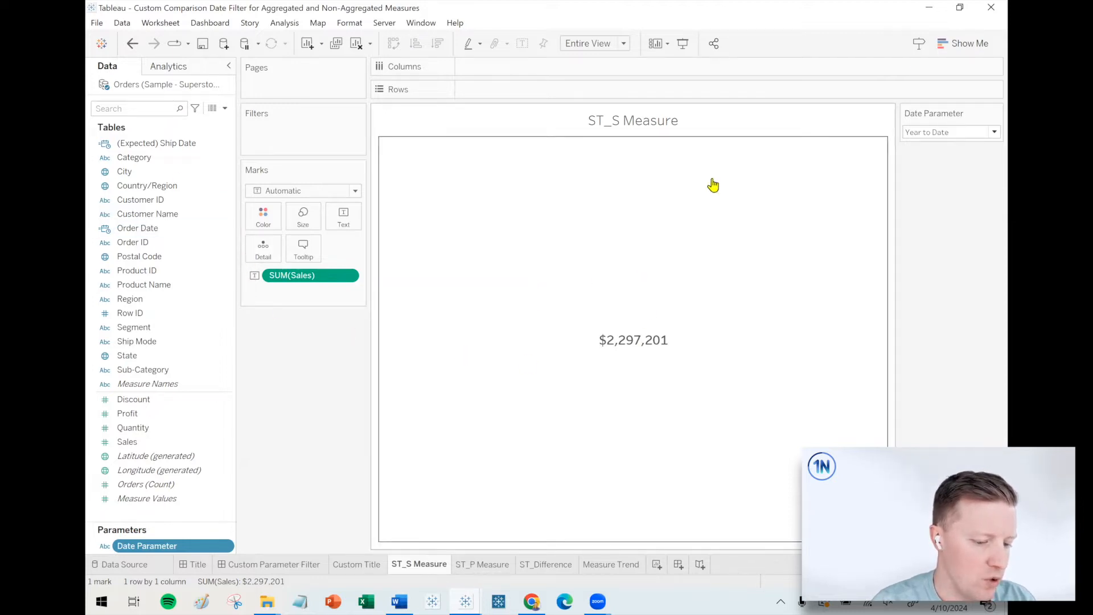
Try Quarter to Date in the Date Parameter control and return it to Year to Date.
{"action": "left_click", "coordinate": [946, 137]}
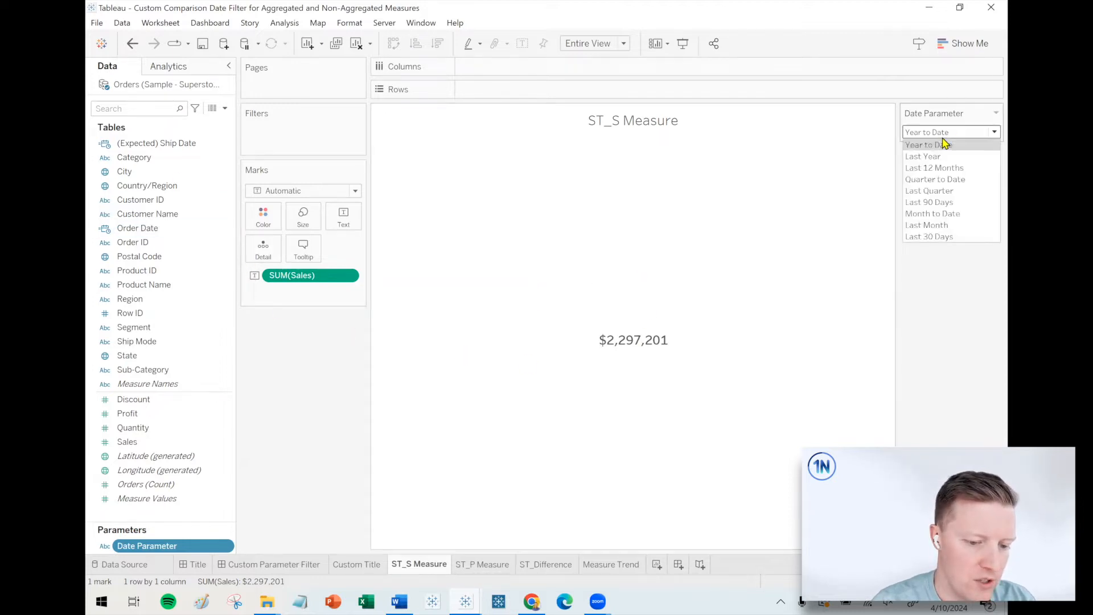
{"action": "left_click", "coordinate": [934, 180]}
{"action": "left_click", "coordinate": [945, 132]}
{"action": "left_click", "coordinate": [937, 149]}
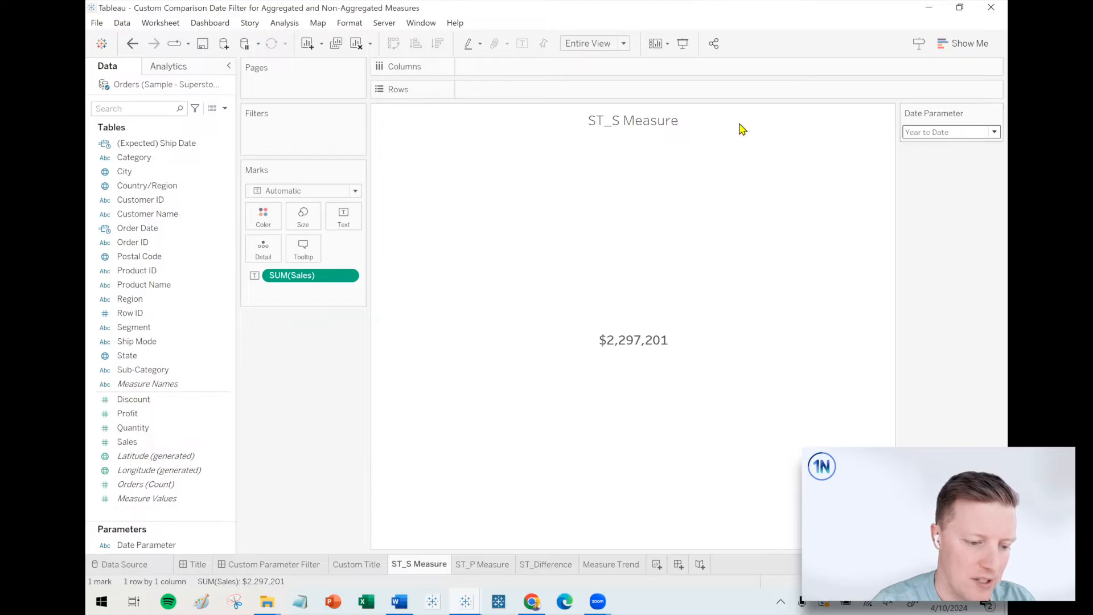
Start a new calculated field named Selected Period T/F.
{"action": "left_click", "coordinate": [225, 108]}
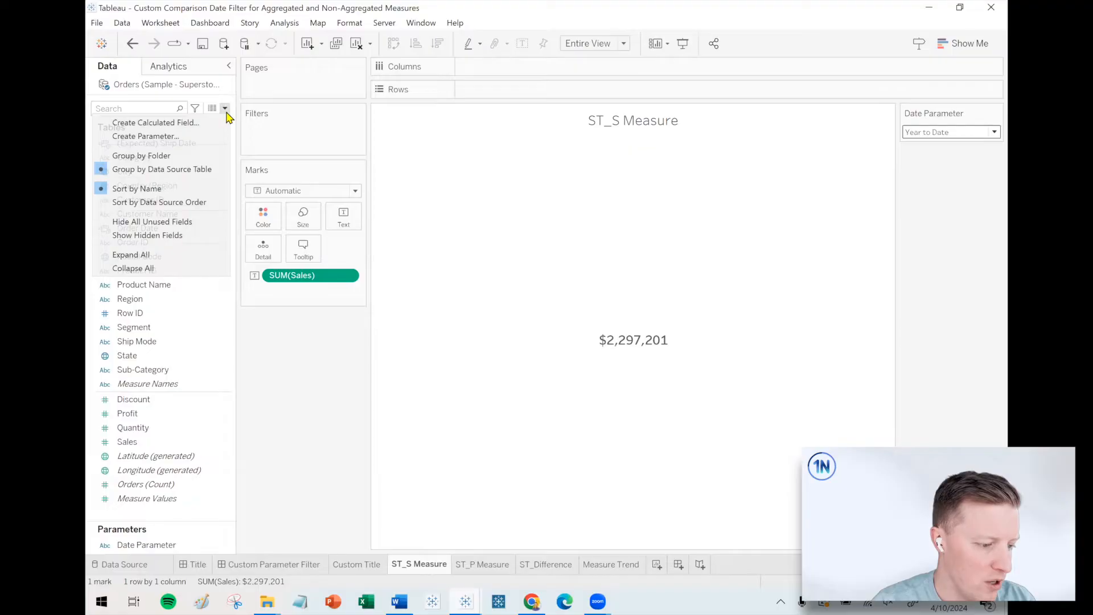
{"action": "left_click", "coordinate": [179, 121]}
{"action": "left_click_drag", "start_coordinate": [580, 243], "coordinate": [577, 194]}
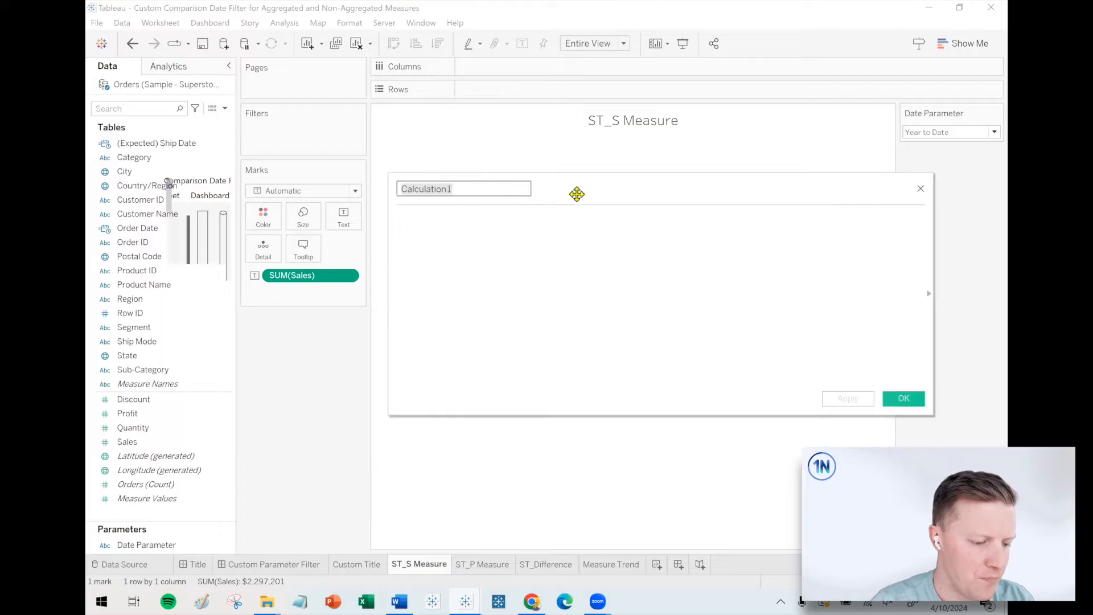
{"action": "type", "text": "Selected Period T/F"}
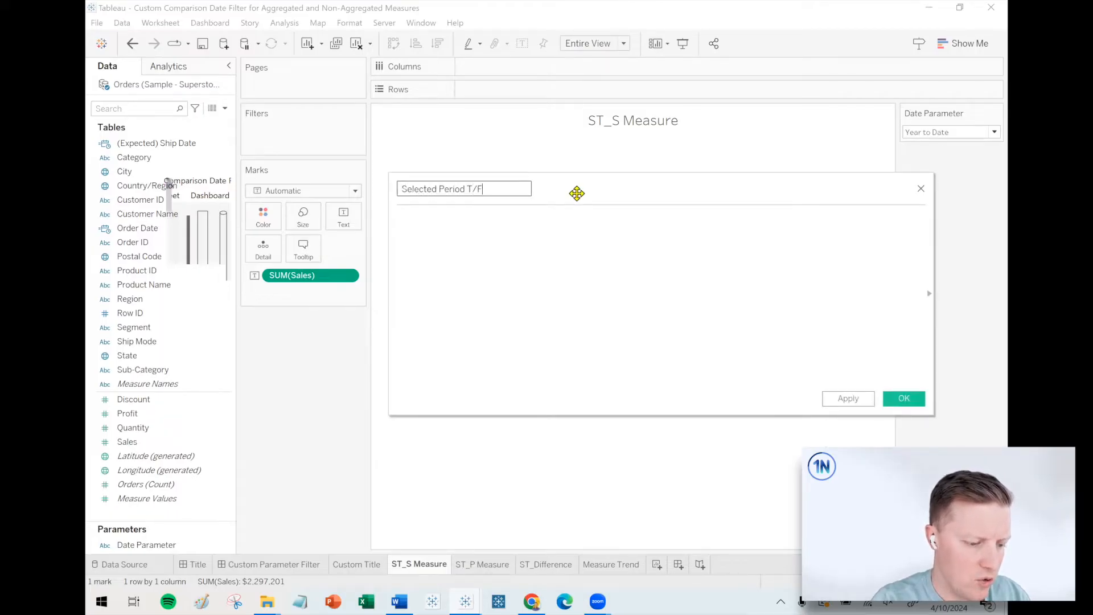
Begin the Selected Period T/F formula with CASE [Date Parameter] and the branch WHEN "Year to Date" THEN.
{"action": "left_click", "coordinate": [612, 247]}
{"action": "type", "text": "CASE"}
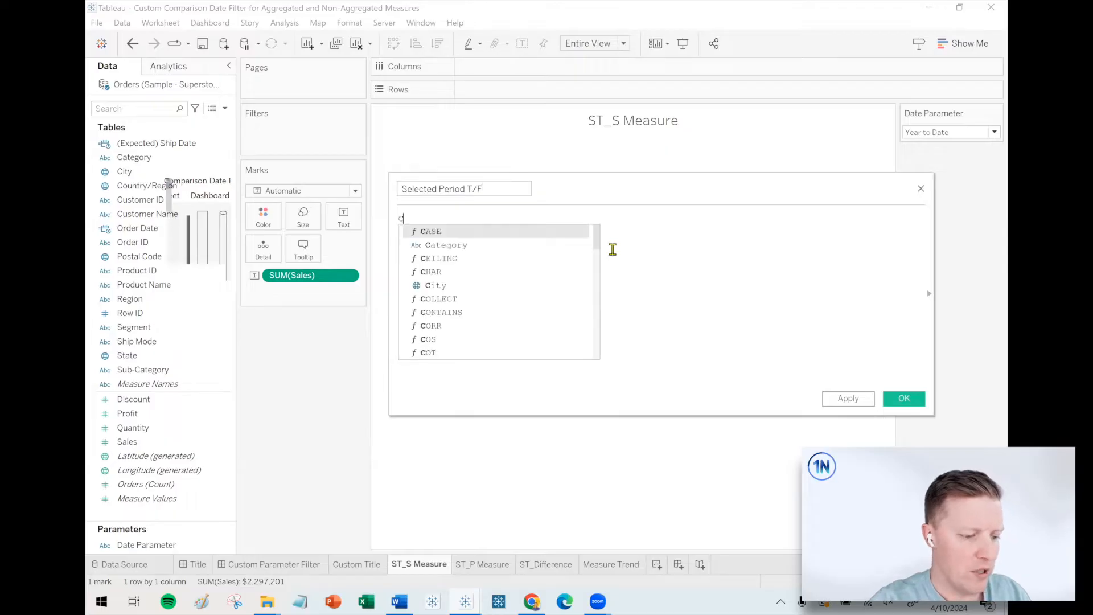
{"action": "left_click_drag", "start_coordinate": [119, 546], "coordinate": [498, 356]}
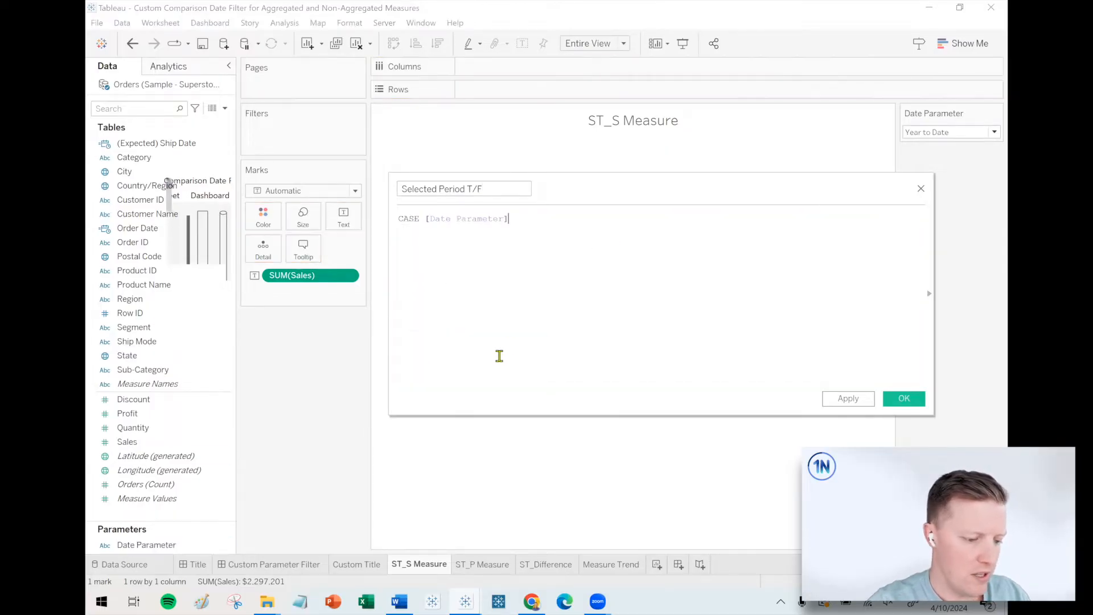
{"action": "key", "text": "Return"}
{"action": "type", "text": "W"}
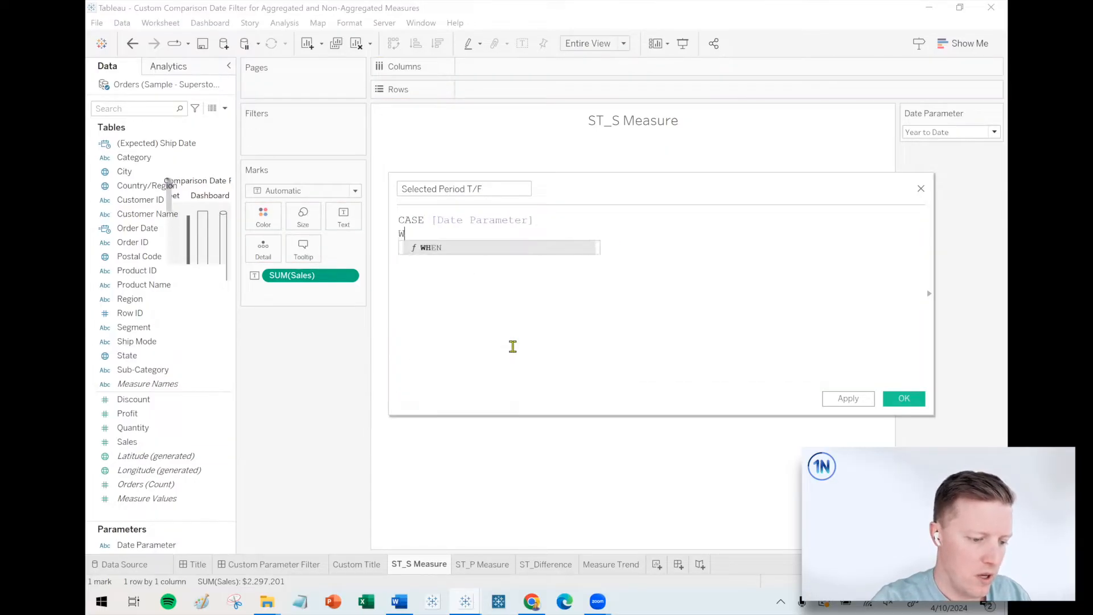
{"action": "type", "text": "HEN \"Yeat"}
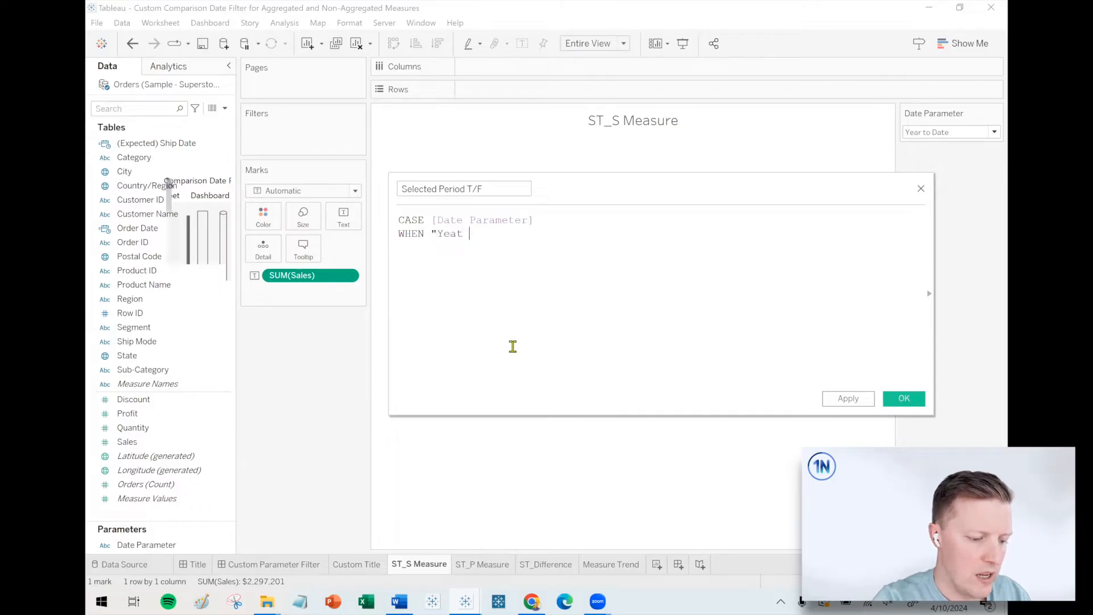
{"action": "key", "text": "BackSpace"}
{"action": "key", "text": "BackSpace"}
{"action": "type", "text": "r to Date\" THEN"}
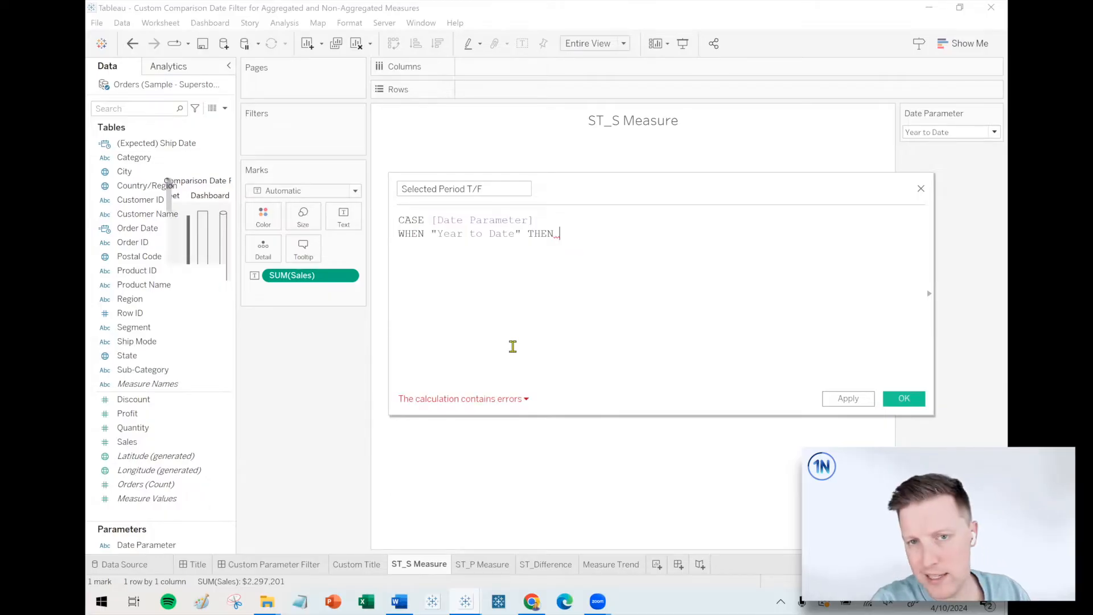
Complete the Year to Date branch with DATEDIFF('year',[Order Date ],TODAY()) = 0, close the CASE with END and save the field.
{"action": "type", "text": "DATEDIFF"}
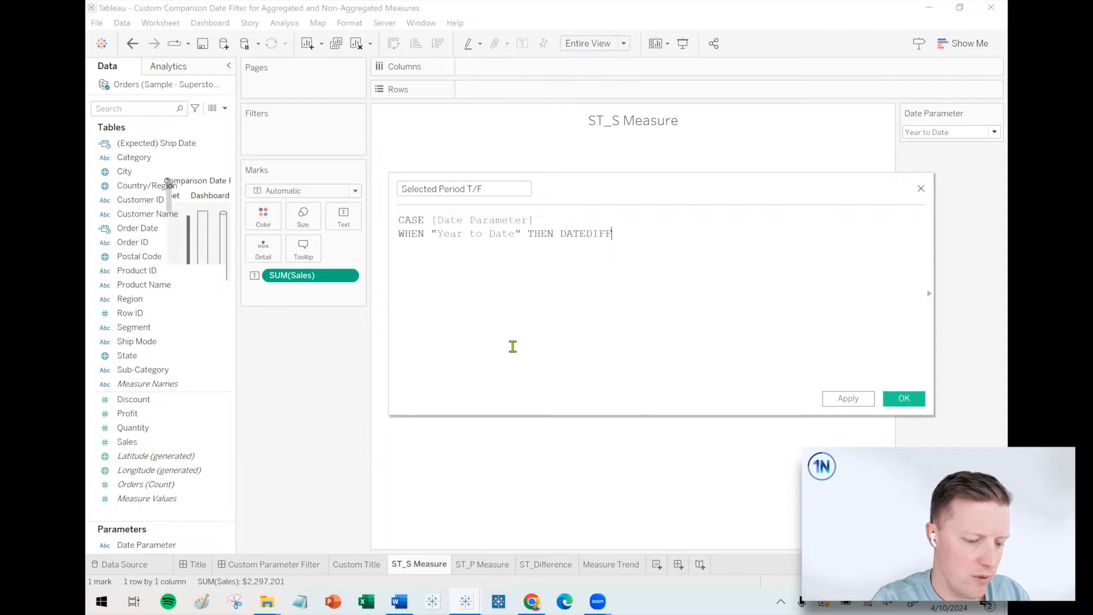
{"action": "type", "text": "('year',"}
{"action": "type", "text": "[Order Date ],"}
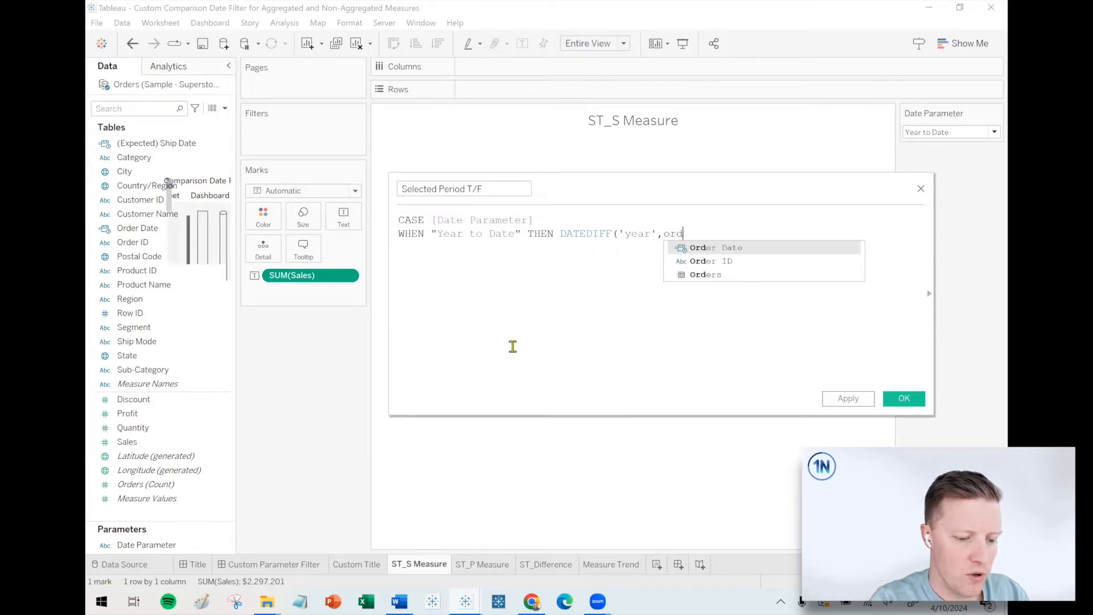
{"action": "type", "text": "TODA())"}
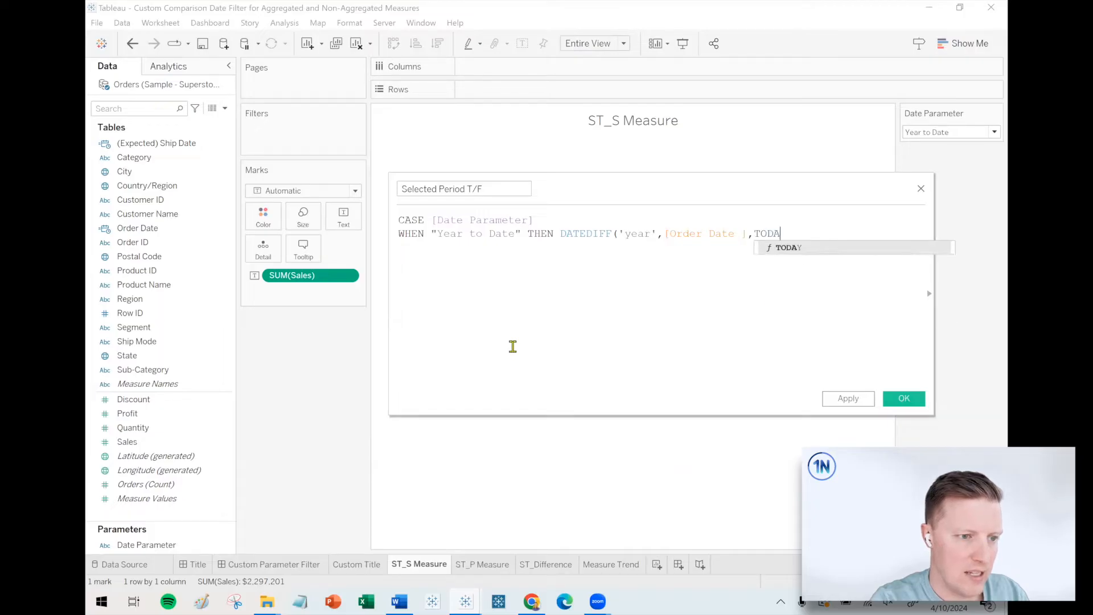
{"action": "key", "text": "BackSpace"}
{"action": "key", "text": "BackSpace"}
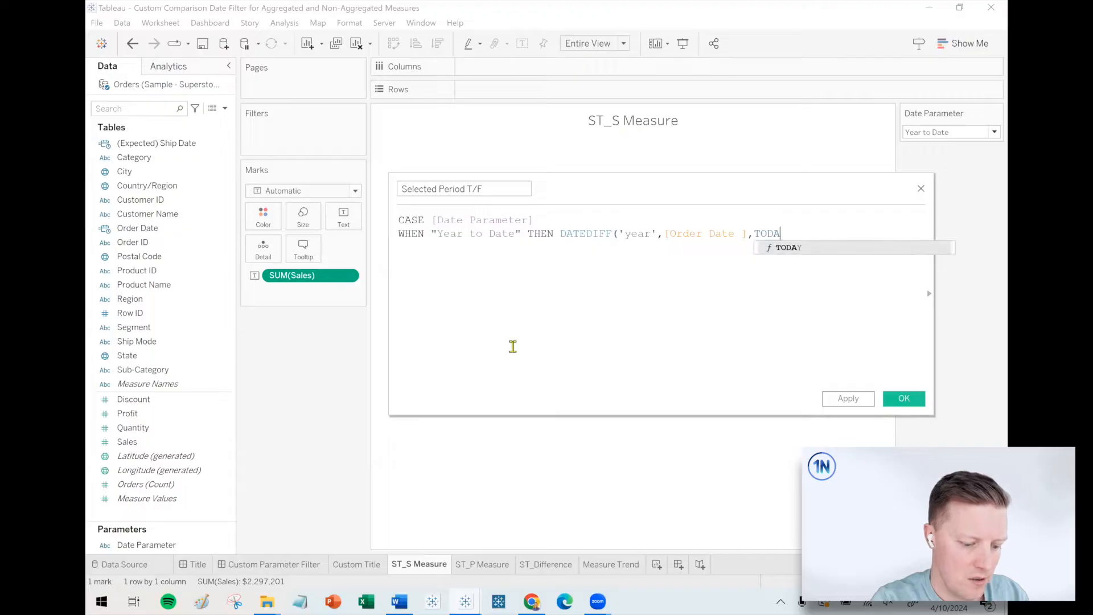
{"action": "type", "text": "Y())"}
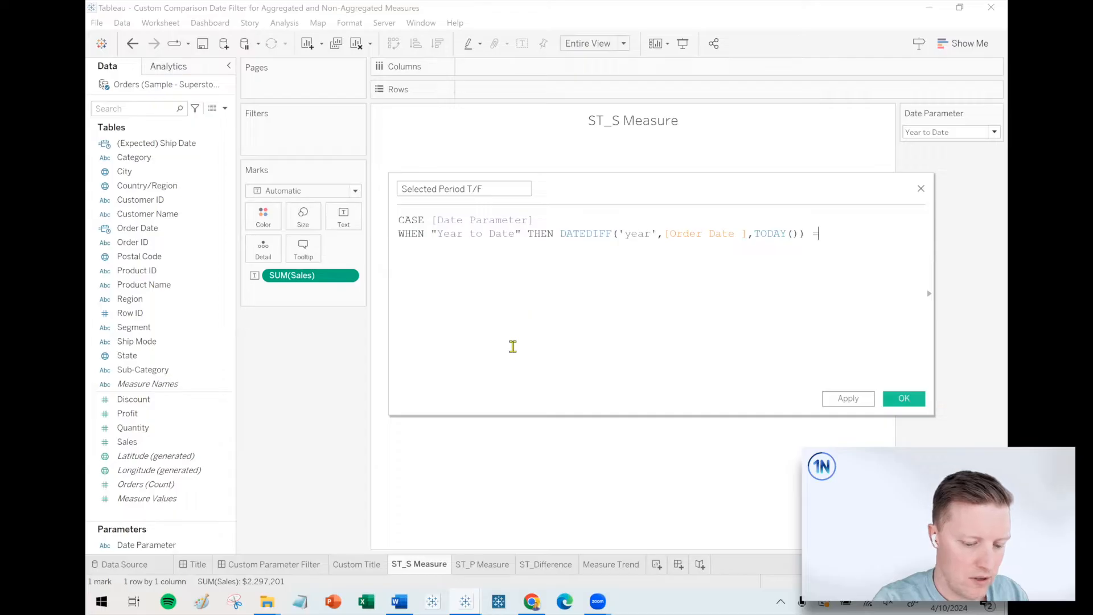
{"action": "type", "text": " = 0"}
{"action": "key", "text": "Return"}
{"action": "type", "text": "END"}
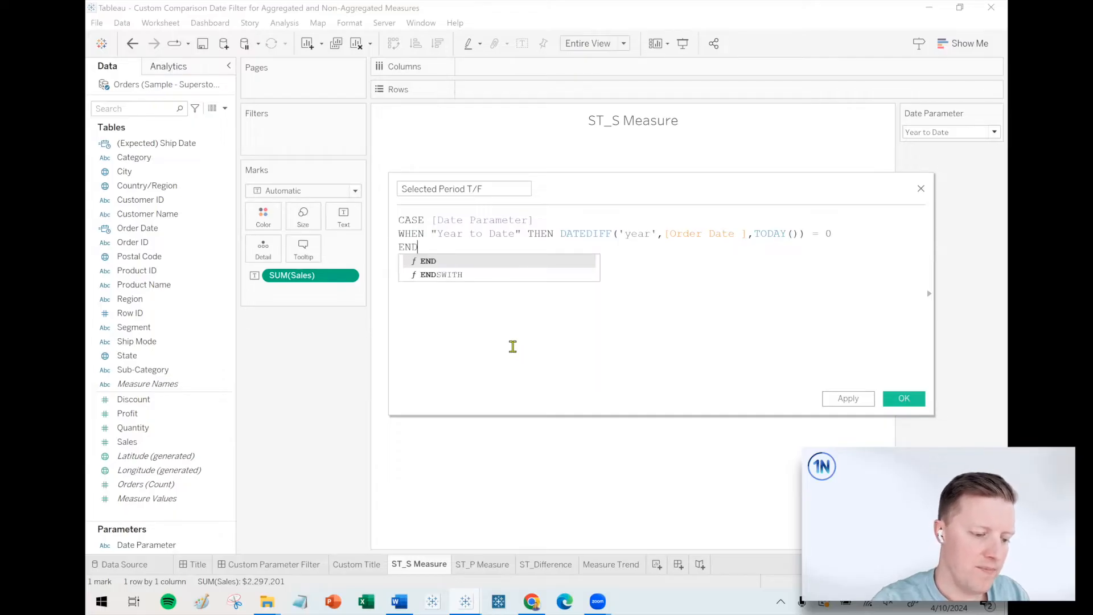
{"action": "left_click_drag", "start_coordinate": [393, 266], "coordinate": [307, 265]}
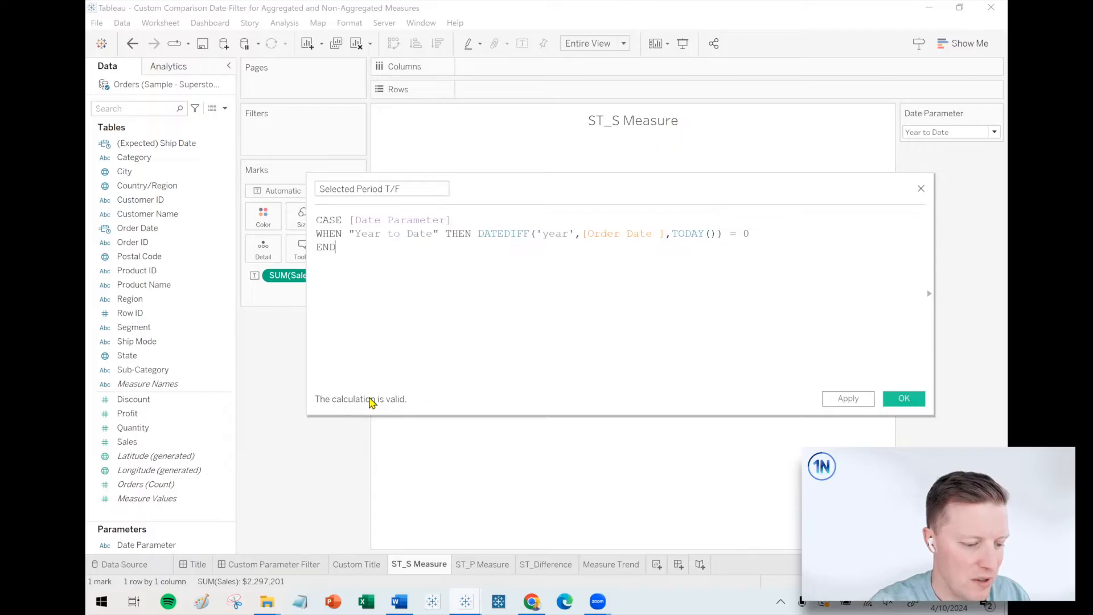
{"action": "left_click", "coordinate": [904, 398]}
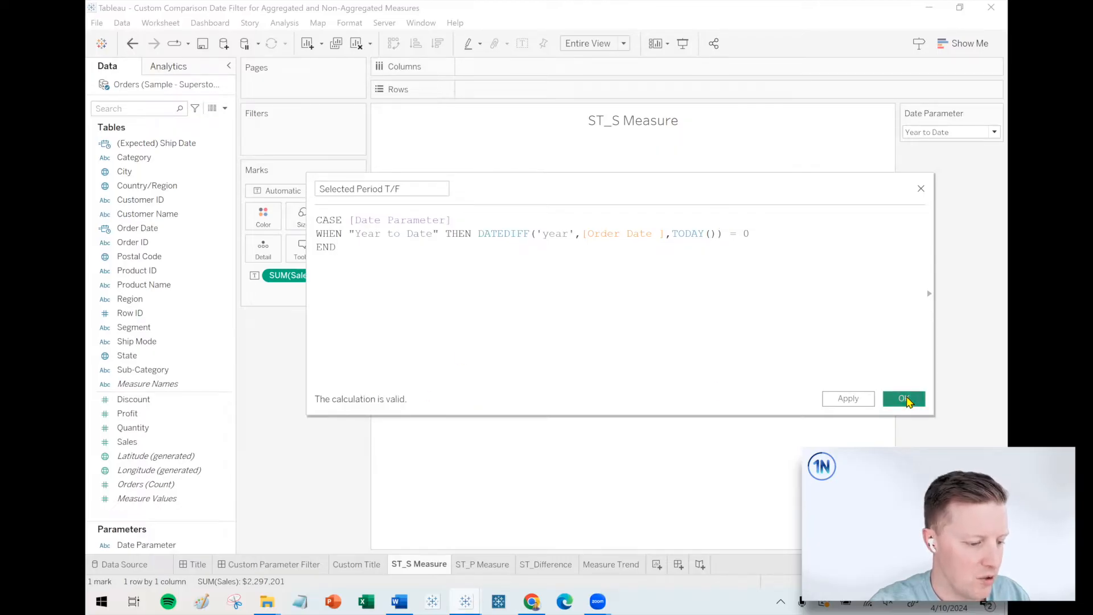
Filter the ST_S Measure sheet to the True values of Selected Period T/F.
{"action": "left_click_drag", "start_coordinate": [135, 344], "coordinate": [303, 117]}
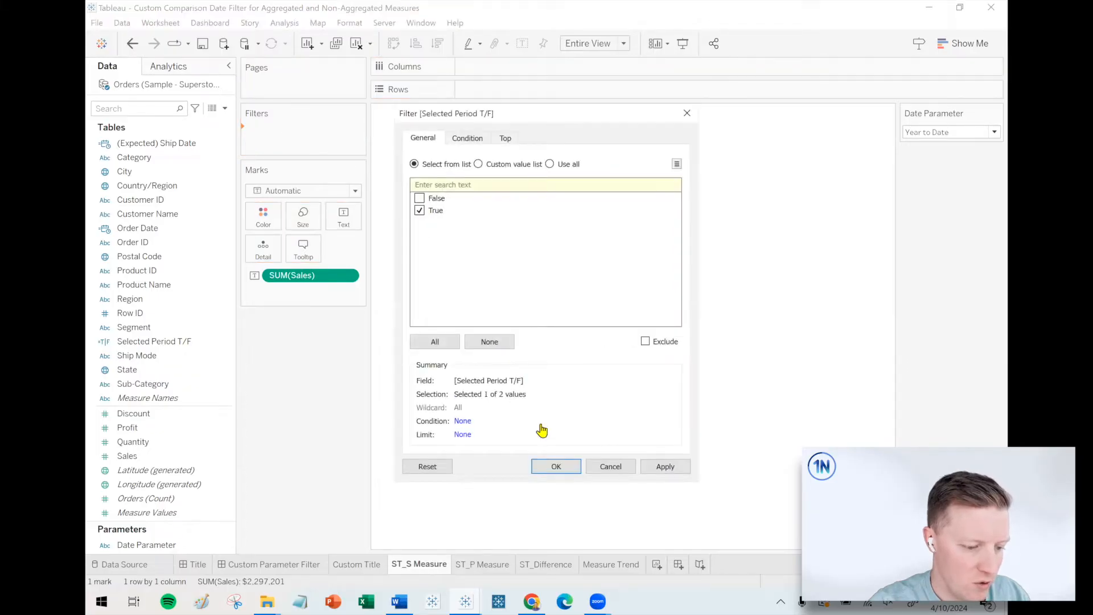
{"action": "left_click", "coordinate": [559, 466]}
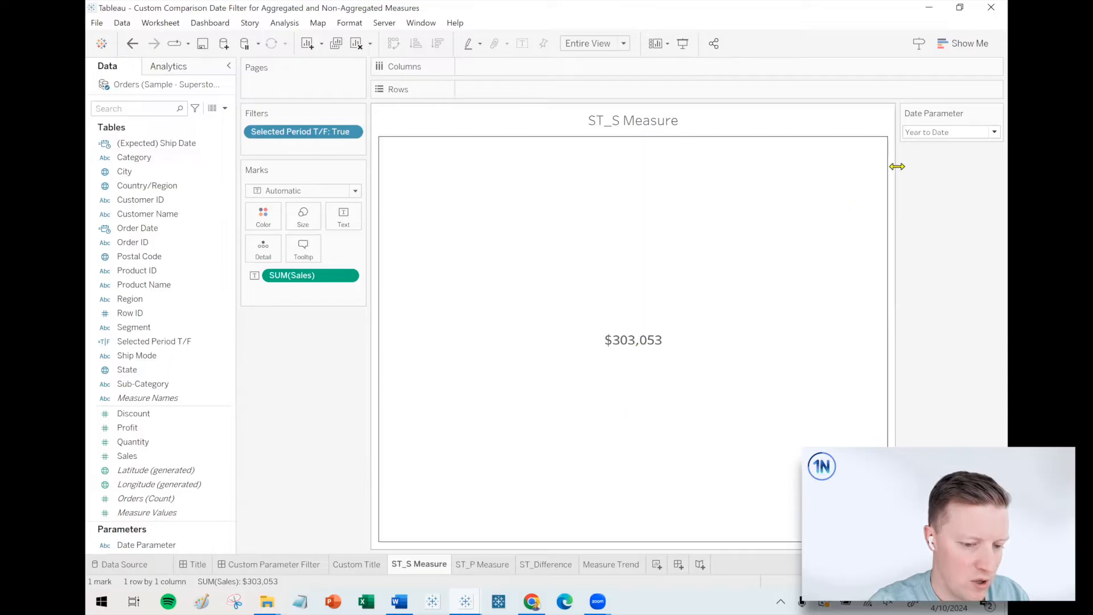
Try Last Year in the Date Parameter control and return it to Year to Date.
{"action": "left_click", "coordinate": [943, 134]}
{"action": "left_click", "coordinate": [931, 160]}
{"action": "left_click", "coordinate": [938, 133]}
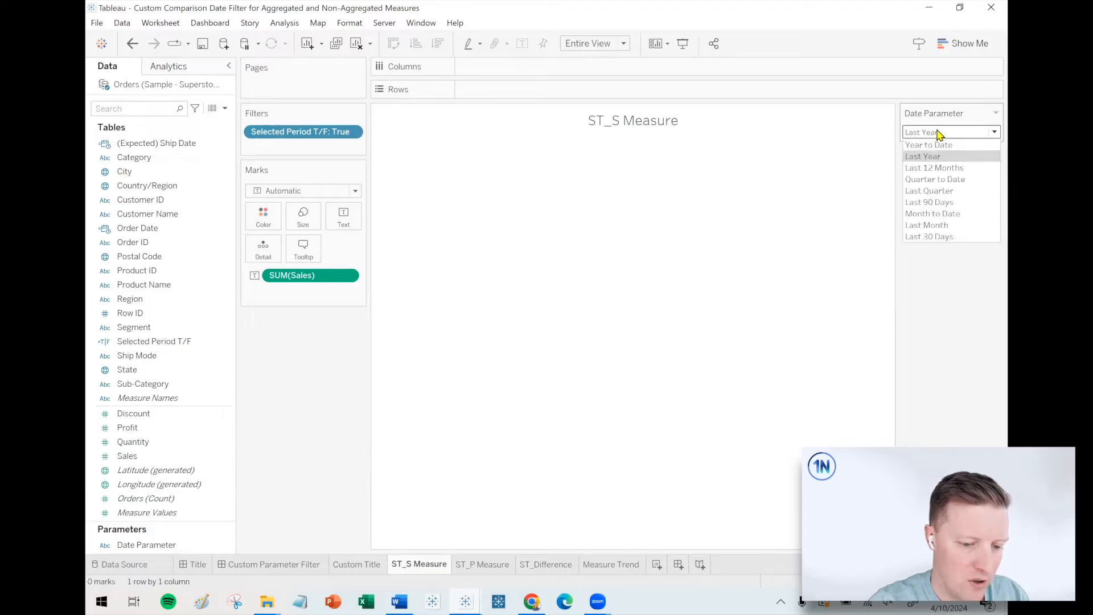
{"action": "left_click", "coordinate": [934, 147]}
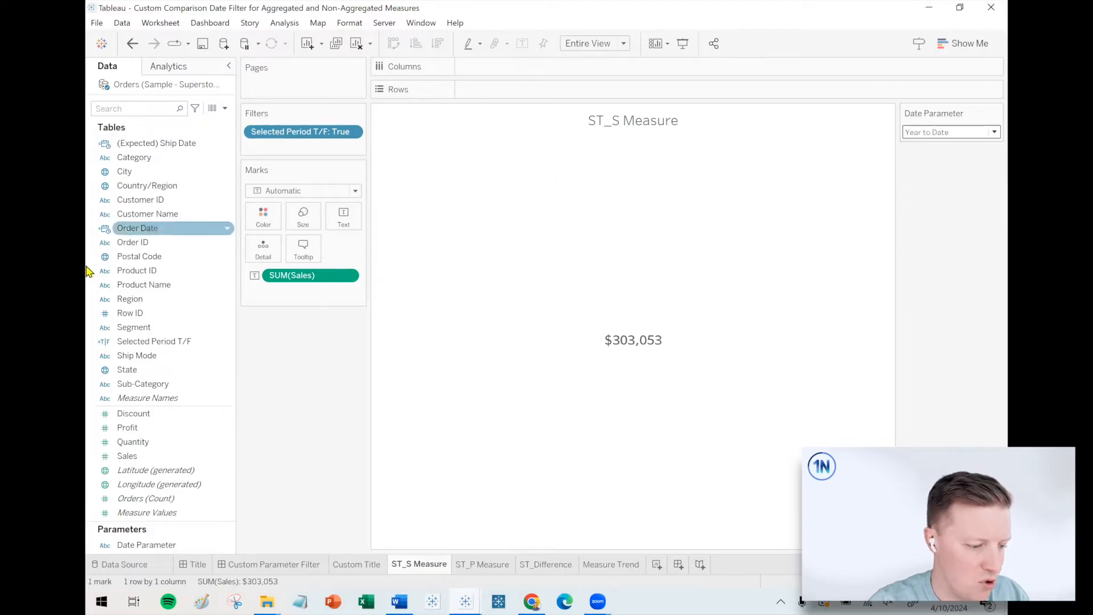
Paste the DATEDIFF conditions for the other eight date ranges, Last Year through Last 30 Days, below the Year to Date line in Selected Period T/F.
{"action": "right_click", "coordinate": [126, 341]}
{"action": "left_click", "coordinate": [174, 115]}
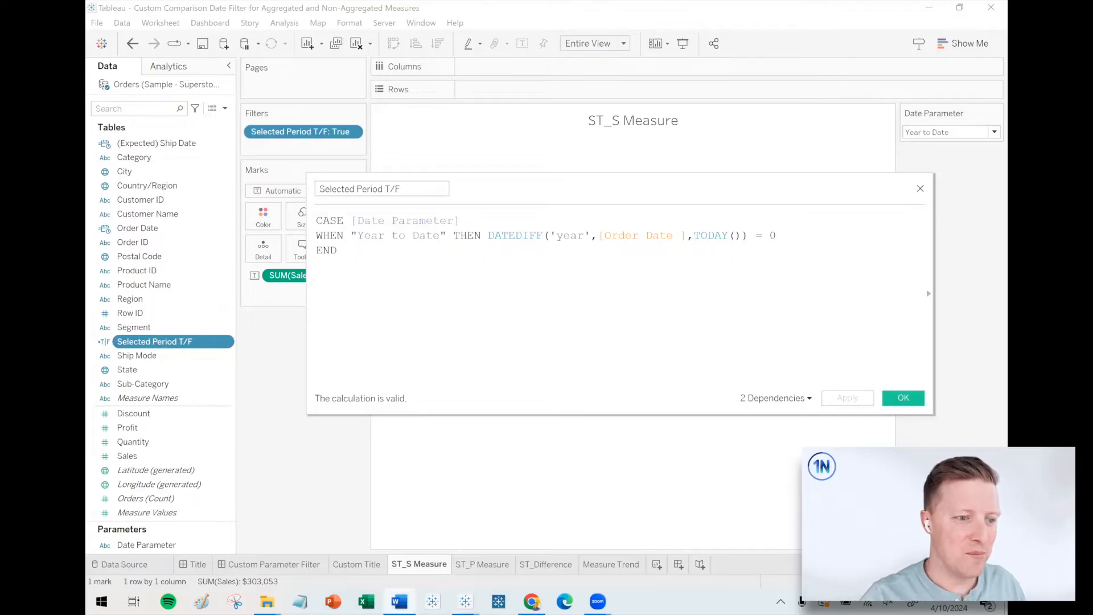
{"action": "left_click", "coordinate": [797, 238]}
{"action": "key", "text": "Return"}
{"action": "type", "text": "WHEN \"Last Year\" THEN DATEDIFF('year',[Order Date ],TODAY()) = 1 WHEN \"Last 12 Months\" THEN DATEDIFF('month',[Order Date ],TODAY()) <= 11 WHEN \"Quarter to Date\" THEN DATEDIFF('quarter',[Order Date ],TODAY()) = 0 WHEN \"Last Quarter\" THEN DATEDIFF('quarter',[Order Date ],TODAY()) = 1 WHEN \"Last 90 Days\" THEN DATEDIFF('day',[Order Date ],TODAY()) <= 89 WHEN \"Month to Date\" THEN DATEDIFF('month',[Order Date ],TODAY()) = 0 WHEN \"Last Month\" THEN DATEDIFF('month',[Order Date ],TODAY()) = 1 WHEN \"Last 30 Days\" THEN DATEDIFF('day',[Order Date ],TODAY()) <= 29"}
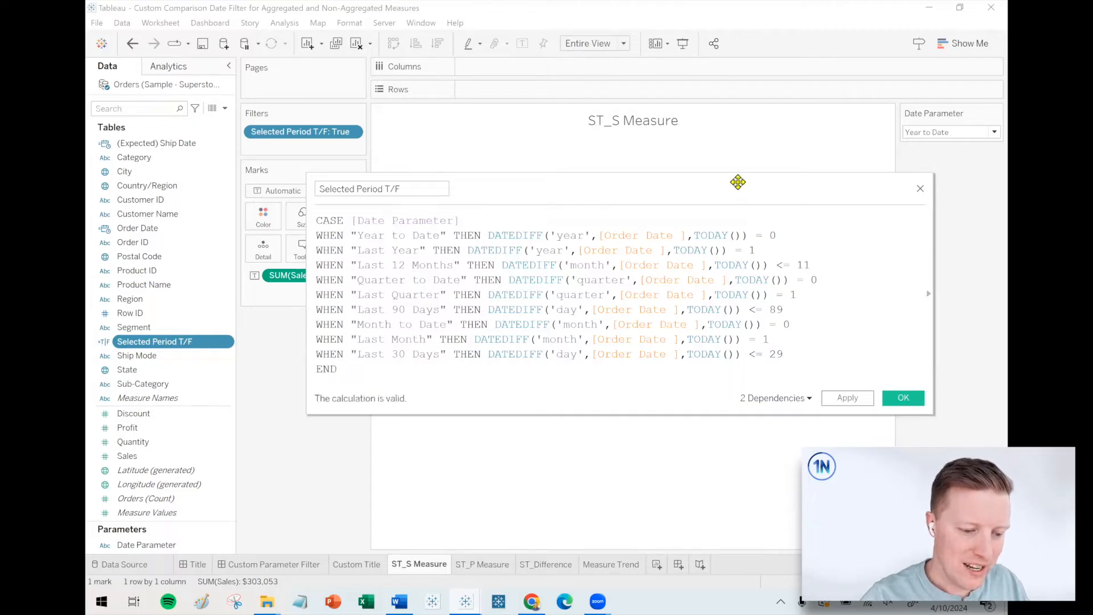
{"action": "left_click_drag", "start_coordinate": [740, 185], "coordinate": [708, 160]}
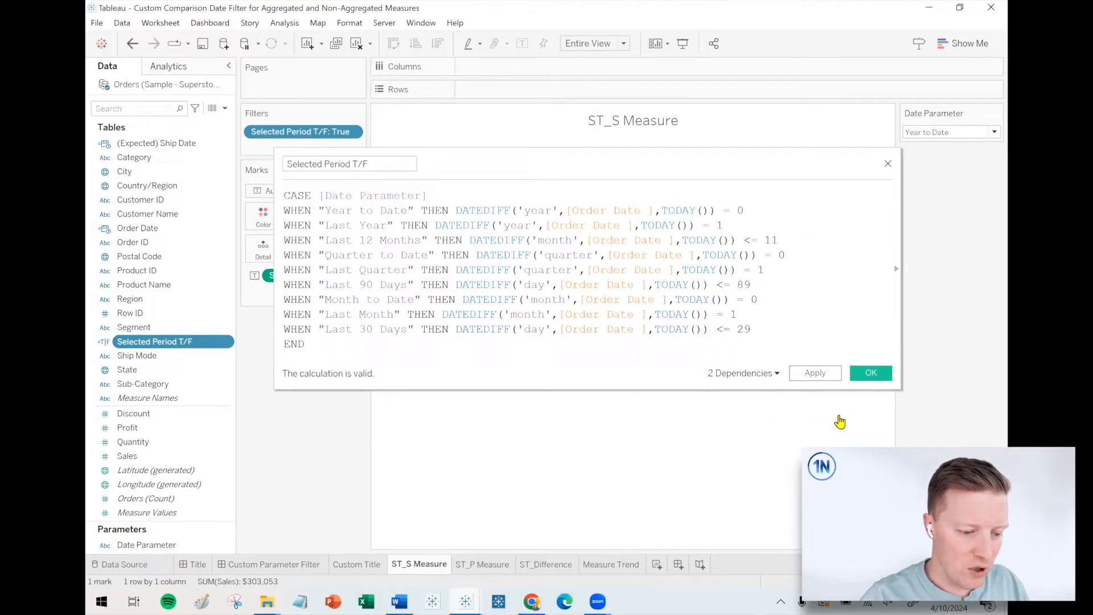
Review the Last Year, Quarter to Date and Last 12 Months conditions and save the calculated field.
{"action": "left_click_drag", "start_coordinate": [434, 225], "coordinate": [721, 221]}
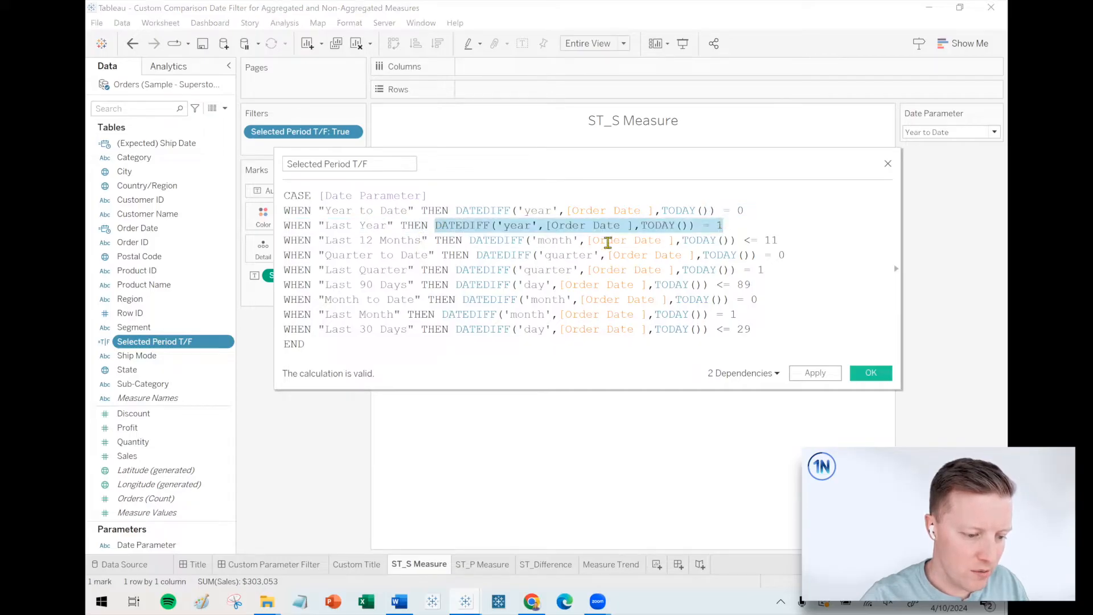
{"action": "left_click_drag", "start_coordinate": [442, 257], "coordinate": [626, 256]}
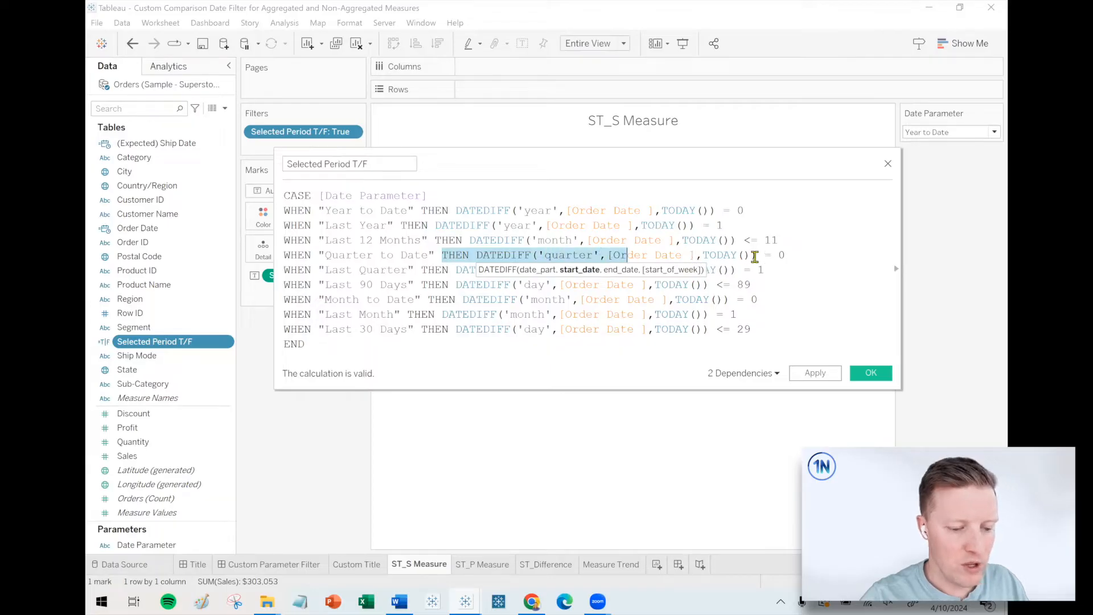
{"action": "left_click", "coordinate": [674, 348]}
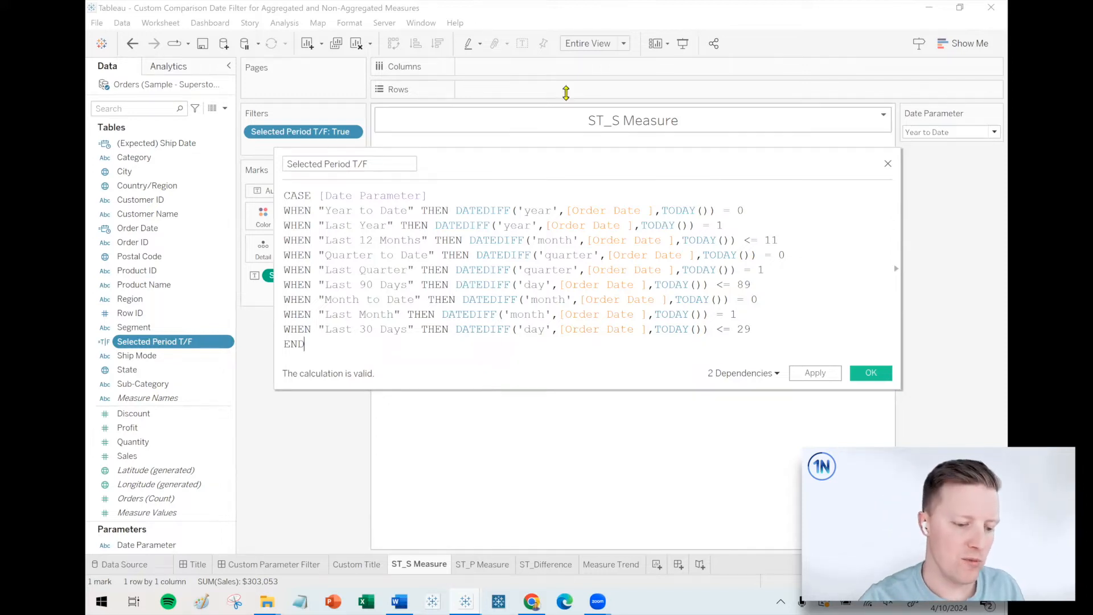
{"action": "left_click_drag", "start_coordinate": [746, 240], "coordinate": [751, 240]}
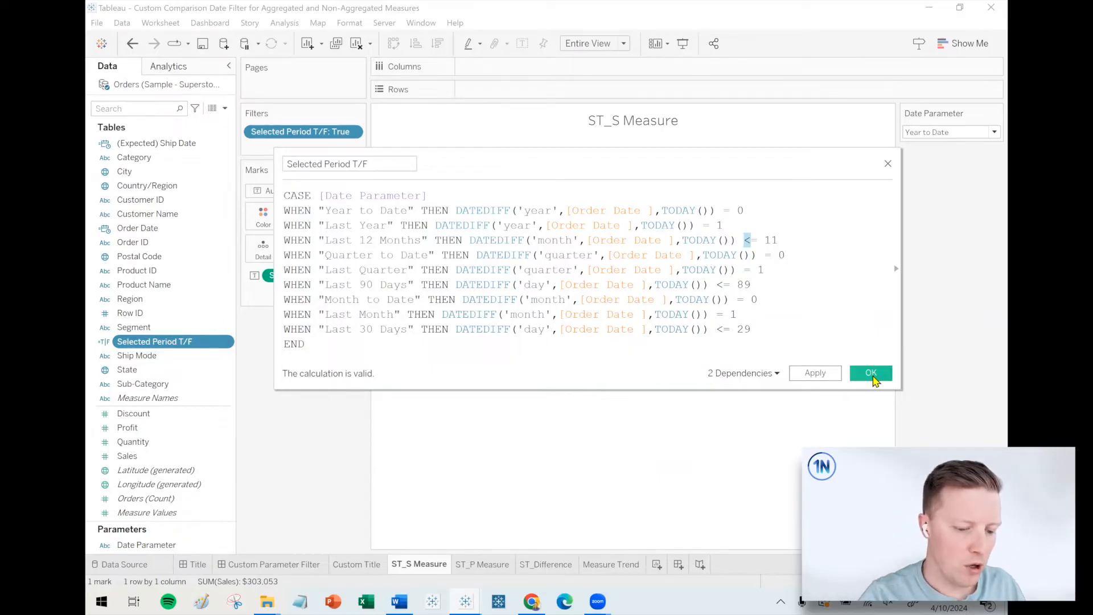
{"action": "left_click", "coordinate": [871, 374]}
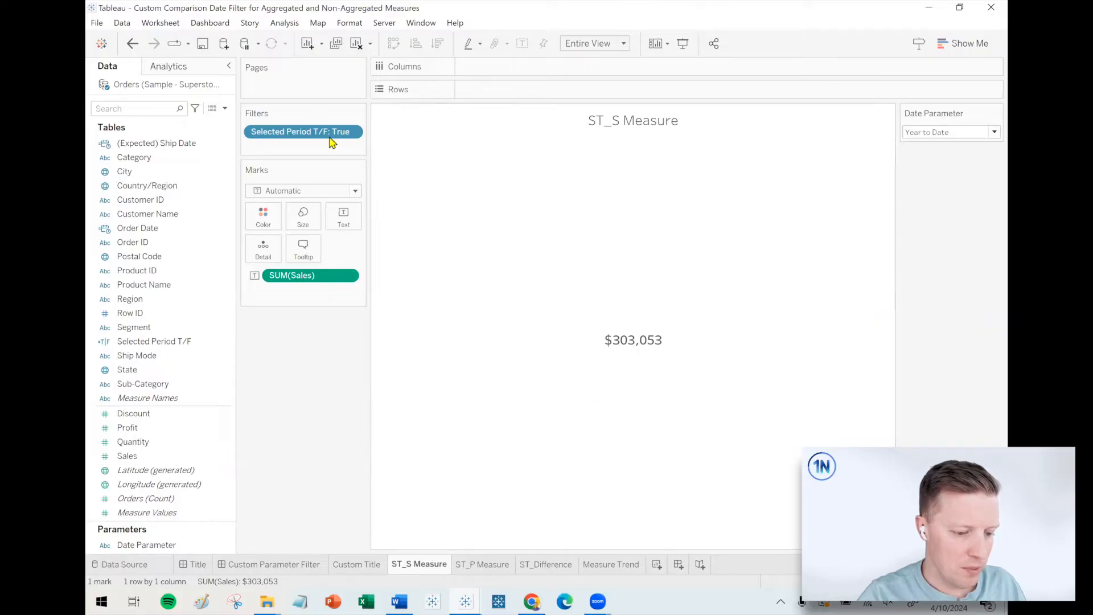
Apply the Selected Period T/F filter to the Measure Trend worksheet as well.
{"action": "right_click", "coordinate": [296, 137]}
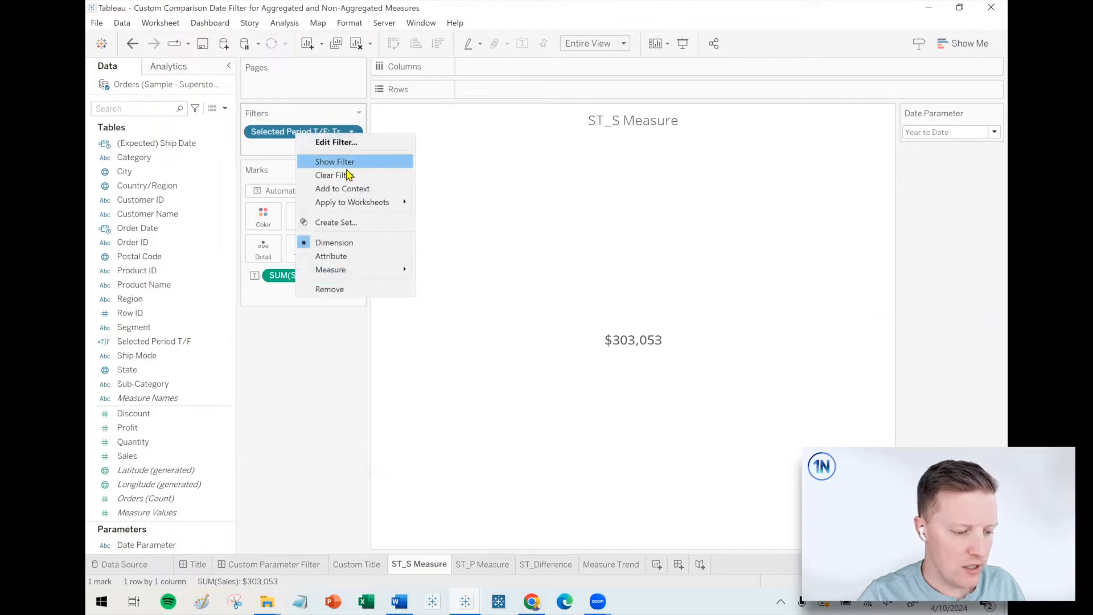
{"action": "mouse_move", "coordinate": [354, 204]}
{"action": "left_click", "coordinate": [447, 230]}
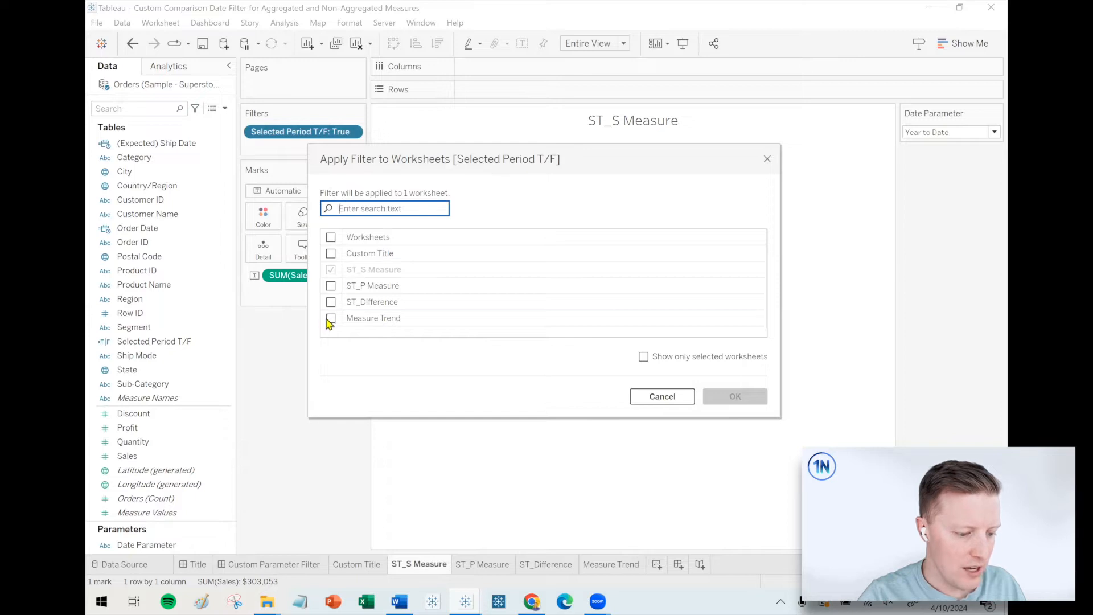
{"action": "left_click", "coordinate": [331, 317]}
{"action": "left_click", "coordinate": [729, 397]}
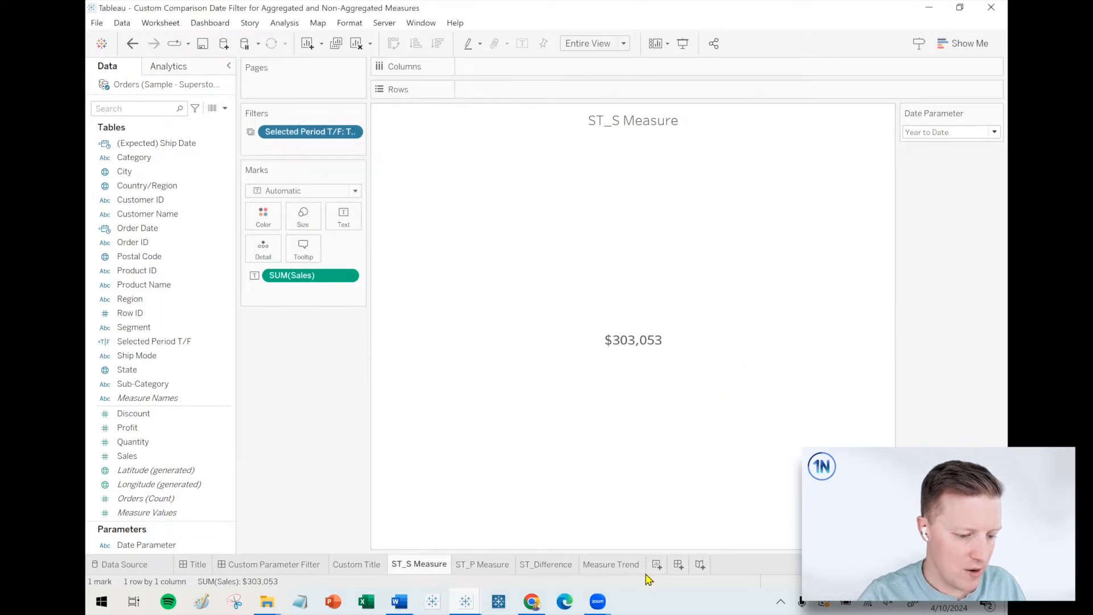
Show the Date Parameter control on the Measure Trend sheet.
{"action": "left_click", "coordinate": [624, 565]}
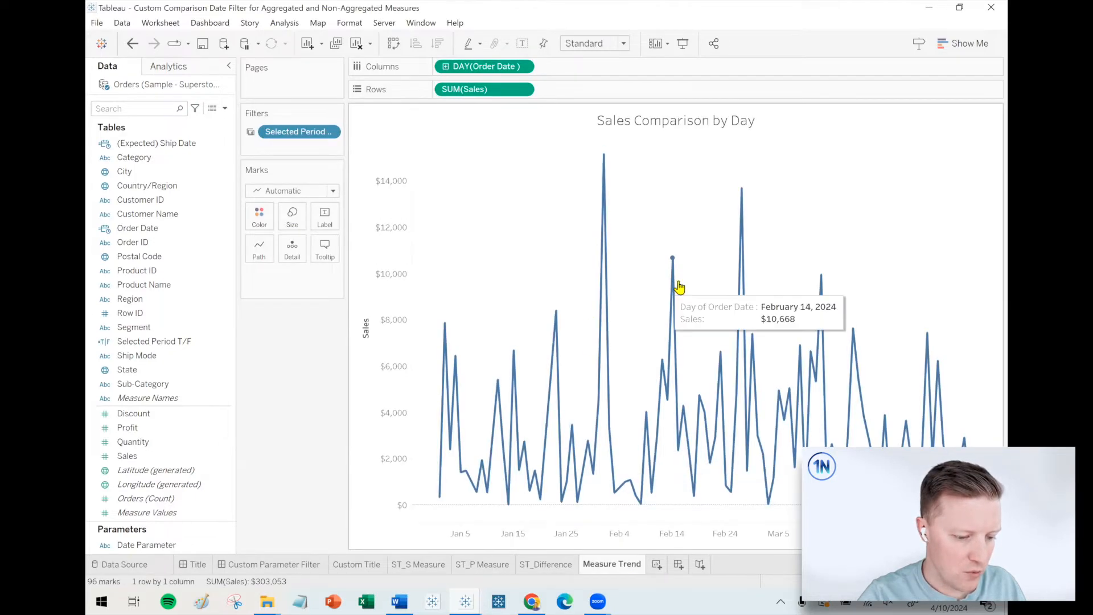
{"action": "right_click", "coordinate": [165, 546]}
{"action": "left_click", "coordinate": [216, 326]}
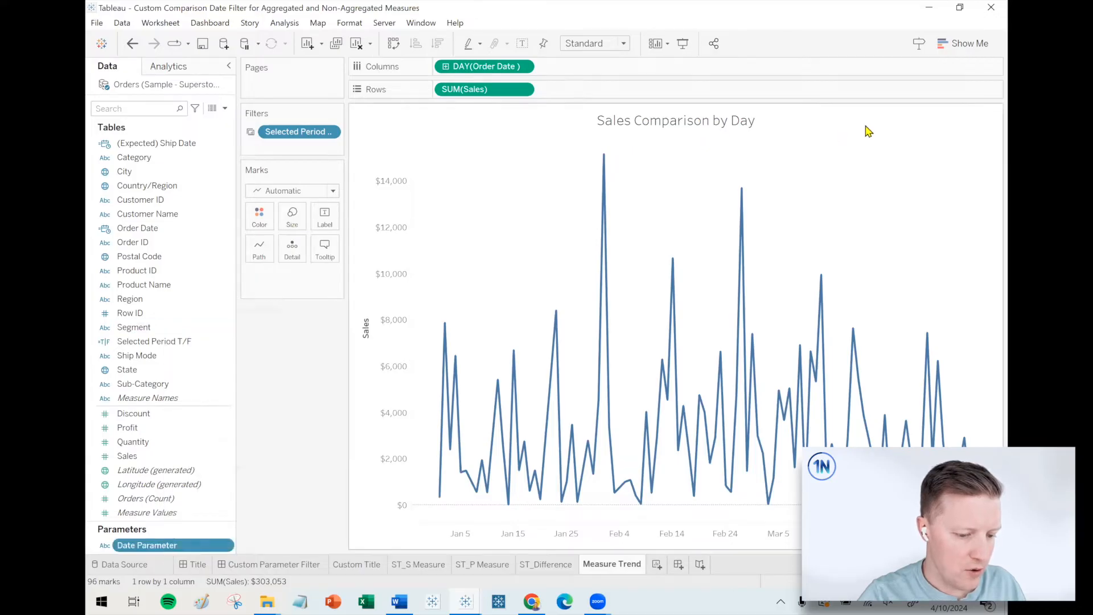
Test the trend chart with the Date Parameter at Last 12 Months and leave it set to Last Quarter.
{"action": "left_click", "coordinate": [929, 133]}
{"action": "left_click", "coordinate": [927, 167]}
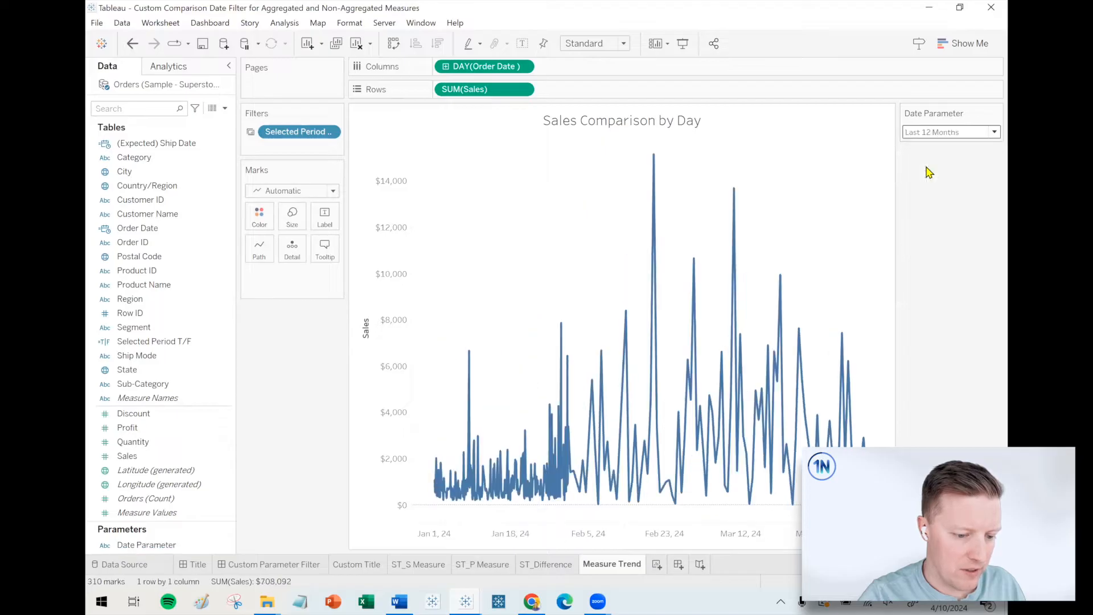
{"action": "left_click", "coordinate": [930, 132]}
{"action": "left_click", "coordinate": [933, 191]}
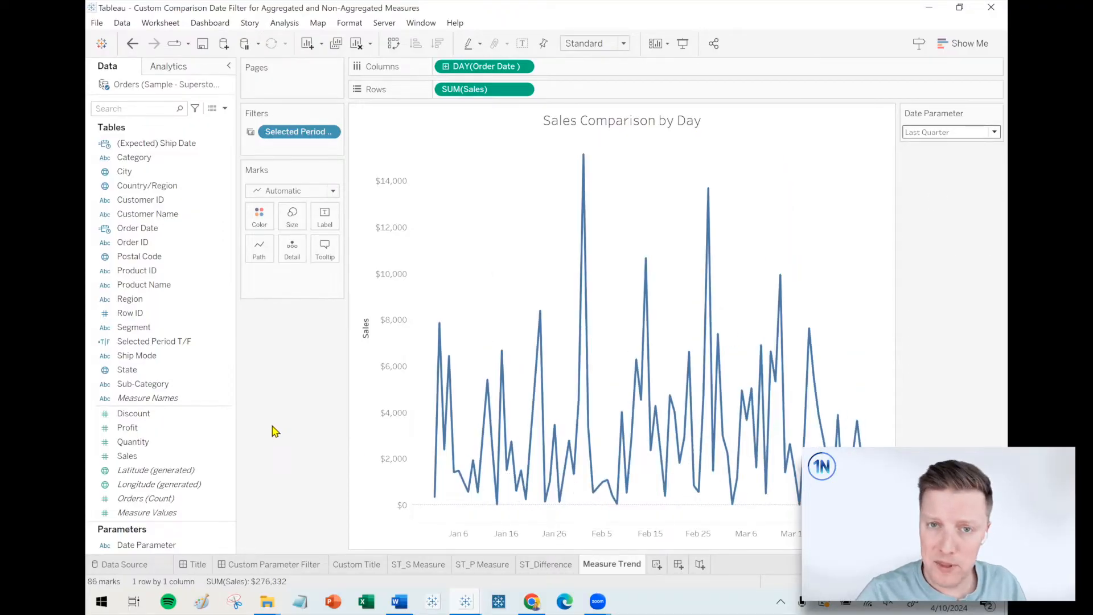
Show the Date Parameter control on the ST_P Measure sheet.
{"action": "left_click", "coordinate": [482, 565]}
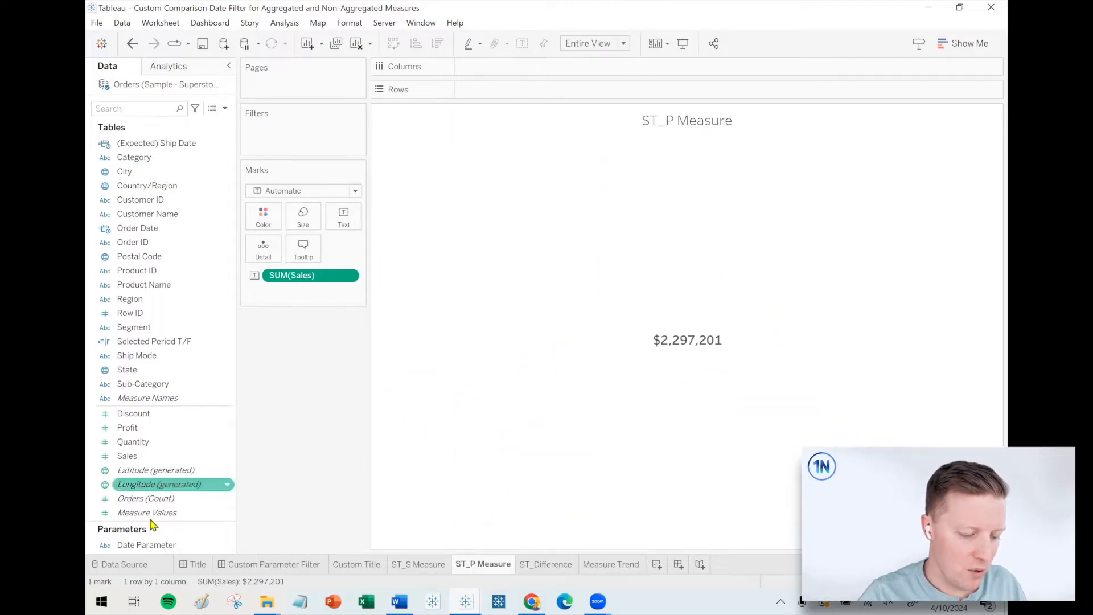
{"action": "right_click", "coordinate": [144, 546]}
{"action": "left_click", "coordinate": [189, 323]}
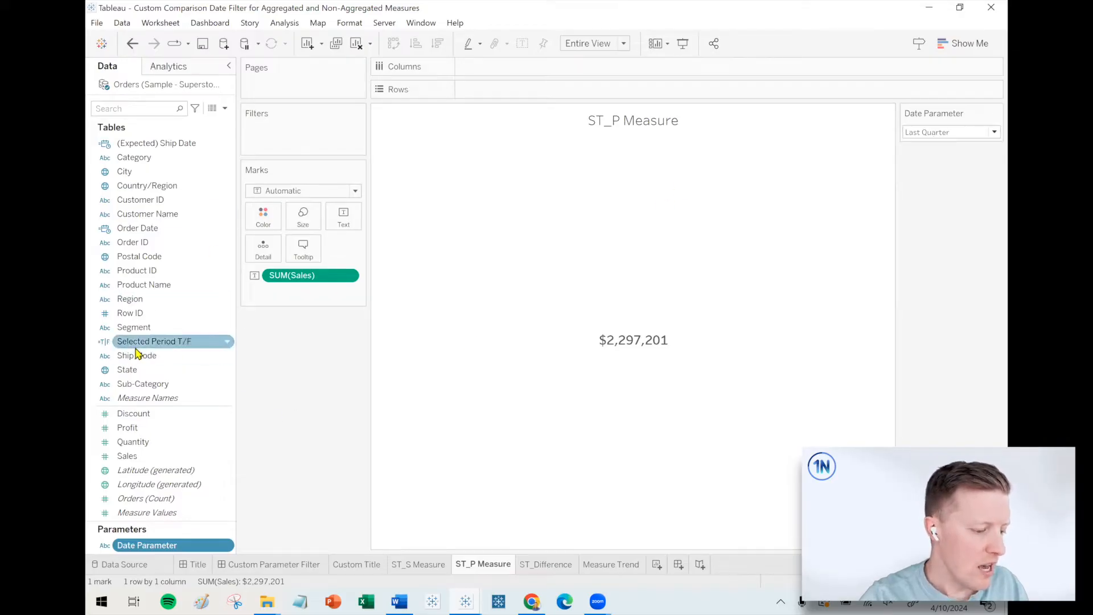
Duplicate the Selected Period T/F calculated field.
{"action": "left_click", "coordinate": [225, 108]}
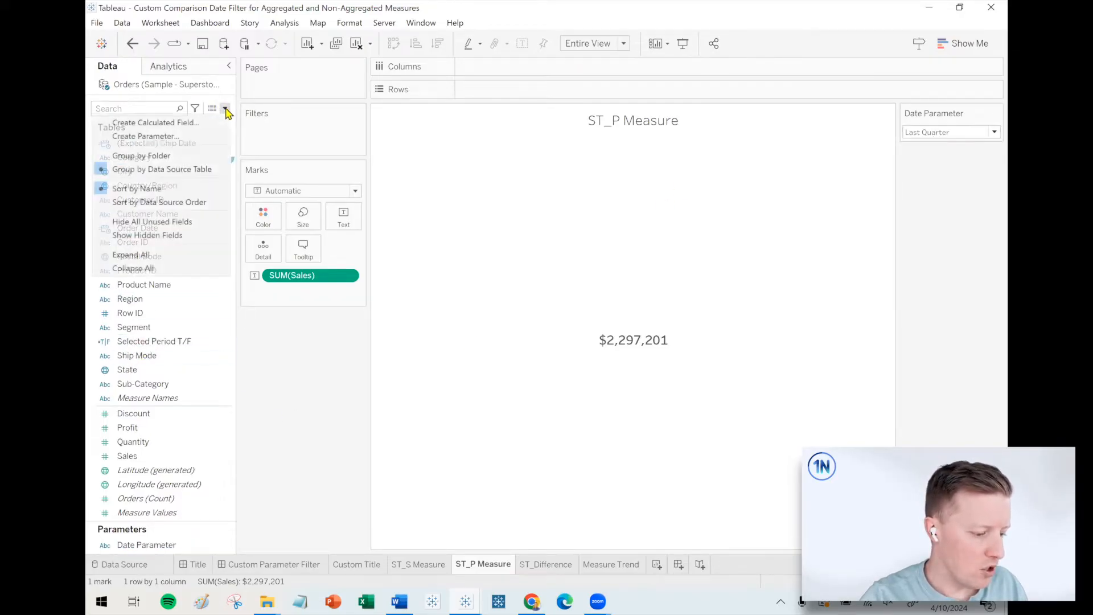
{"action": "left_click", "coordinate": [271, 425]}
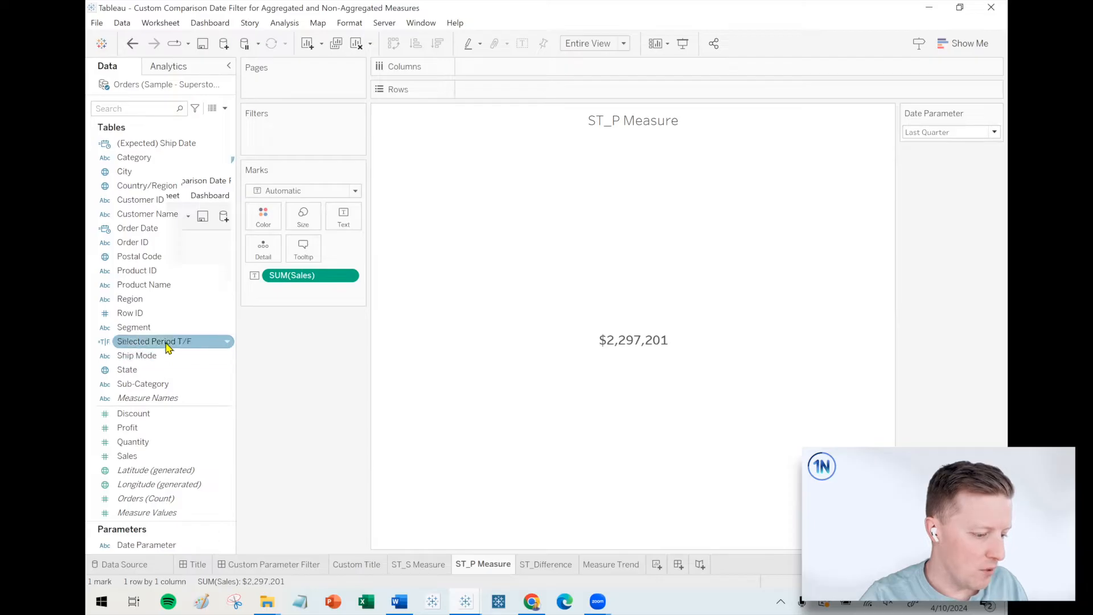
{"action": "right_click", "coordinate": [164, 342]}
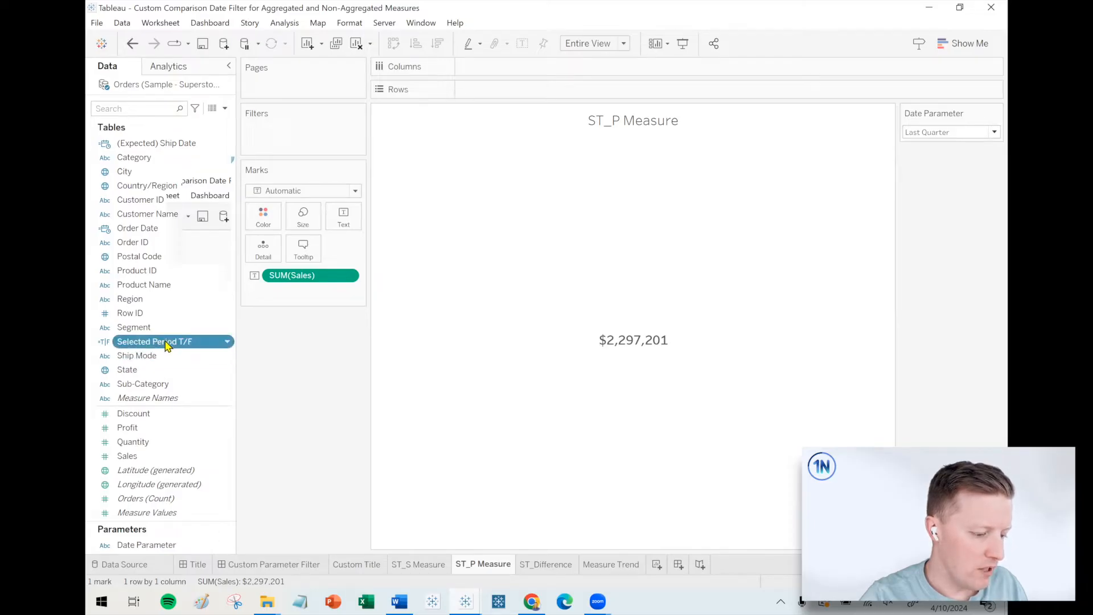
{"action": "left_click", "coordinate": [211, 126]}
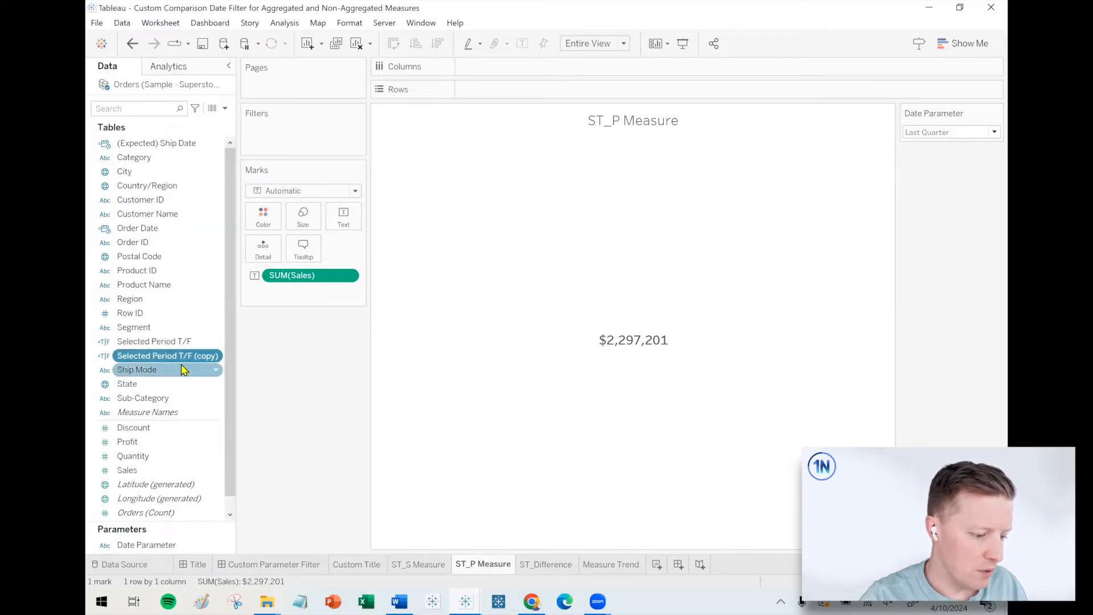
Open the duplicated Selected Period T/F calculation for editing and rename it Prior Period T/F.
{"action": "right_click", "coordinate": [182, 357]}
{"action": "left_click", "coordinate": [210, 131]}
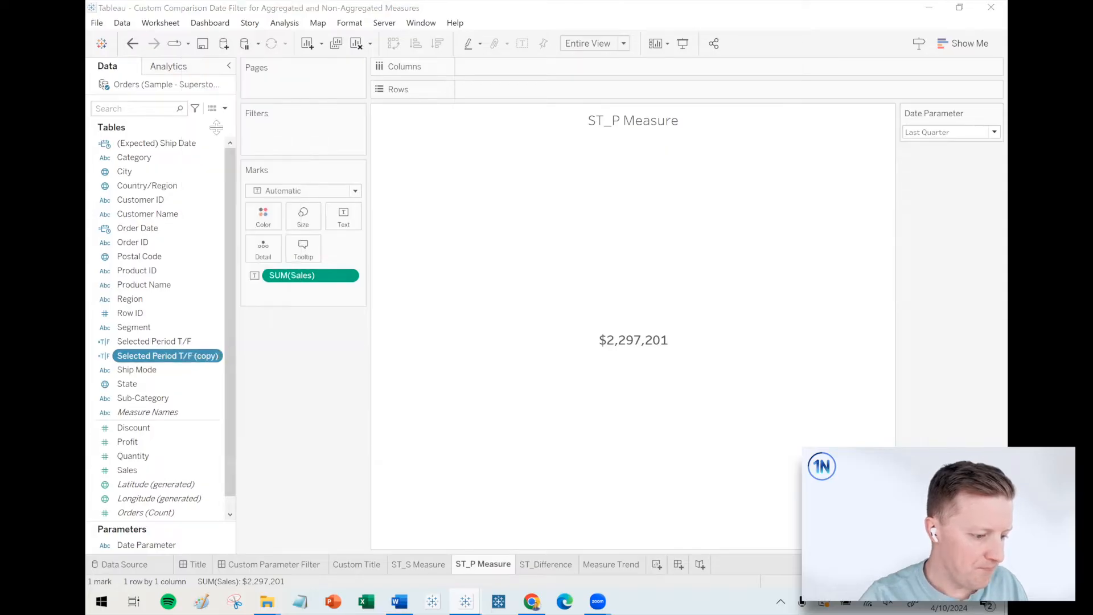
{"action": "left_click_drag", "start_coordinate": [323, 164], "coordinate": [268, 166]}
{"action": "type", "text": "Prior Period T/F (copy"}
{"action": "left_click_drag", "start_coordinate": [356, 164], "coordinate": [508, 175]}
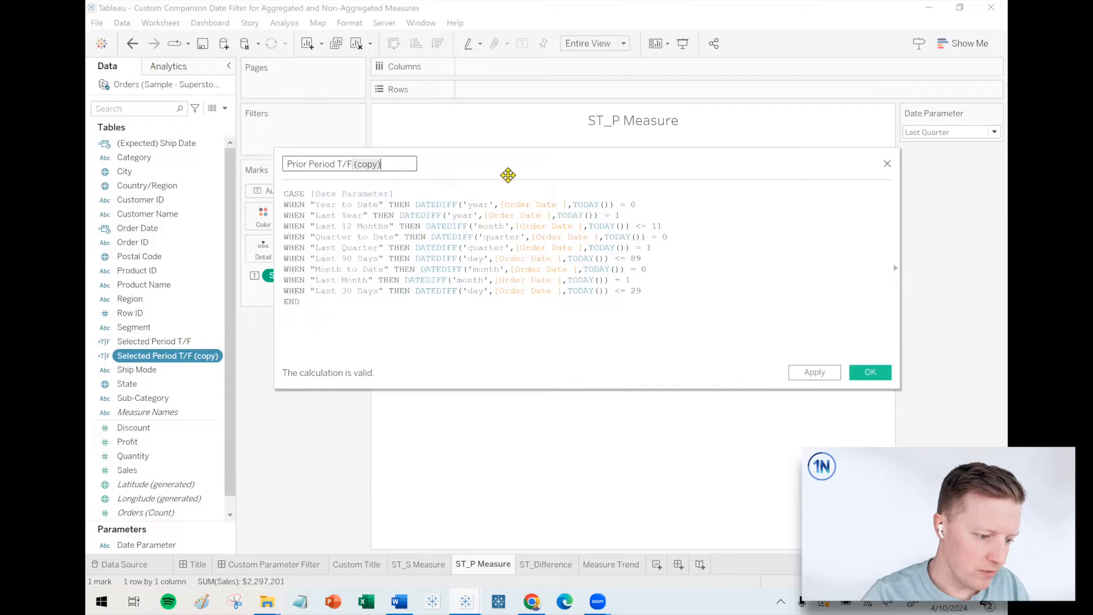
{"action": "key", "text": "BackSpace"}
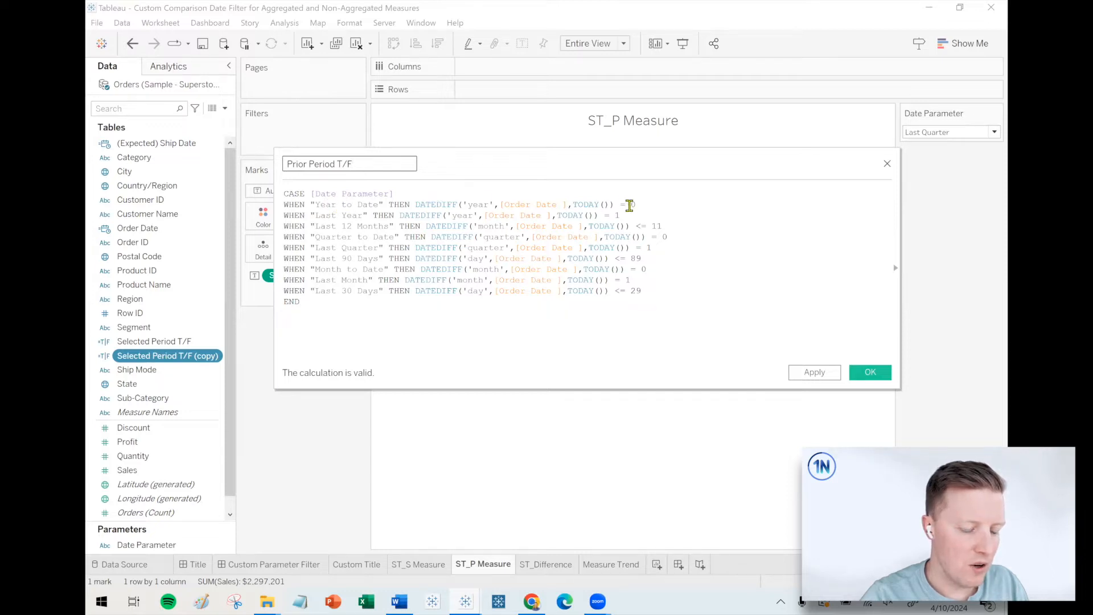
In the Year to Date case, set the DATEDIFF comparison to 1 and append AND DATEPART('dayofyear',[Order Date ]).
{"action": "left_click", "coordinate": [638, 205]}
{"action": "key", "text": "BackSpace"}
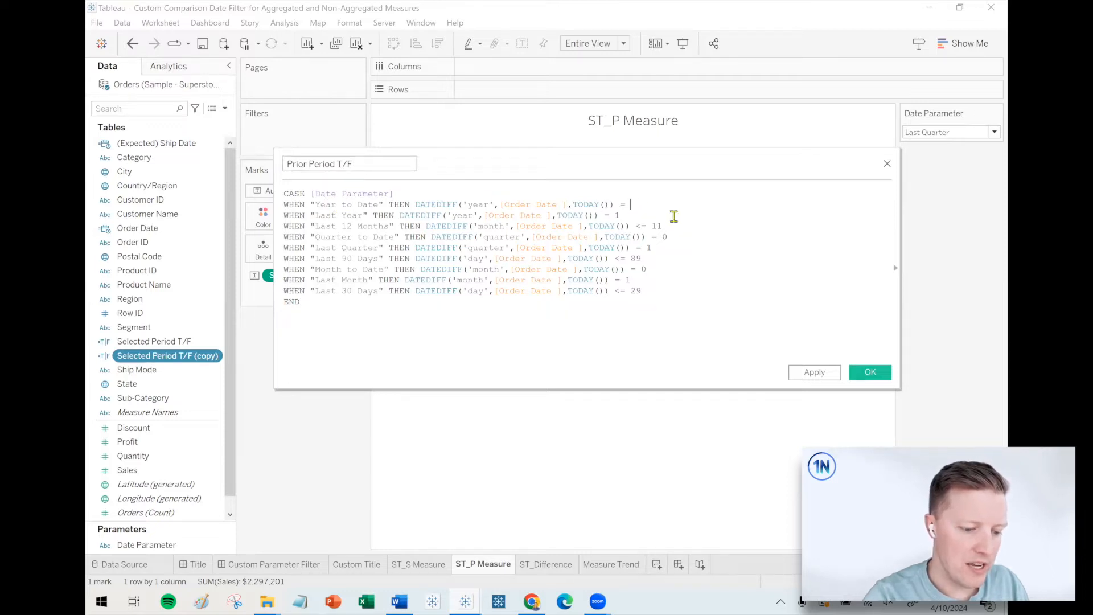
{"action": "type", "text": "1 AN"}
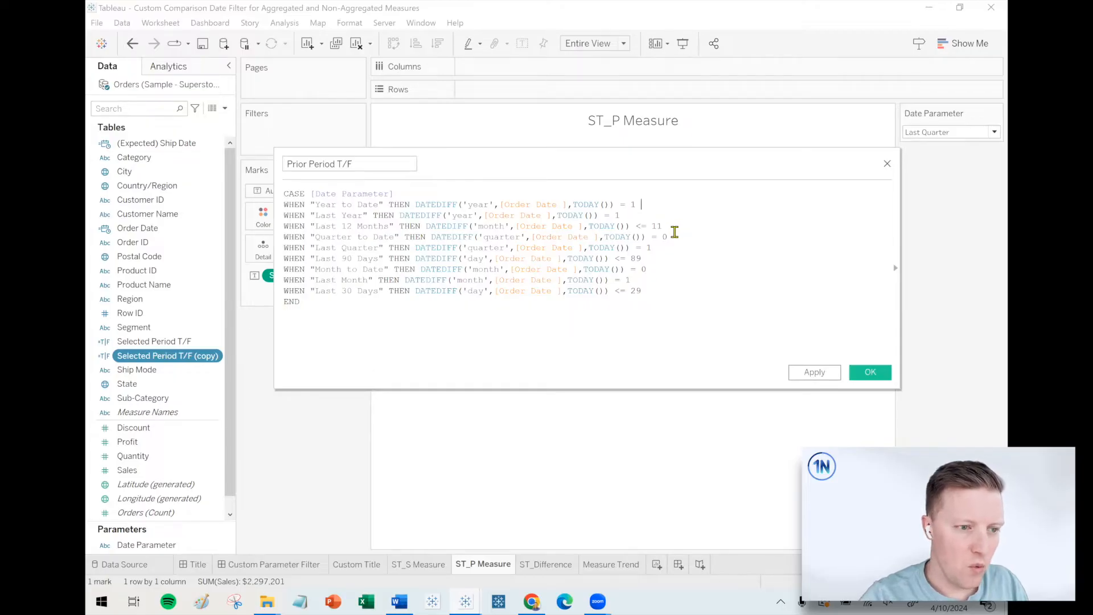
{"action": "type", "text": "D DATE("}
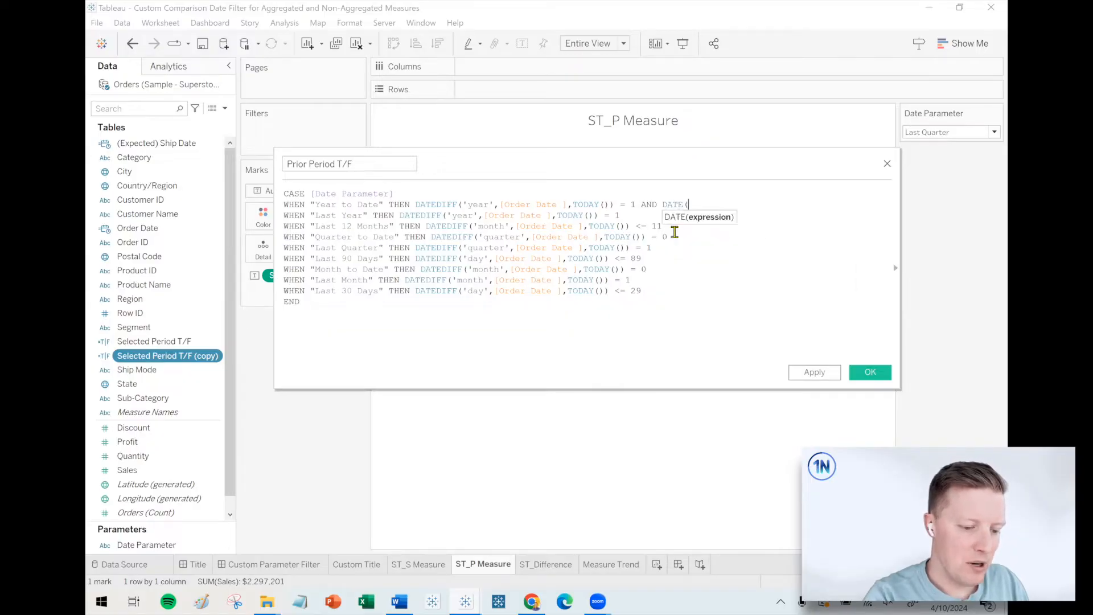
{"action": "key", "text": "BackSpace"}
{"action": "type", "text": "PAR"}
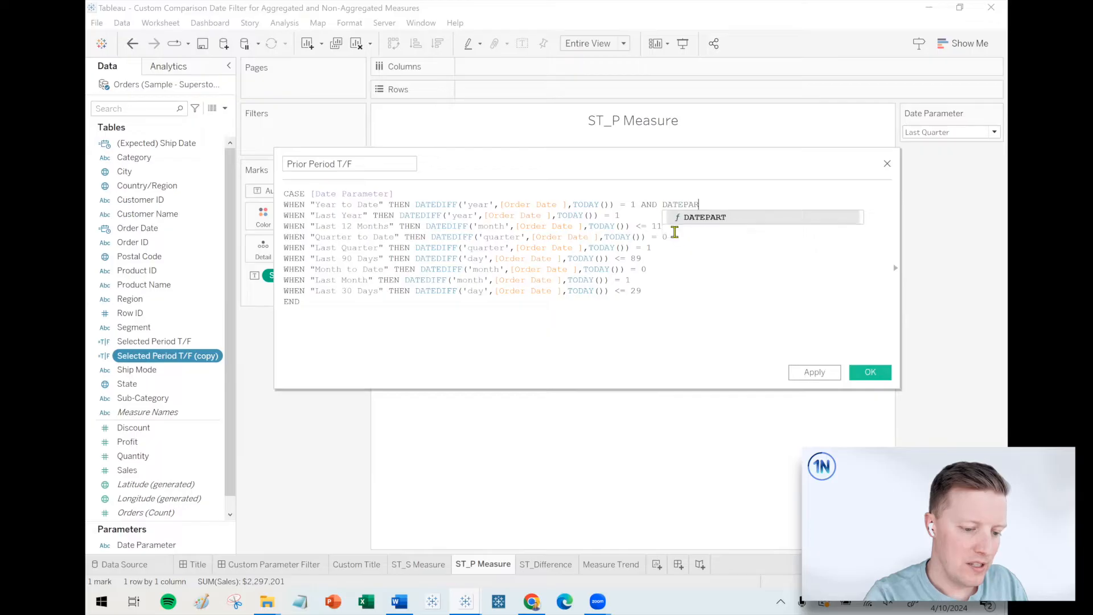
{"action": "type", "text": "T('dayofyear',[Order Date ])"}
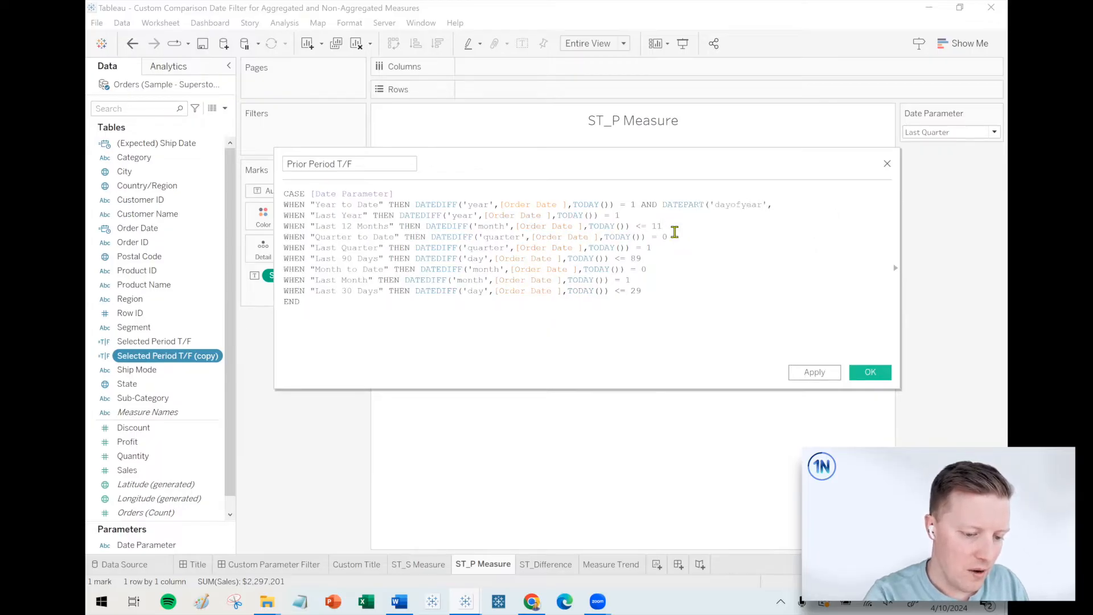
{"action": "type", "text": " <= DATE"}
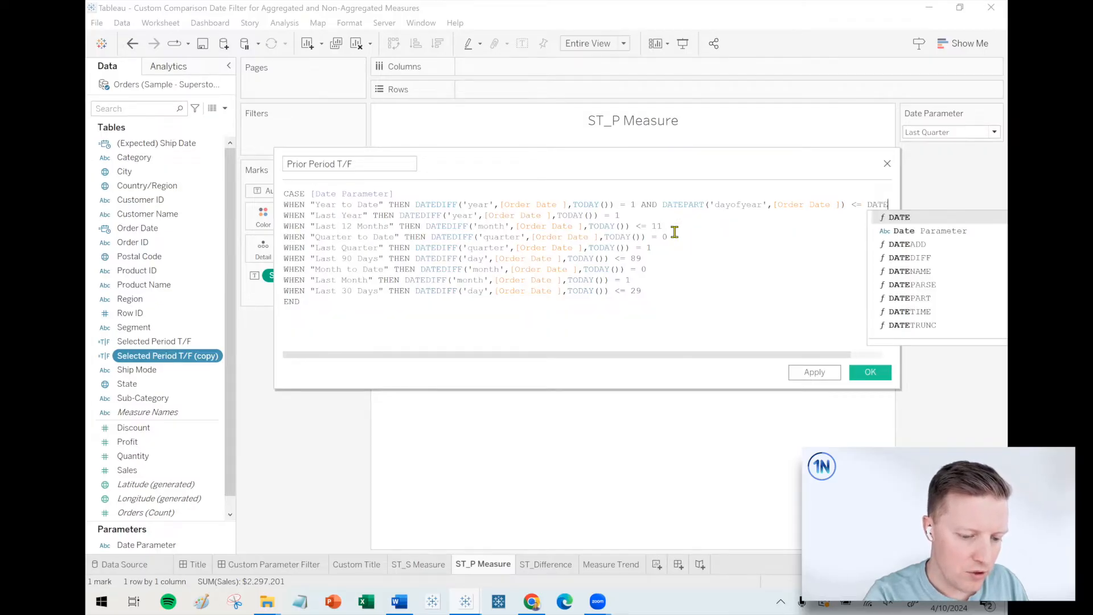
{"action": "type", "text": "PART('dayofeyear"}
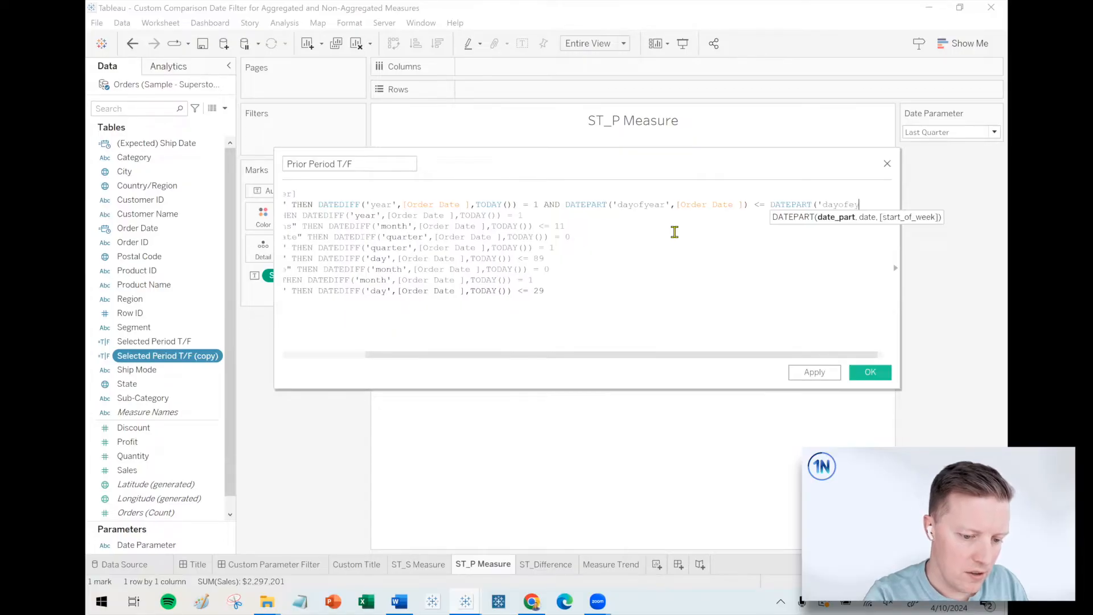
Complete the Year to Date condition with <= DATEPART('dayofyear',TODAY()) and widen the calculation editor to fit the full line.
{"action": "key", "text": "BackSpace"}
{"action": "key", "text": "BackSpace"}
{"action": "type", "text": "uea"}
{"action": "type", "text": "ear',"}
{"action": "type", "text": "TODAY())"}
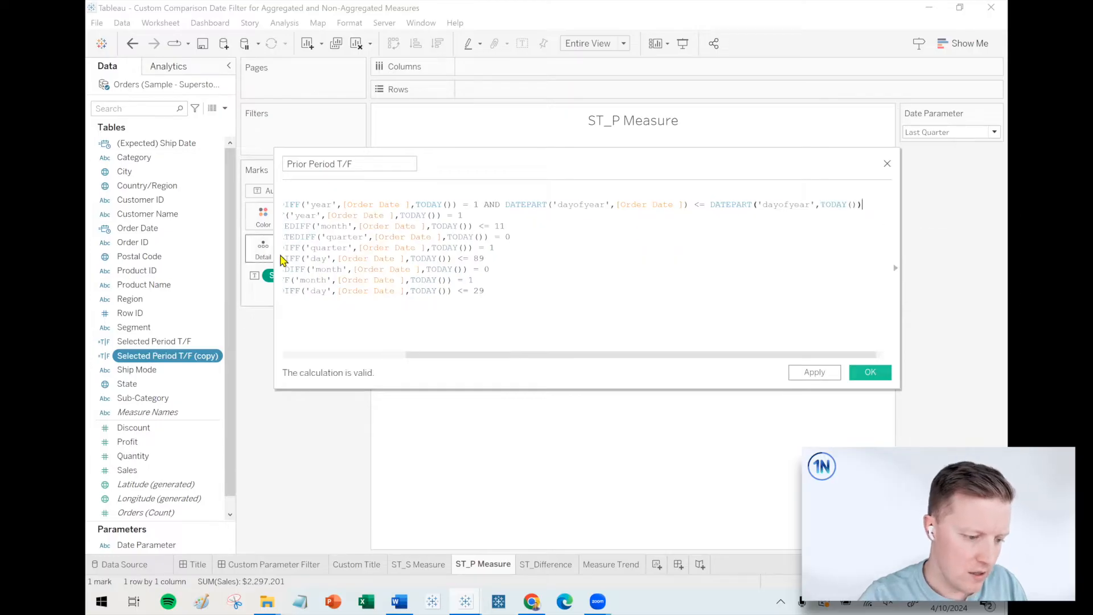
{"action": "left_click_drag", "start_coordinate": [274, 243], "coordinate": [114, 243]}
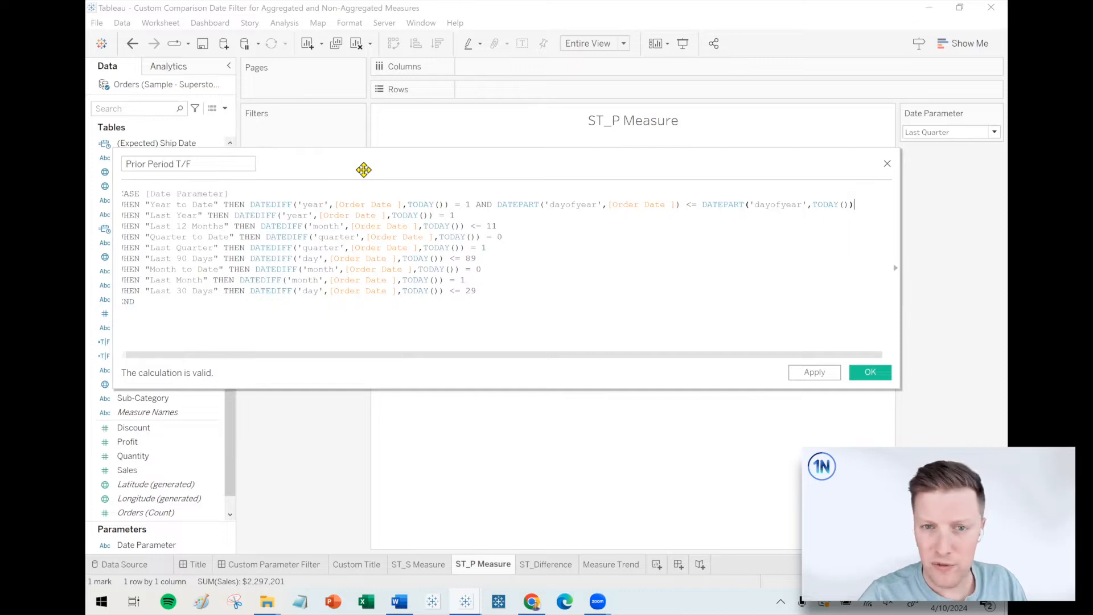
{"action": "left_click_drag", "start_coordinate": [364, 170], "coordinate": [390, 218]}
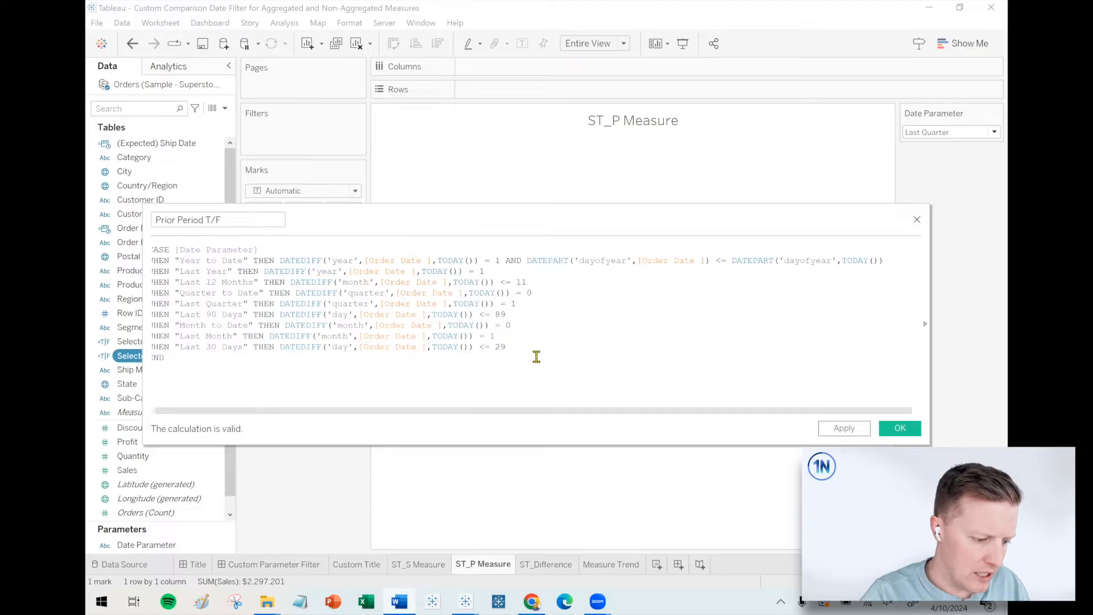
Replace the Last Year through Last 30 Days cases with the copied prior-period conditions and close the CASE statement with END.
{"action": "left_click_drag", "start_coordinate": [536, 356], "coordinate": [146, 275]}
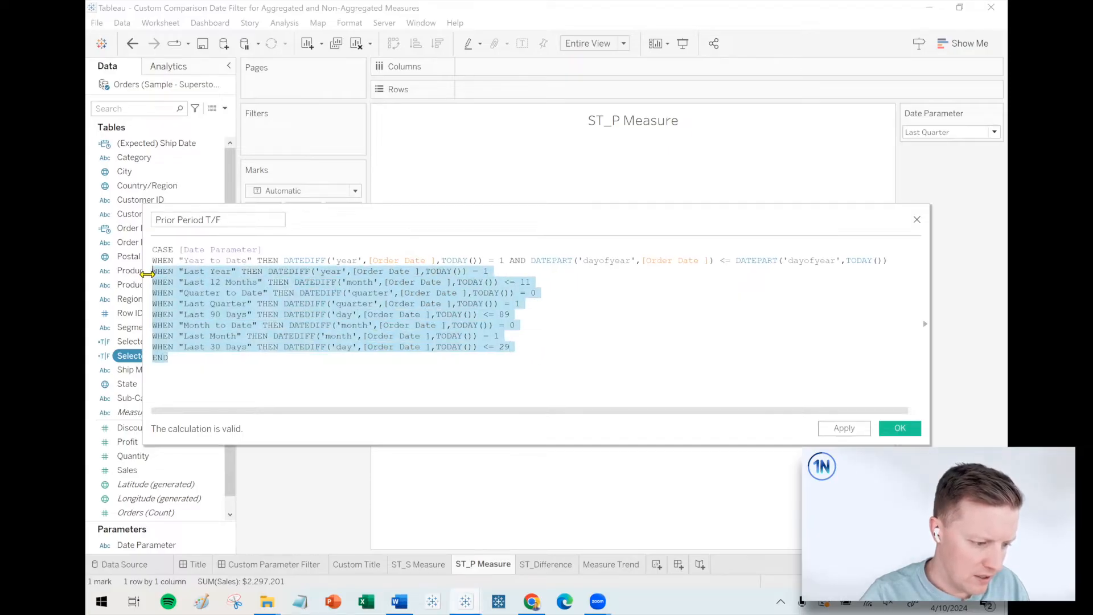
{"action": "type", "text": "WHEN \"Last Year\" THEN DATEDIFF('year',[Order Date ],TODAY()) = 2 WHEN \"Last 12 Months\" THEN DATEDIFF('month',[Order Date ],TODAY()) <= 23 AND DATEDIFF('month',[Order Date ],TODAY()) >= 12 WHEN \"Quarter to Date\" THEN DATEDIFF('quarter',[Order Date ],TODAY()) = 1 AND DATEADD('quarter',1,[Order Date ]) <= TODAY() WHEN \"Last Quarter\" THEN DATEDIFF('quarter',[Order Date ],TODAY()) = 2 WHEN \"Last 90 Days\" THEN DATEDIFF('day',[Order Date ],TODAY()) <= 179 AND DATEDIFF('day',[Order Date ],TODAY()) >= 90 WHEN \"Month to Date\" THEN DATEDIFF('month',[Order Date ],TODAY()) = 1 AND DAY([Order Date ]) <= DAY(TODAY()) WHEN \"Last Month\" THEN DATEDIFF('month',[Order Date ],TODAY()) = 2 WHEN \"Last 30 Days\" THEN DATEDIFF('day',[Order Date ],TODAY()) <= 59 AND DATEDIFF('day',[Order Date ],TODAY()) >= 30"}
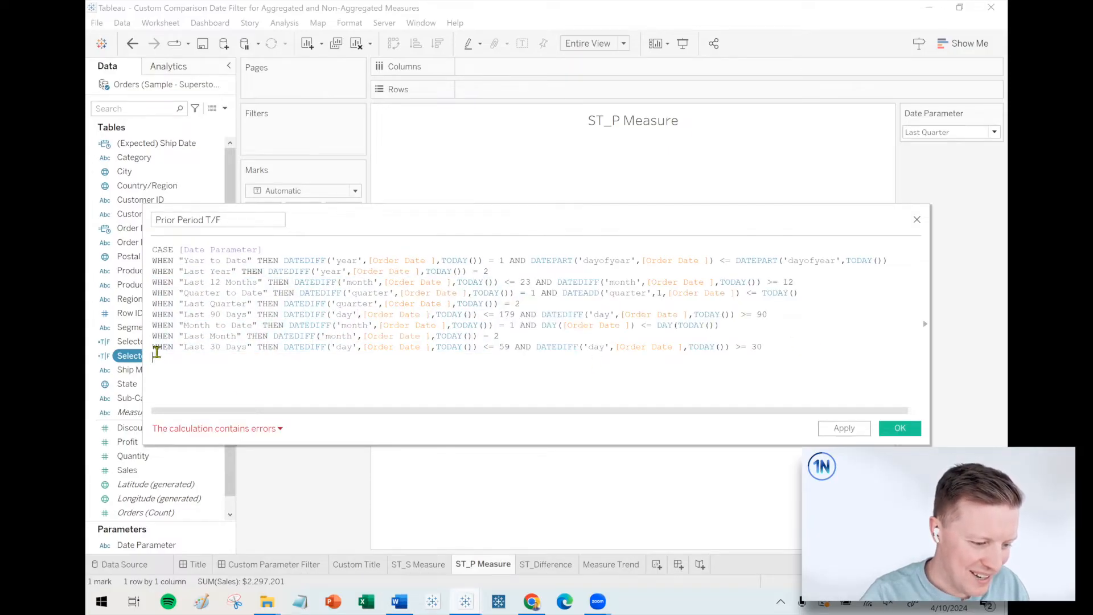
{"action": "left_click_drag", "start_coordinate": [138, 347], "coordinate": [114, 349]}
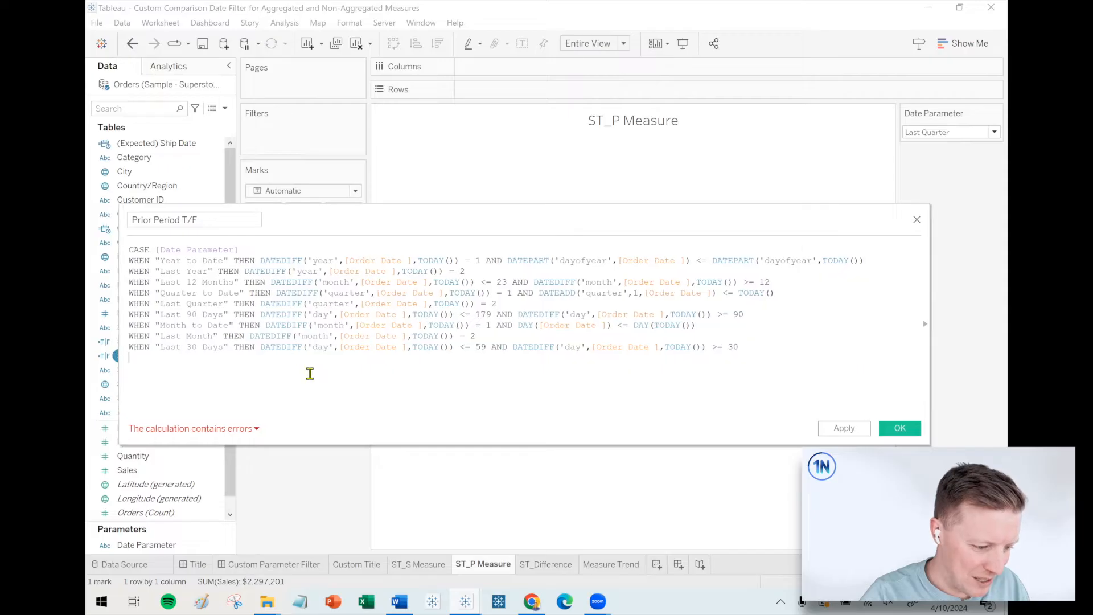
{"action": "type", "text": "END"}
{"action": "left_click", "coordinate": [441, 411]}
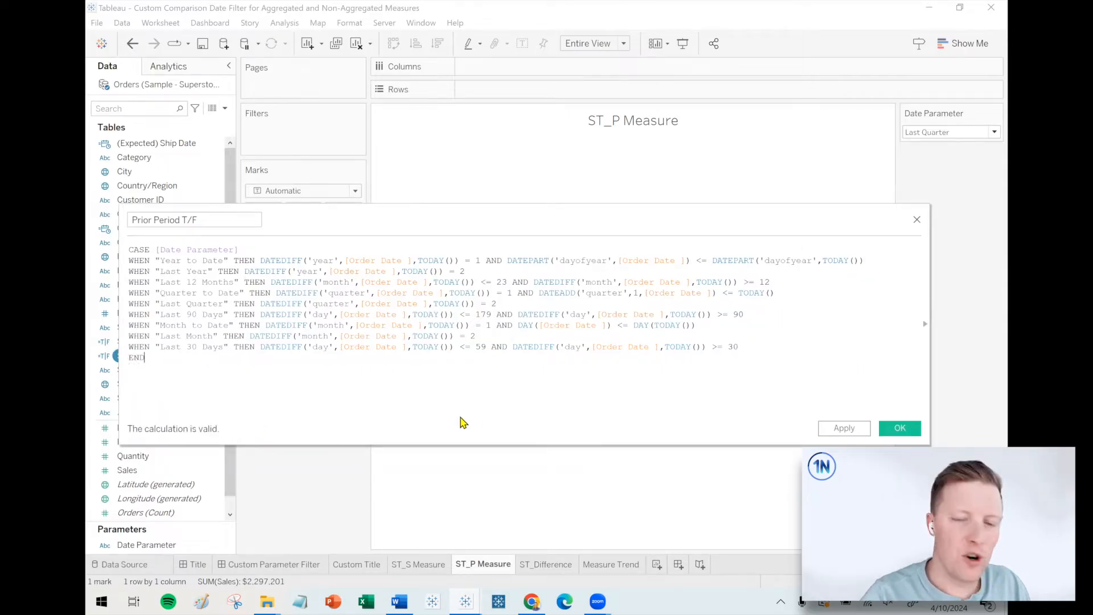
Review the Last 30 Days, Last Month and Quarter to Date cases and save the Prior Period T/F calculation.
{"action": "left_click_drag", "start_coordinate": [160, 349], "coordinate": [224, 349]}
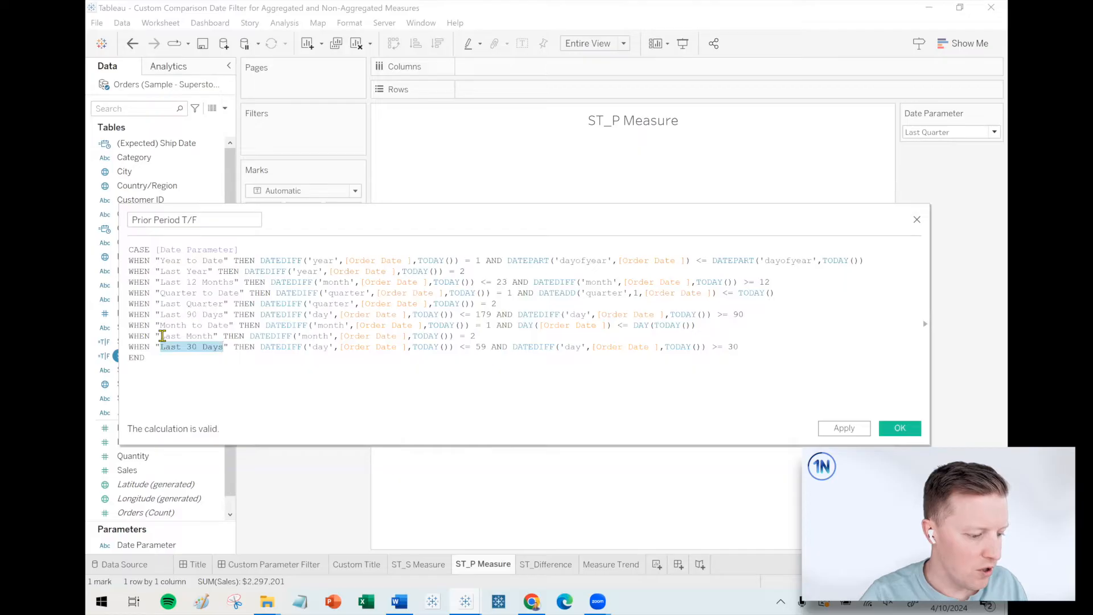
{"action": "left_click_drag", "start_coordinate": [161, 336], "coordinate": [228, 336]}
{"action": "left_click_drag", "start_coordinate": [164, 292], "coordinate": [237, 293]}
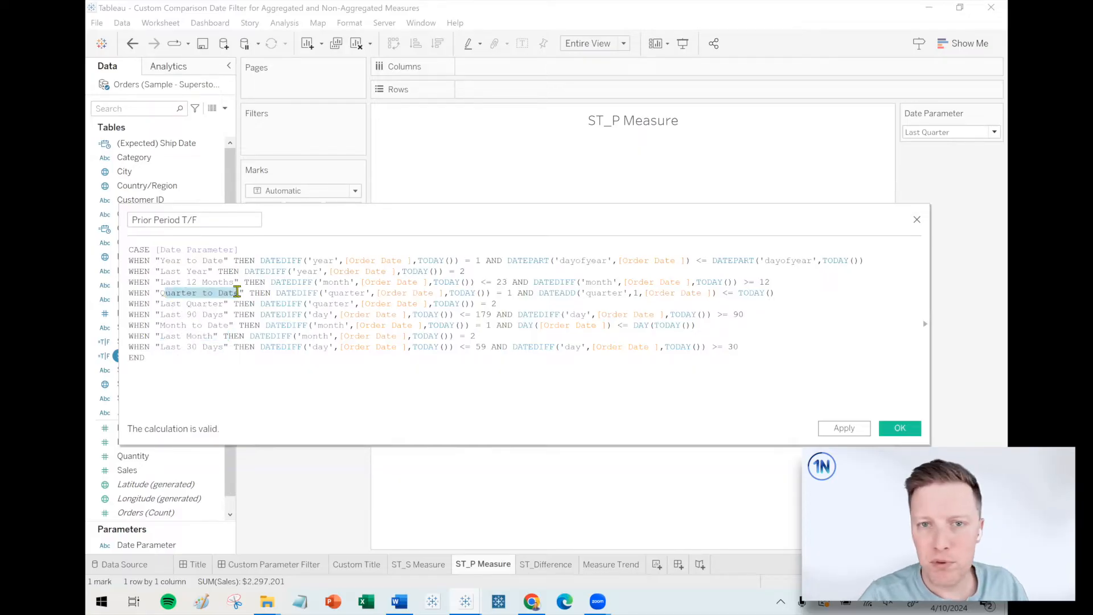
{"action": "left_click", "coordinate": [470, 387]}
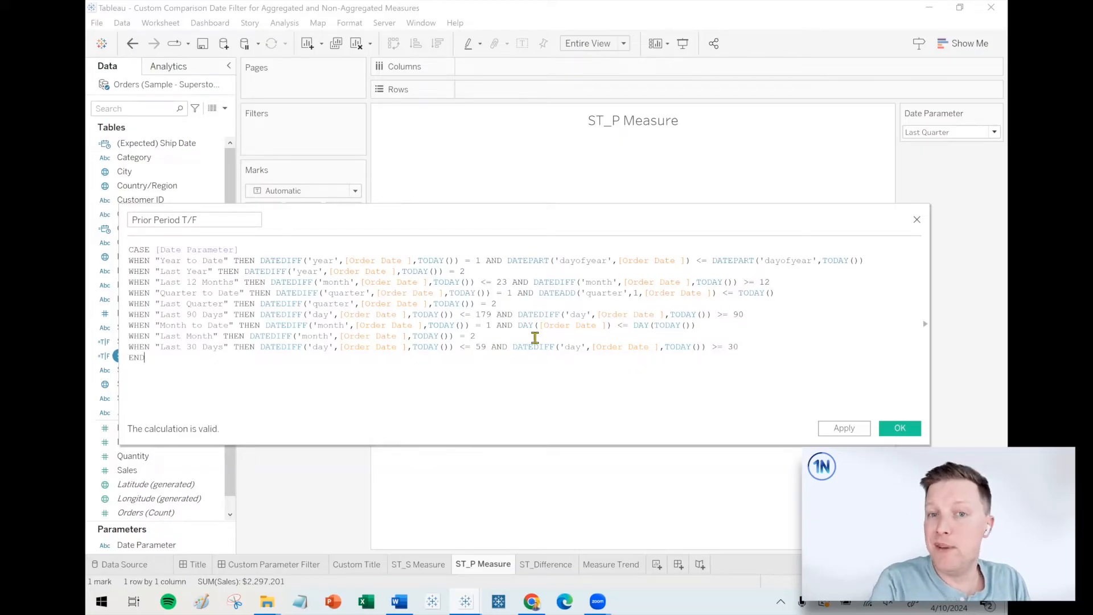
{"action": "left_click", "coordinate": [900, 428]}
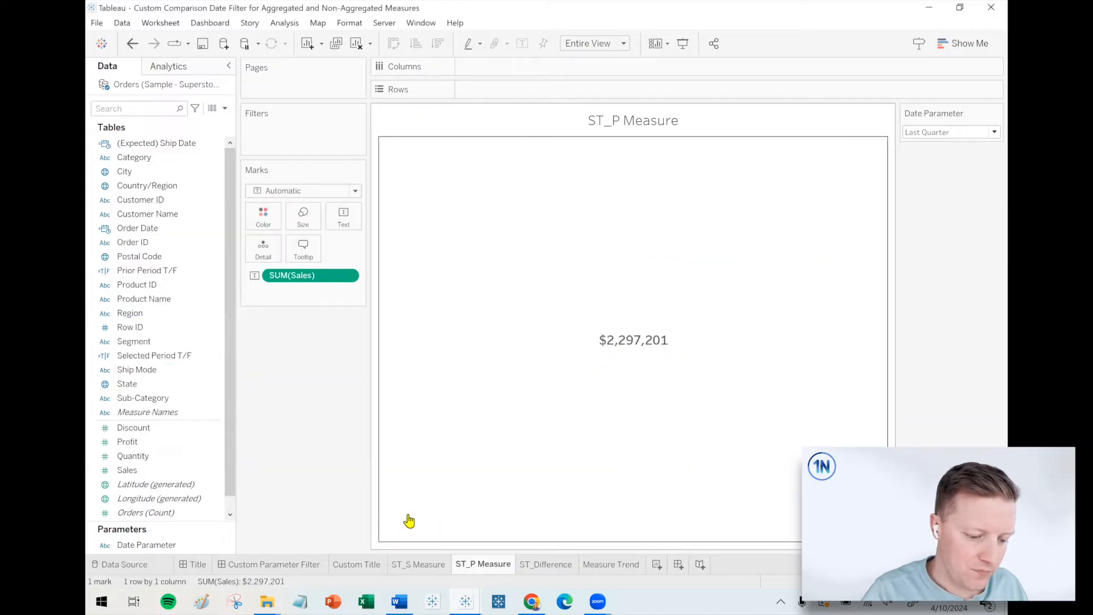
Filter the ST_P Measure sheet by Prior Period T/F, keeping only True.
{"action": "left_click_drag", "start_coordinate": [146, 271], "coordinate": [304, 128]}
{"action": "left_click", "coordinate": [420, 210]}
{"action": "left_click", "coordinate": [557, 467]}
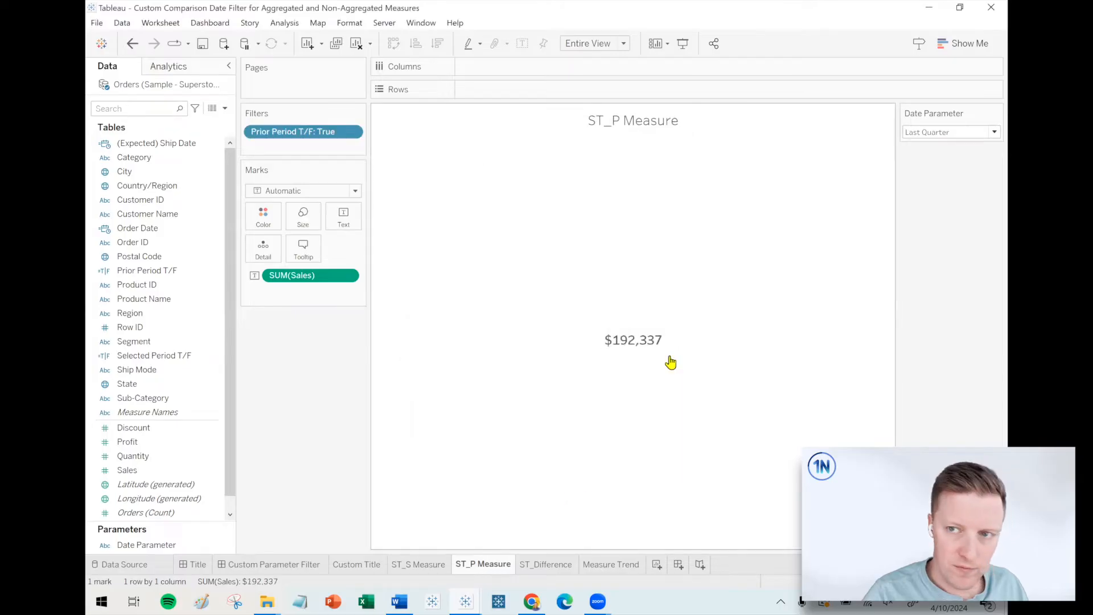
Set the Date Parameter to Year to Date on the ST_P Measure sheet.
{"action": "left_click", "coordinate": [948, 134]}
{"action": "left_click", "coordinate": [941, 147]}
{"action": "left_click", "coordinate": [941, 135]}
{"action": "left_click", "coordinate": [934, 134]}
{"action": "left_click", "coordinate": [930, 147]}
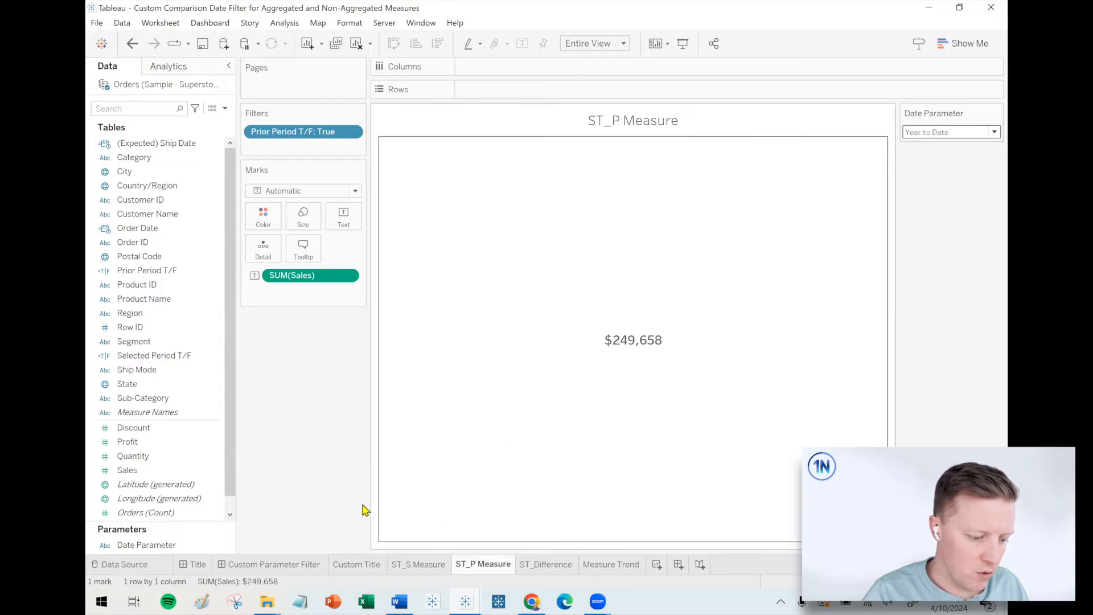
Show the Date Parameter control on the Custom Parameter Filter dashboard from the Sales Comparison by Day chart.
{"action": "left_click", "coordinate": [288, 568]}
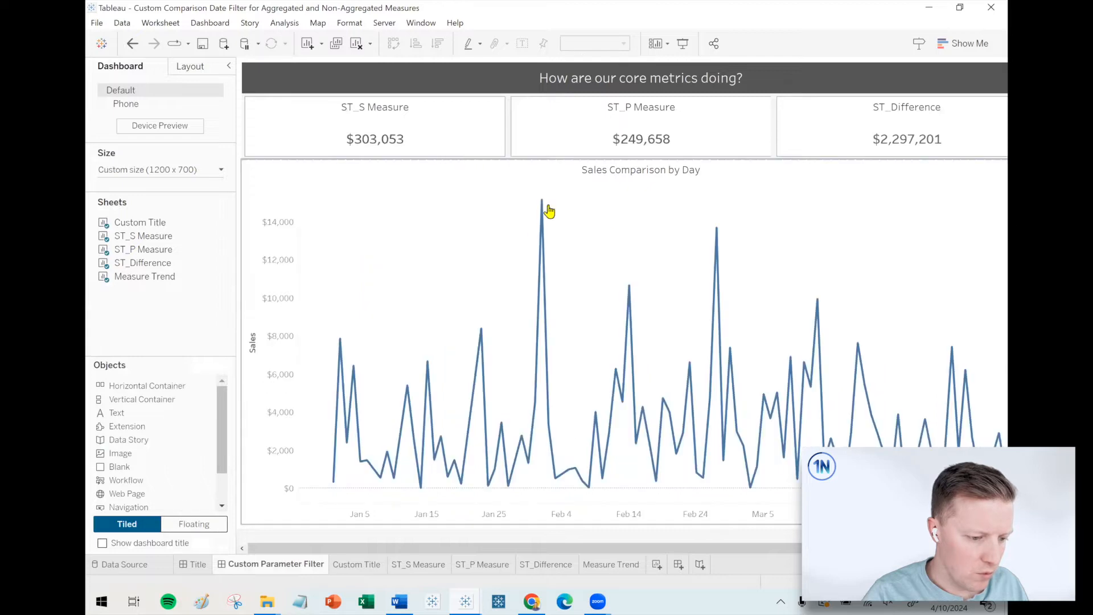
{"action": "left_click_drag", "start_coordinate": [235, 190], "coordinate": [200, 192]}
{"action": "left_click", "coordinate": [220, 228]}
{"action": "left_click", "coordinate": [211, 209]}
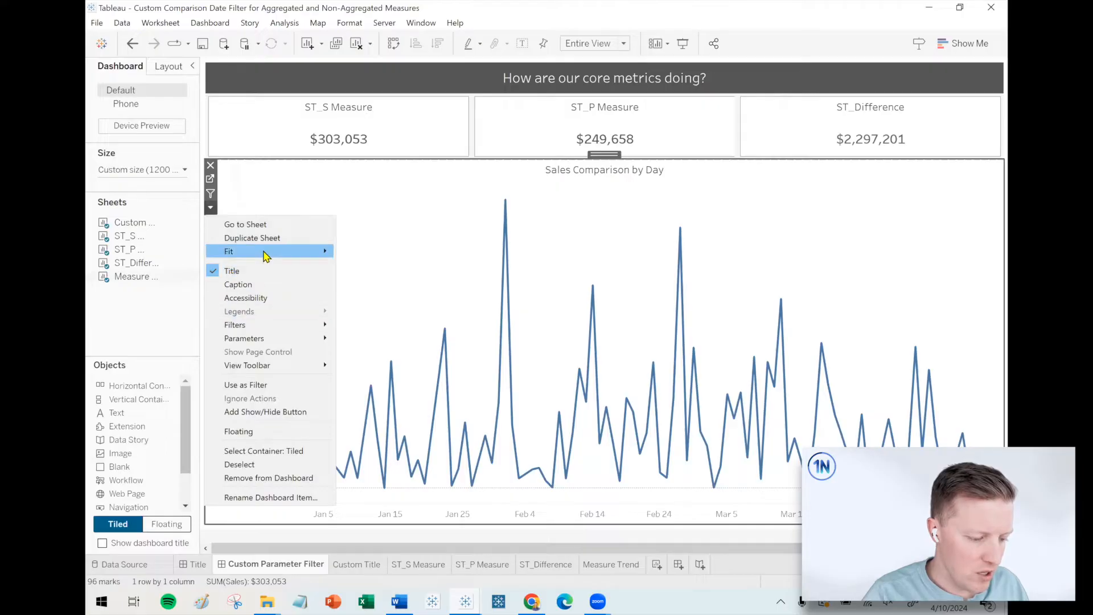
{"action": "mouse_move", "coordinate": [265, 256]}
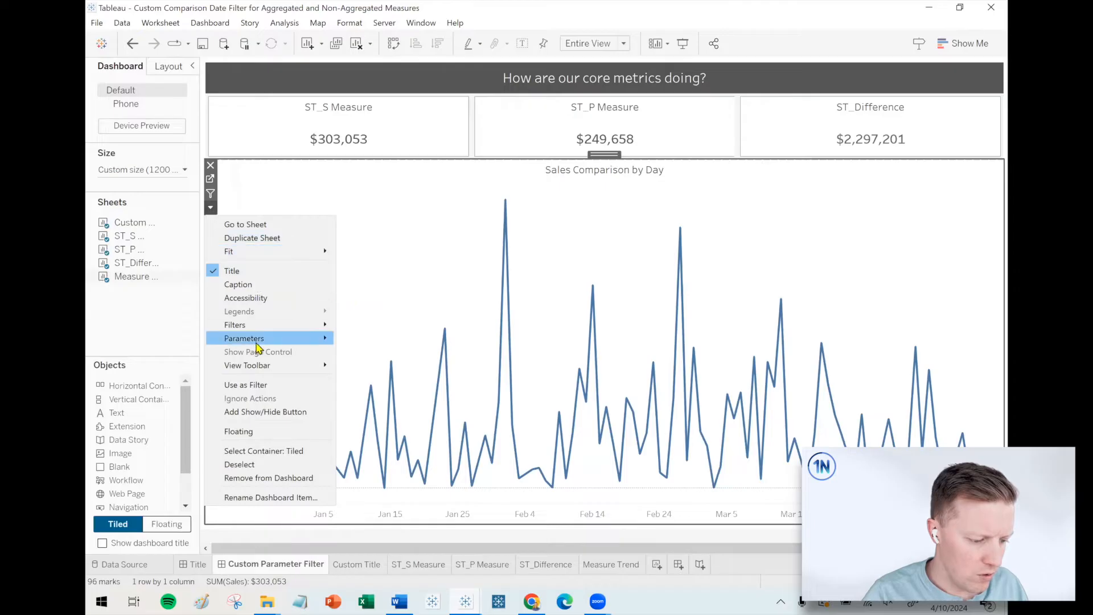
{"action": "mouse_move", "coordinate": [261, 341]}
{"action": "left_click", "coordinate": [381, 340]}
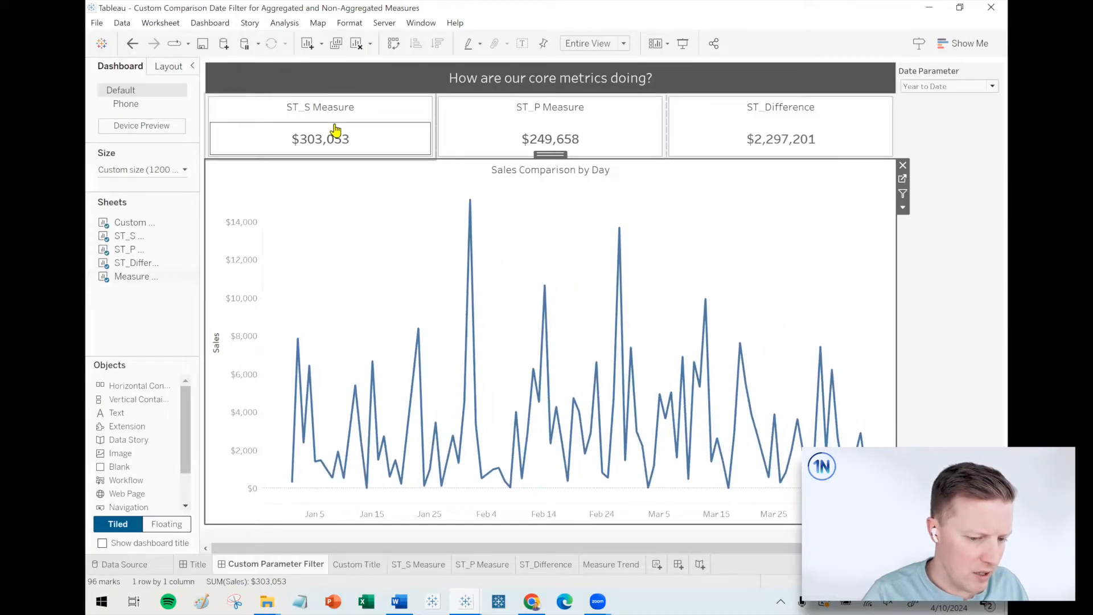
Add a horizontal container between the dashboard title and the three measure tiles and place a Blank object in it.
{"action": "left_click_drag", "start_coordinate": [127, 387], "coordinate": [619, 93]}
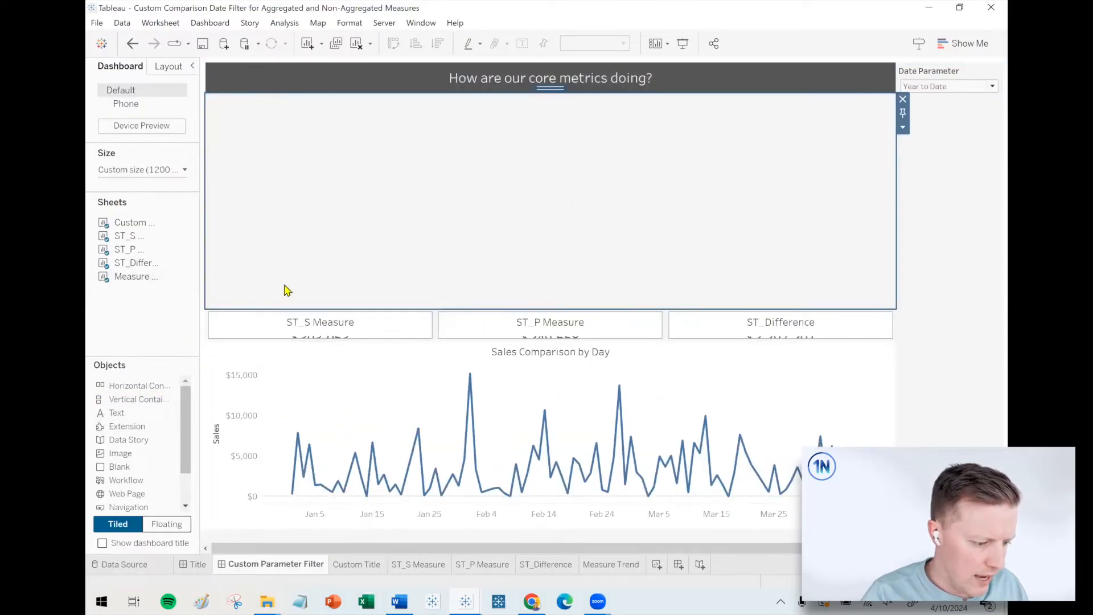
{"action": "left_click_drag", "start_coordinate": [112, 470], "coordinate": [761, 127]}
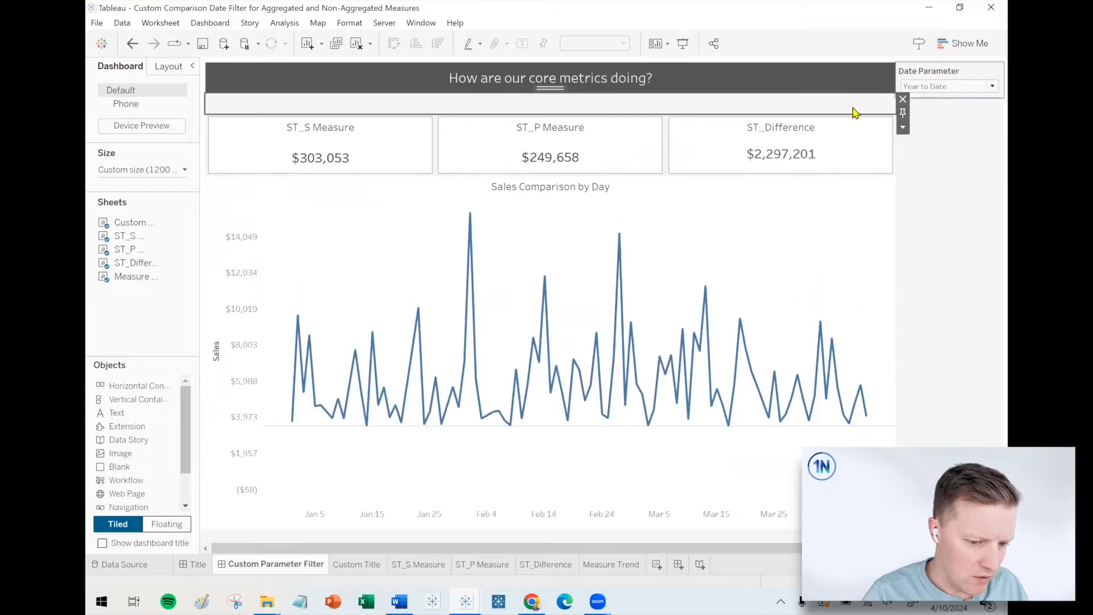
Move the Date Parameter control into the horizontal container beside the blank and shrink the row to a slim height.
{"action": "left_click_drag", "start_coordinate": [854, 112], "coordinate": [839, 186]}
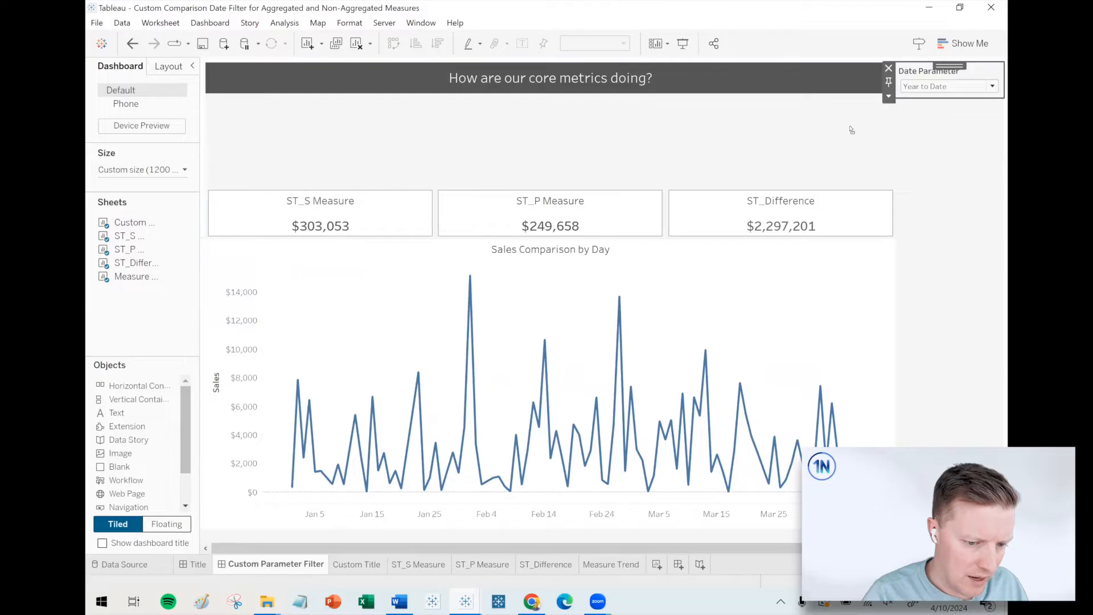
{"action": "left_click_drag", "start_coordinate": [852, 130], "coordinate": [811, 144]}
{"action": "left_click_drag", "start_coordinate": [681, 187], "coordinate": [686, 128]}
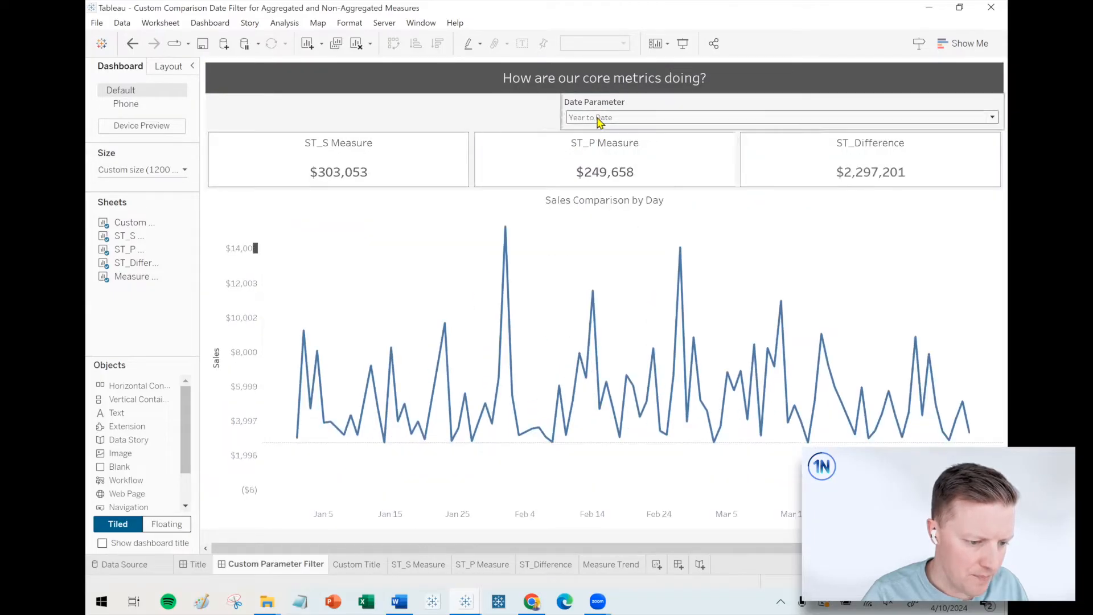
Switch from the dashboard to the ST_S Measure sheet and widen the Data pane so field names fit.
{"action": "left_click", "coordinate": [834, 164]}
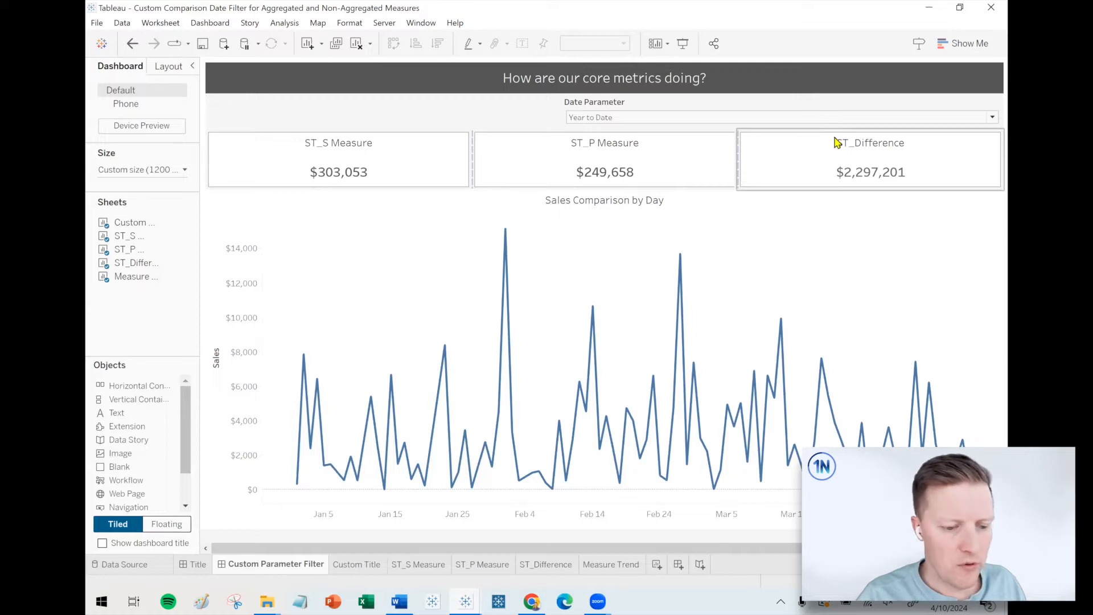
{"action": "left_click", "coordinate": [461, 514]}
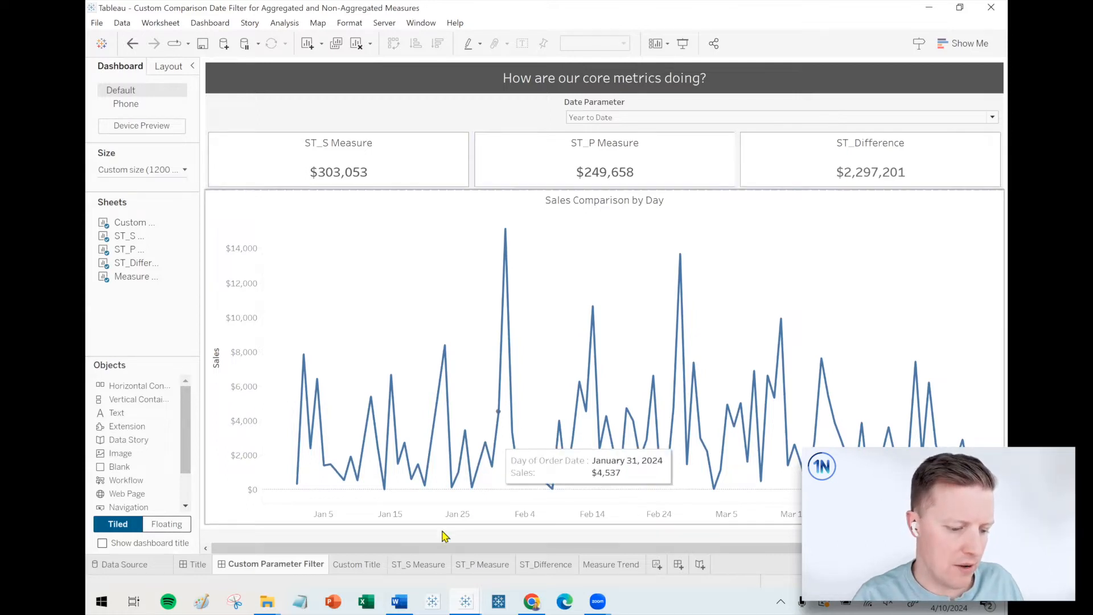
{"action": "mouse_move", "coordinate": [408, 568]}
{"action": "left_click", "coordinate": [411, 569]}
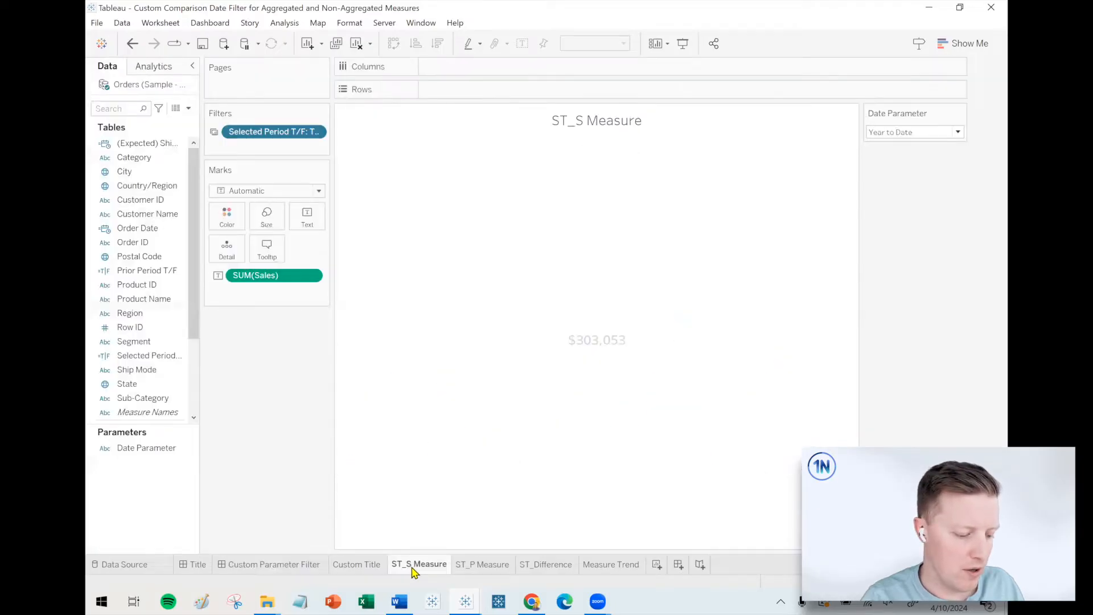
{"action": "left_click_drag", "start_coordinate": [233, 124], "coordinate": [272, 122]}
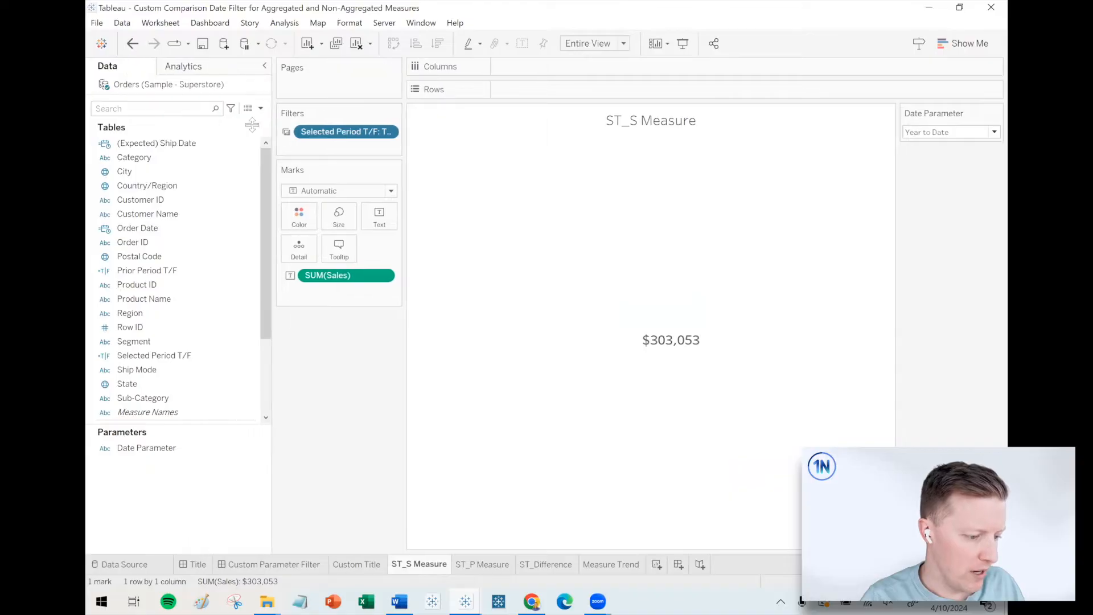
Start a new calculated field and name it Sales per Order.
{"action": "left_click", "coordinate": [260, 109]}
{"action": "left_click", "coordinate": [236, 124]}
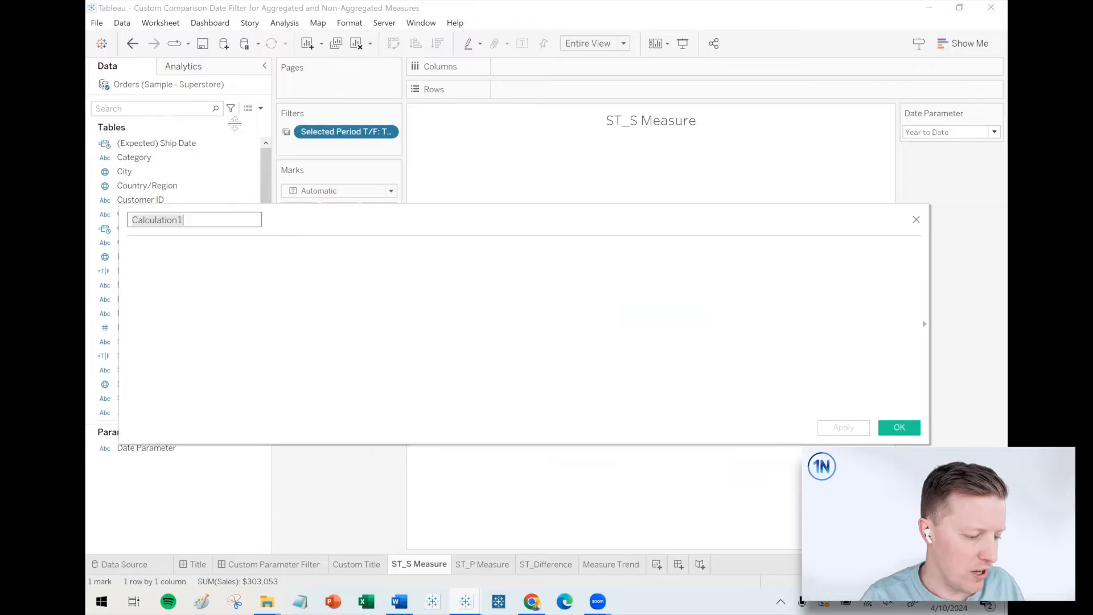
{"action": "left_click_drag", "start_coordinate": [376, 231], "coordinate": [500, 239]}
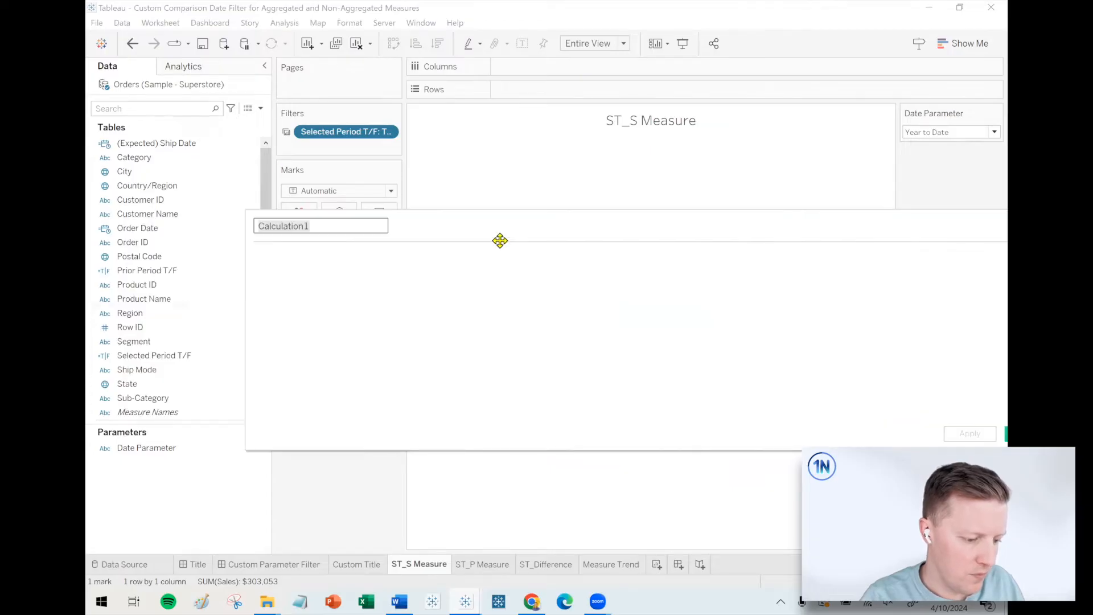
{"action": "key", "text": "BackSpace"}
{"action": "type", "text": "Sales per Order"}
Define the Sales per Order formula as SUM([Sales]) / COUNTD([Order ID]) and save the field.
{"action": "left_click", "coordinate": [493, 266]}
{"action": "type", "text": "sum"}
{"action": "key", "text": "Return"}
{"action": "type", "text": "[Sales]) "}
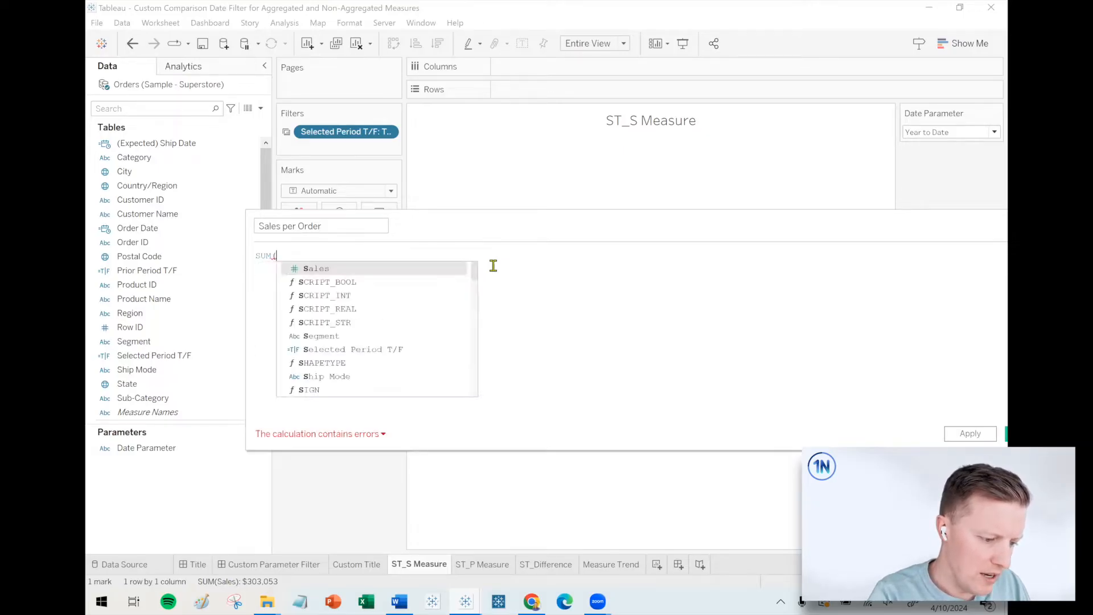
{"action": "type", "text": "/"}
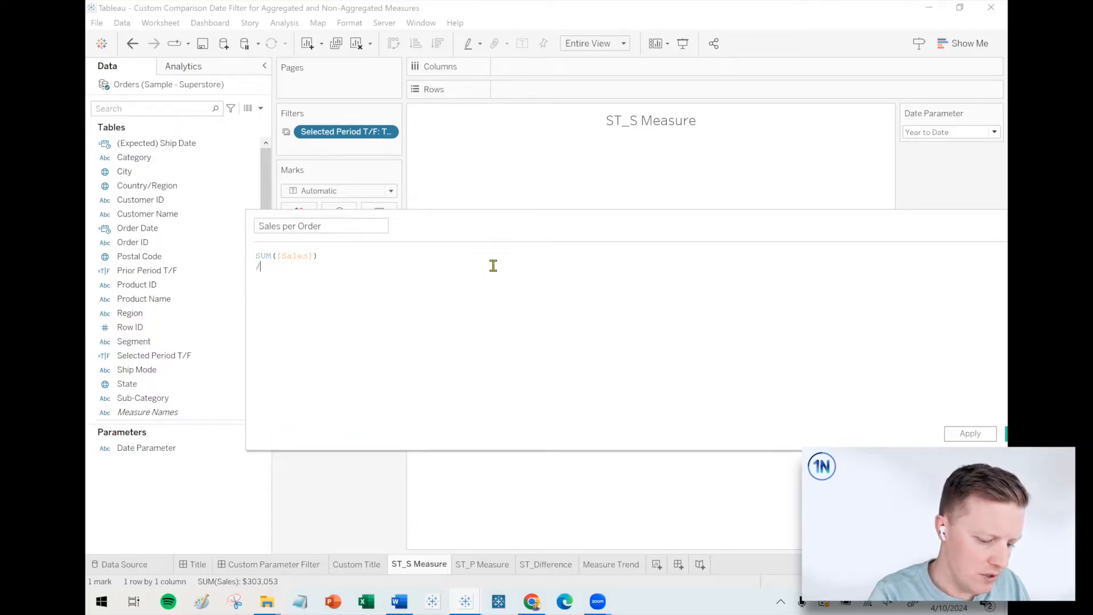
{"action": "key", "text": "Return"}
{"action": "type", "text": "countd"}
{"action": "key", "text": "Return"}
{"action": "type", "text": "ord"}
{"action": "key", "text": "Down"}
{"action": "key", "text": "Return"}
{"action": "type", "text": ")"}
{"action": "scroll", "coordinate": [491, 342], "scroll_direction": "up", "scroll_amount": 3}
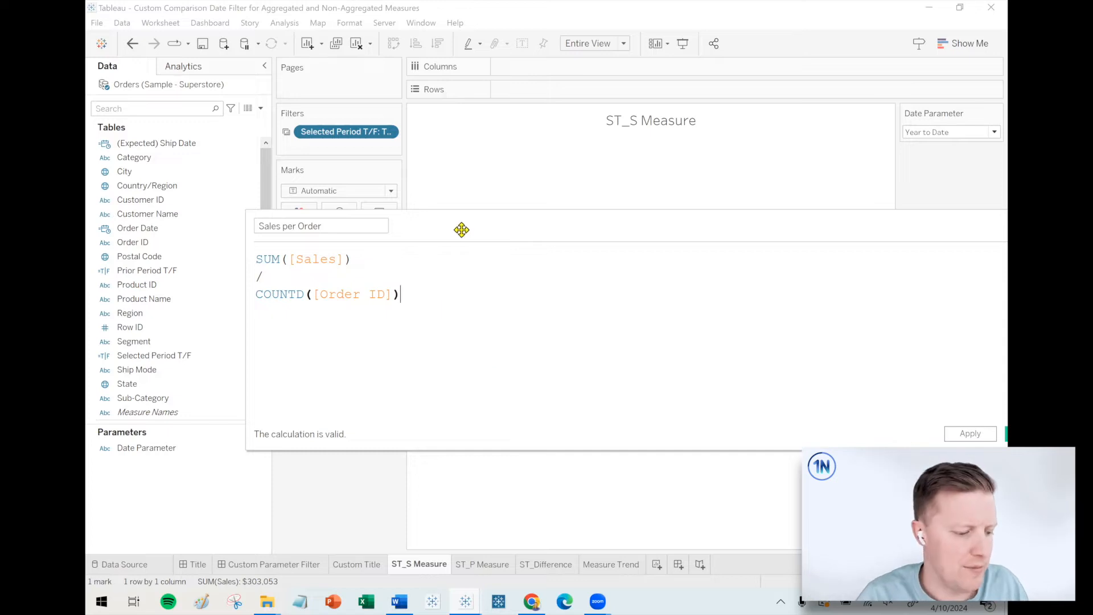
{"action": "left_click_drag", "start_coordinate": [458, 224], "coordinate": [352, 221]}
{"action": "left_click", "coordinate": [921, 429]}
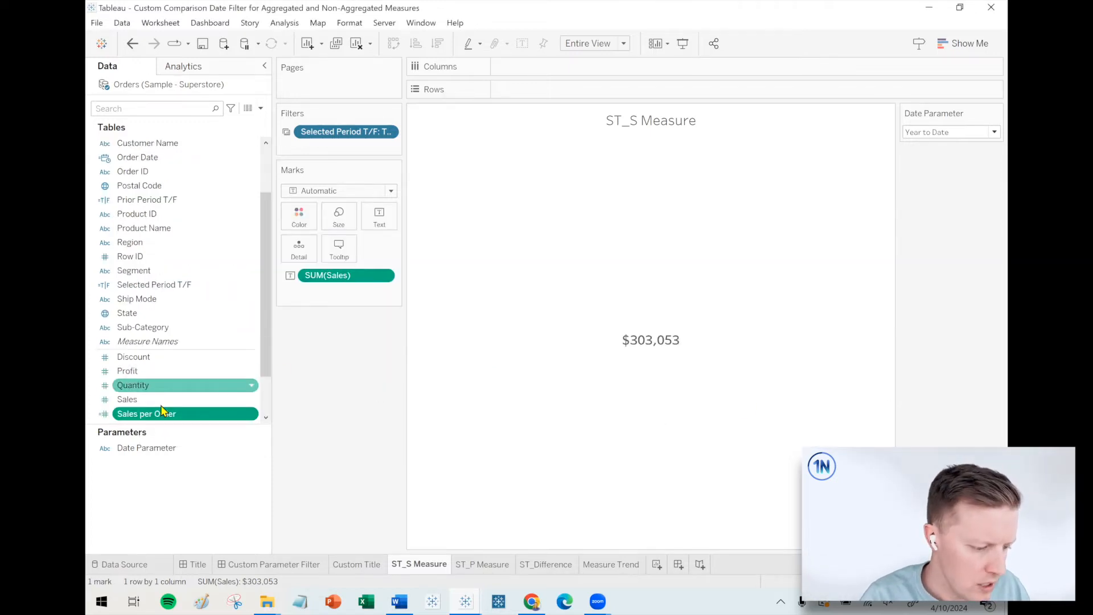
Enlarge the field list and start a new parameter named Measure Parameter with the String data type.
{"action": "right_click", "coordinate": [156, 402]}
{"action": "left_click", "coordinate": [295, 402]}
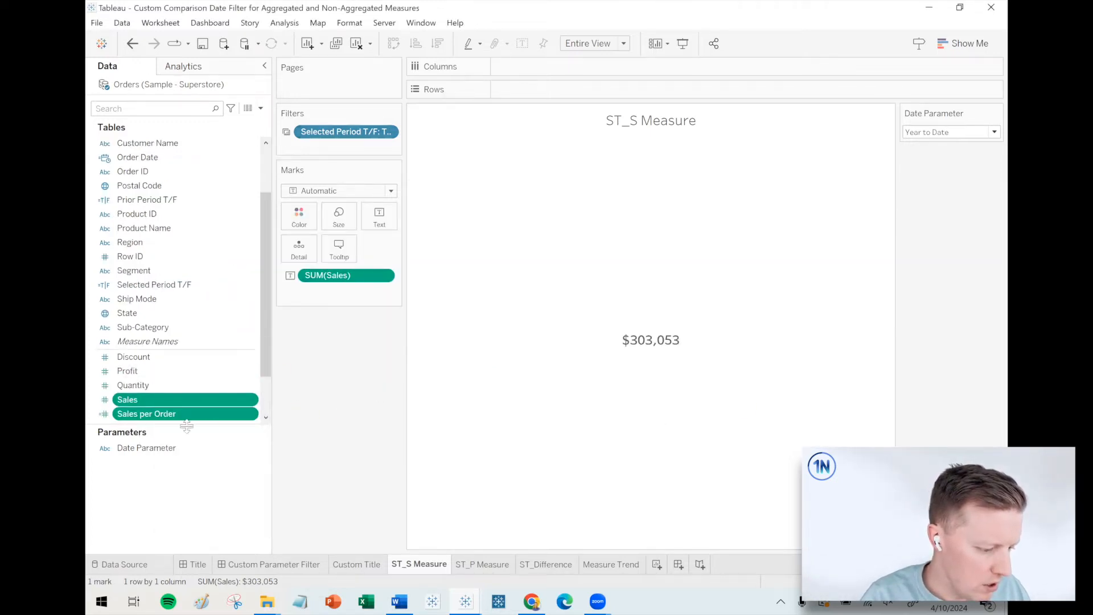
{"action": "left_click_drag", "start_coordinate": [188, 423], "coordinate": [188, 471]}
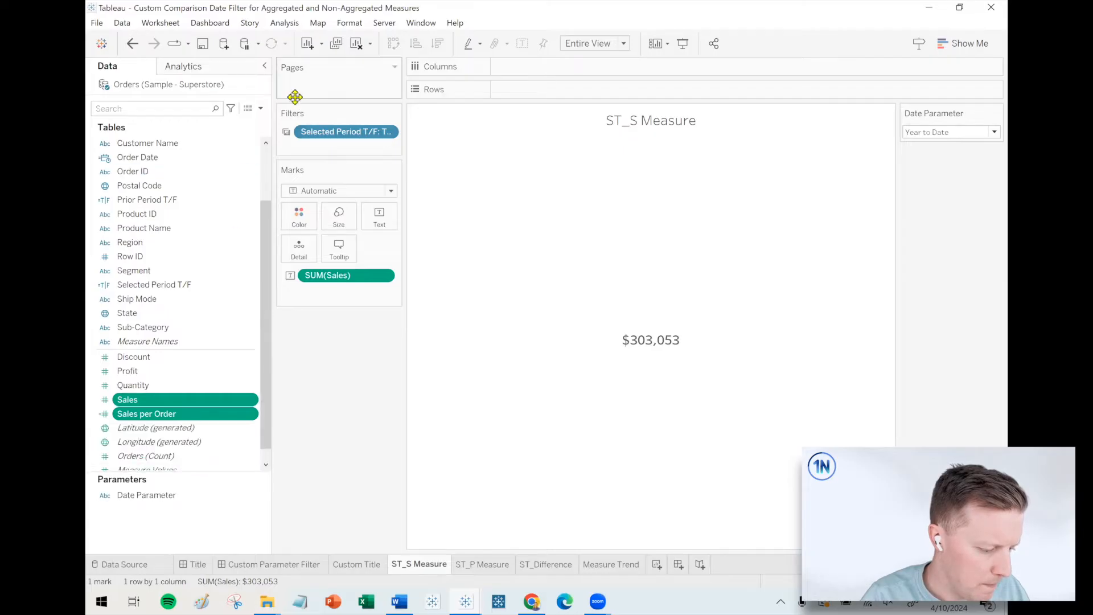
{"action": "left_click", "coordinate": [261, 109]}
{"action": "left_click", "coordinate": [233, 136]}
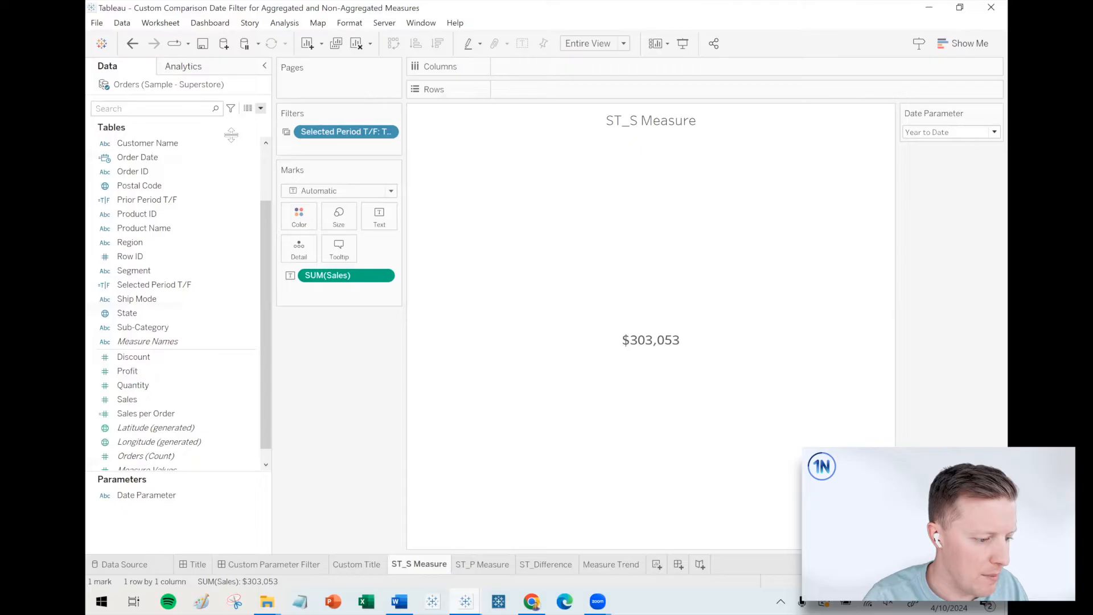
{"action": "left_click_drag", "start_coordinate": [435, 185], "coordinate": [292, 190]}
{"action": "type", "text": "Measure Paramete"}
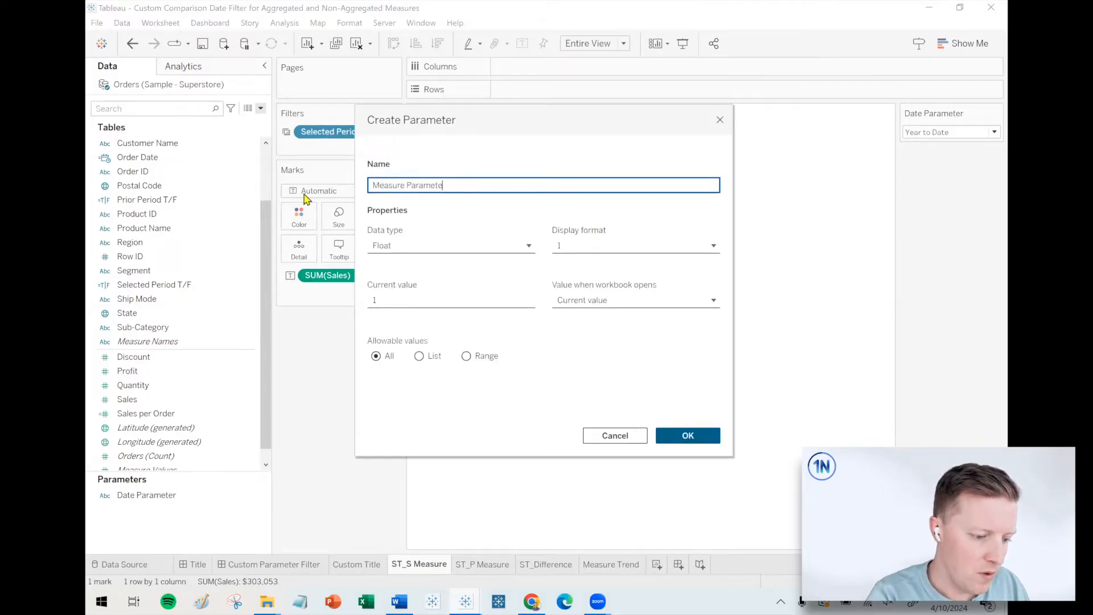
{"action": "type", "text": "r"}
{"action": "left_click", "coordinate": [424, 245]}
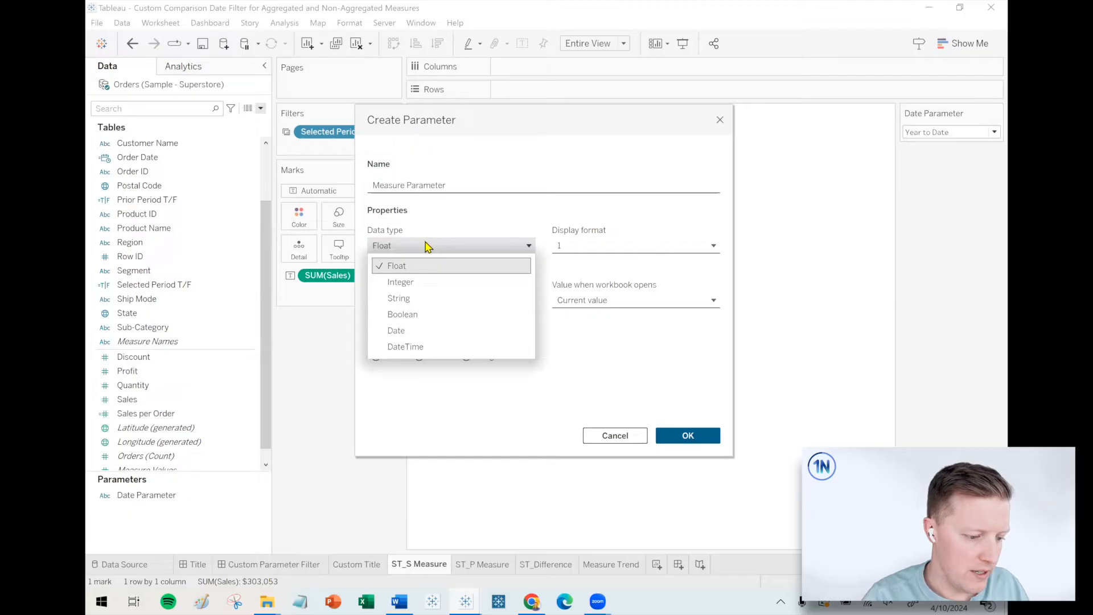
{"action": "left_click", "coordinate": [429, 297]}
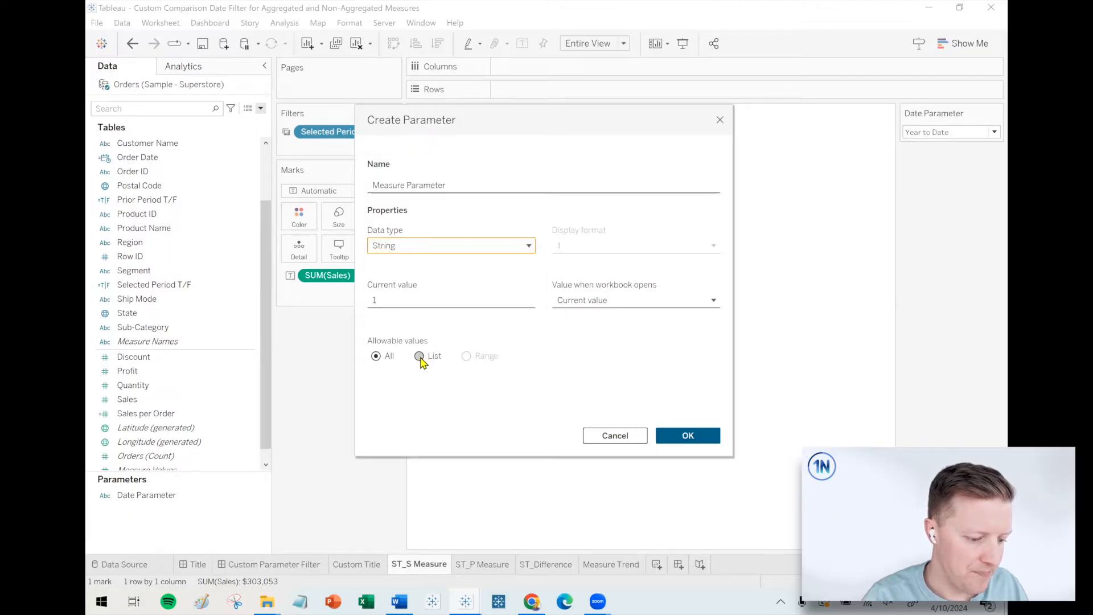
Restrict Measure Parameter to a list with the values Sales and Sales per Order, and save the parameter.
{"action": "left_click", "coordinate": [419, 357]}
{"action": "left_click", "coordinate": [398, 399]}
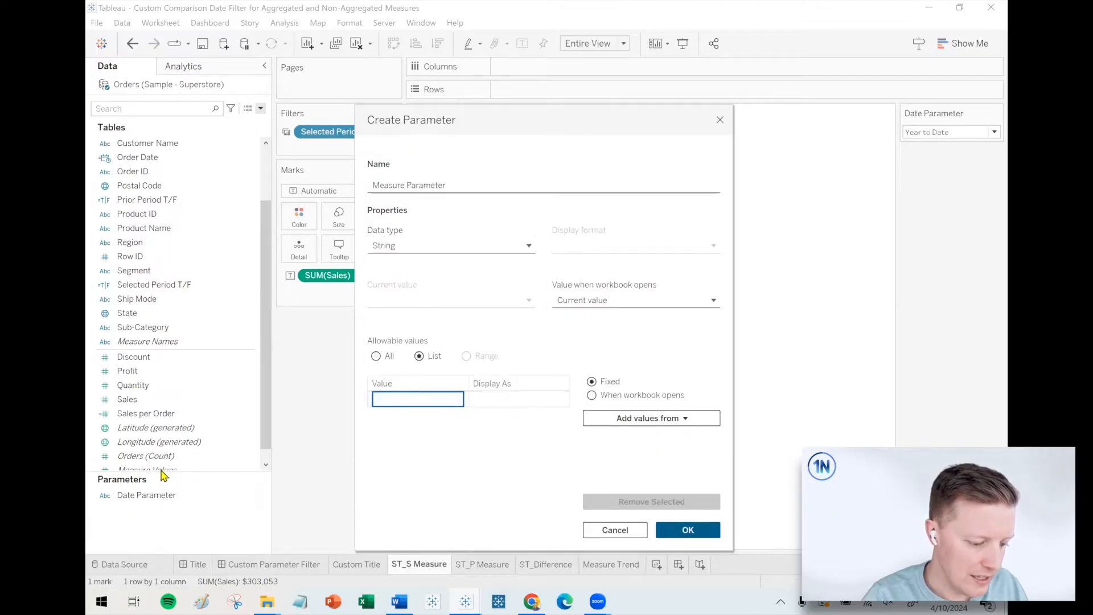
{"action": "type", "text": "Sales"}
{"action": "key", "text": "Return"}
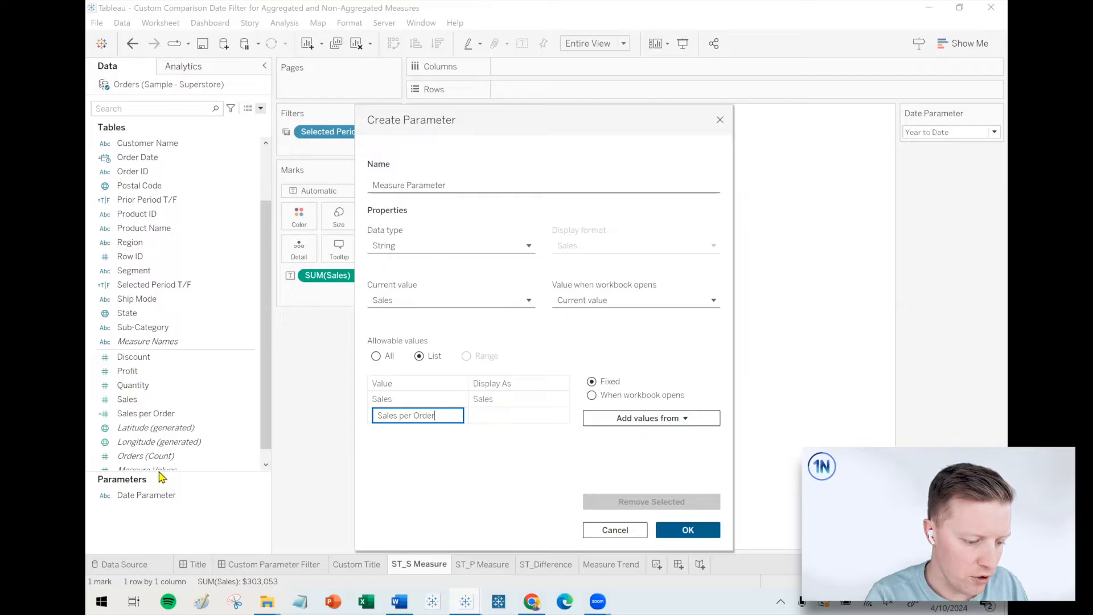
{"action": "key", "text": "Return"}
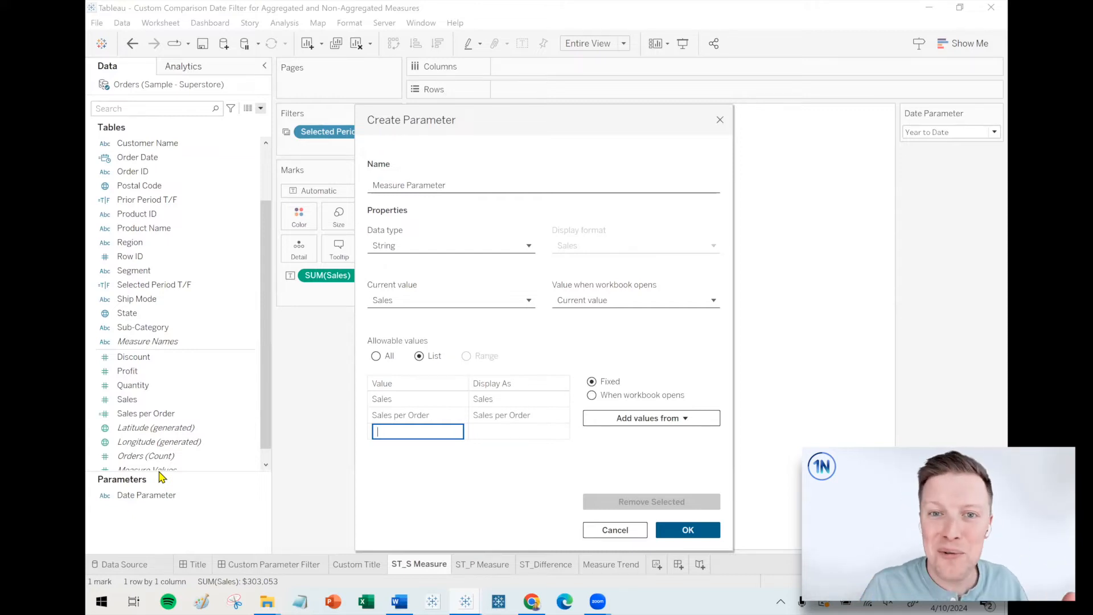
{"action": "left_click", "coordinate": [687, 529]}
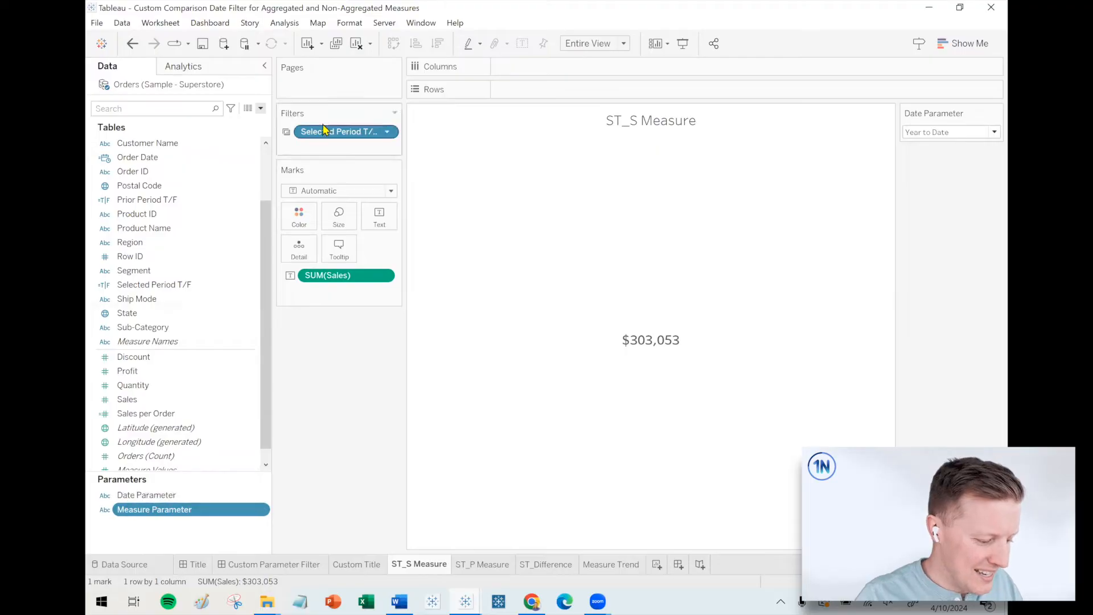
Start a calculated field named Dynamic Measure whose formula opens with CASE [Measure Parameter].
{"action": "left_click", "coordinate": [261, 108]}
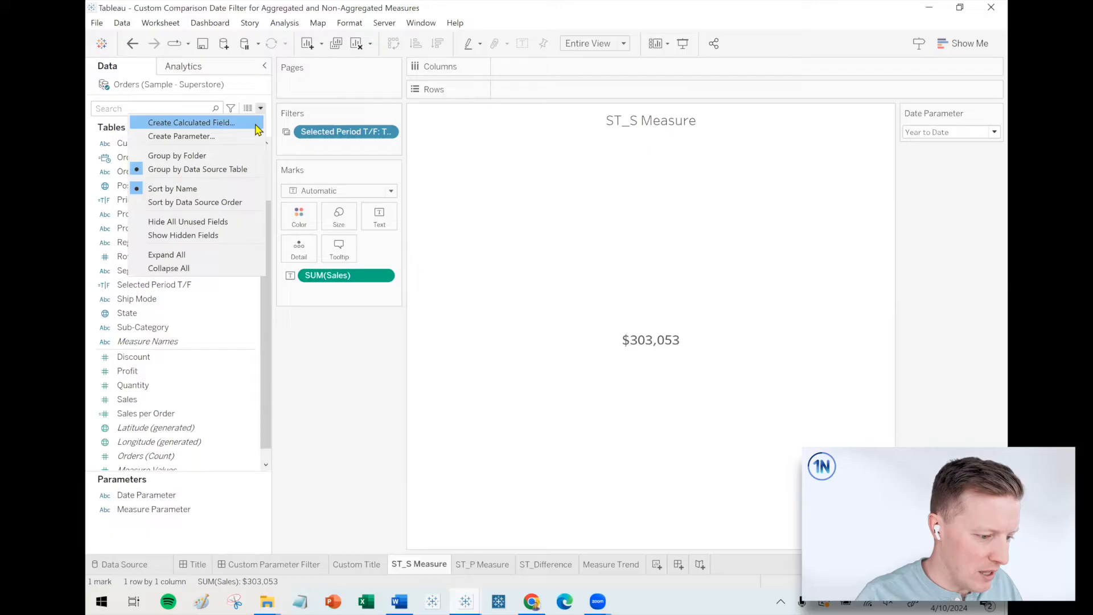
{"action": "left_click", "coordinate": [182, 121]}
{"action": "type", "text": "Dy"}
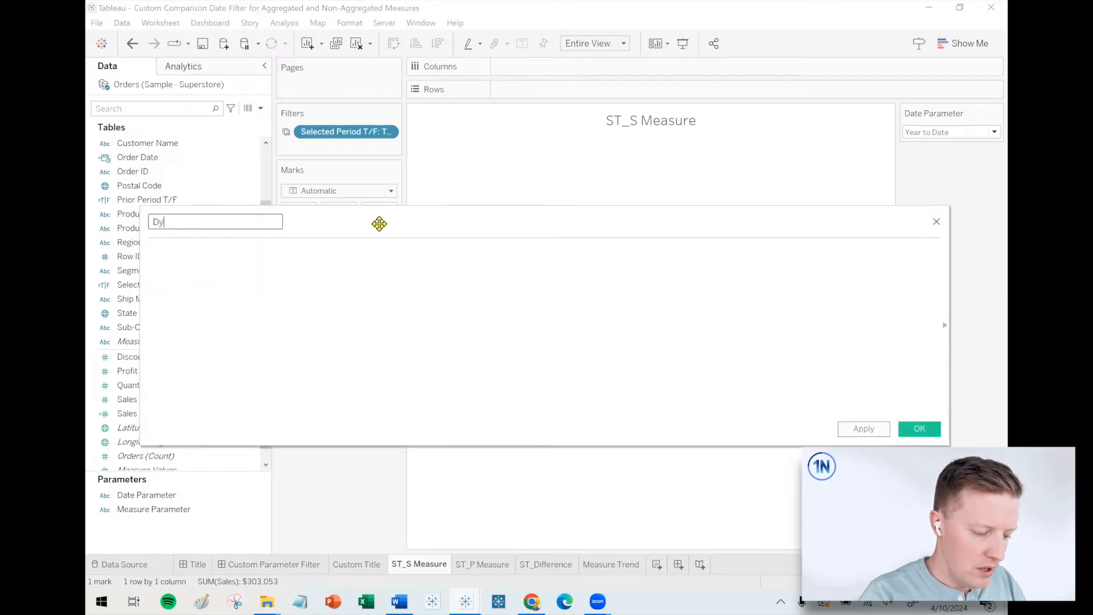
{"action": "type", "text": "namic Measure"}
{"action": "left_click", "coordinate": [385, 273]}
{"action": "type", "text": "CASE"}
{"action": "left_click_drag", "start_coordinate": [177, 517], "coordinate": [532, 297]}
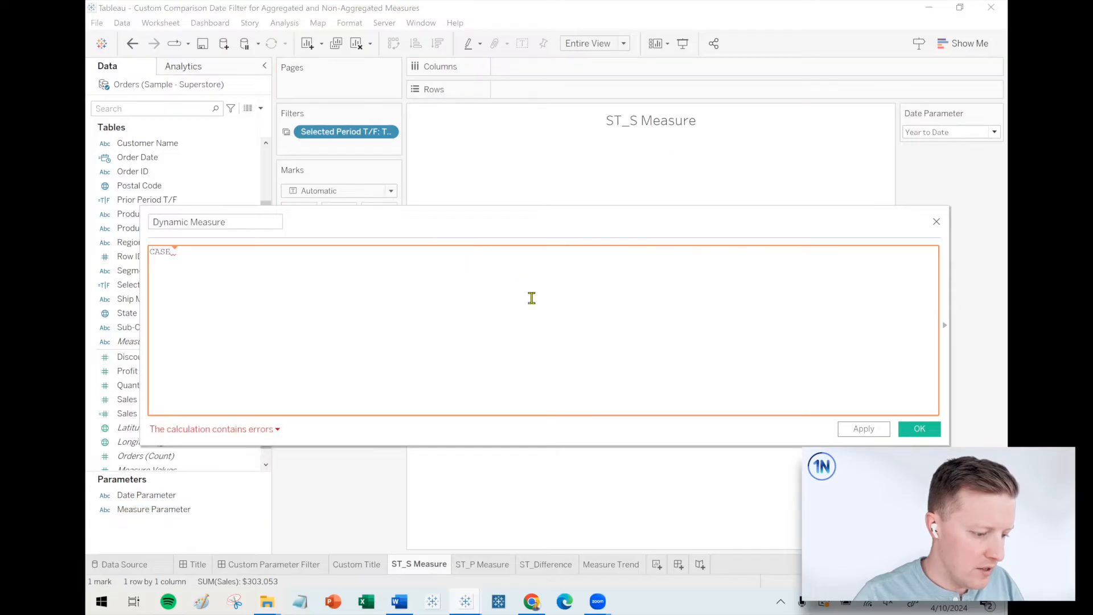
Add the line WHEN "Sales" THEN SUM([Sales]) to the Dynamic Measure formula.
{"action": "key", "text": "Return"}
{"action": "type", "text": "WHEN \""}
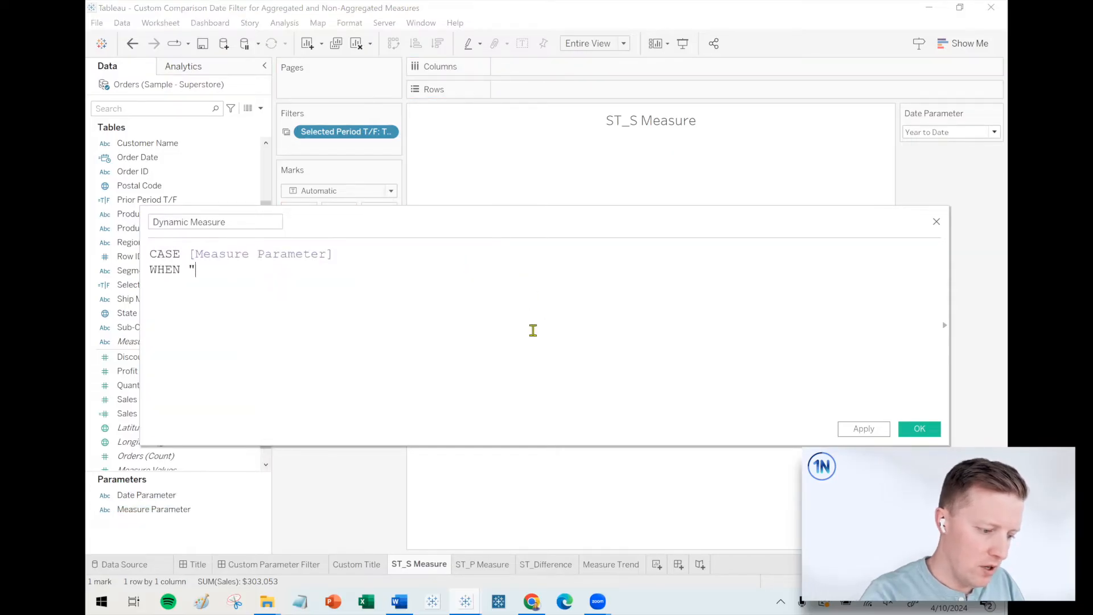
{"action": "type", "text": "Sales\" THEN "}
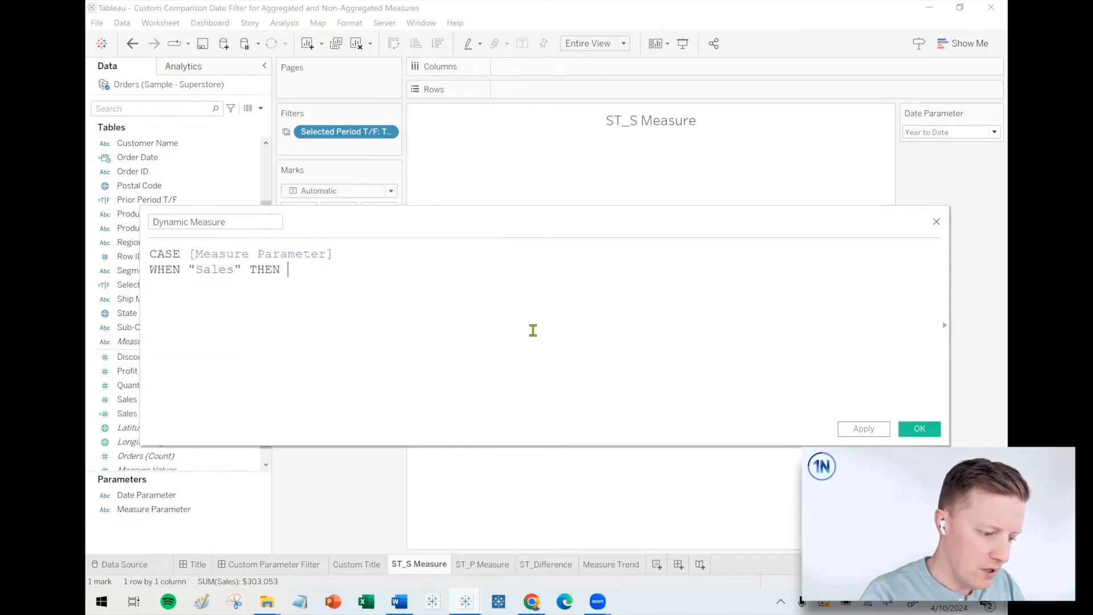
{"action": "type", "text": "SUM([Sales])"}
{"action": "key", "text": "Return"}
Add WHEN "Sales per Order" THEN [Sales per Order] to the Dynamic Measure formula and close it with END.
{"action": "type", "text": "WHEN \"Sales"}
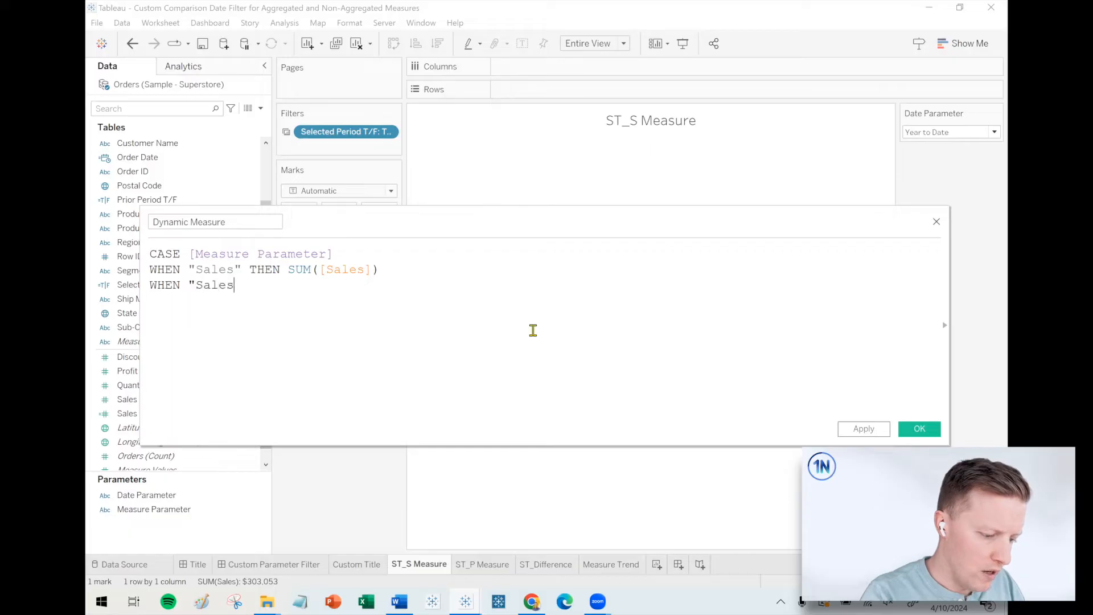
{"action": "type", "text": " per Order\" THEN"}
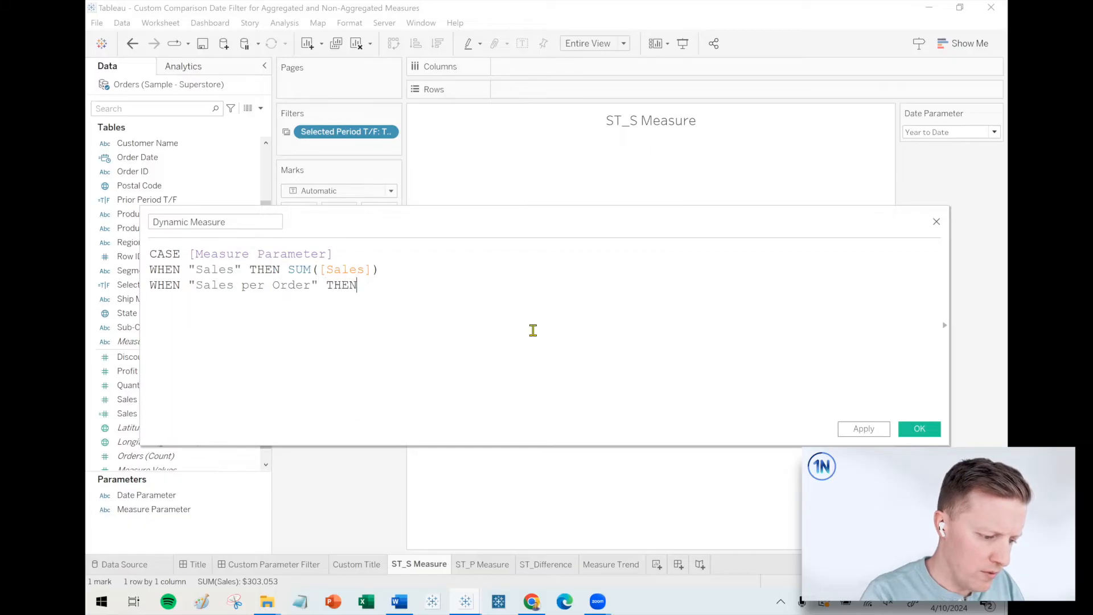
{"action": "type", "text": " sale"}
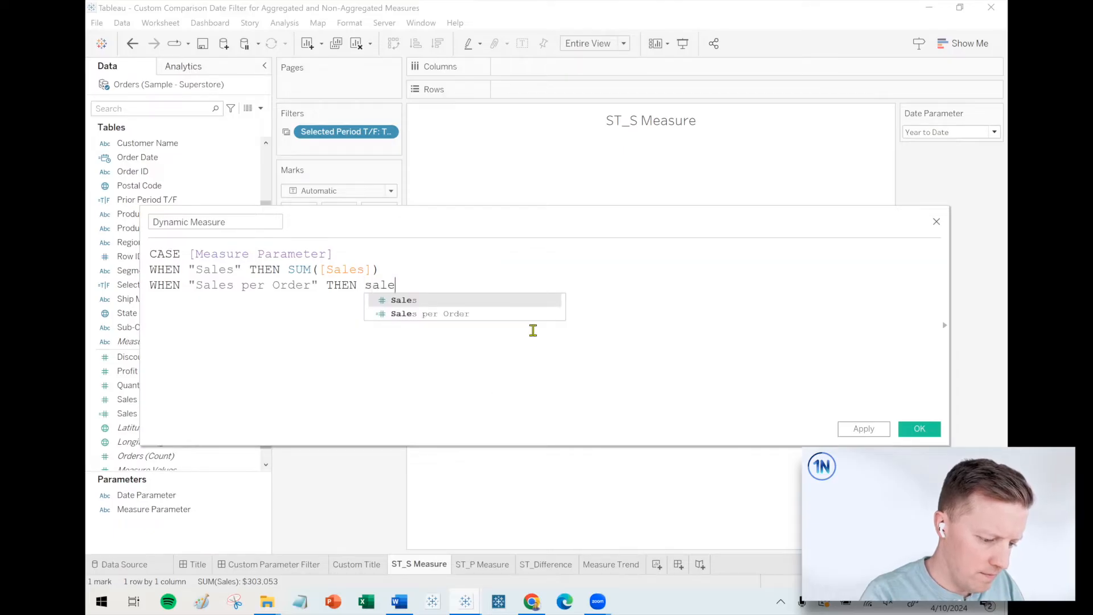
{"action": "key", "text": "Down"}
{"action": "key", "text": "Return"}
{"action": "key", "text": "Return"}
{"action": "type", "text": "END"}
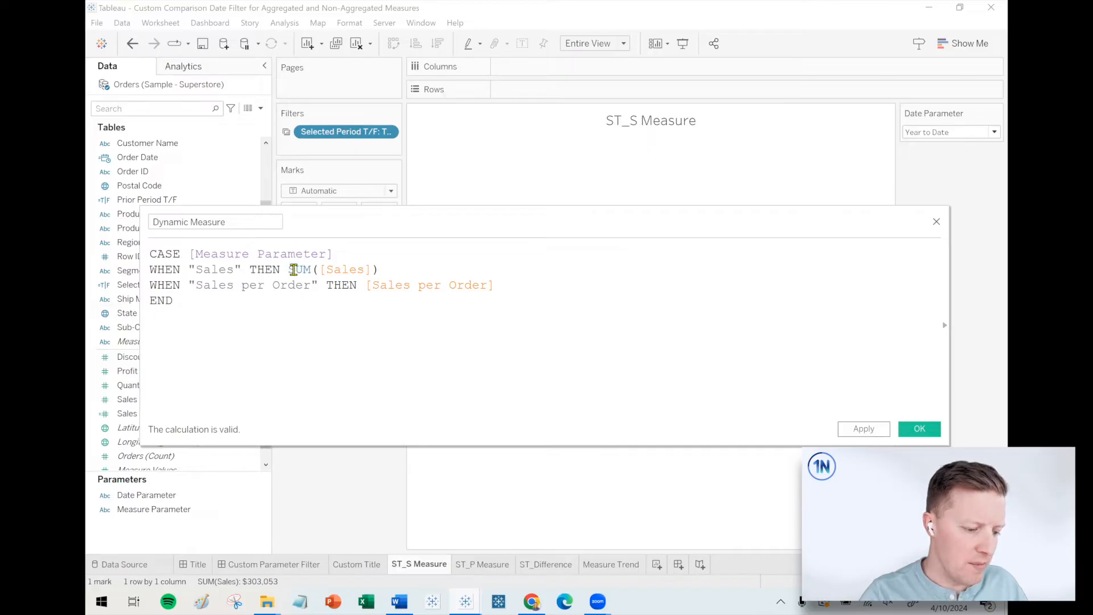
Try the Dynamic Measure formula with the SUM removed from around [Sales] and read the calculation's error details.
{"action": "double_click", "coordinate": [294, 270]}
{"action": "key", "text": "Delete"}
{"action": "key", "text": "Delete"}
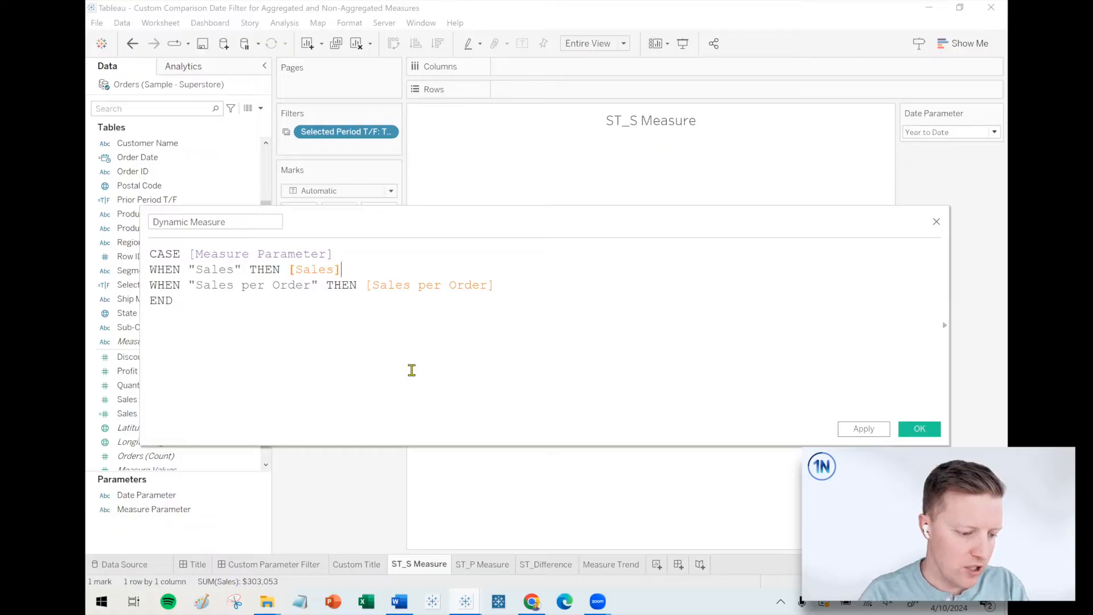
{"action": "left_click", "coordinate": [262, 428]}
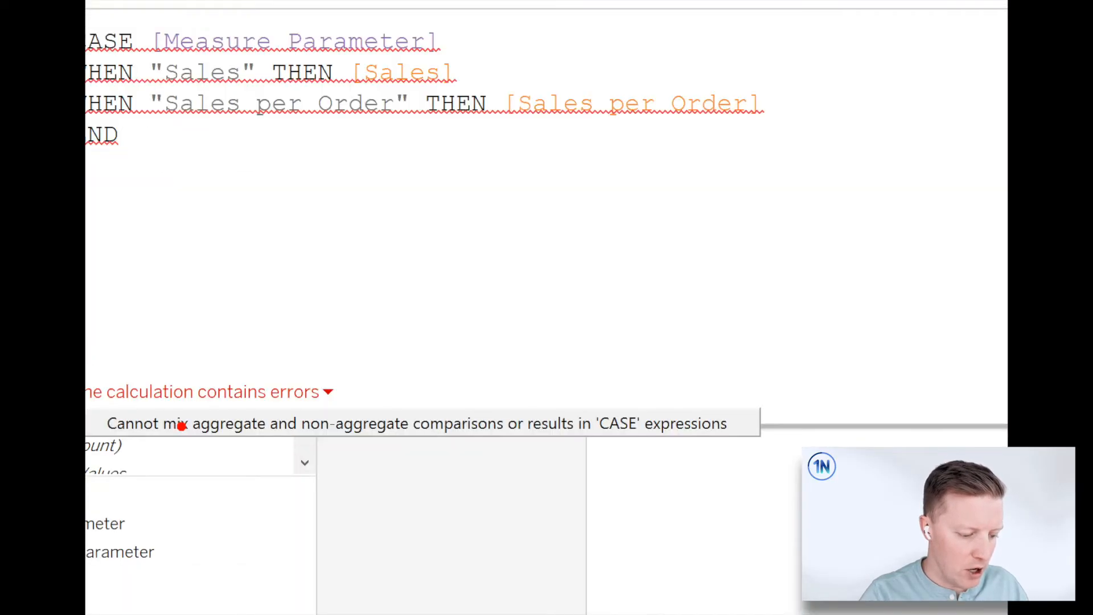
{"action": "left_click_drag", "start_coordinate": [181, 426], "coordinate": [96, 305]}
{"action": "key", "text": "Escape"}
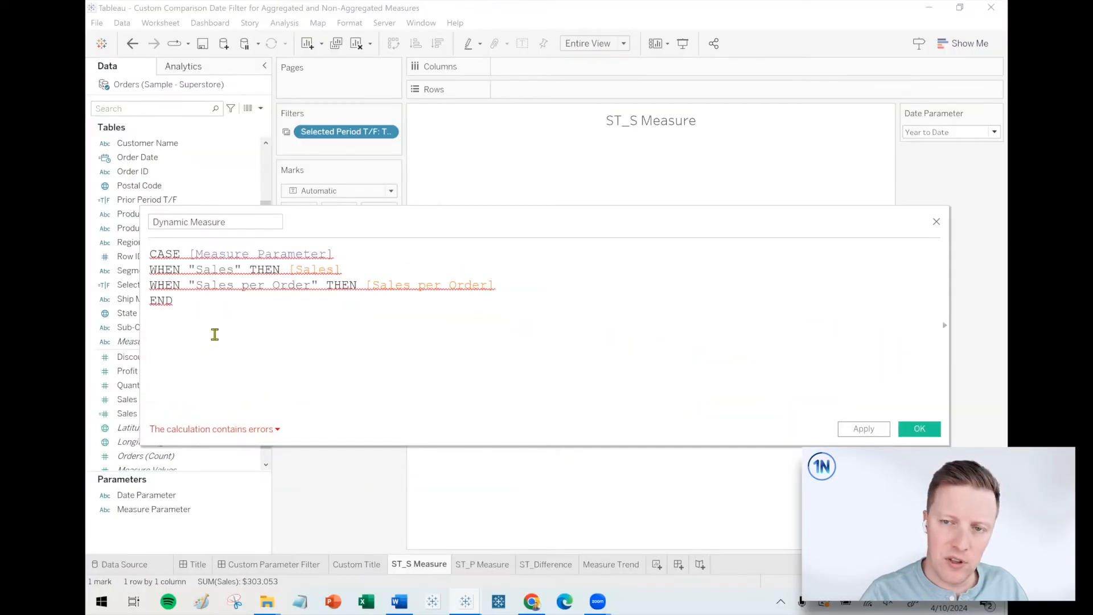
Wrap [Sales] in SUM( ) in the "Sales" branch and save the Dynamic Measure field.
{"action": "left_click", "coordinate": [286, 268]}
{"action": "type", "text": "SUM("}
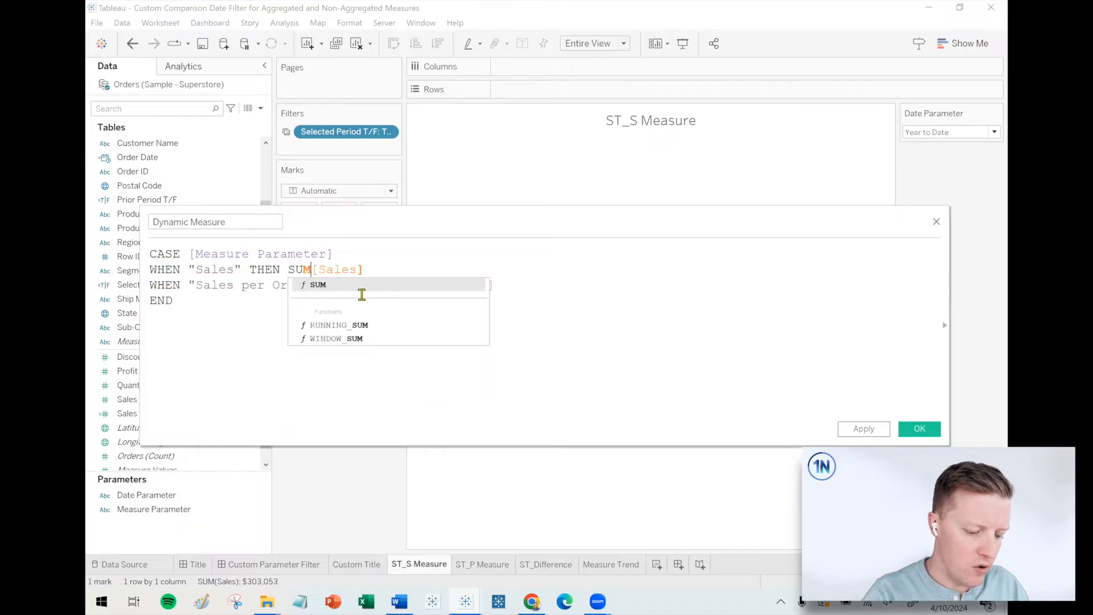
{"action": "left_click", "coordinate": [387, 262]}
{"action": "type", "text": ")"}
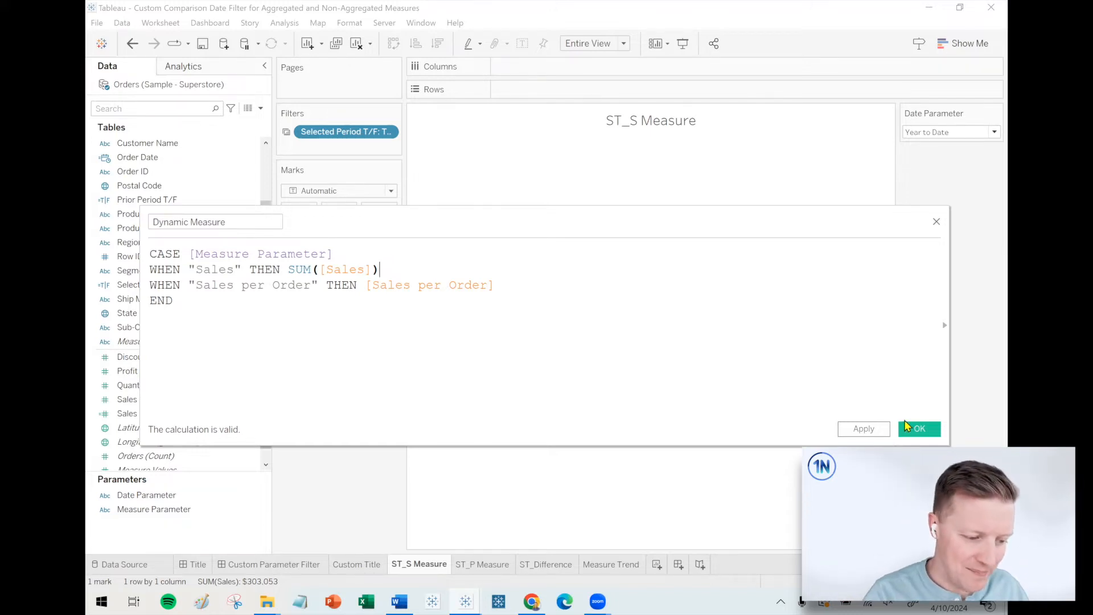
{"action": "left_click", "coordinate": [917, 429]}
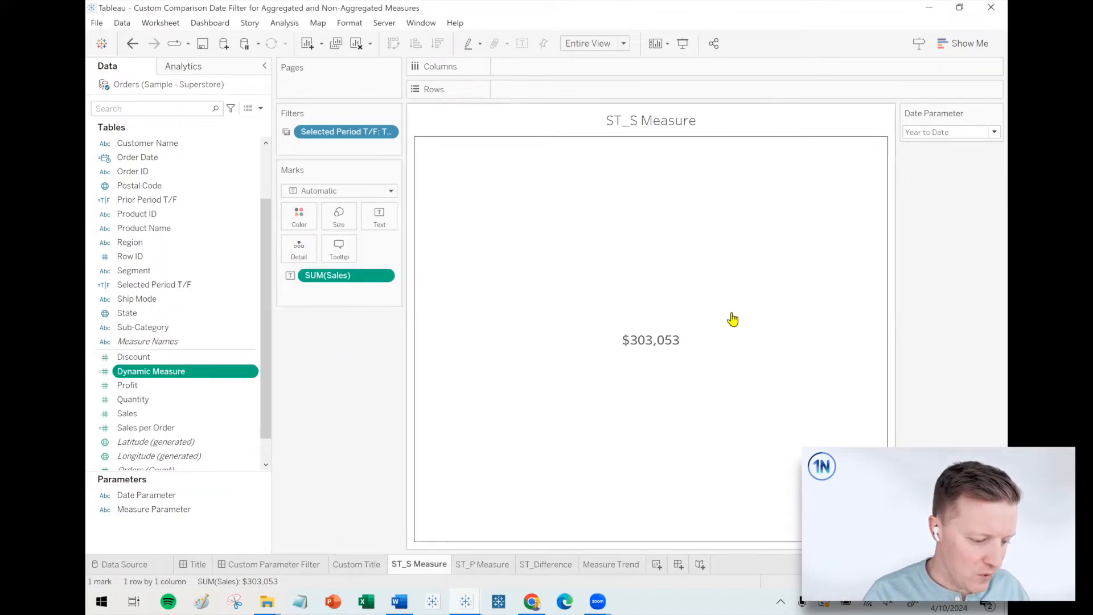
Replace SUM(Sales) with Dynamic Measure as the text mark on the ST_S Measure sheet and show the Measure Parameter control.
{"action": "left_click_drag", "start_coordinate": [117, 377], "coordinate": [334, 282]}
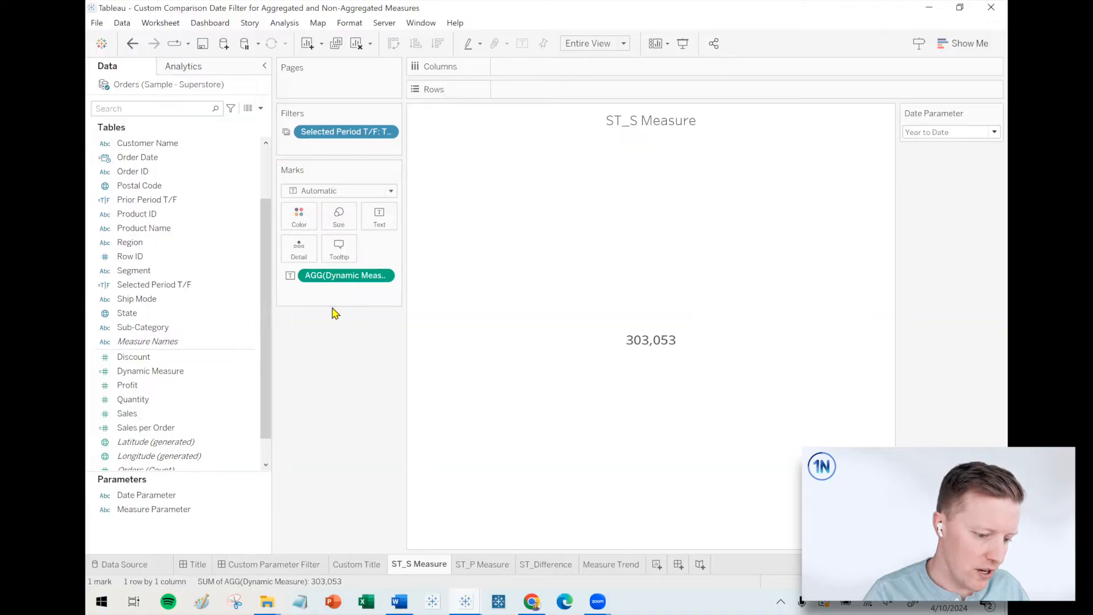
{"action": "left_click", "coordinate": [185, 510]}
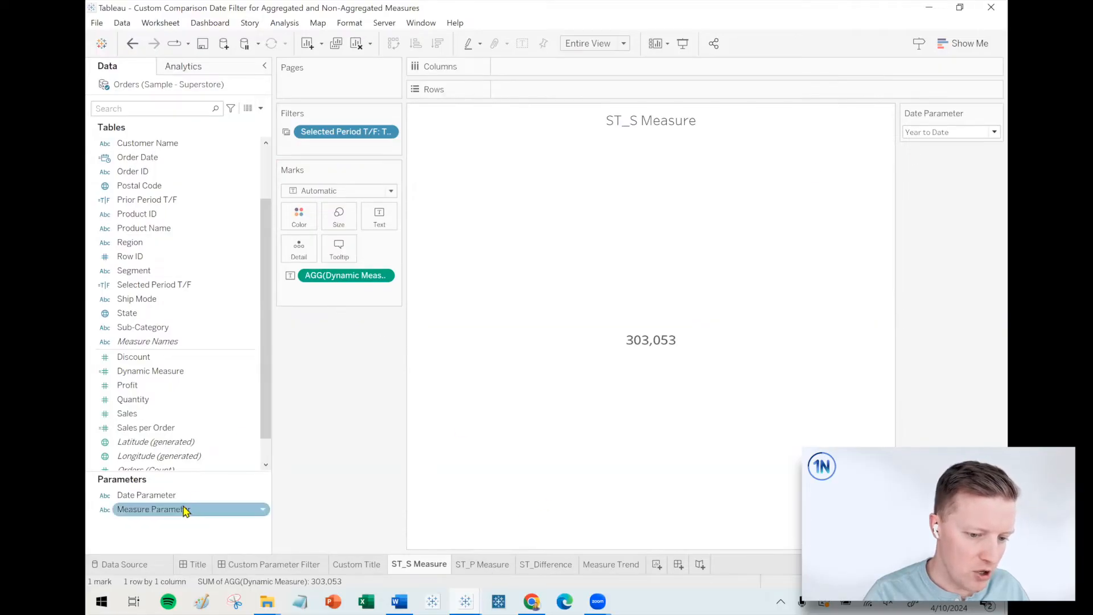
{"action": "right_click", "coordinate": [177, 508]}
{"action": "left_click", "coordinate": [227, 281]}
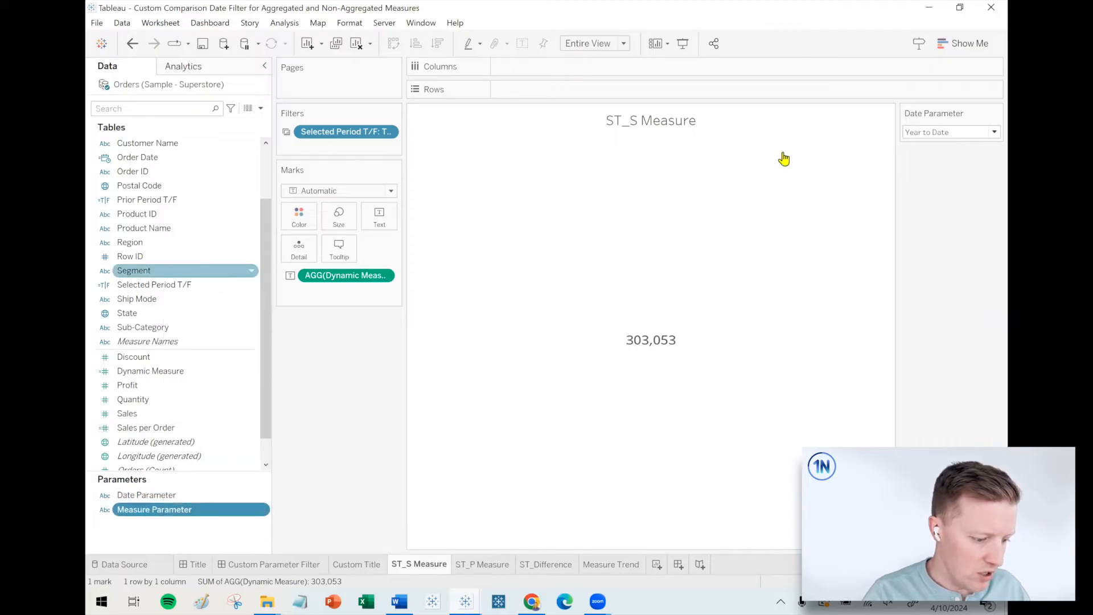
Test the Measure Parameter on the sheet by switching it to Sales per Order and back to Sales.
{"action": "left_click", "coordinate": [942, 175]}
{"action": "left_click", "coordinate": [940, 200]}
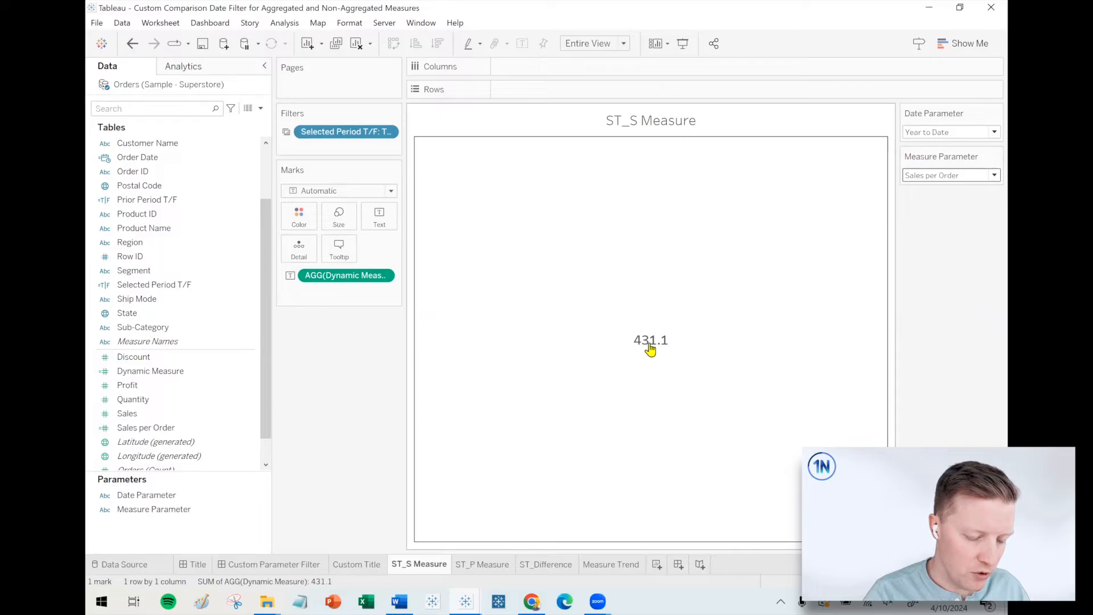
{"action": "left_click", "coordinate": [967, 176]}
{"action": "left_click", "coordinate": [962, 188]}
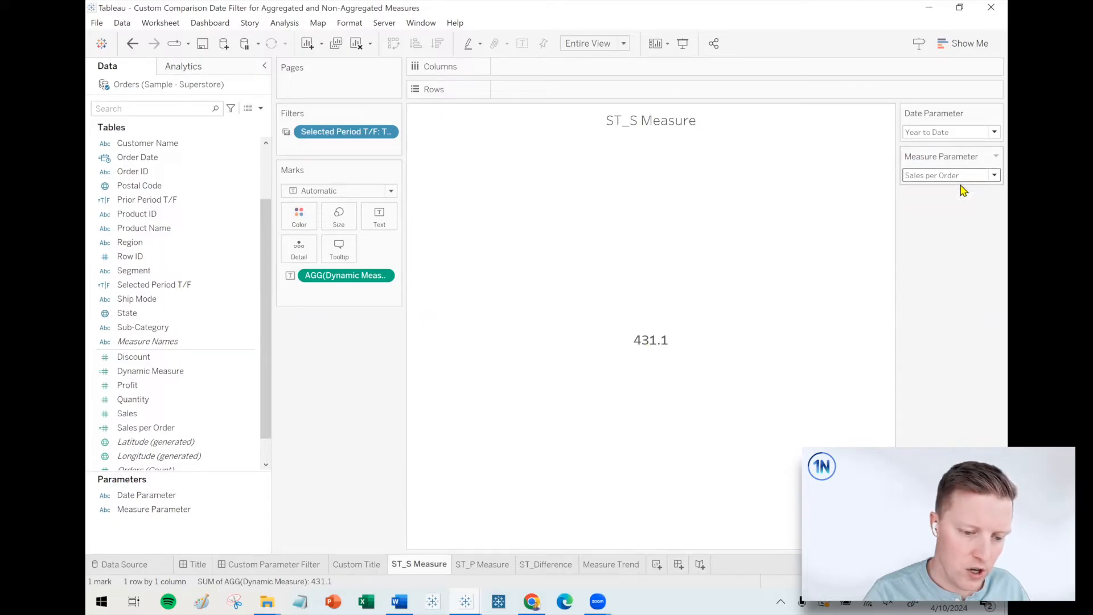
Replace SUM(Sales) with Dynamic Measure in the ST_P Measure sheet's text mark and on the Measure Trend sheet's rows.
{"action": "left_click", "coordinate": [499, 567]}
{"action": "left_click", "coordinate": [118, 508]}
{"action": "left_click_drag", "start_coordinate": [118, 509], "coordinate": [135, 473]}
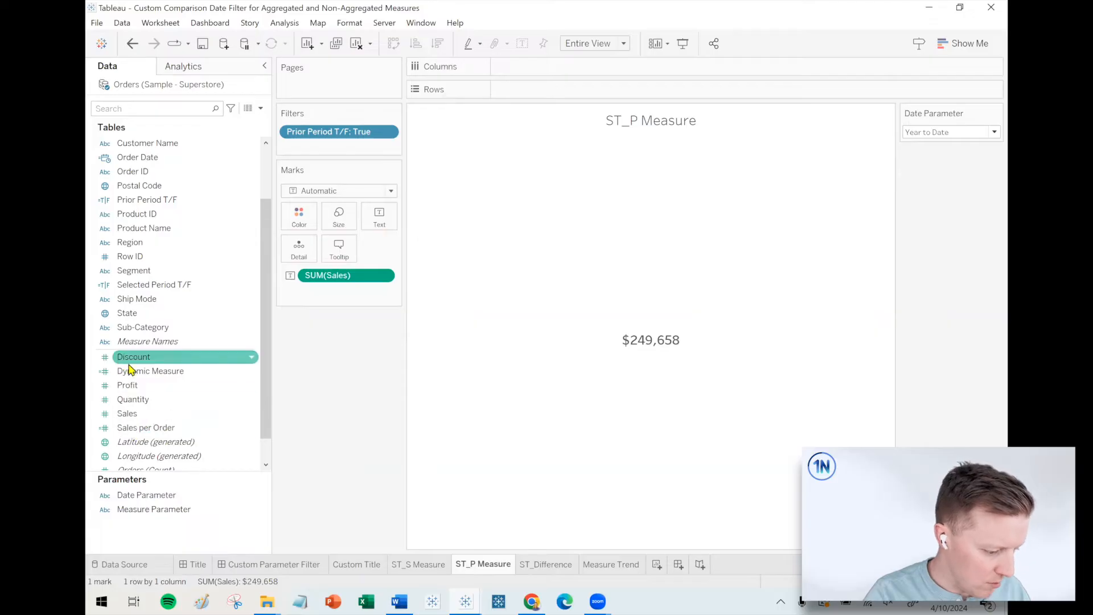
{"action": "left_click_drag", "start_coordinate": [133, 374], "coordinate": [325, 276]}
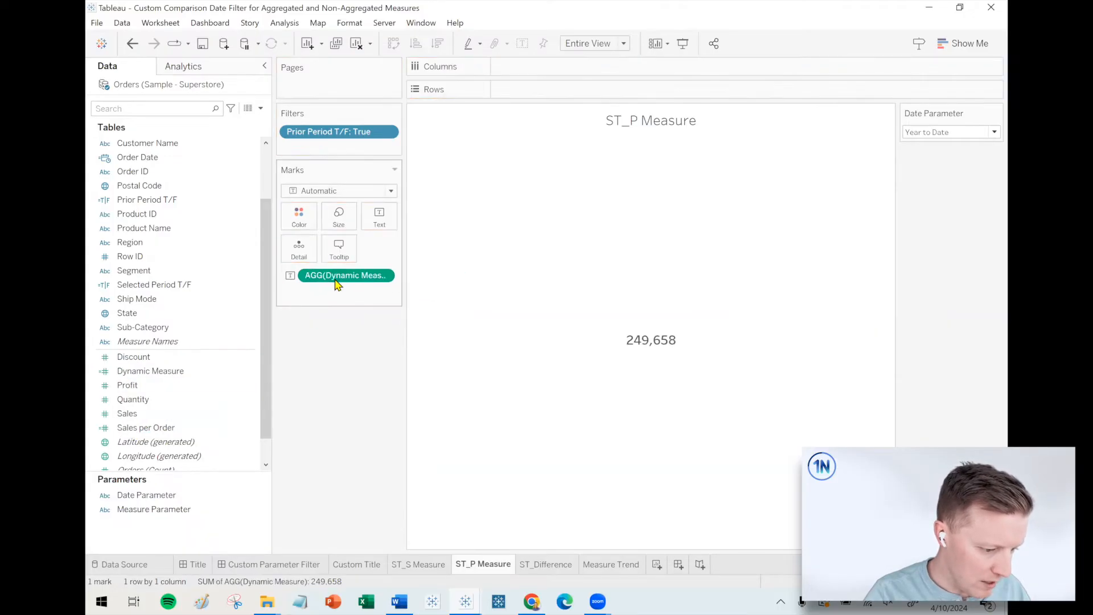
{"action": "left_click", "coordinate": [611, 564]}
{"action": "left_click_drag", "start_coordinate": [127, 413], "coordinate": [532, 91]}
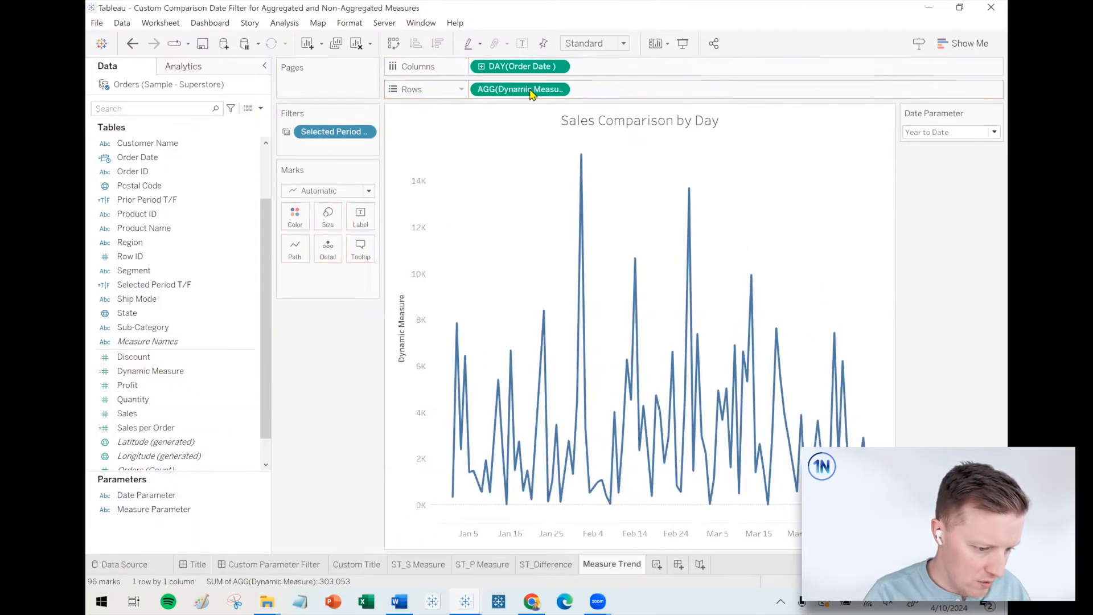
Set the default number format of Dynamic Measure to Currency (Custom) with 0 decimal places and thousands separators.
{"action": "right_click", "coordinate": [147, 372]}
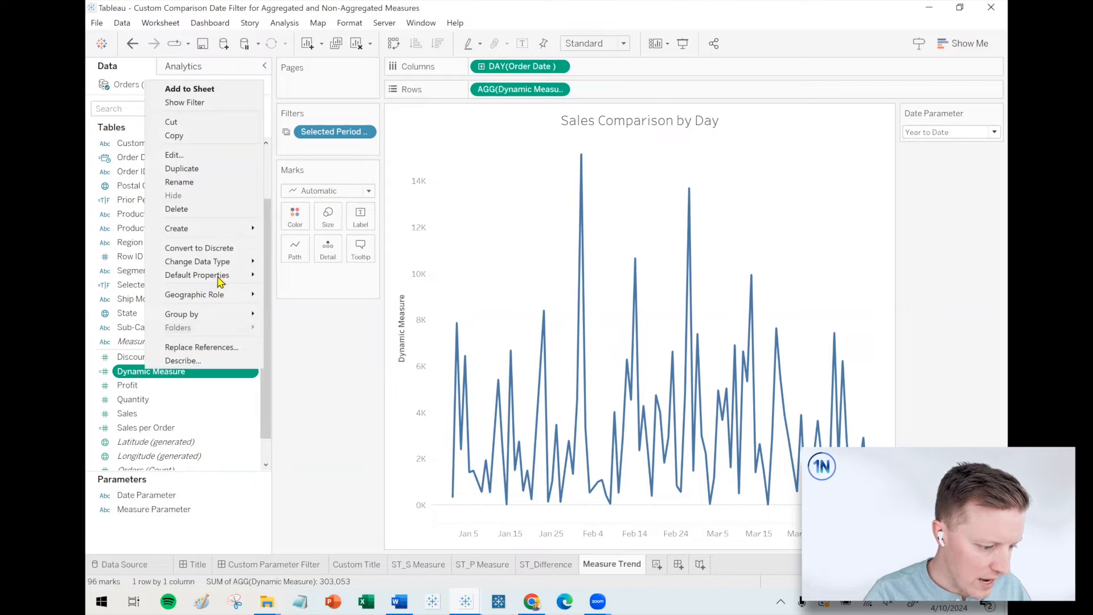
{"action": "mouse_move", "coordinate": [224, 275]}
{"action": "left_click", "coordinate": [327, 306]}
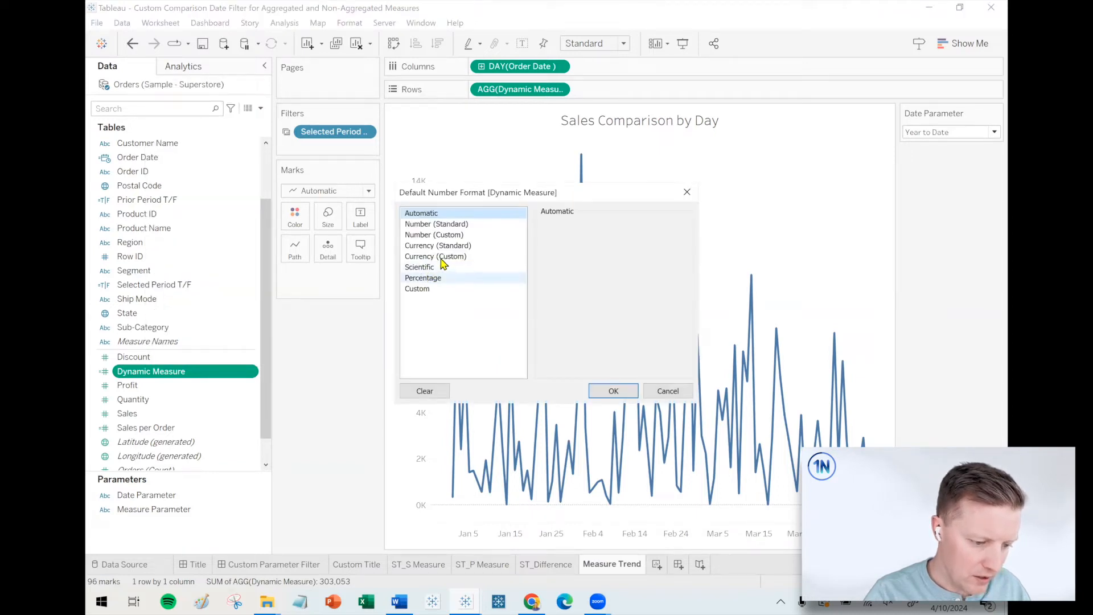
{"action": "left_click", "coordinate": [613, 391]}
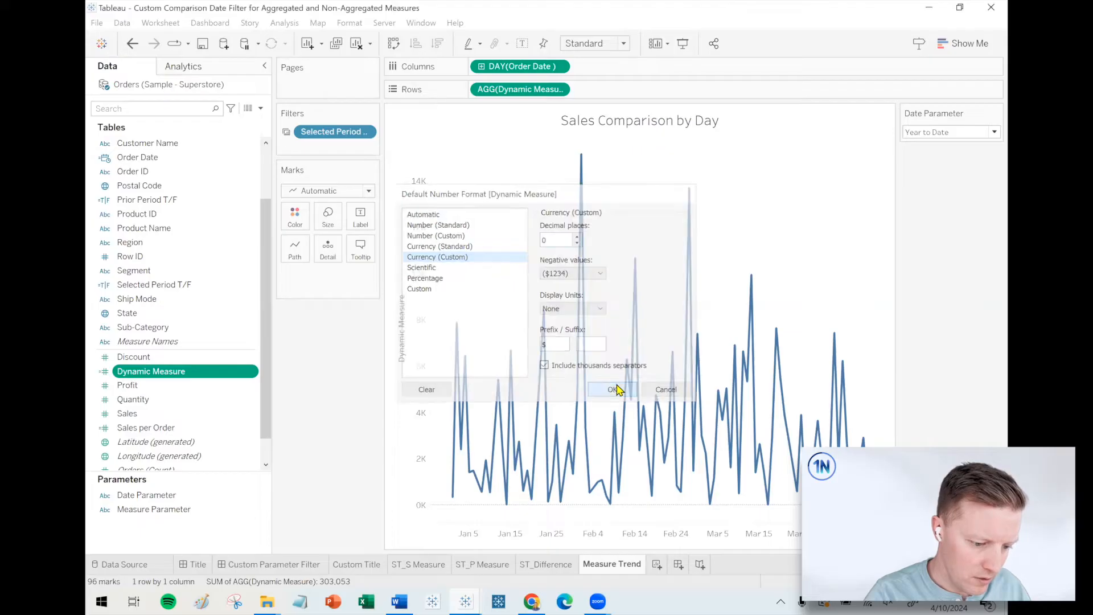
Show the Measure Parameter control from the trend chart on the Custom Parameter Filter dashboard and narrow the side pane.
{"action": "left_click", "coordinate": [273, 565]}
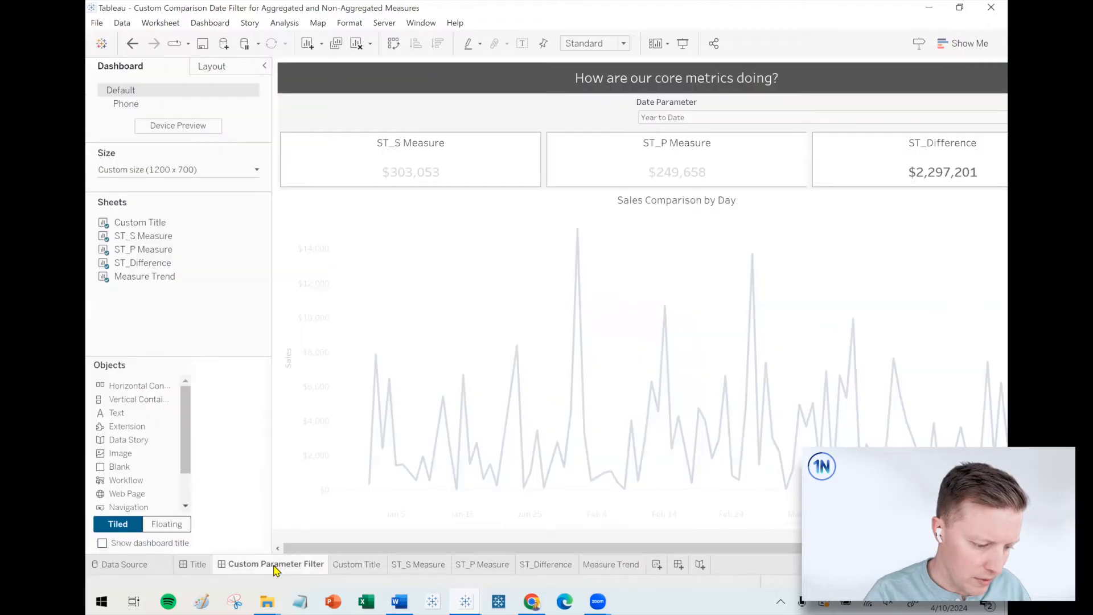
{"action": "left_click", "coordinate": [289, 263]}
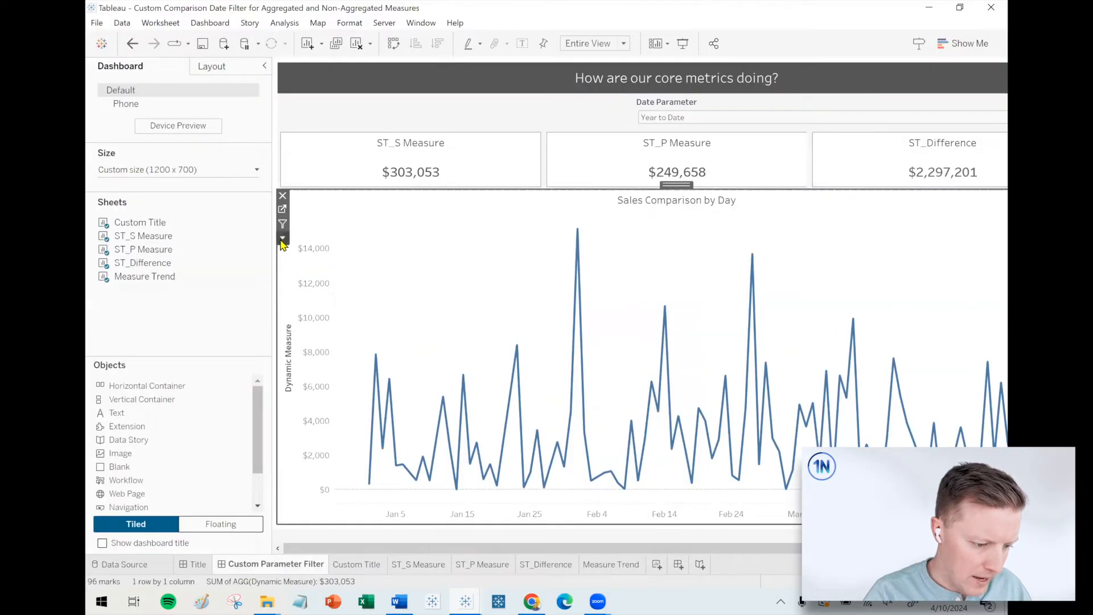
{"action": "left_click", "coordinate": [282, 238]}
{"action": "mouse_move", "coordinate": [319, 369]}
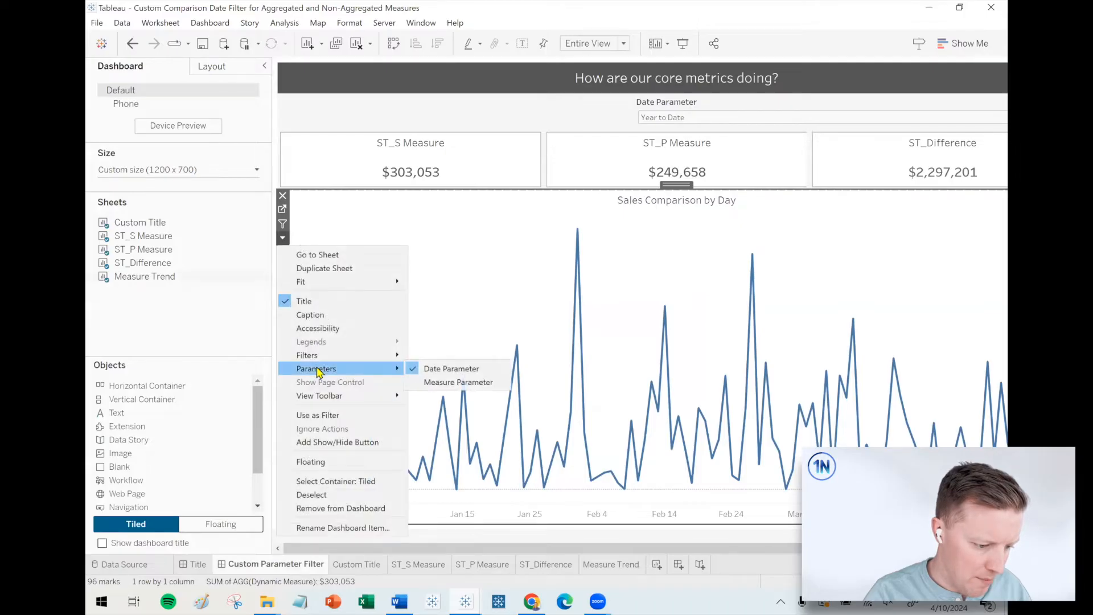
{"action": "left_click", "coordinate": [438, 369]}
{"action": "left_click_drag", "start_coordinate": [274, 169], "coordinate": [200, 175]}
Set the dashboard's Measure Parameter to Sales per Order and check the measure cards, trend chart and difference card.
{"action": "left_click", "coordinate": [750, 117]}
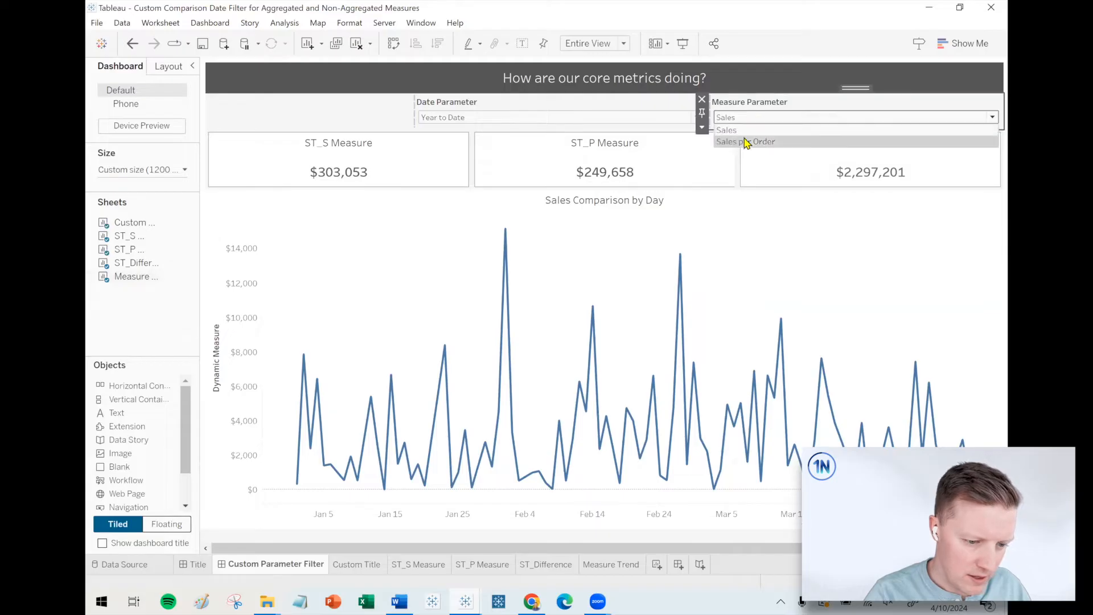
{"action": "left_click", "coordinate": [746, 142]}
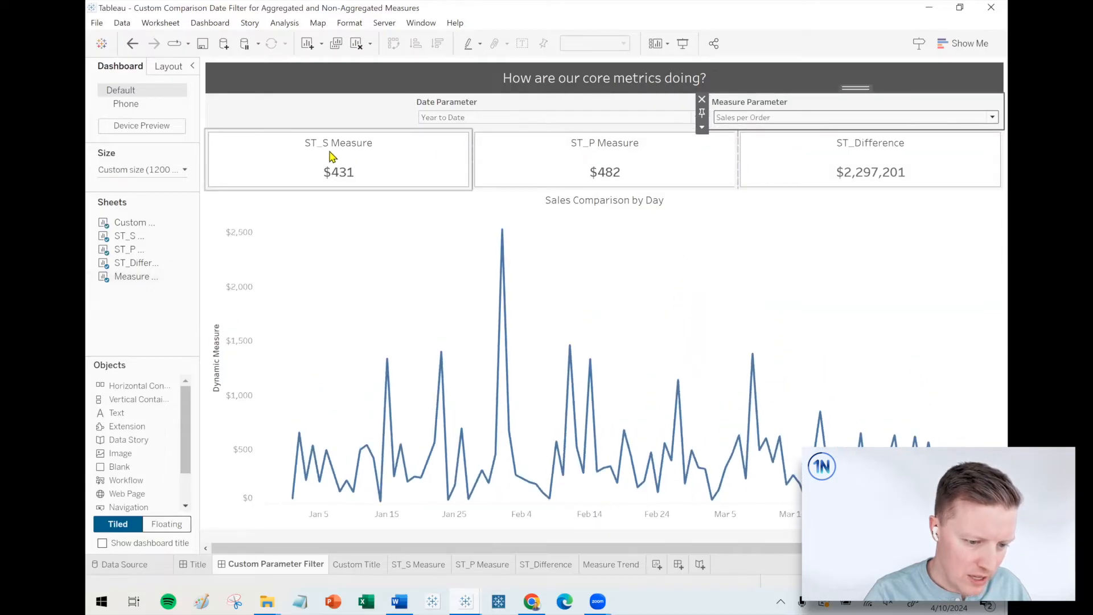
{"action": "left_click", "coordinate": [519, 157]}
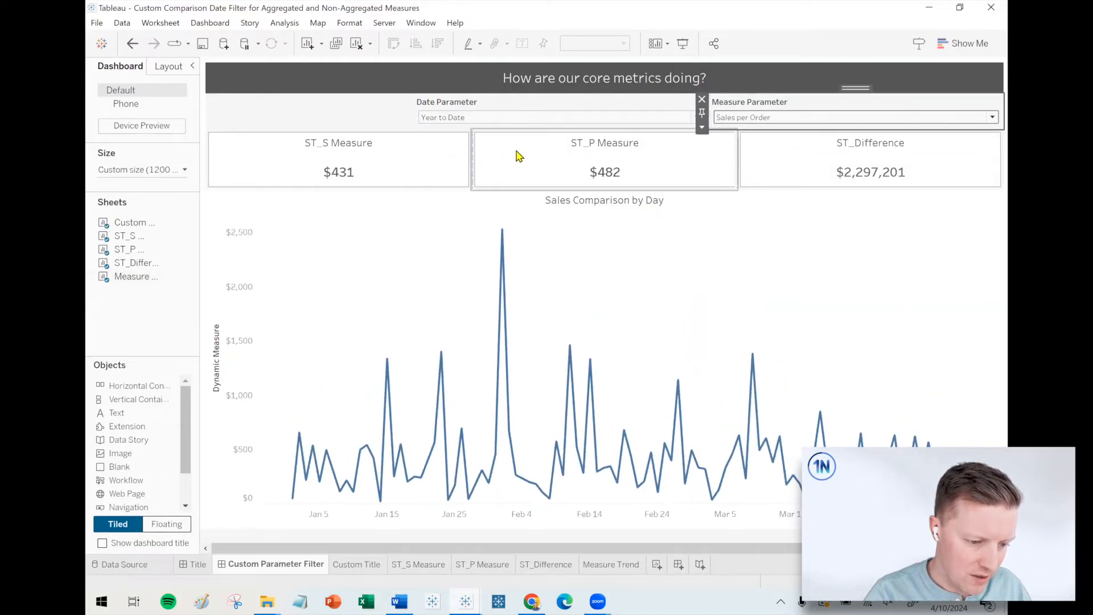
{"action": "left_click", "coordinate": [712, 302]}
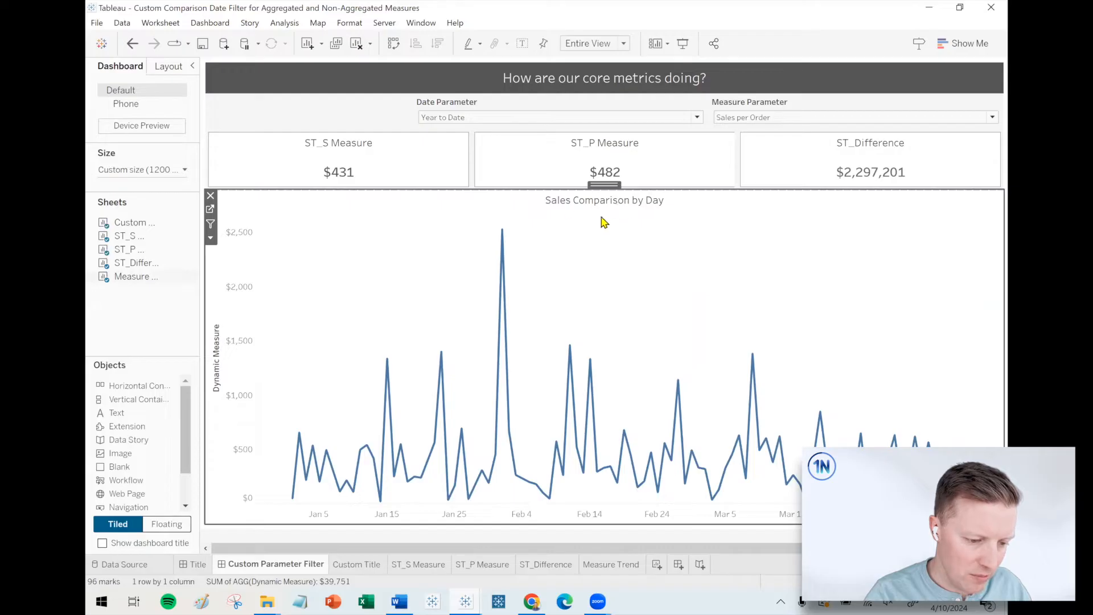
{"action": "left_click", "coordinate": [972, 159]}
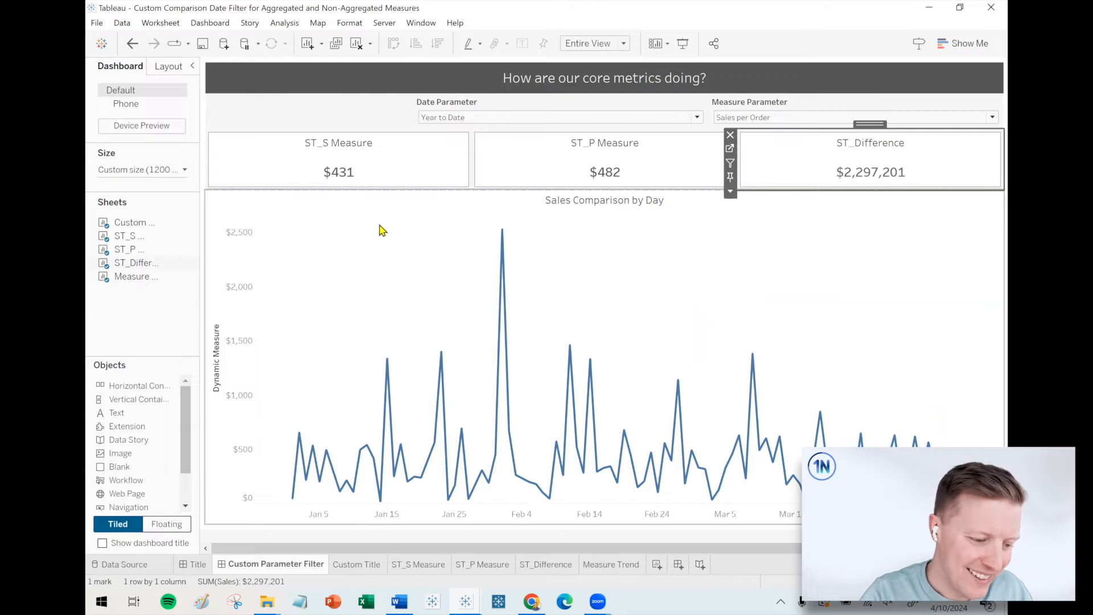
Replace the ST_S Measure card's title with the inserted fields <Parameters.Date Parameter> and <Parameters.Measure Parameter>.
{"action": "double_click", "coordinate": [330, 146]}
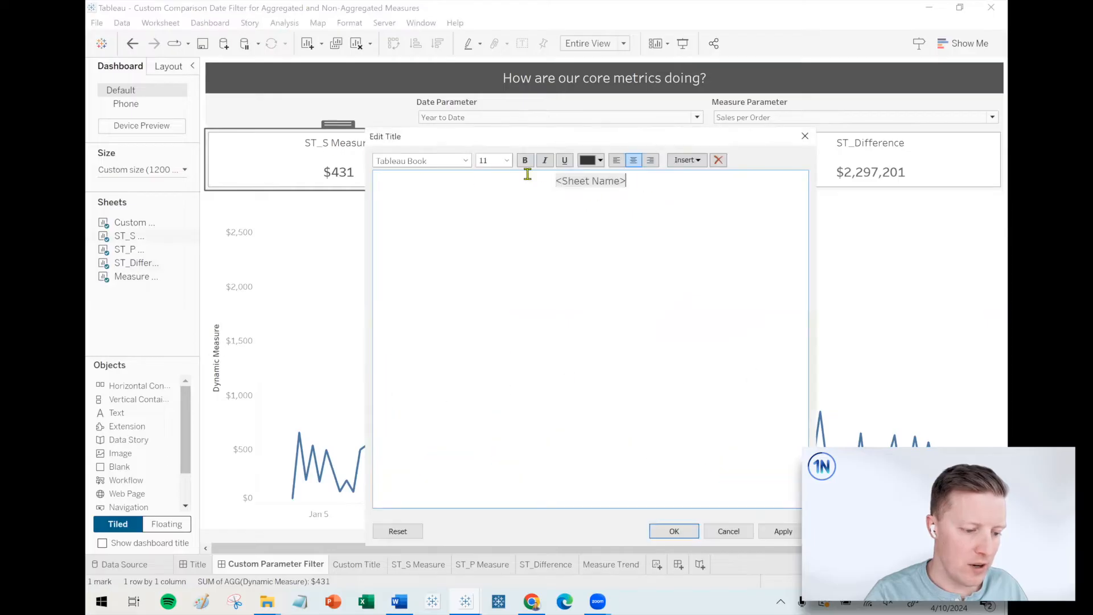
{"action": "left_click_drag", "start_coordinate": [638, 182], "coordinate": [459, 174]}
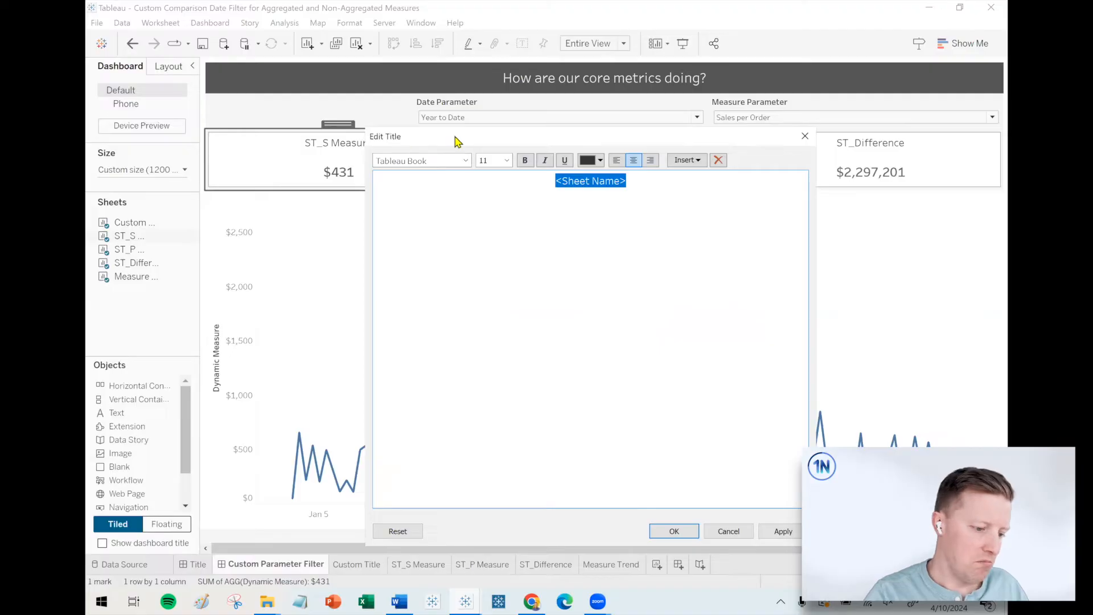
{"action": "left_click_drag", "start_coordinate": [456, 137], "coordinate": [463, 191]}
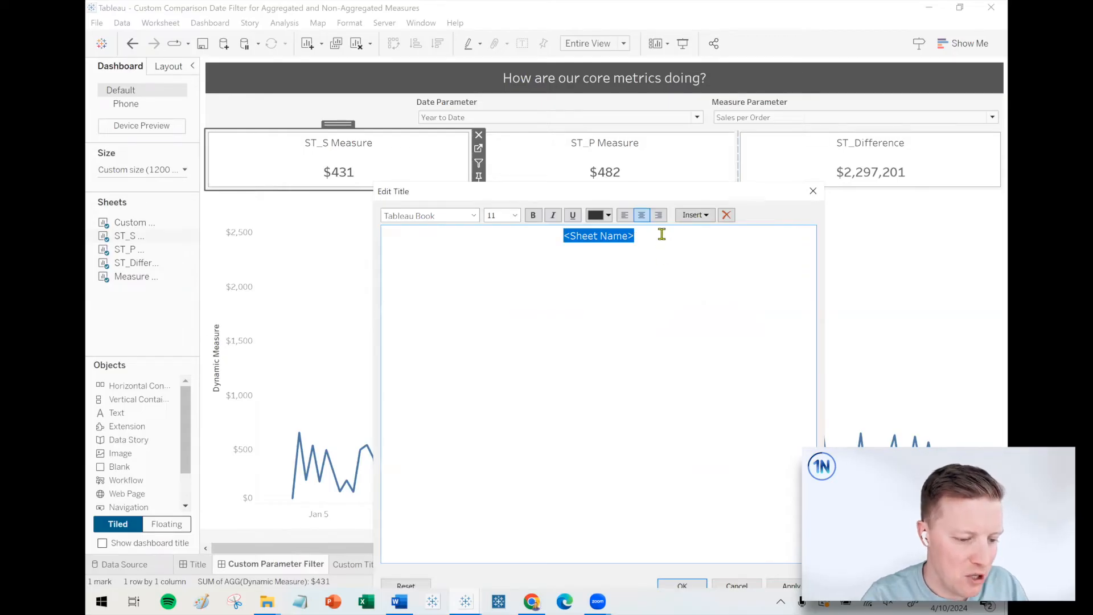
{"action": "left_click", "coordinate": [694, 215]}
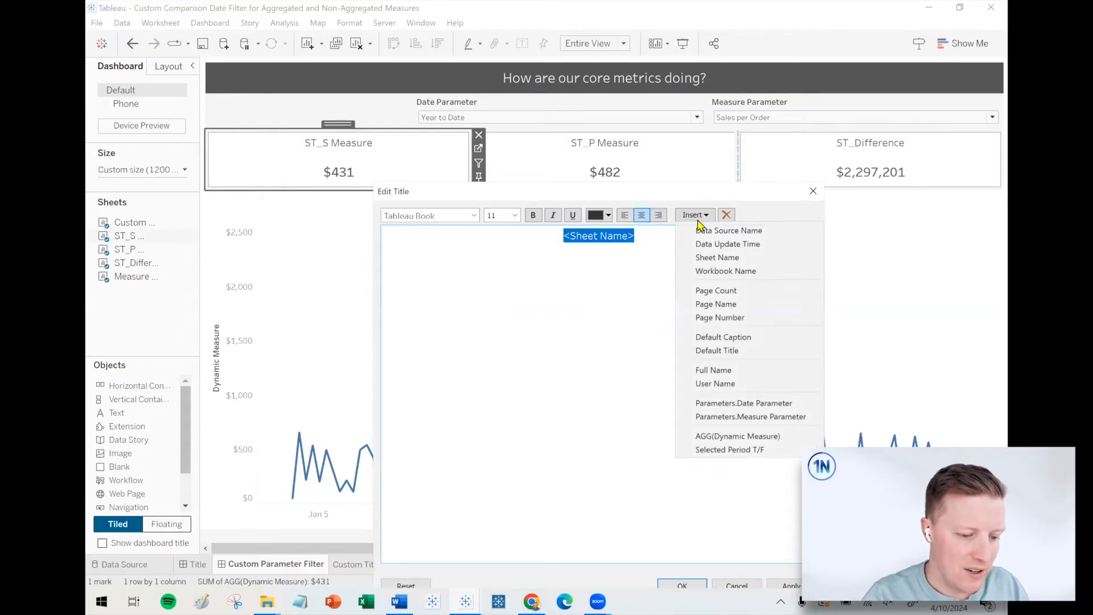
{"action": "left_click", "coordinate": [746, 406]}
{"action": "left_click", "coordinate": [693, 214]}
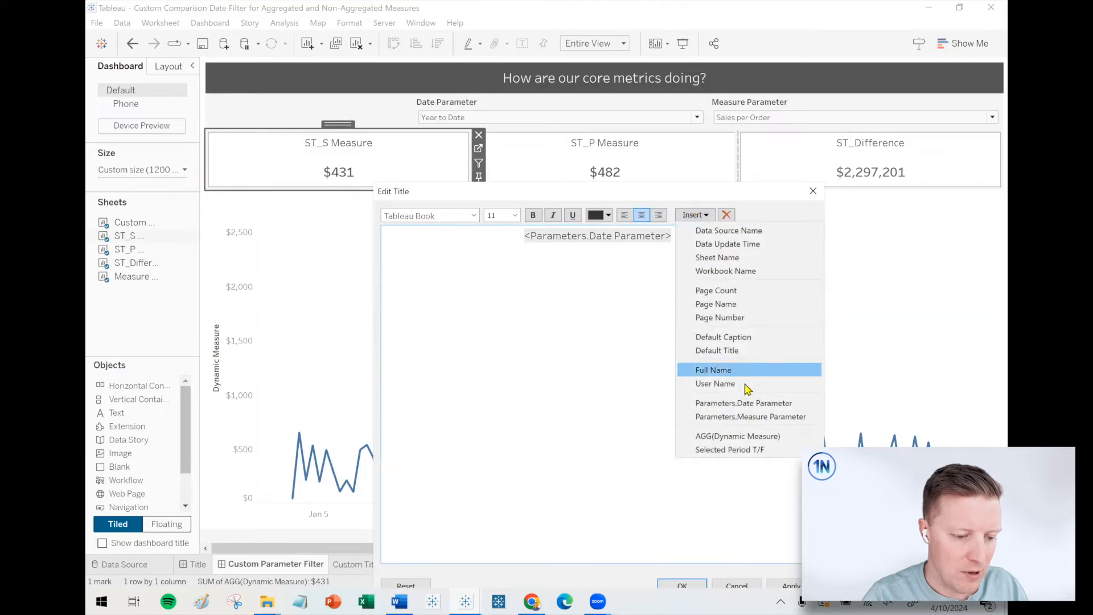
{"action": "left_click", "coordinate": [750, 419]}
{"action": "left_click", "coordinate": [683, 586]}
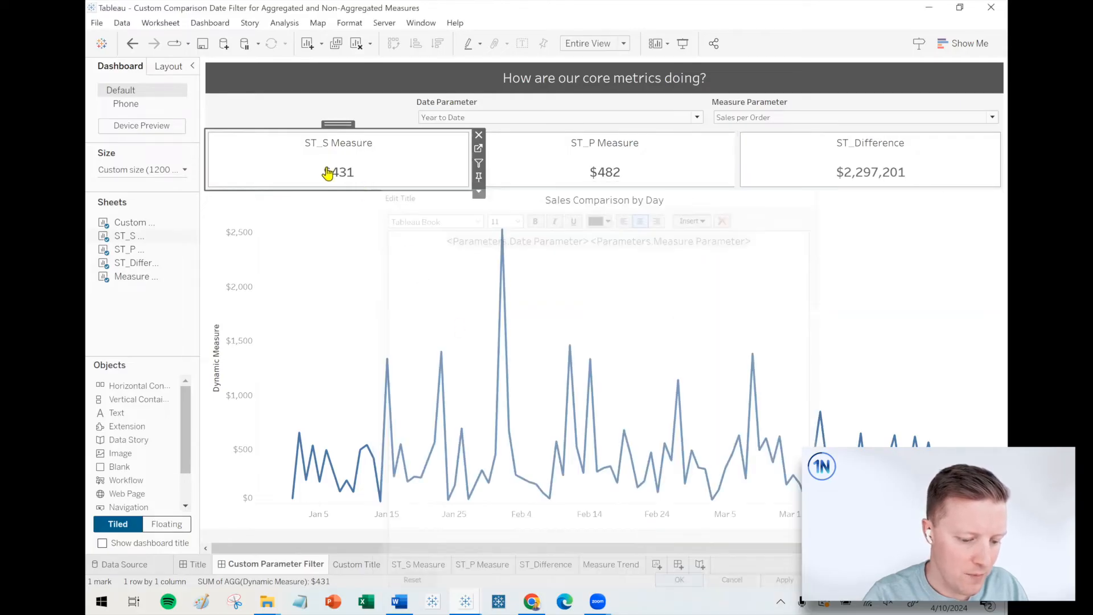
Switch the Date Parameter to Last Year and then to Quarter to Date to check the dynamic card title.
{"action": "left_click", "coordinate": [454, 117]}
{"action": "left_click", "coordinate": [458, 142]}
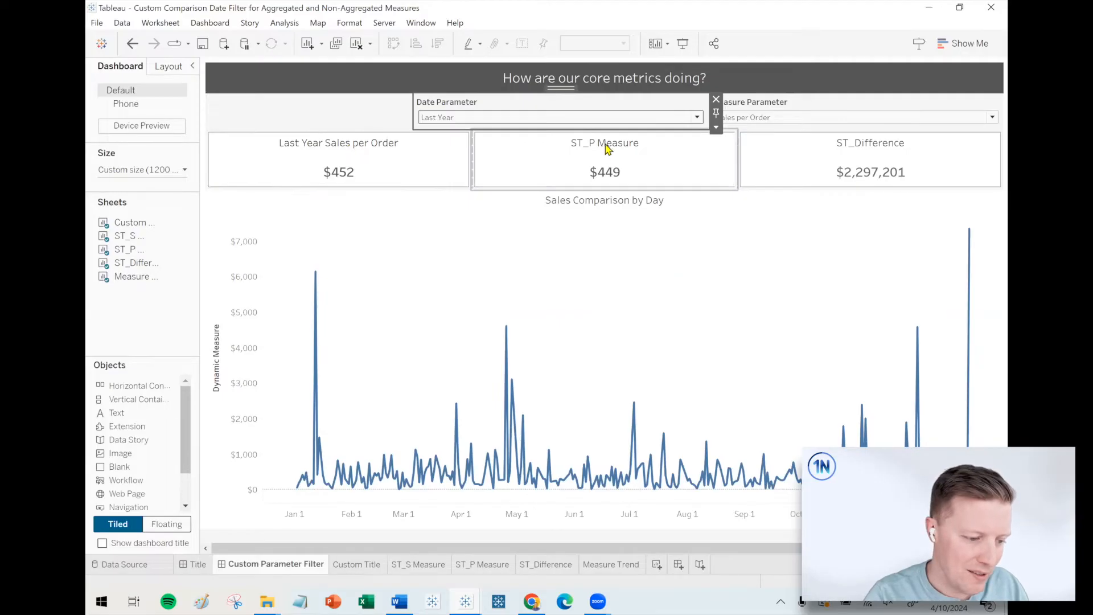
{"action": "left_click", "coordinate": [660, 152]}
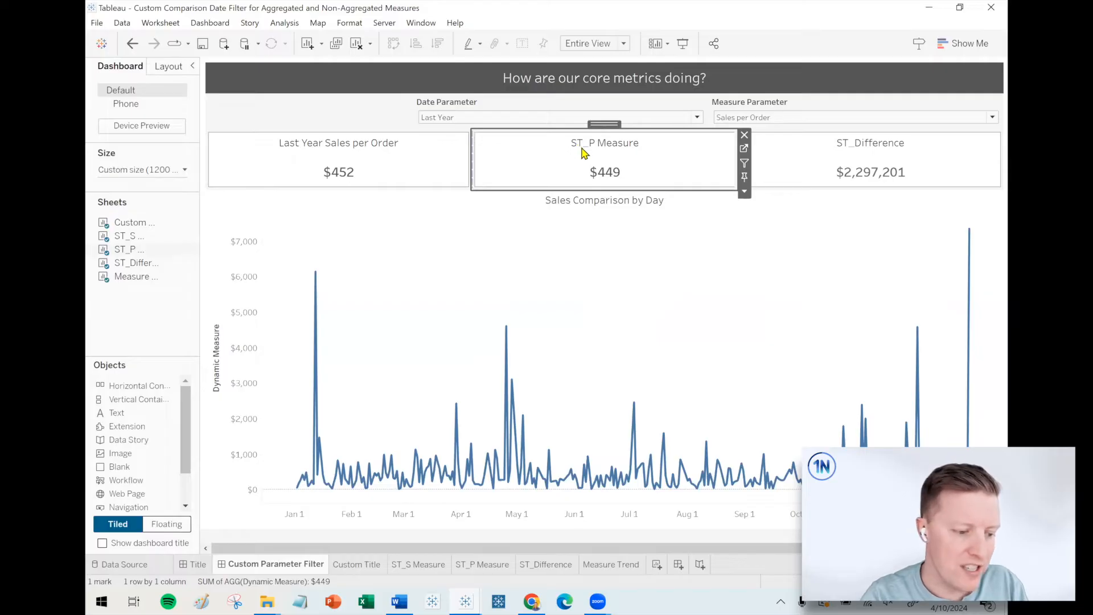
{"action": "left_click", "coordinate": [487, 119]}
{"action": "left_click", "coordinate": [477, 164]}
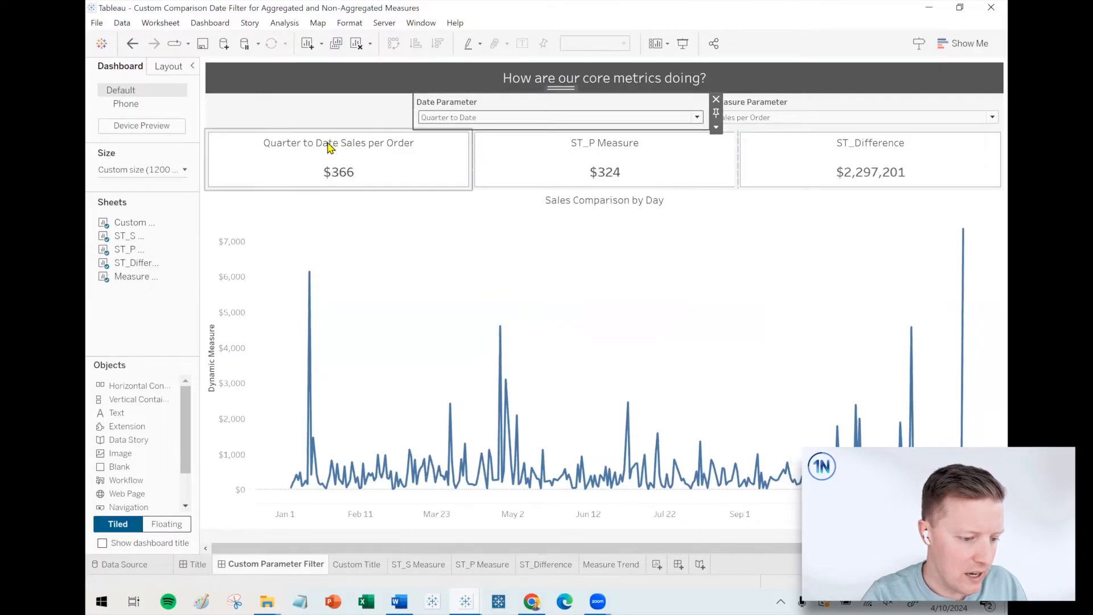
Go from the dashboard to the ST_P Measure sheet and duplicate the Prior Period T/F field.
{"action": "left_click", "coordinate": [709, 154]}
{"action": "left_click", "coordinate": [744, 149]}
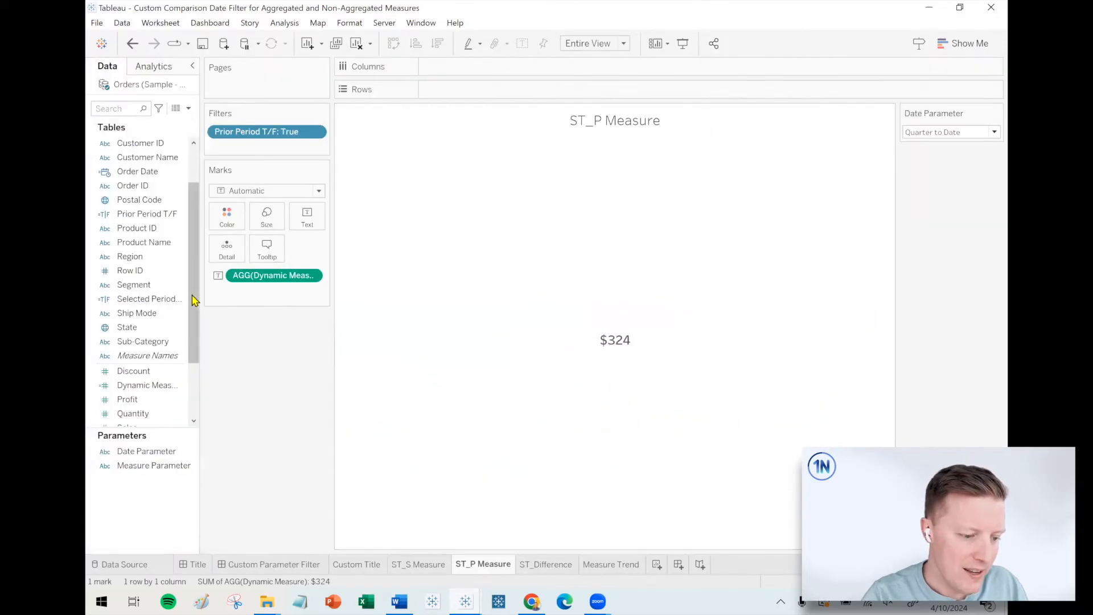
{"action": "left_click_drag", "start_coordinate": [203, 277], "coordinate": [301, 279]}
{"action": "right_click", "coordinate": [177, 214]}
{"action": "left_click", "coordinate": [230, 305]}
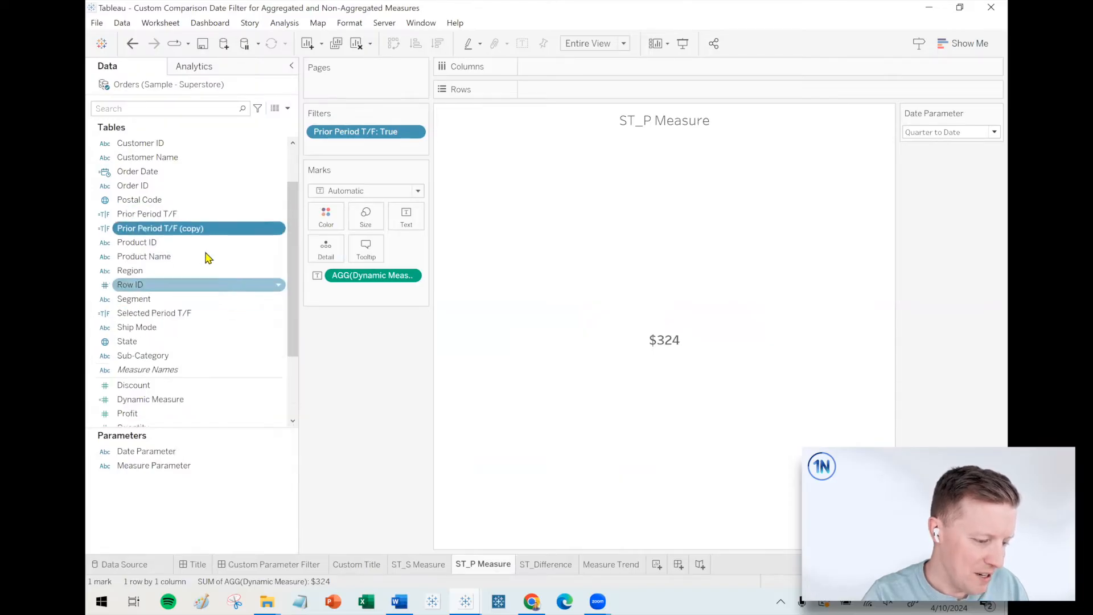
Open the duplicated Prior Period T/F calculation for editing and rename it Prior Period Label.
{"action": "right_click", "coordinate": [191, 230]}
{"action": "left_click", "coordinate": [228, 305]}
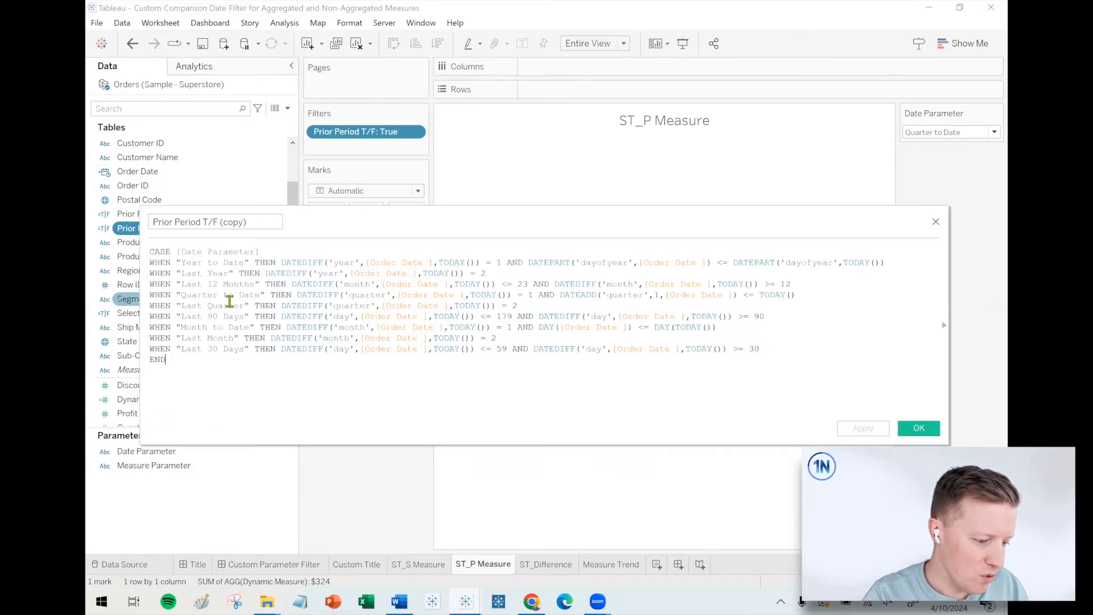
{"action": "left_click_drag", "start_coordinate": [226, 224], "coordinate": [335, 229]}
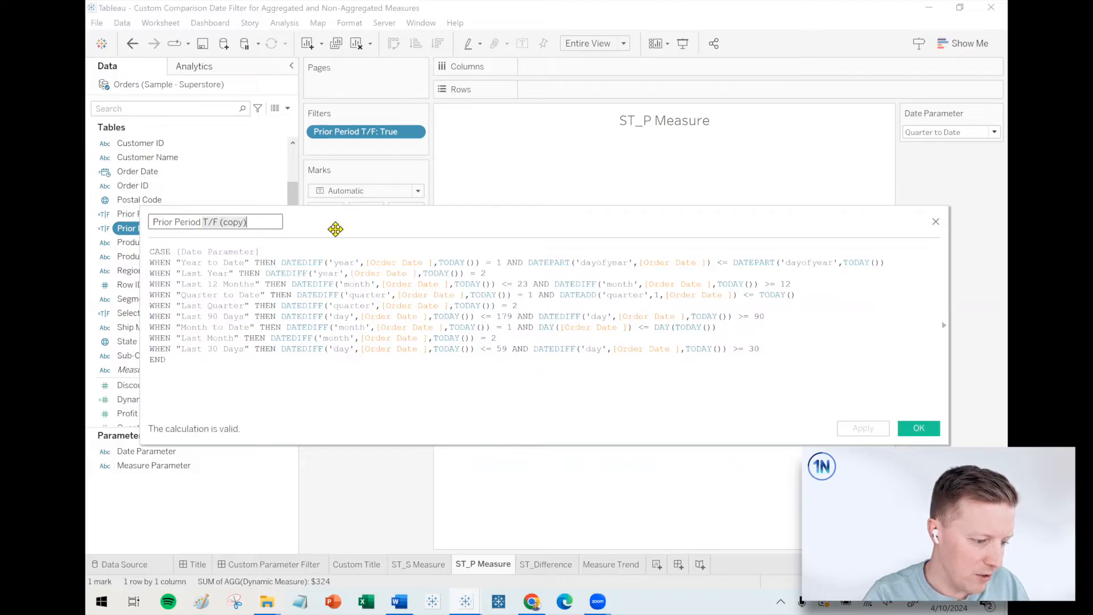
{"action": "type", "text": "Label"}
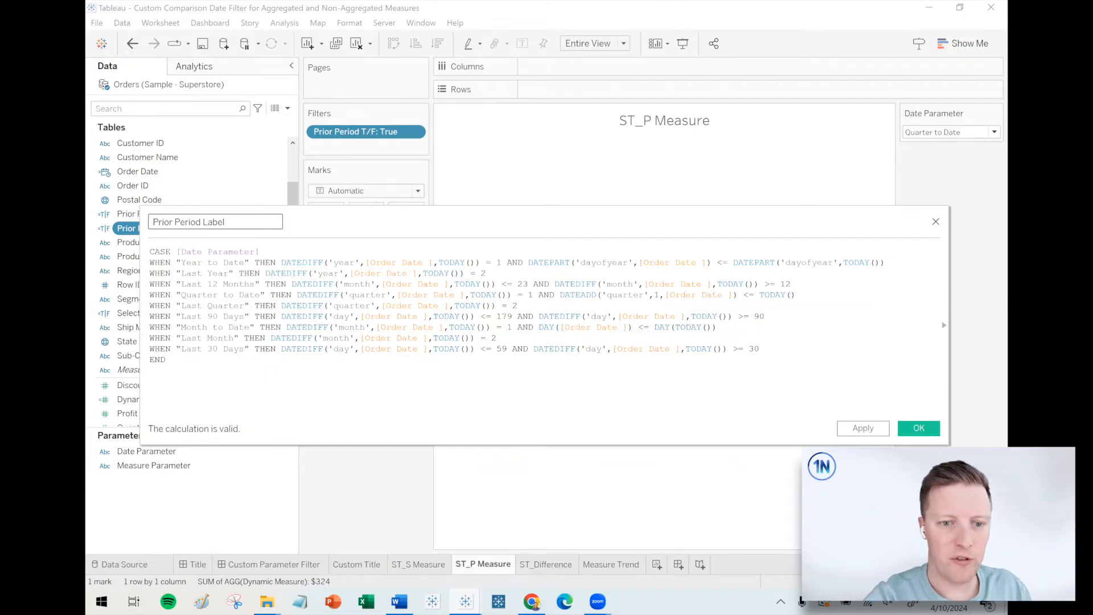
Replace the Prior Period Label formula with the prepared CASE [Date Parameter] text from Word, returning labels such as "Prior Year to Date" for each period.
{"action": "key", "text": "alt+Tab"}
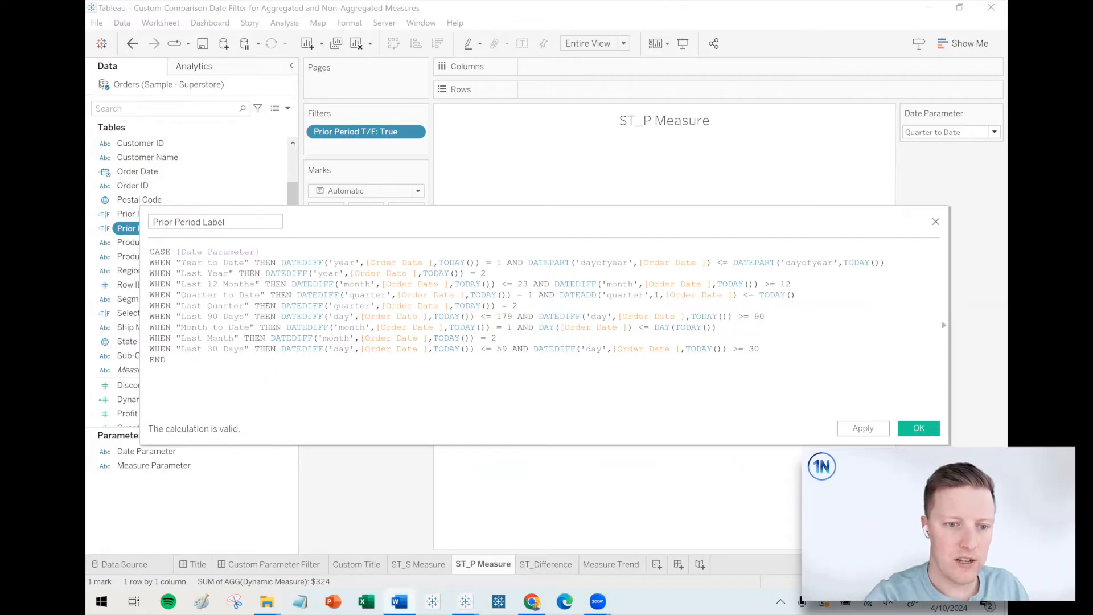
{"action": "key", "text": "alt+Tab"}
{"action": "key", "text": "ctrl+a"}
{"action": "type", "text": "CASE [Date Parameter] WHEN \"Year to Date\" THEN \"Prior Year to Date\" WHEN \"Last Year\" THEN \"Prior Year\" WHEN \"Last 12 Months\" THEN \"Prior 12 Months\" WHEN \"Quarter to Date\" THEN \"Prior Quarter to Date\" WHEN \"Last Quarter\" THEN  \"Prior Quarter\" WHEN \"Last 90 Days\" THEN  \"Prior 90 Days\" WHEN \"Month to Date\" THEN  \"Prior Month to Date\" WHEN \"Last Month\" THEN  \"Prior Quarter\" WHEN \"Last 30 Days\" THEN  \"Prior 30 Days\" END"}
{"action": "scroll", "coordinate": [467, 357], "scroll_direction": "up", "scroll_amount": 2}
{"action": "scroll", "coordinate": [467, 357], "scroll_direction": "up", "scroll_amount": 2}
{"action": "scroll", "coordinate": [508, 386], "scroll_direction": "down", "scroll_amount": 2}
{"action": "scroll", "coordinate": [505, 384], "scroll_direction": "up", "scroll_amount": 2}
{"action": "left_click_drag", "start_coordinate": [274, 208], "coordinate": [272, 179]}
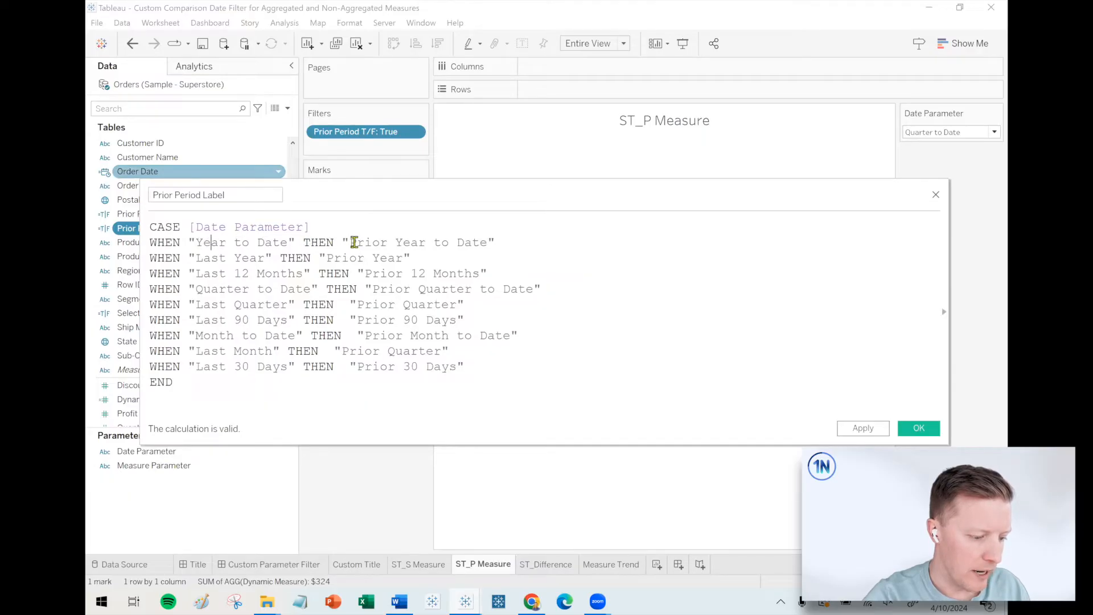
Check the prior-period wording returned for each date option in the Prior Period Label formula and save the calculation.
{"action": "left_click_drag", "start_coordinate": [355, 242], "coordinate": [497, 241]}
{"action": "left_click", "coordinate": [223, 258]}
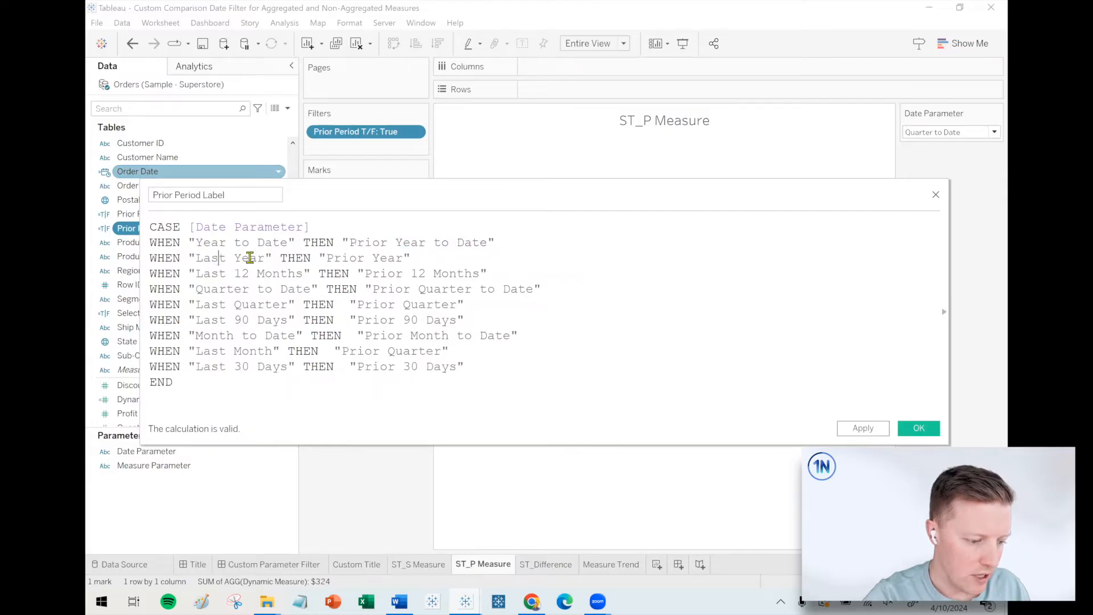
{"action": "left_click_drag", "start_coordinate": [330, 258], "coordinate": [415, 256]}
{"action": "left_click", "coordinate": [430, 397]}
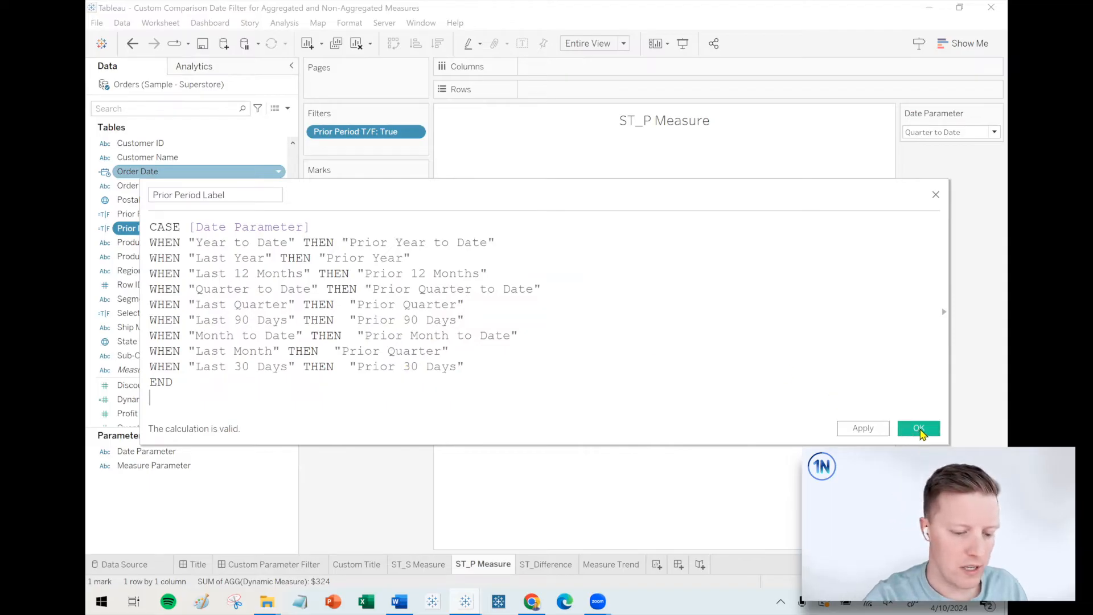
{"action": "left_click", "coordinate": [920, 429]}
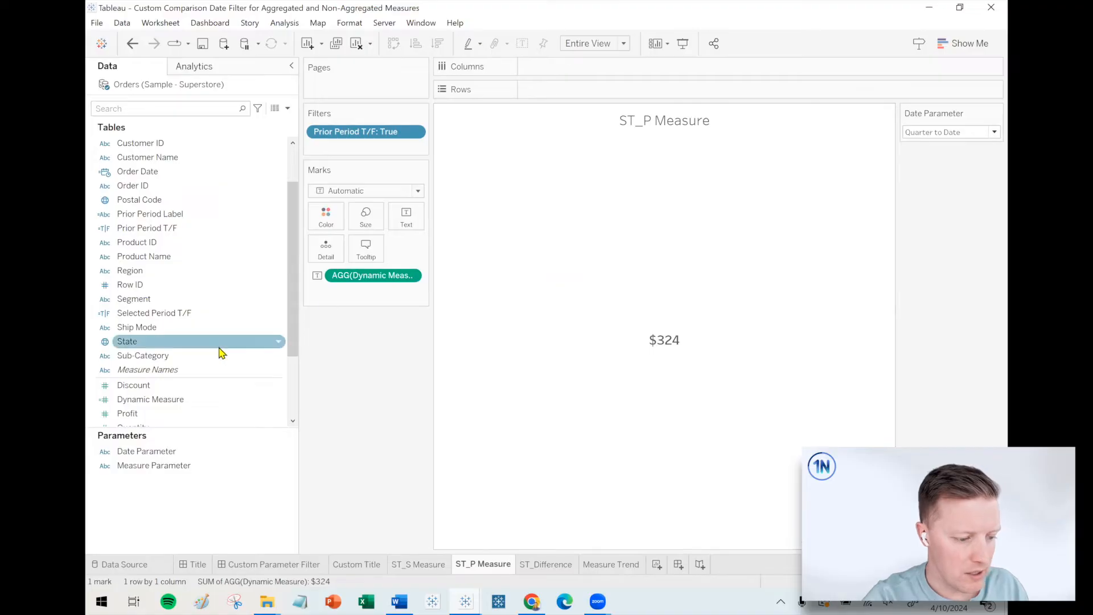
Add the Prior Period Label field to Detail on the marks of the ST_P Measure sheet.
{"action": "left_click", "coordinate": [354, 132]}
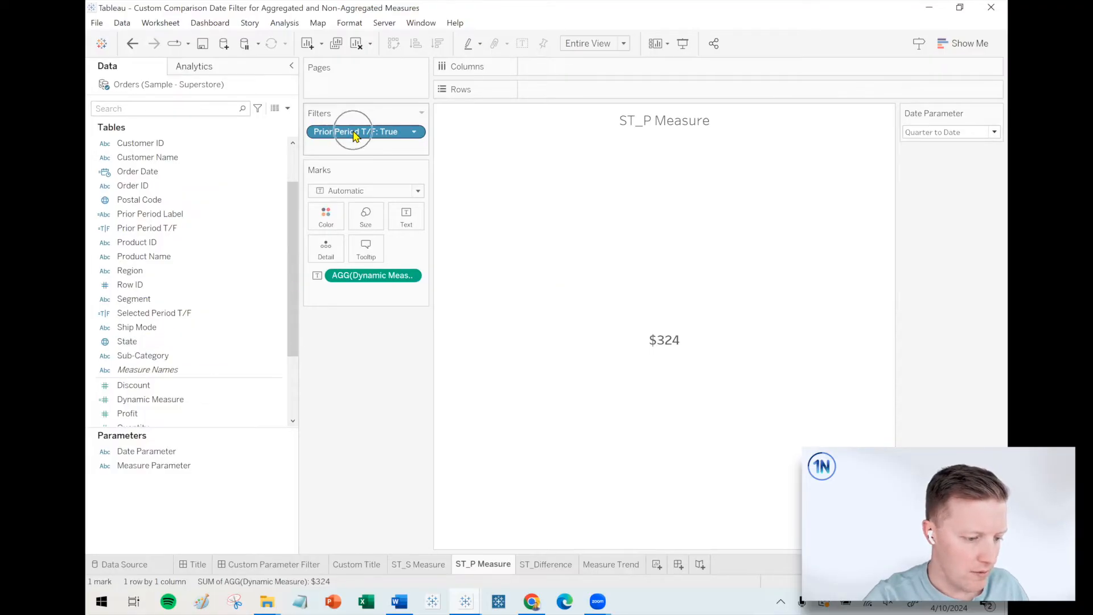
{"action": "left_click", "coordinate": [116, 214]}
{"action": "left_click_drag", "start_coordinate": [124, 221], "coordinate": [329, 252]}
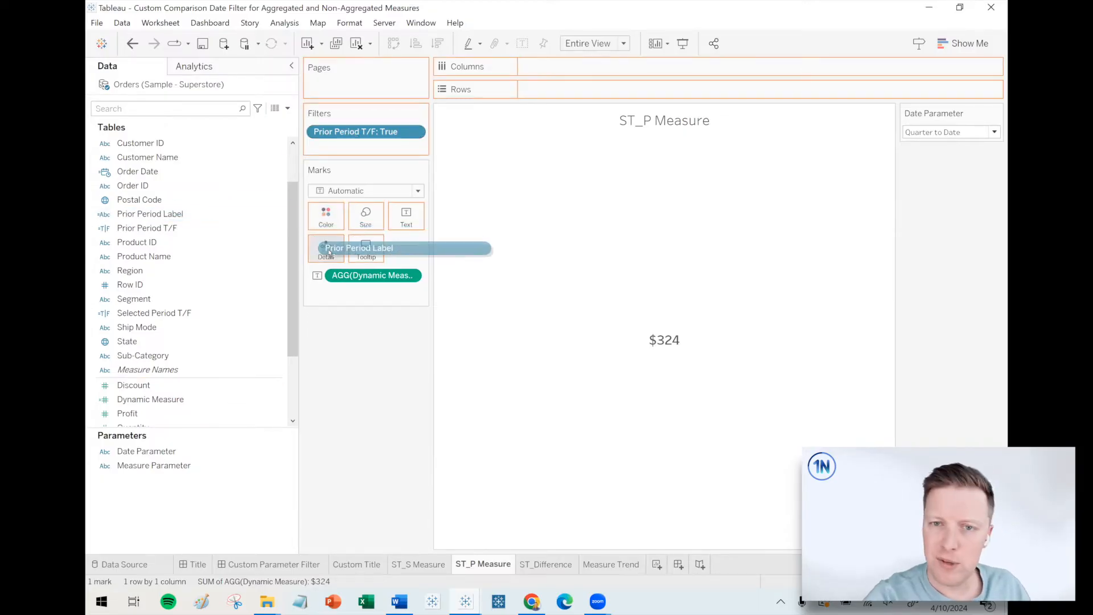
{"action": "left_click_drag", "start_coordinate": [329, 252], "coordinate": [329, 252]}
On the Custom Parameter Filter dashboard, replace the ST_P Measure card's title with the Prior Period Label field followed by the Measure Parameter.
{"action": "left_click", "coordinate": [286, 567]}
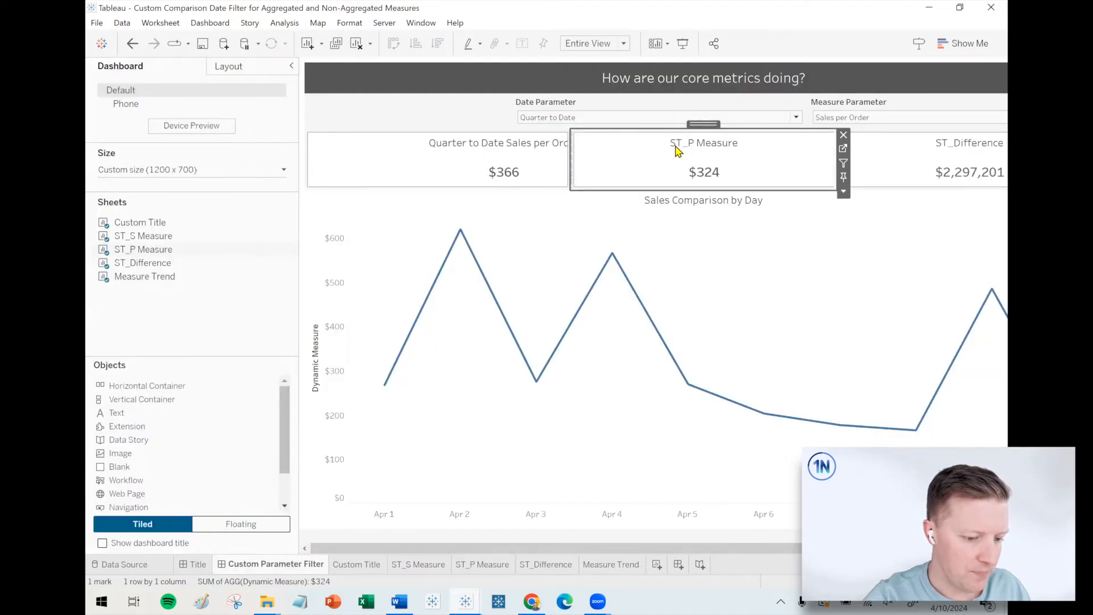
{"action": "double_click", "coordinate": [677, 150]}
{"action": "left_click_drag", "start_coordinate": [634, 223], "coordinate": [524, 222]}
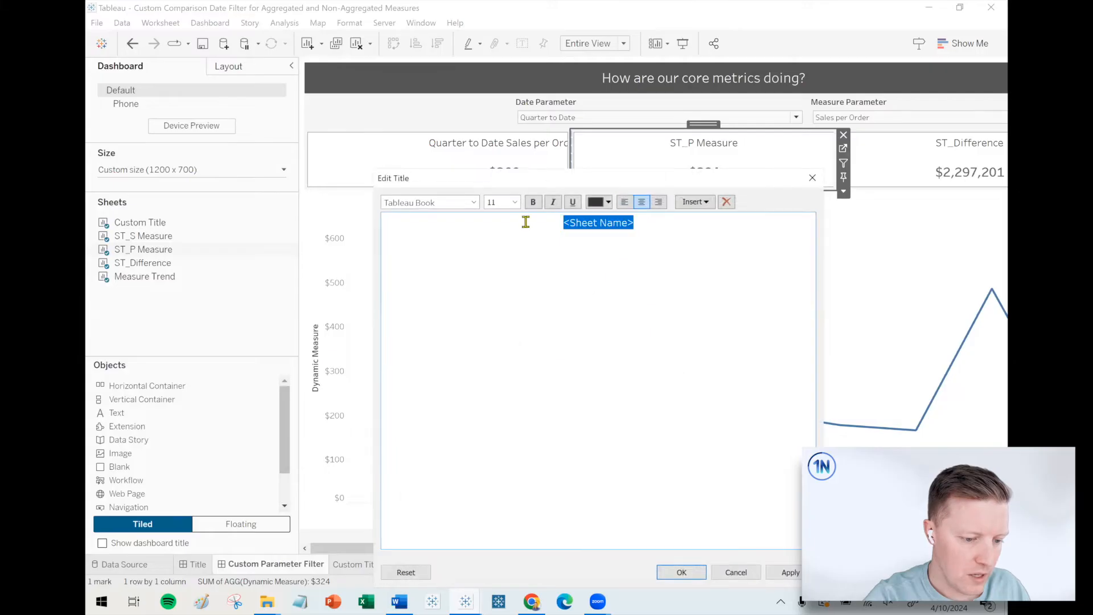
{"action": "left_click", "coordinate": [695, 201]}
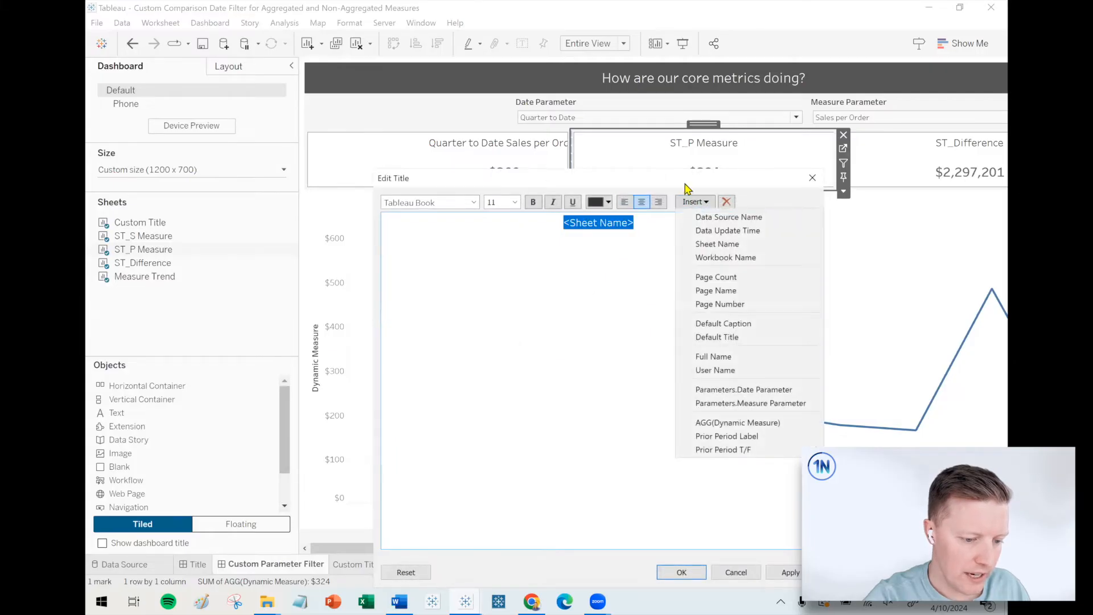
{"action": "left_click", "coordinate": [756, 436]}
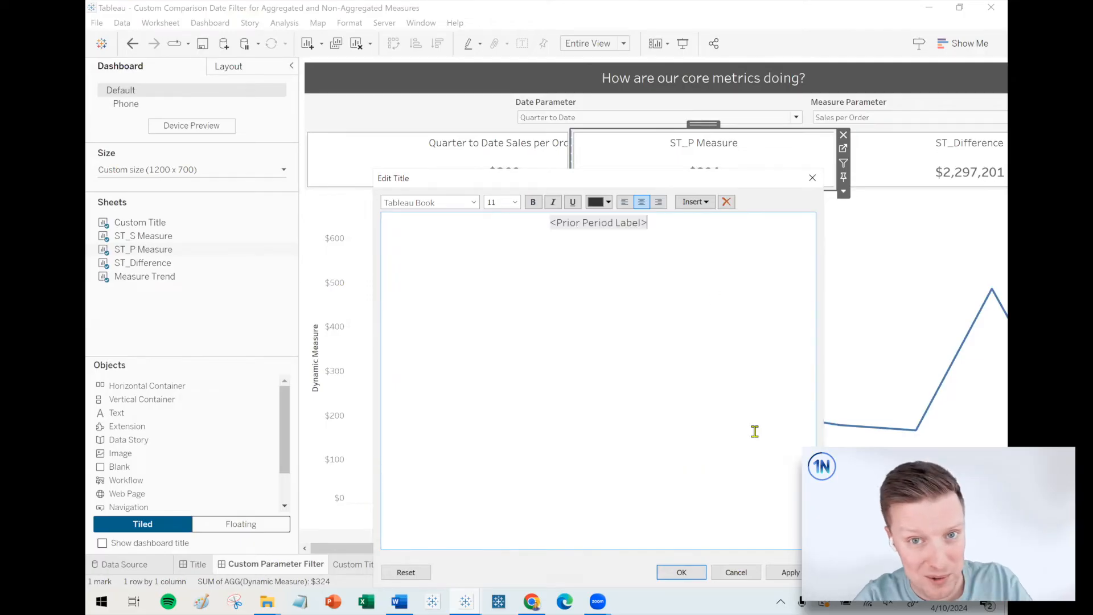
{"action": "left_click", "coordinate": [702, 204]}
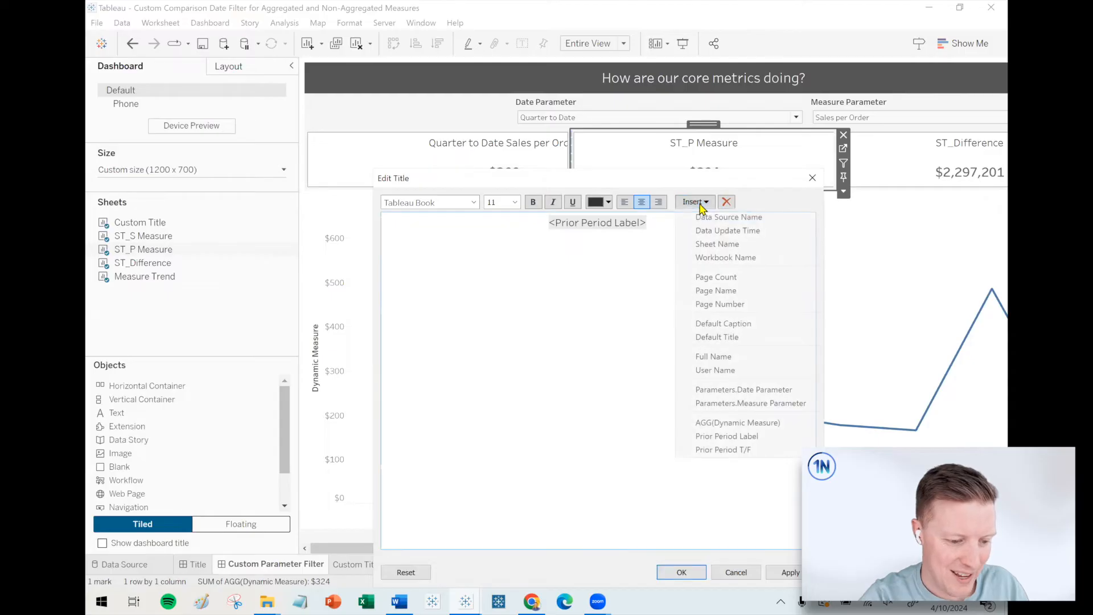
{"action": "left_click", "coordinate": [745, 402]}
{"action": "left_click", "coordinate": [689, 572]}
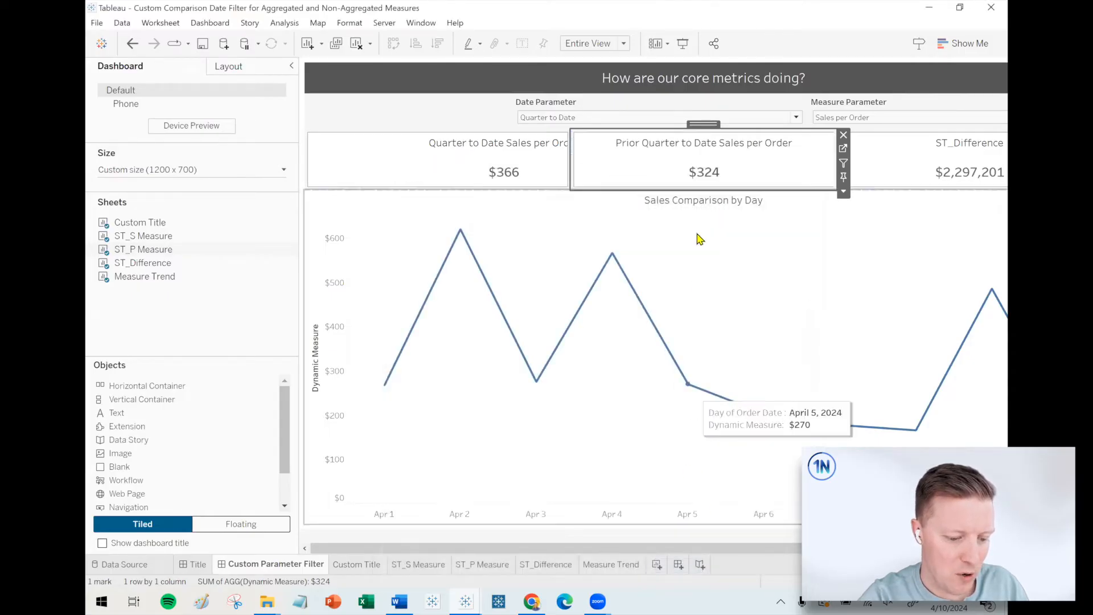
Recentre the Quarter to Date card by switching its fit to Standard and then back to Entire View.
{"action": "left_click", "coordinate": [476, 157]}
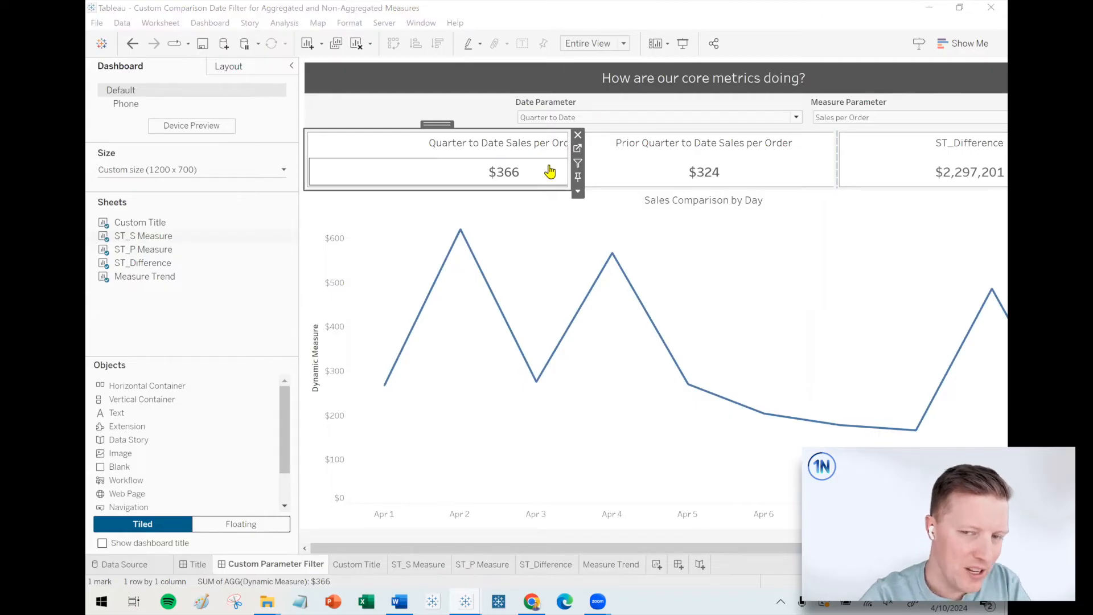
{"action": "left_click", "coordinate": [591, 48]}
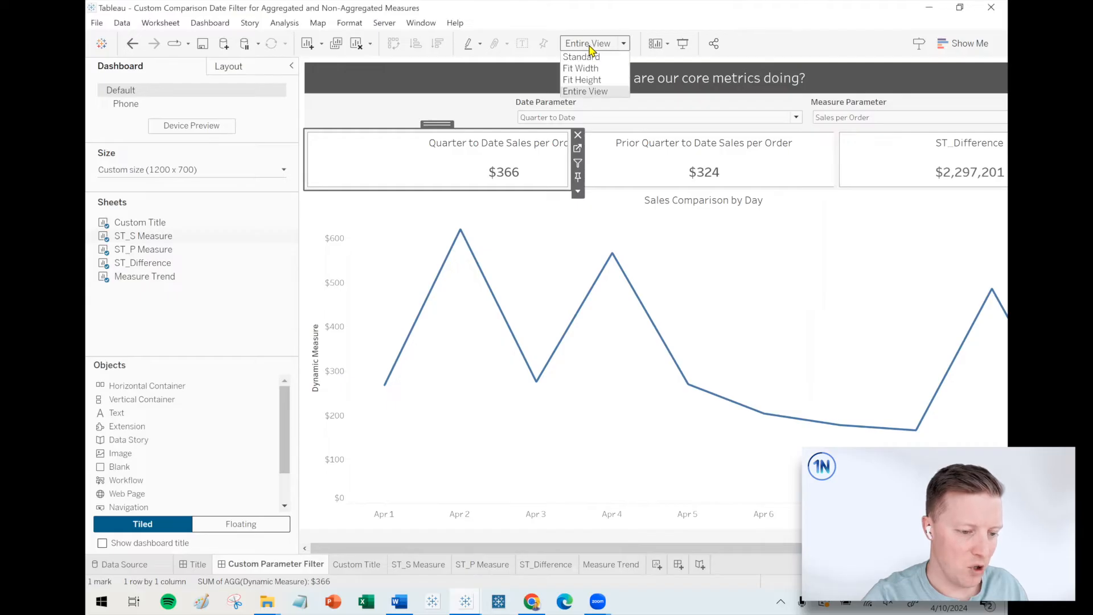
{"action": "left_click", "coordinate": [590, 56]}
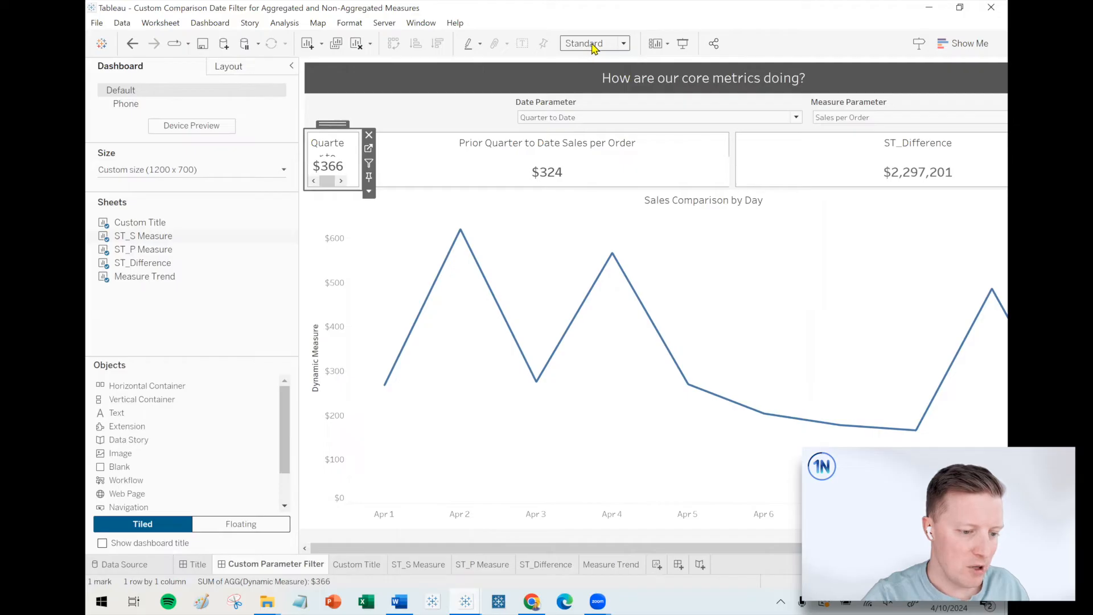
{"action": "left_click", "coordinate": [592, 45]}
{"action": "left_click", "coordinate": [589, 92]}
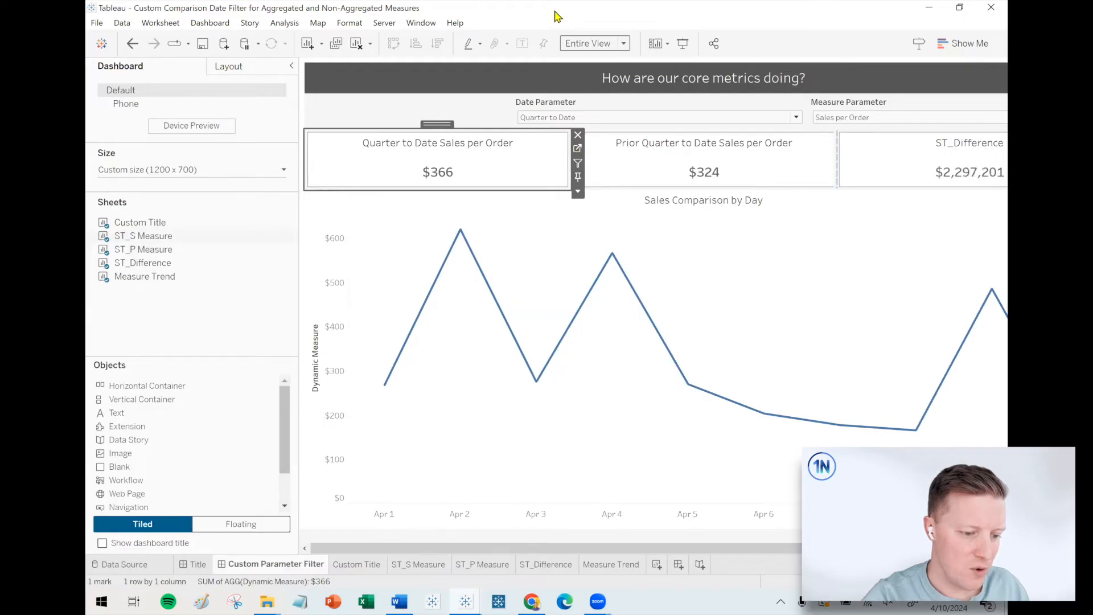
{"action": "left_click", "coordinate": [247, 329]}
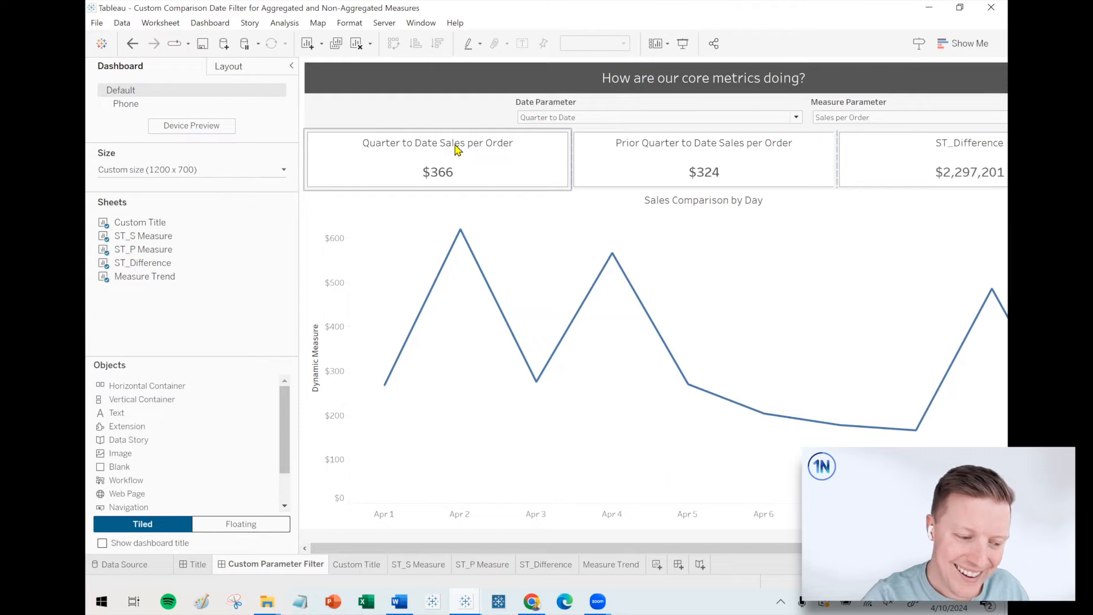
Switch the Measure Parameter to Sales to check the dynamic titles on both period cards.
{"action": "left_click", "coordinate": [843, 117]}
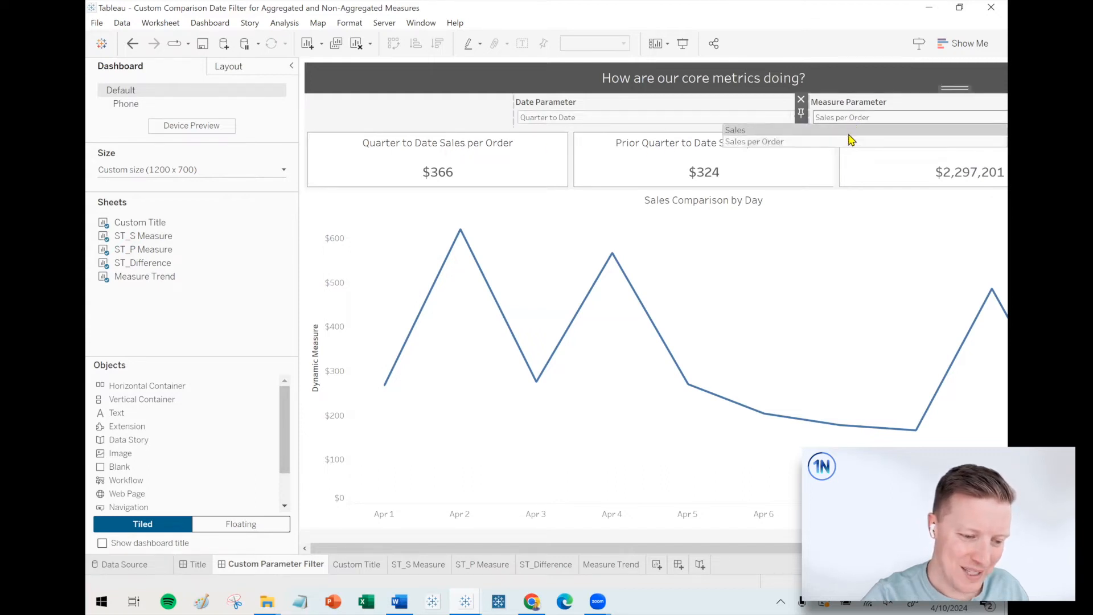
{"action": "left_click", "coordinate": [831, 131]}
{"action": "left_click", "coordinate": [695, 219]}
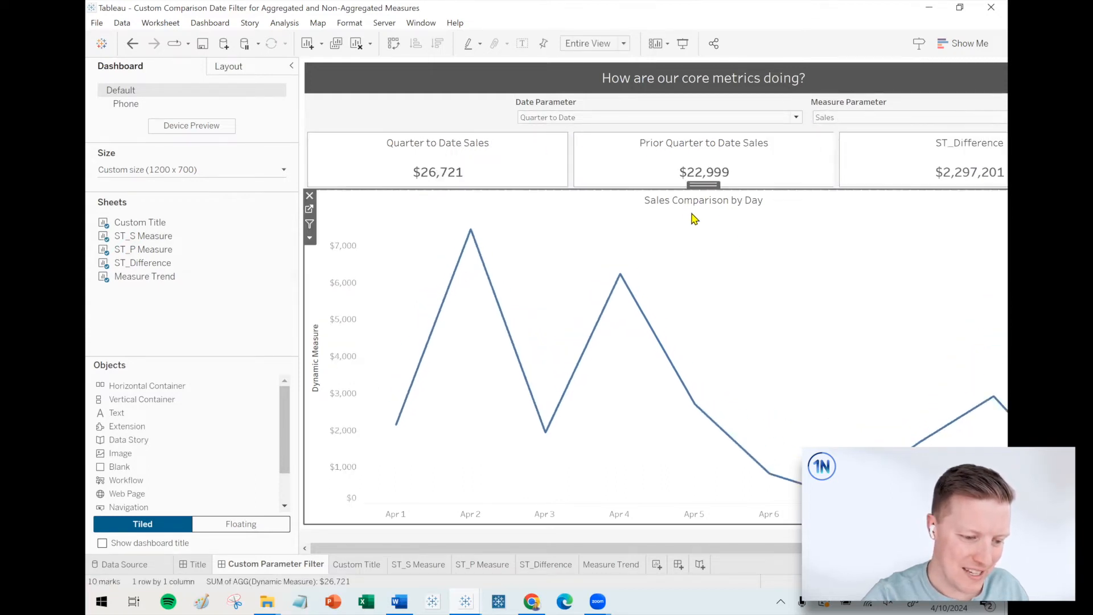
Replace the trend chart's title with the Date Parameter and Measure Parameter values followed by "Daily Trend".
{"action": "double_click", "coordinate": [713, 207]}
{"action": "left_click_drag", "start_coordinate": [681, 225], "coordinate": [516, 226]}
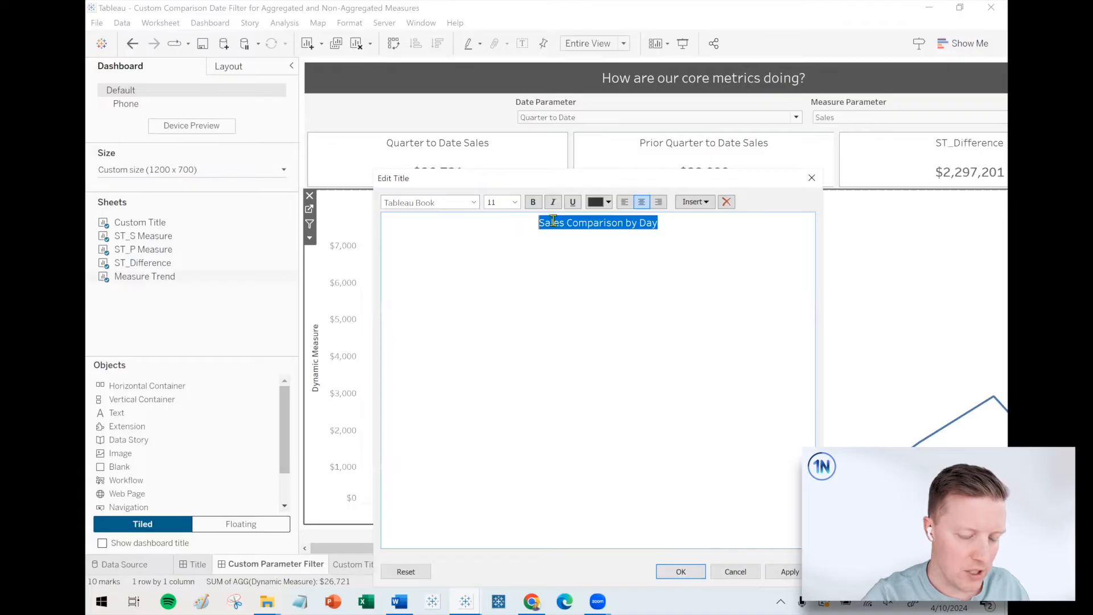
{"action": "left_click", "coordinate": [694, 203]}
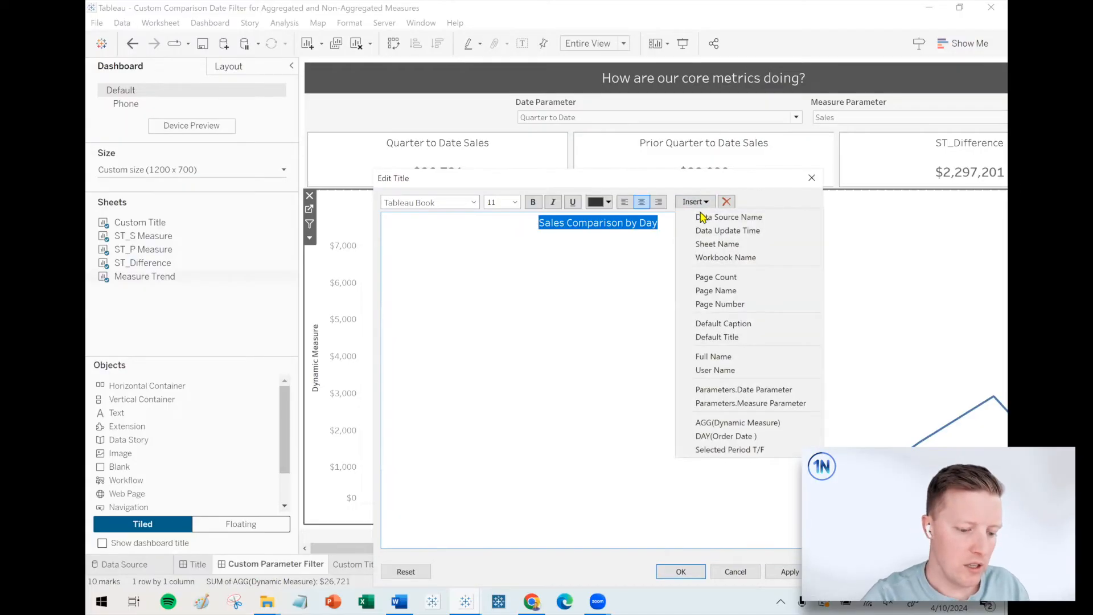
{"action": "left_click", "coordinate": [770, 396]}
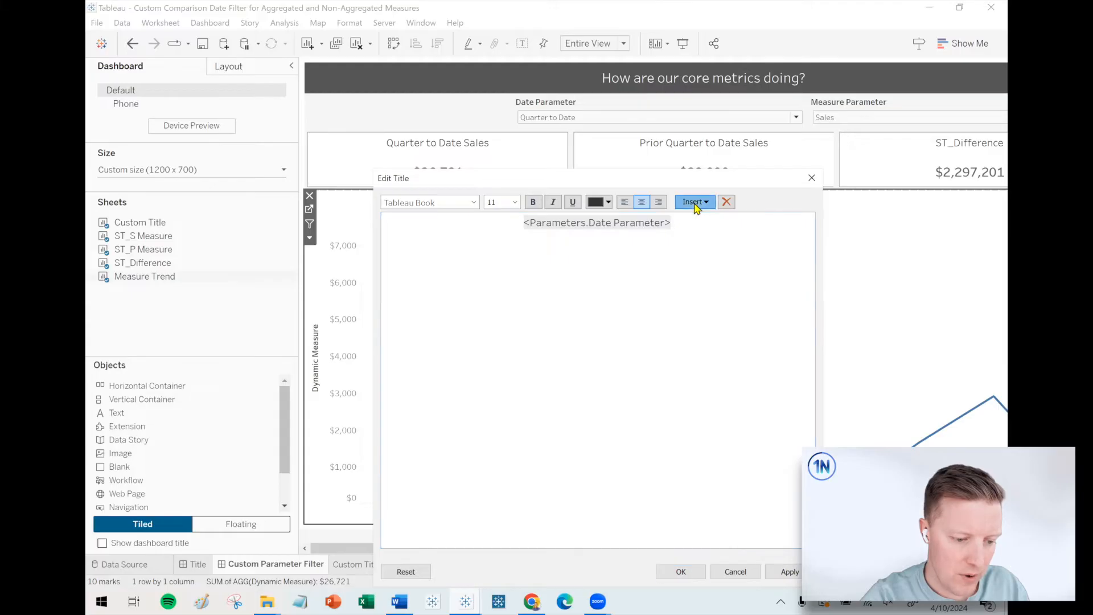
{"action": "left_click", "coordinate": [694, 204]}
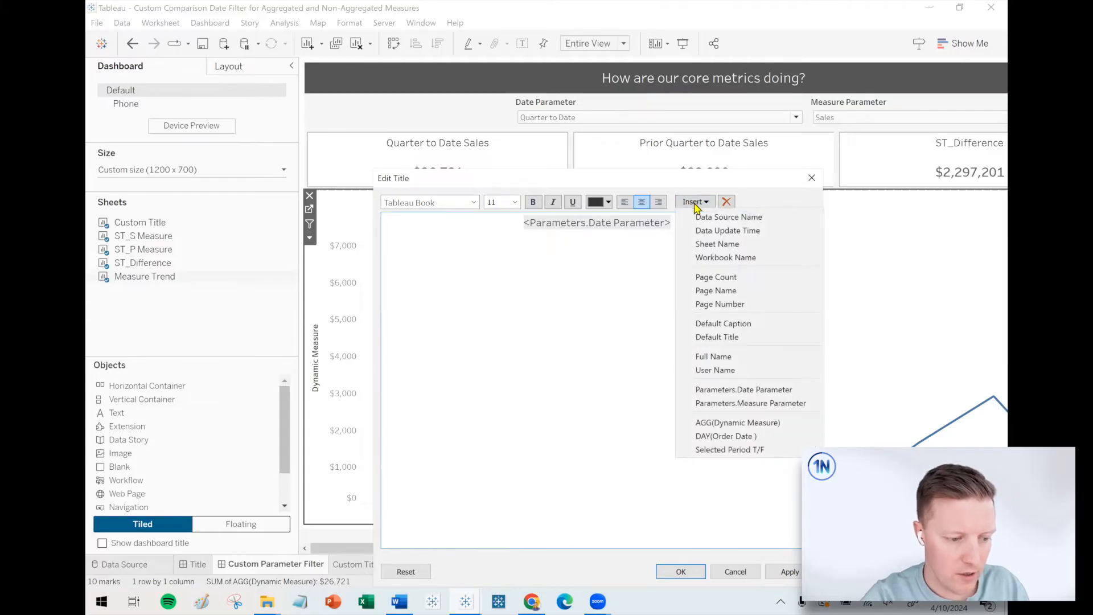
{"action": "left_click", "coordinate": [766, 403]}
{"action": "type", "text": "Daily Trend"}
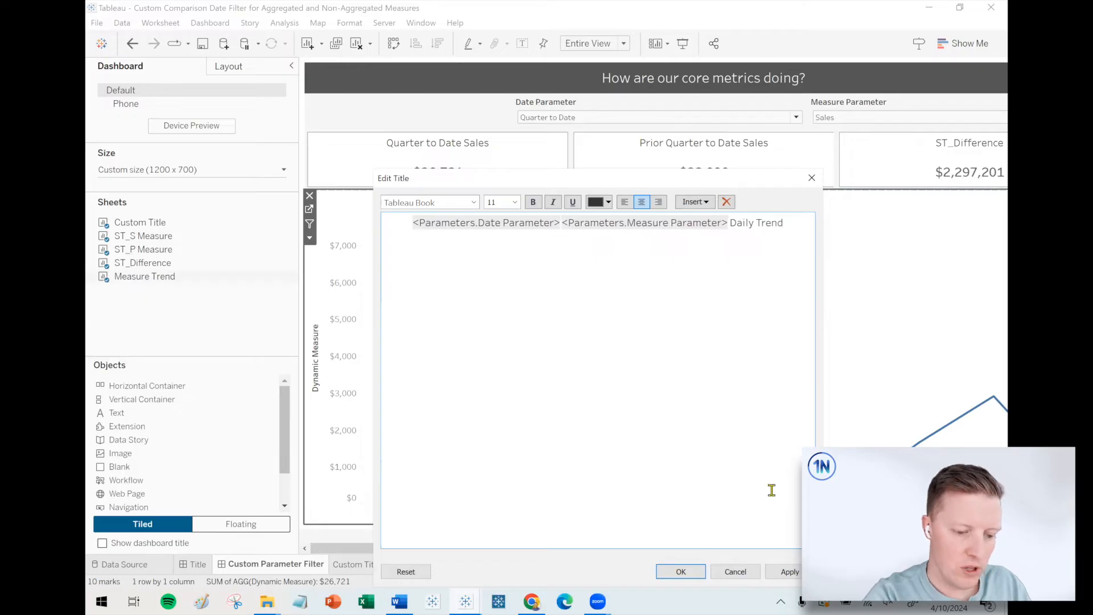
{"action": "left_click", "coordinate": [682, 573]}
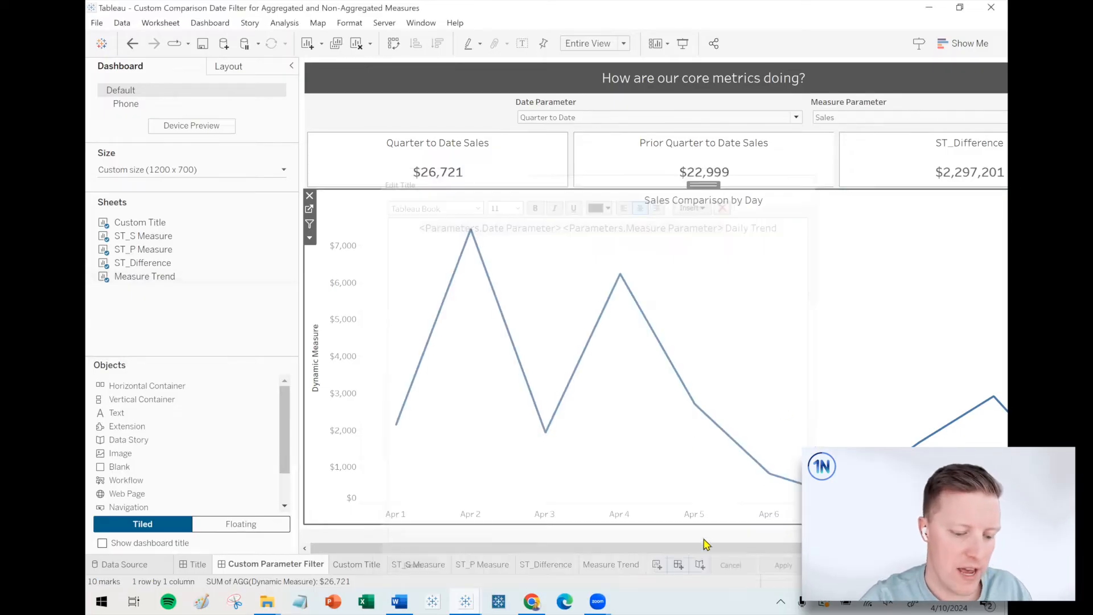
Set the Date Parameter to Last Year to check the card and trend chart titles.
{"action": "left_click", "coordinate": [584, 120]}
{"action": "left_click", "coordinate": [579, 142]}
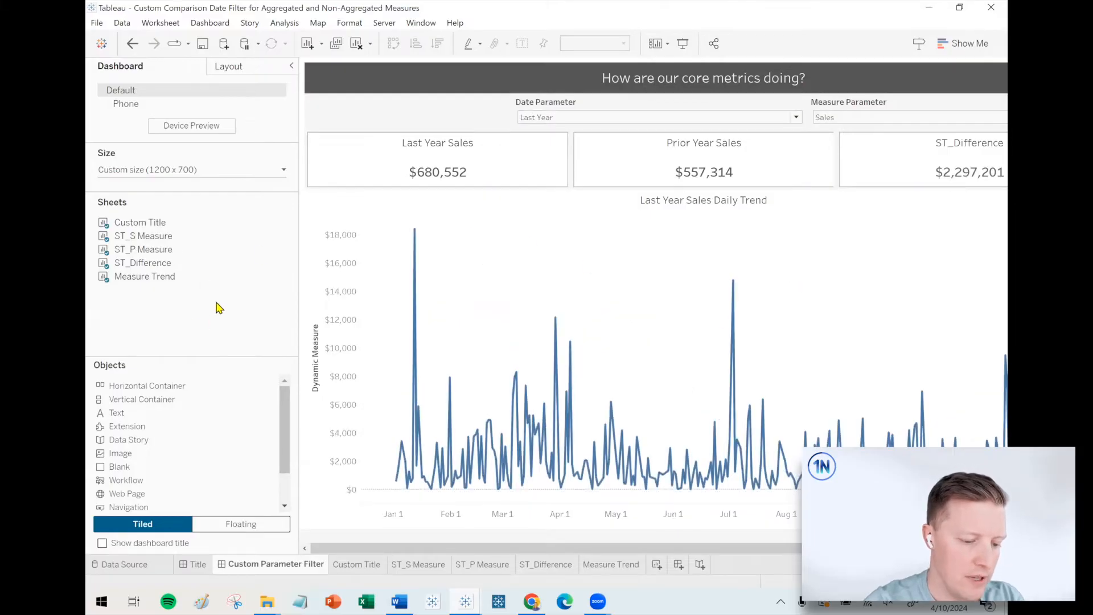
Make the trend chart's vertical axis title dynamic by having it use the value of the Measure Parameter.
{"action": "left_click", "coordinate": [342, 348]}
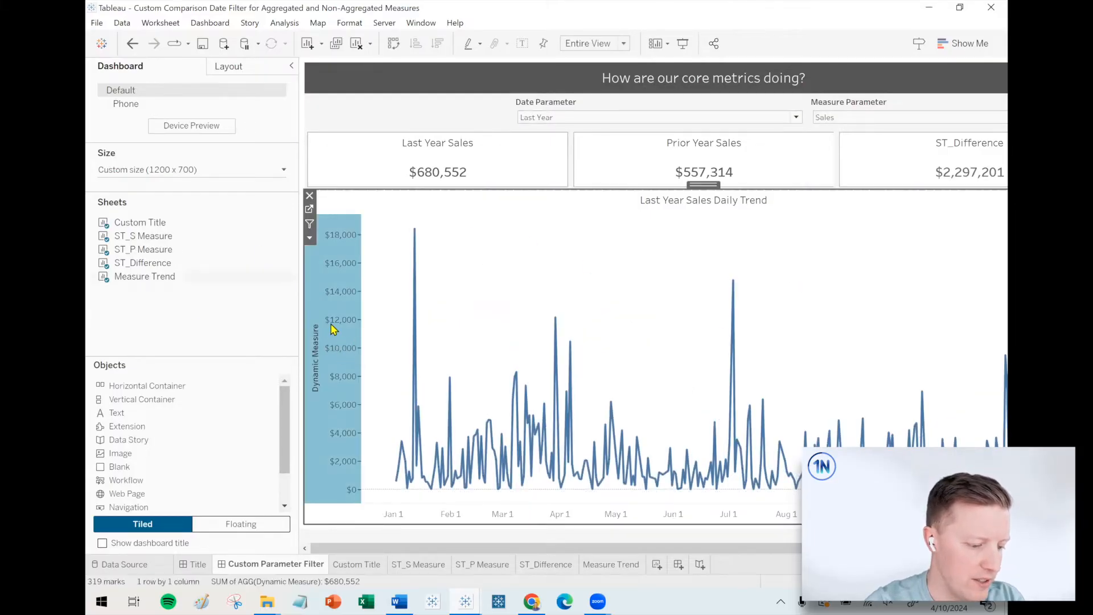
{"action": "right_click", "coordinate": [332, 328]}
{"action": "left_click", "coordinate": [367, 335]}
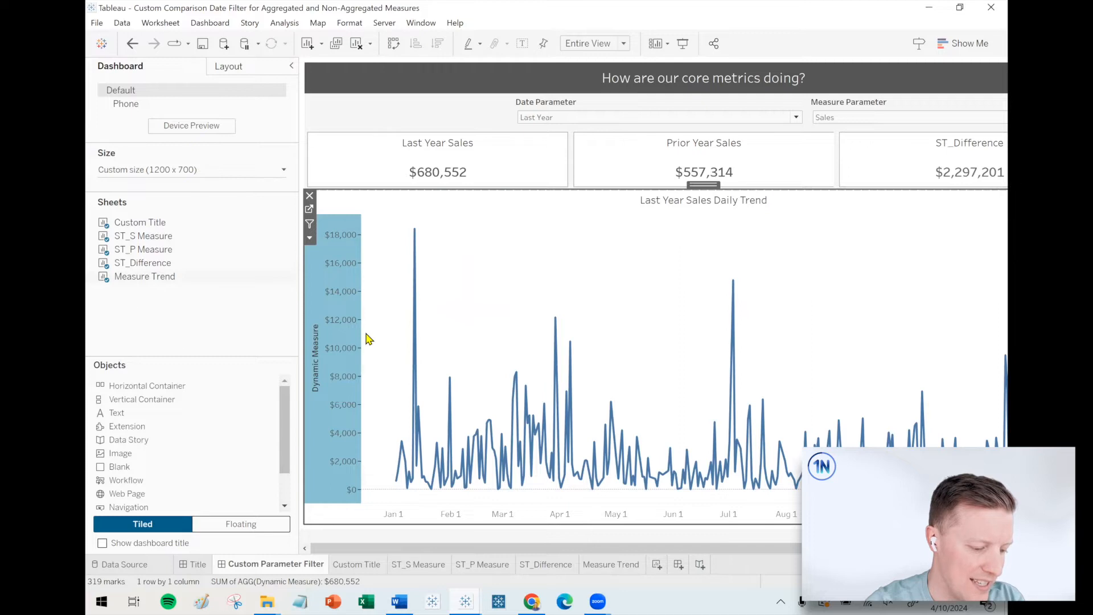
{"action": "left_click", "coordinate": [613, 389]}
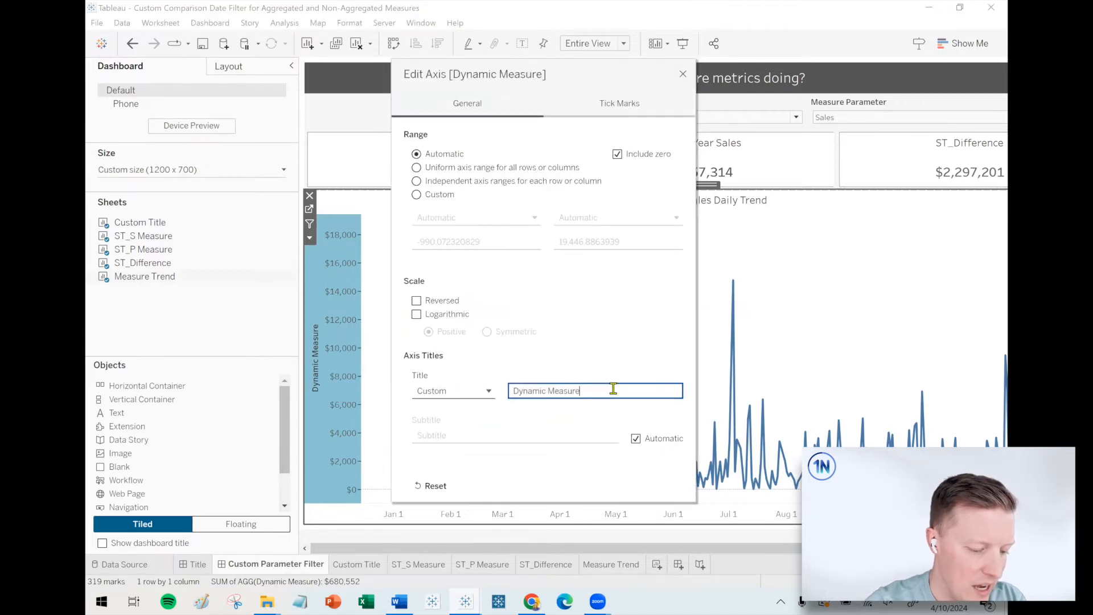
{"action": "left_click", "coordinate": [489, 391]}
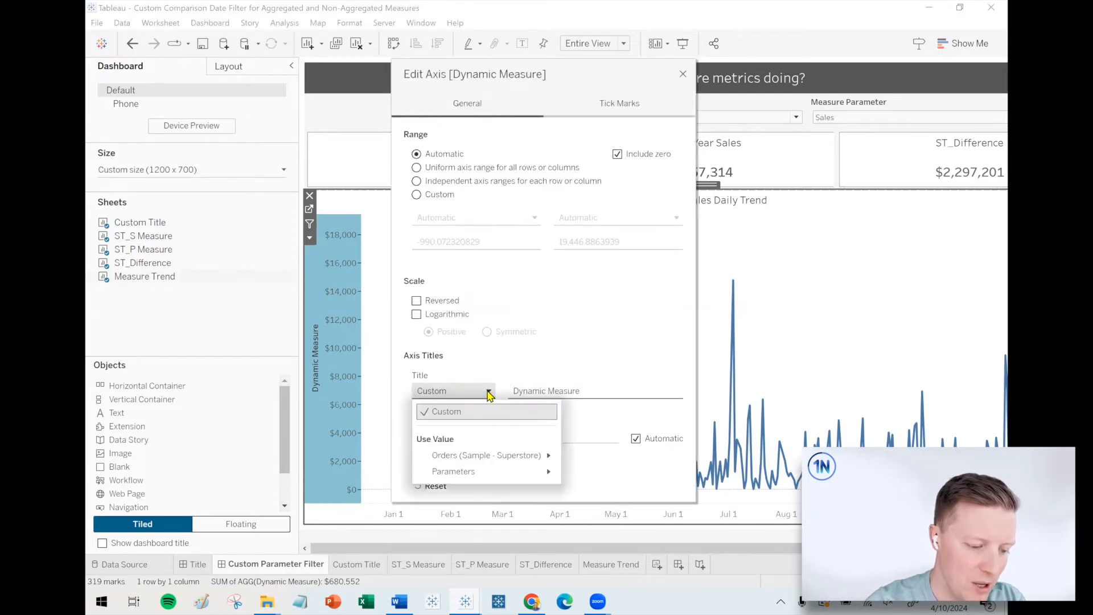
{"action": "mouse_move", "coordinate": [472, 472]}
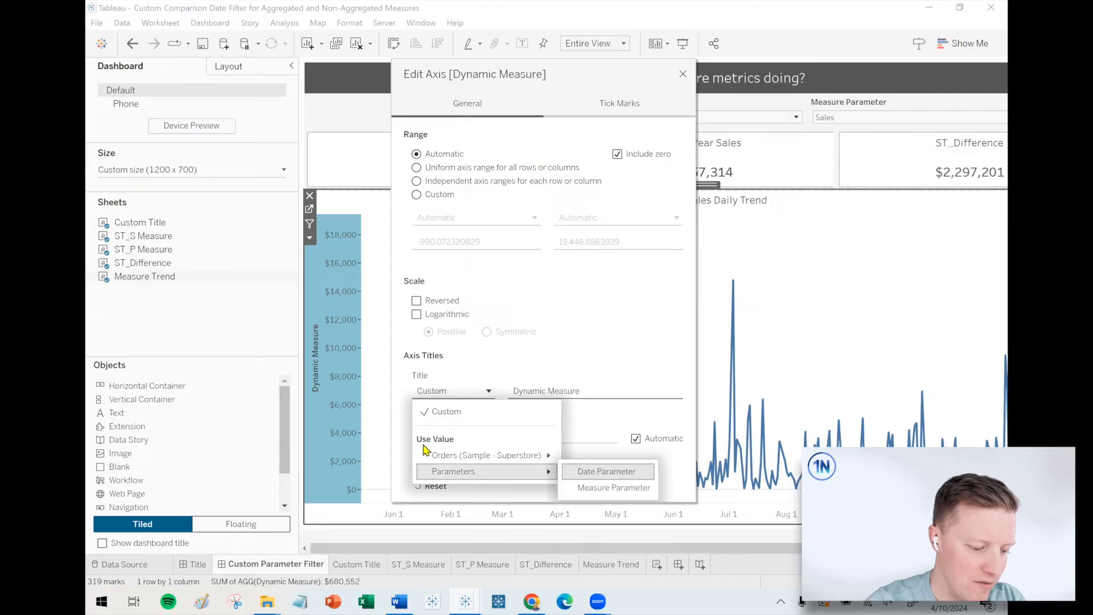
{"action": "left_click", "coordinate": [471, 396]}
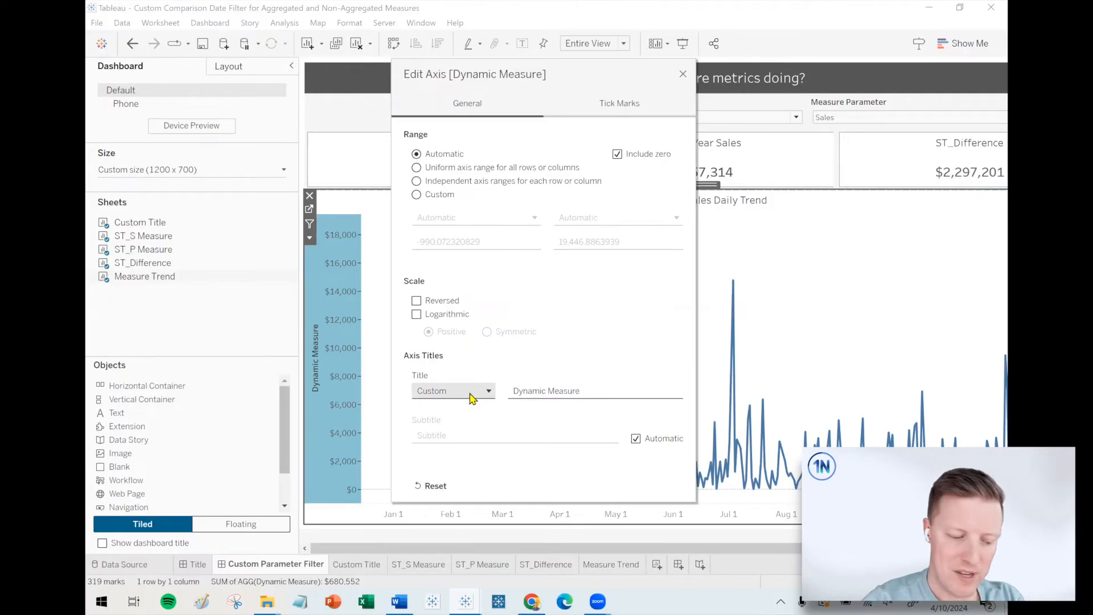
{"action": "left_click", "coordinate": [469, 393]}
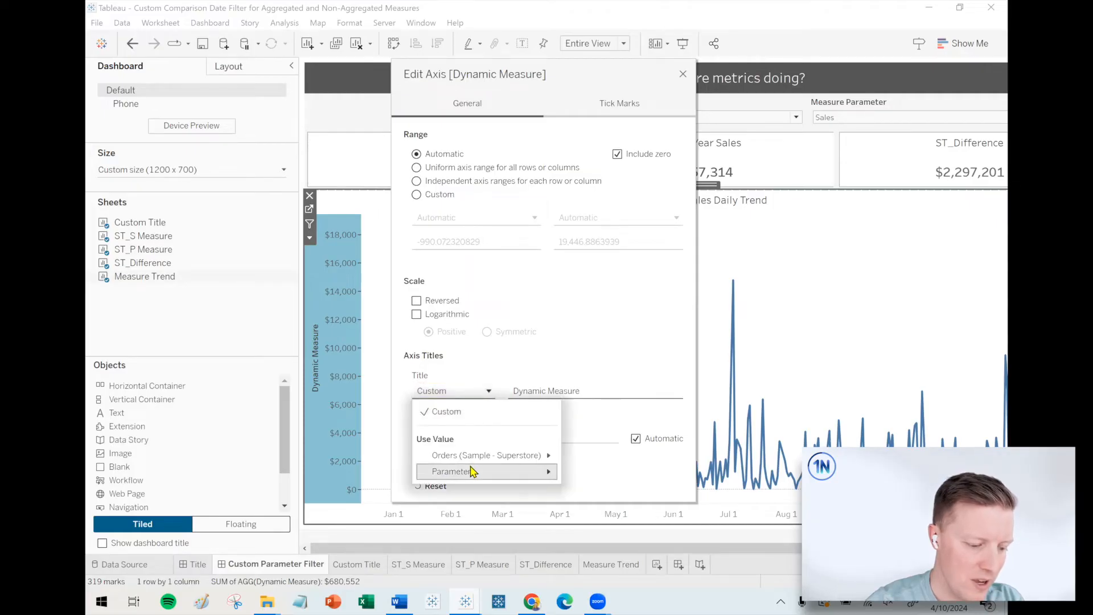
{"action": "mouse_move", "coordinate": [471, 472]}
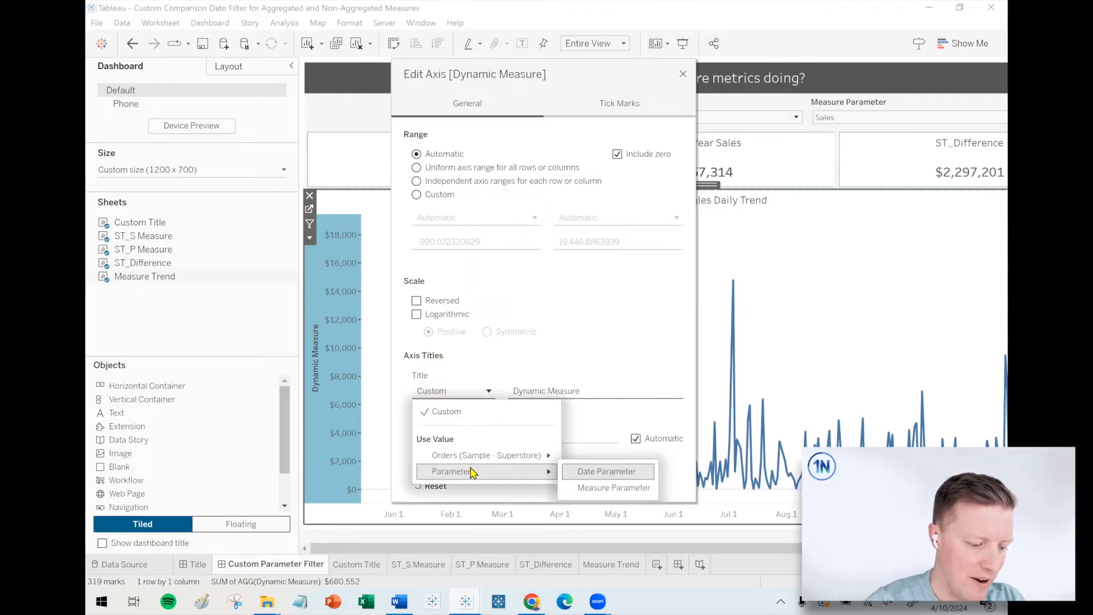
{"action": "left_click", "coordinate": [614, 488]}
{"action": "left_click", "coordinate": [683, 74]}
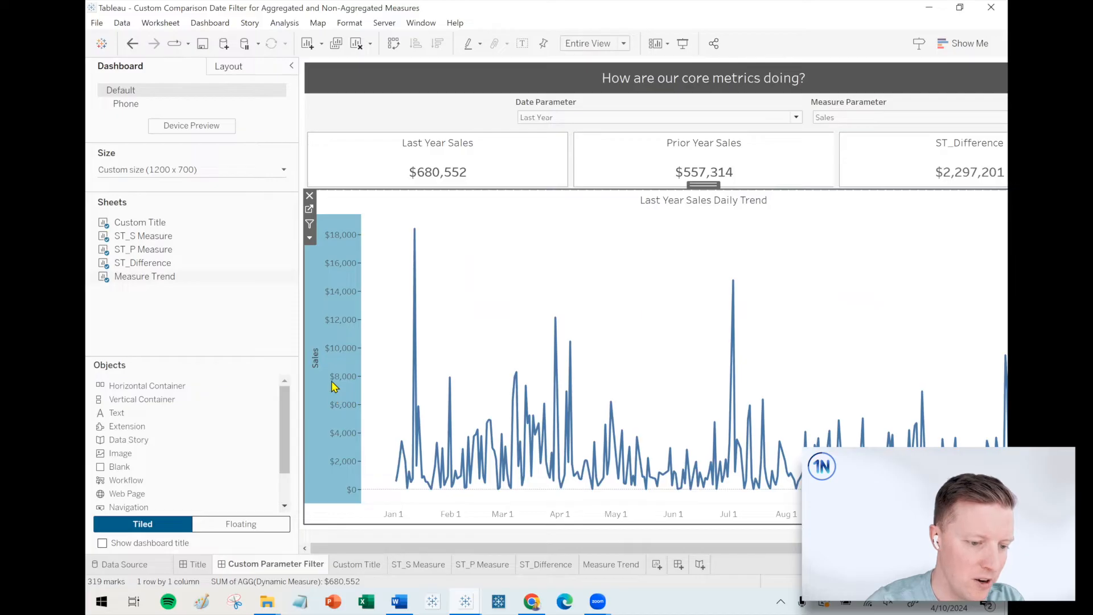
Switch the Measure Parameter to Sales per Order and narrow the side pane to give the dashboard more room.
{"action": "left_click", "coordinate": [832, 120]}
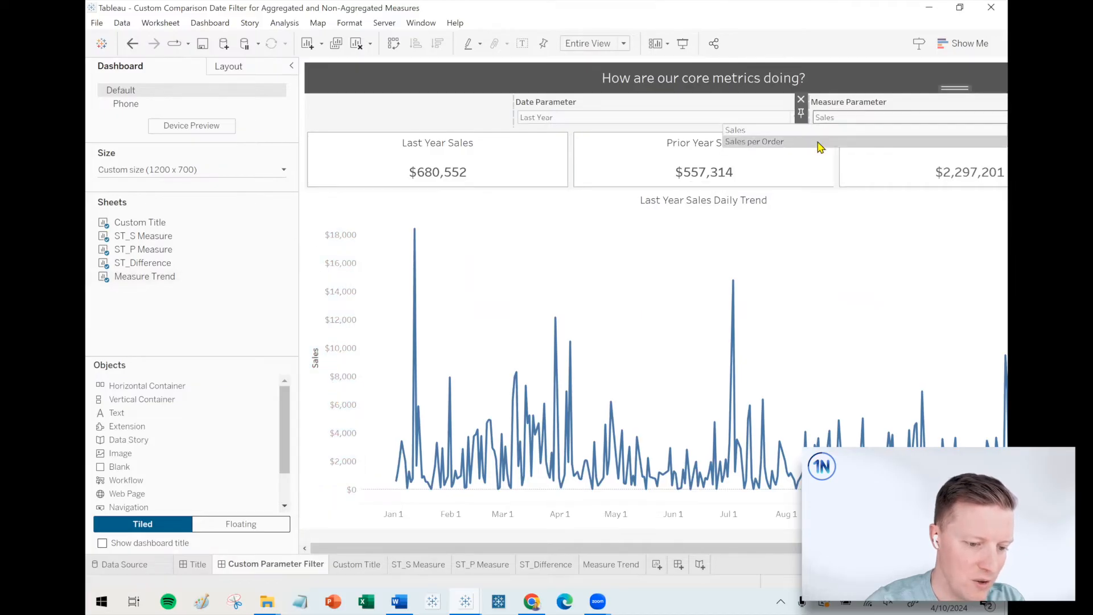
{"action": "left_click", "coordinate": [820, 147]}
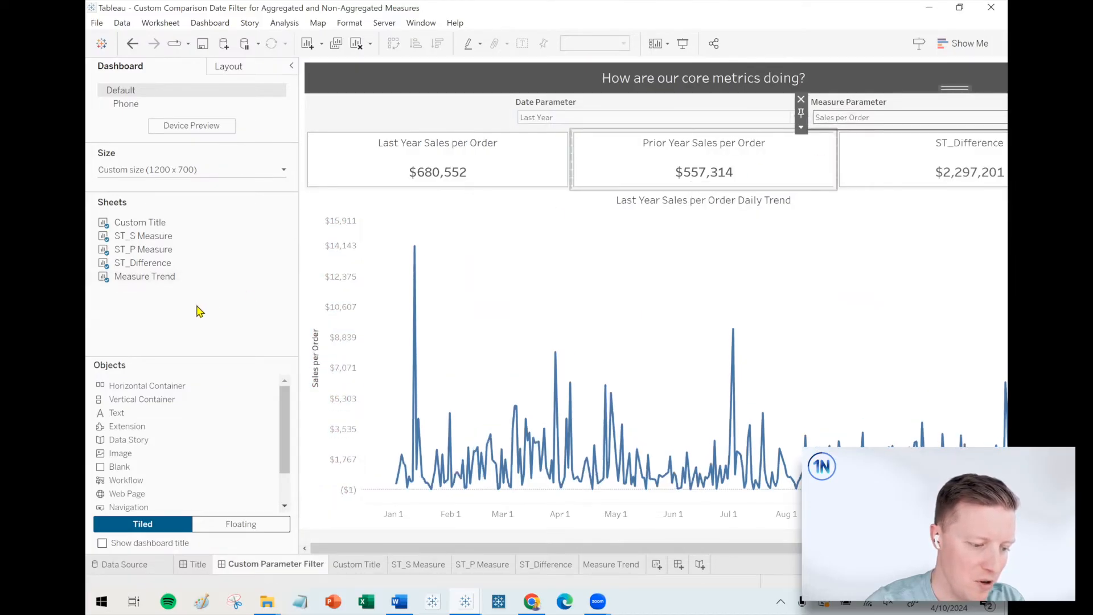
{"action": "left_click_drag", "start_coordinate": [298, 300], "coordinate": [231, 302]}
On the ST_Difference sheet, start a calculated field named "Difference" and arrange its editor clear of the data fields.
{"action": "left_click", "coordinate": [923, 151]}
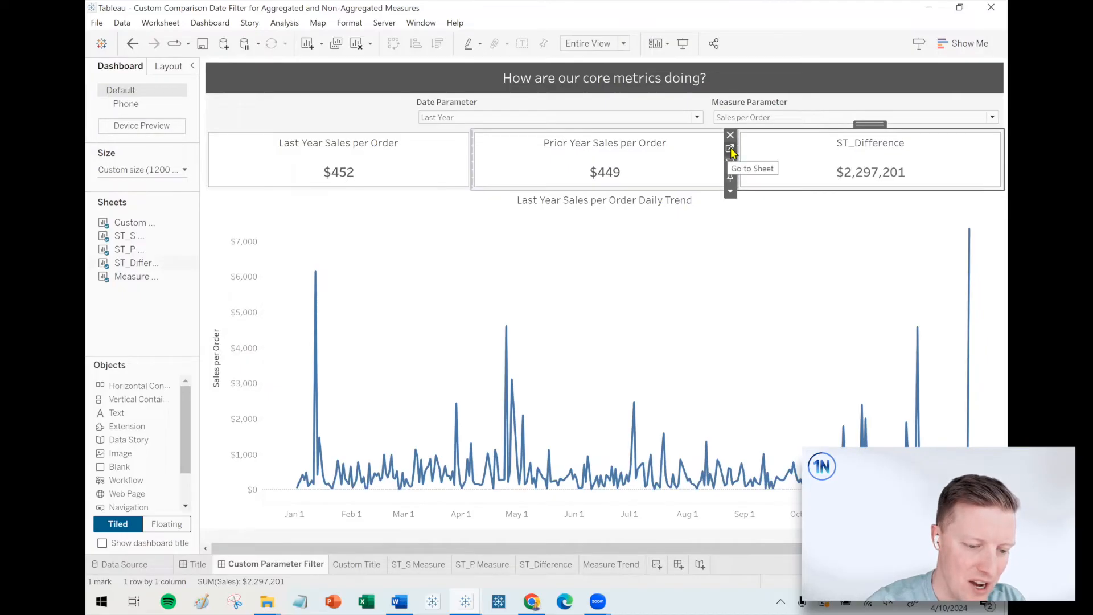
{"action": "left_click", "coordinate": [540, 567]}
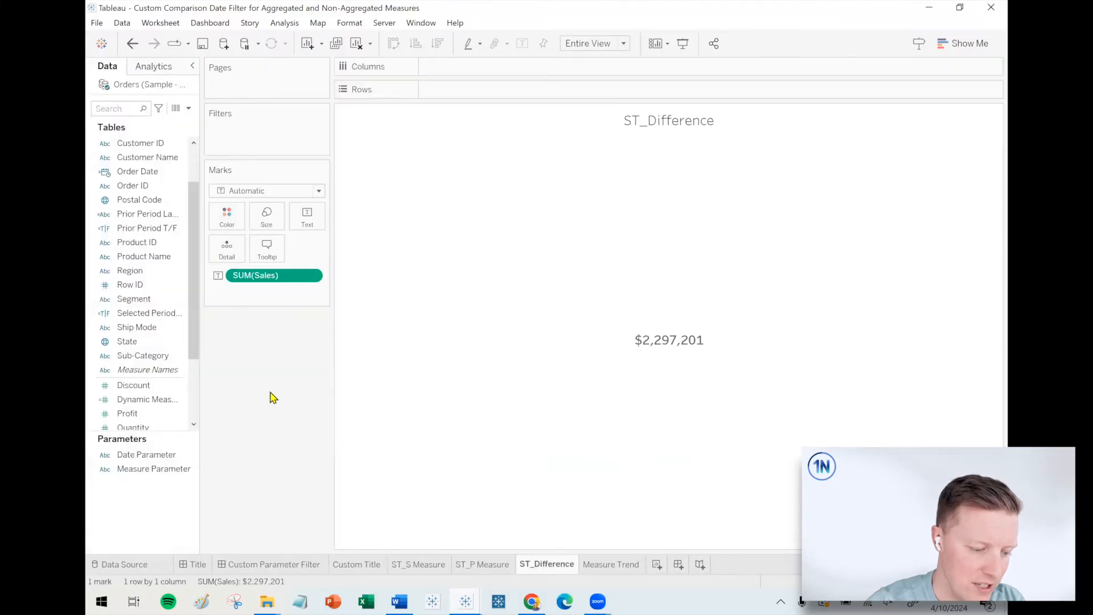
{"action": "left_click", "coordinate": [189, 109]}
{"action": "left_click", "coordinate": [171, 119]}
{"action": "type", "text": "Difference"}
{"action": "left_click", "coordinate": [353, 258]}
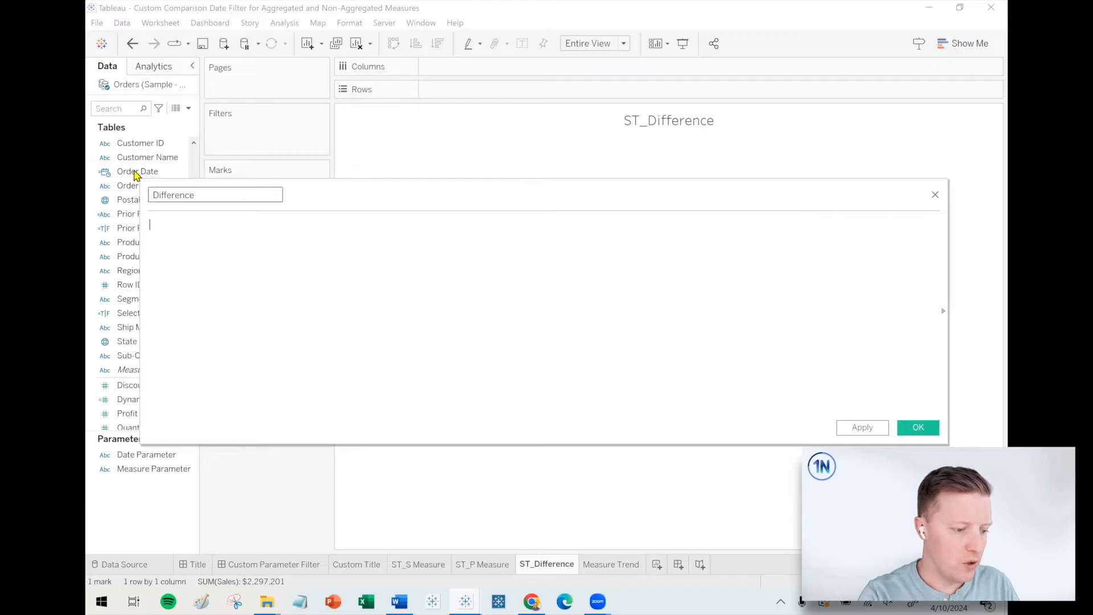
{"action": "left_click_drag", "start_coordinate": [141, 180], "coordinate": [243, 224]}
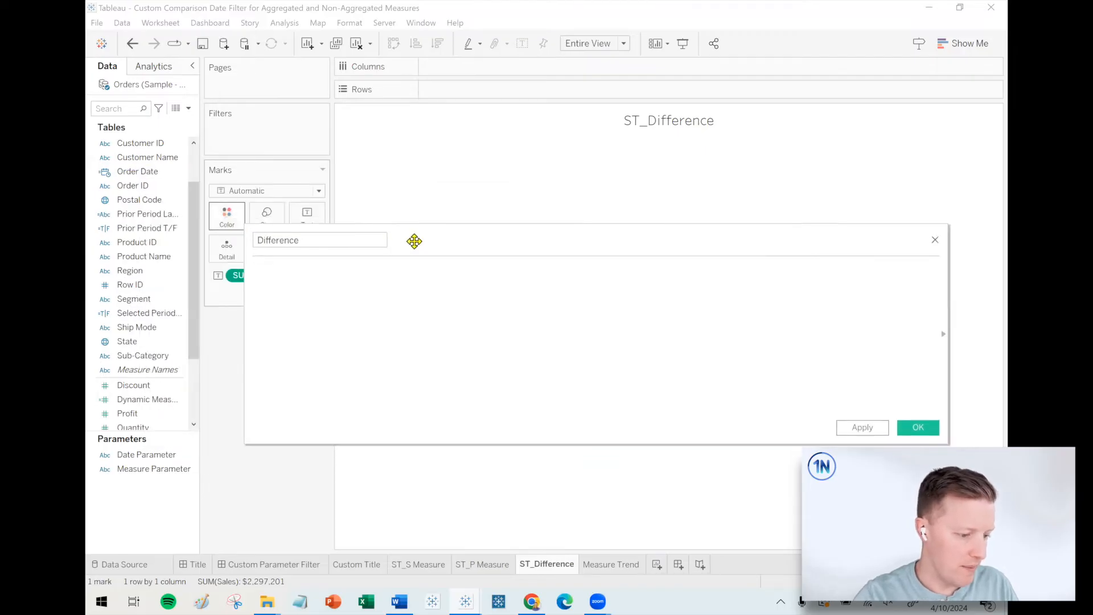
{"action": "left_click_drag", "start_coordinate": [415, 239], "coordinate": [488, 238]}
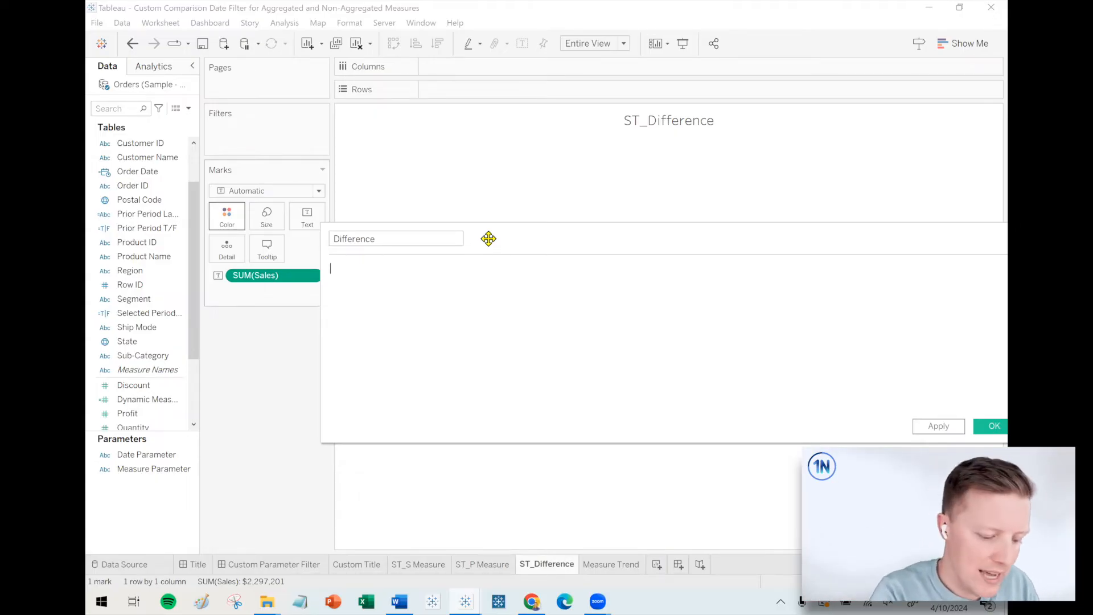
Enter (IF [Selected Period T/F] THEN [Dynamic Measure] END) as the first part of the Difference formula.
{"action": "type", "text": "(IF"}
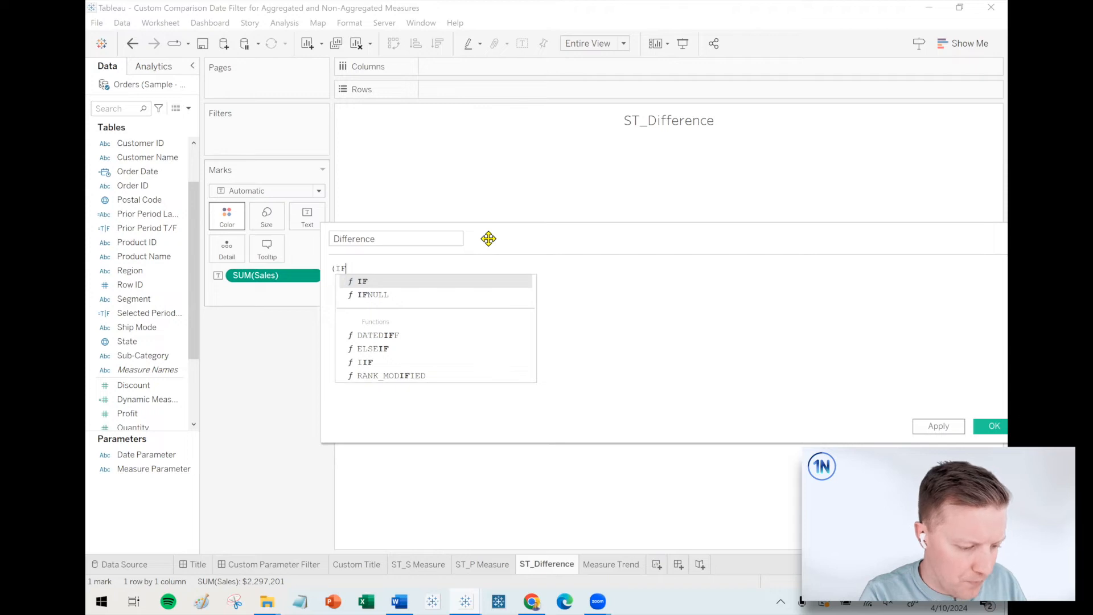
{"action": "type", "text": " se"}
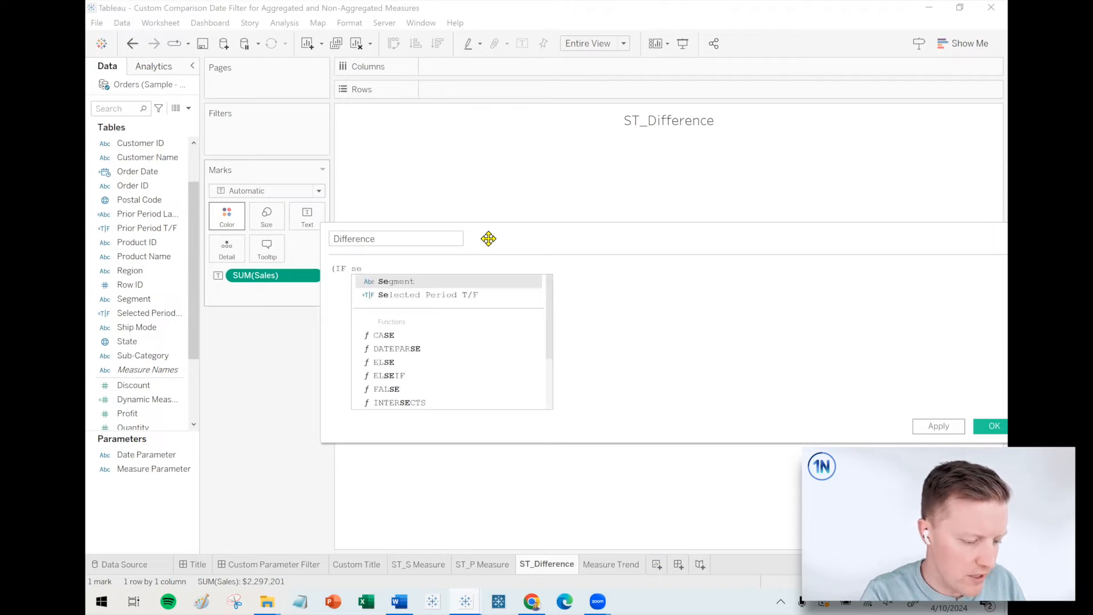
{"action": "key", "text": "Down"}
{"action": "key", "text": "Return"}
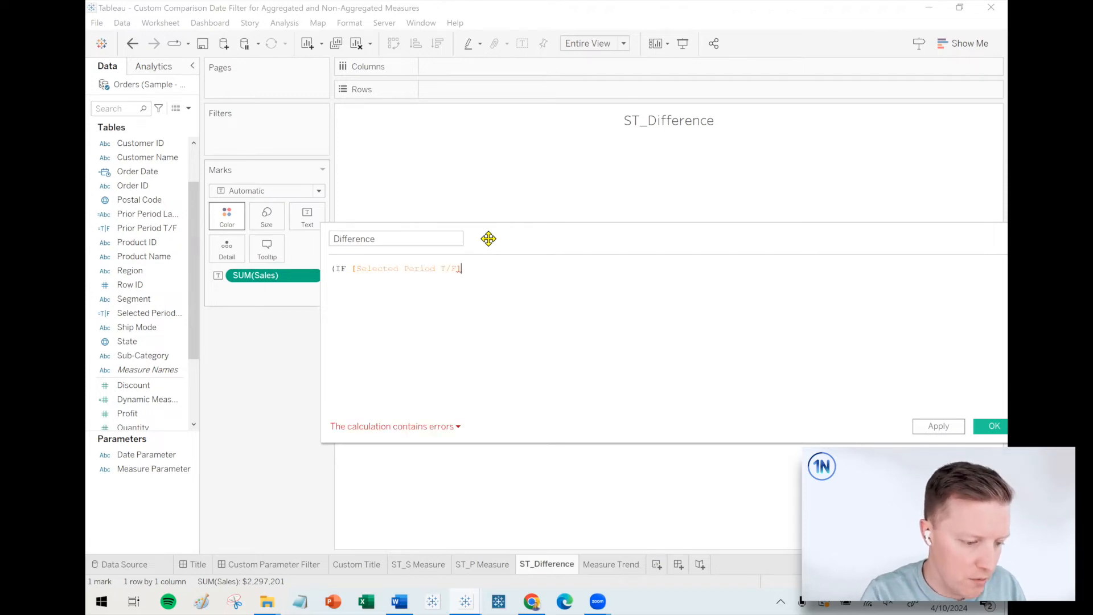
{"action": "type", "text": "= TRUE"}
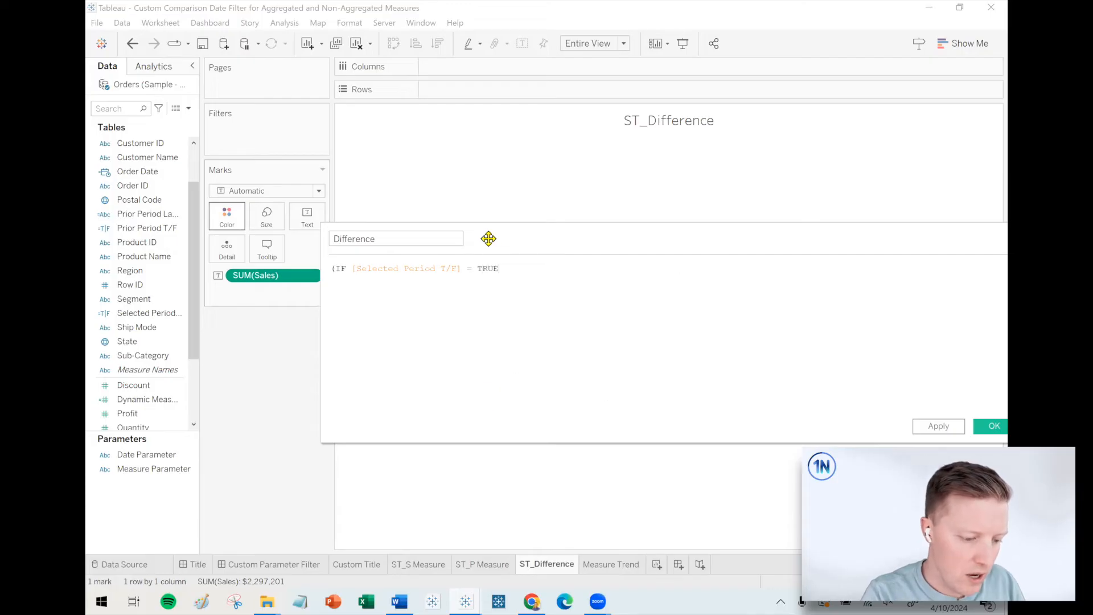
{"action": "scroll", "coordinate": [532, 301], "scroll_direction": "up", "scroll_amount": 3}
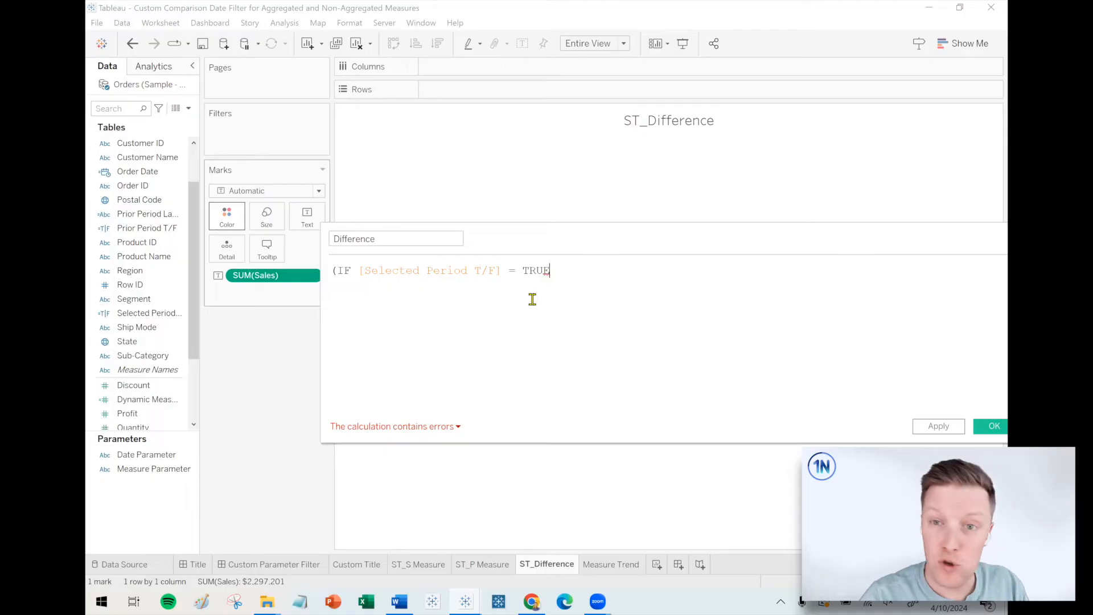
{"action": "left_click_drag", "start_coordinate": [515, 248], "coordinate": [456, 261]}
{"action": "key", "text": "BackSpace"}
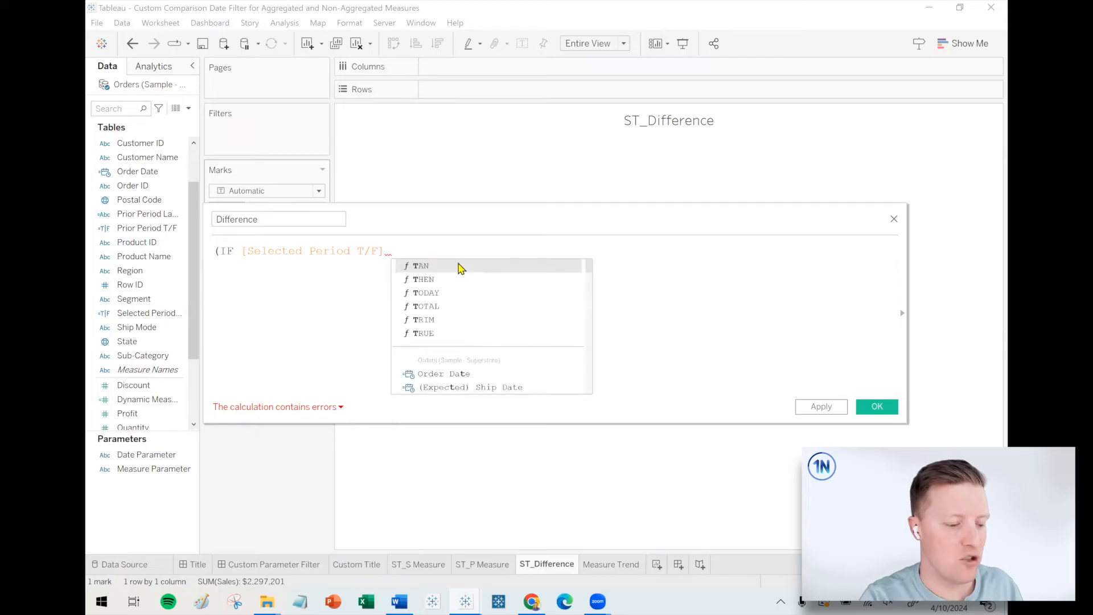
{"action": "type", "text": "THEN [Dynamic Measure] "}
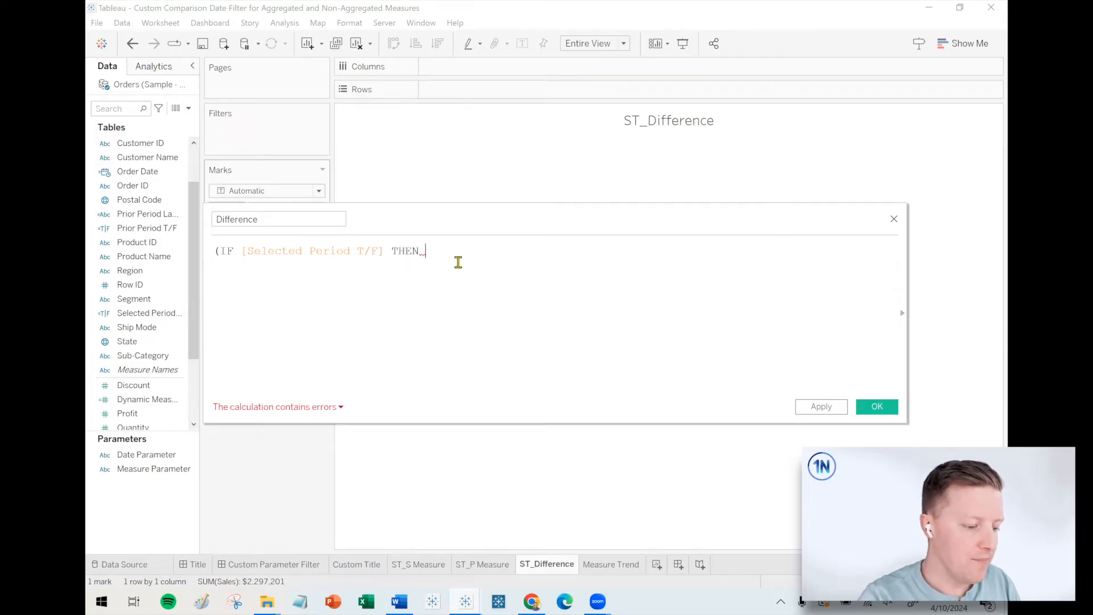
{"action": "type", "text": "END)"}
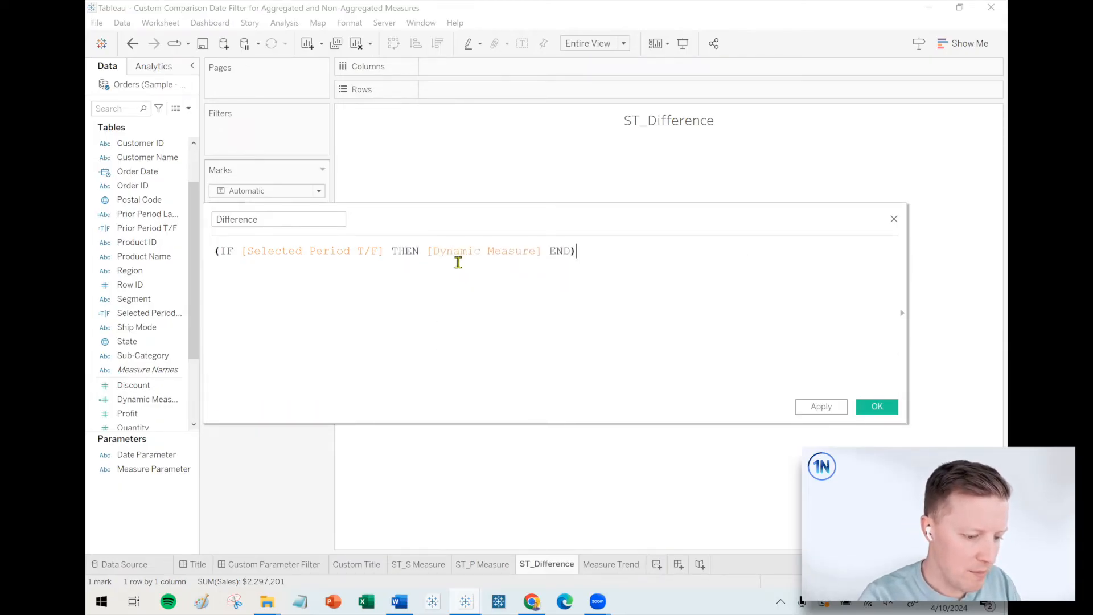
Subtract a copy of the first expression in the Difference formula, with Prior Period T/F as the copy's condition.
{"action": "left_click_drag", "start_coordinate": [593, 251], "coordinate": [156, 250]}
{"action": "key", "text": "ctrl+c"}
{"action": "left_click", "coordinate": [251, 287]}
{"action": "key", "text": "ctrl+v"}
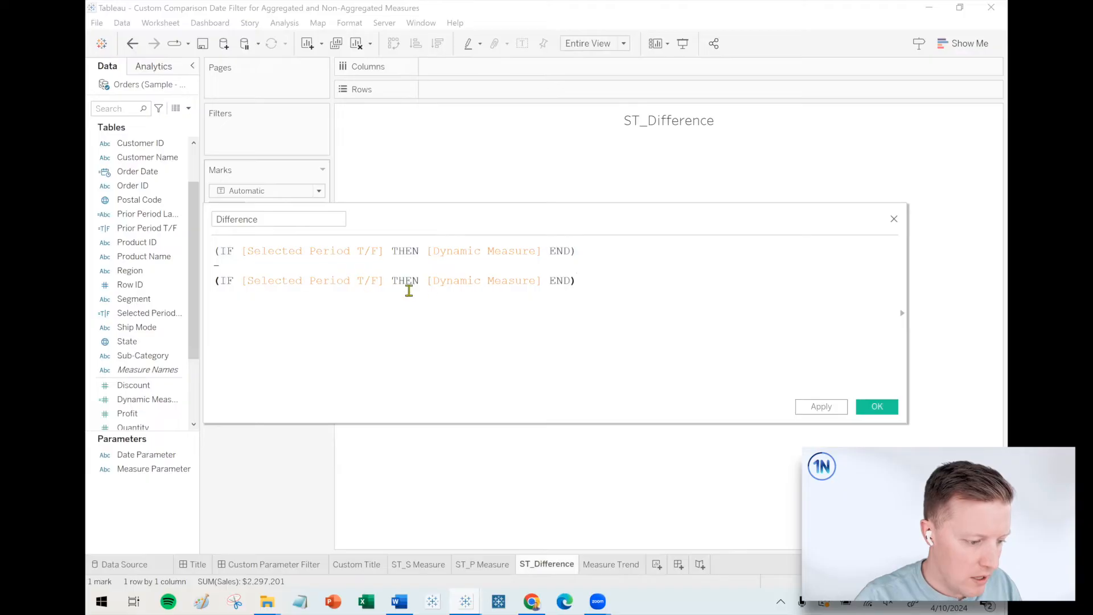
{"action": "left_click_drag", "start_coordinate": [304, 281], "coordinate": [249, 282]}
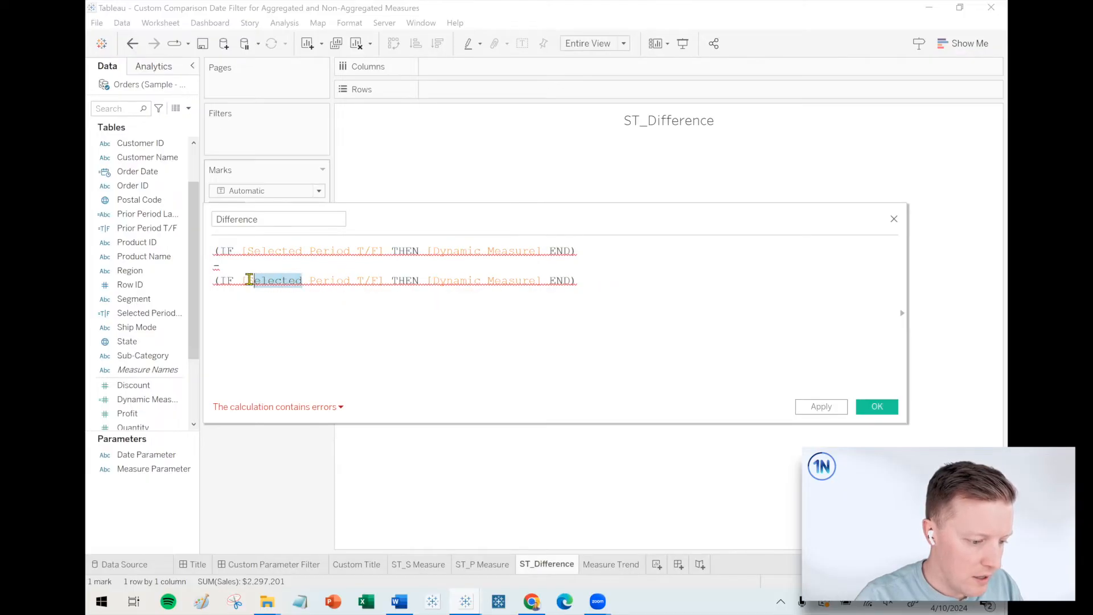
{"action": "type", "text": "Prior"}
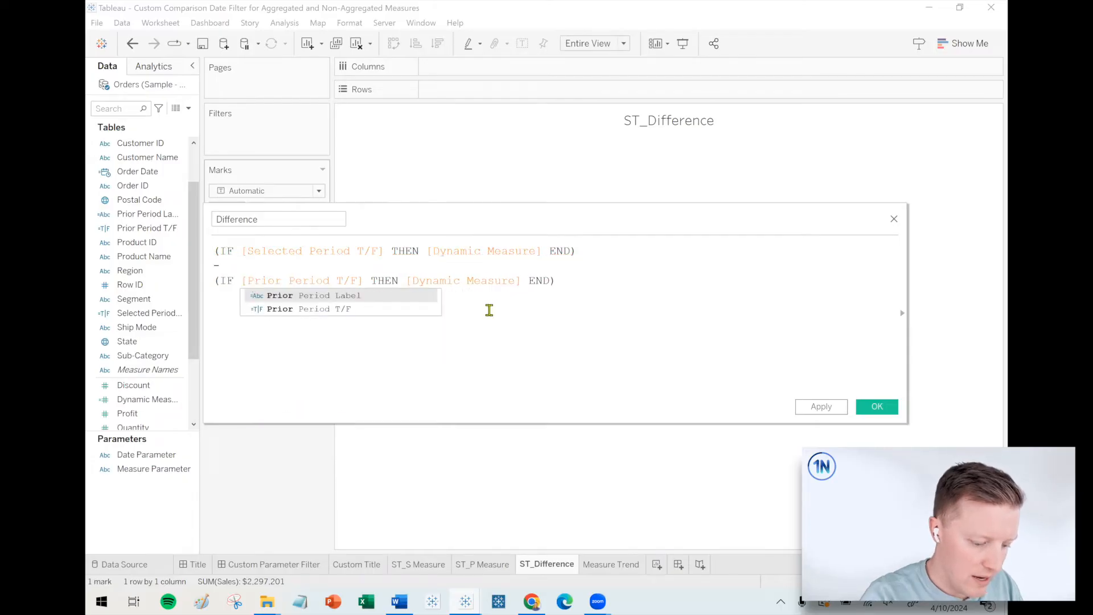
{"action": "left_click", "coordinate": [464, 307]}
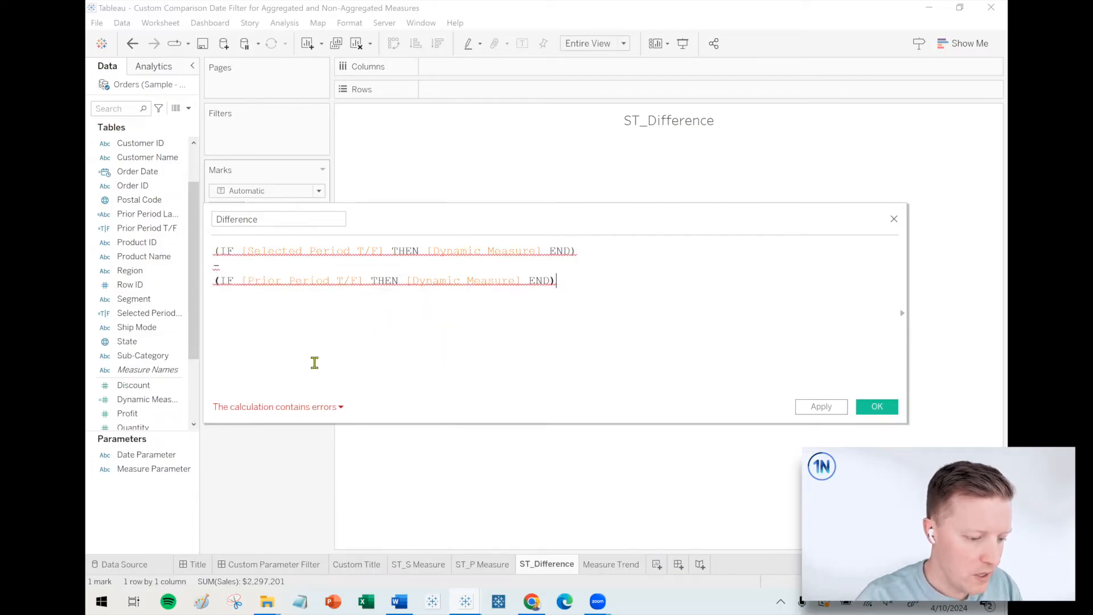
Examine the Difference calculation's error details and the period conditions and Dynamic Measure reference they concern.
{"action": "left_click", "coordinate": [293, 408]}
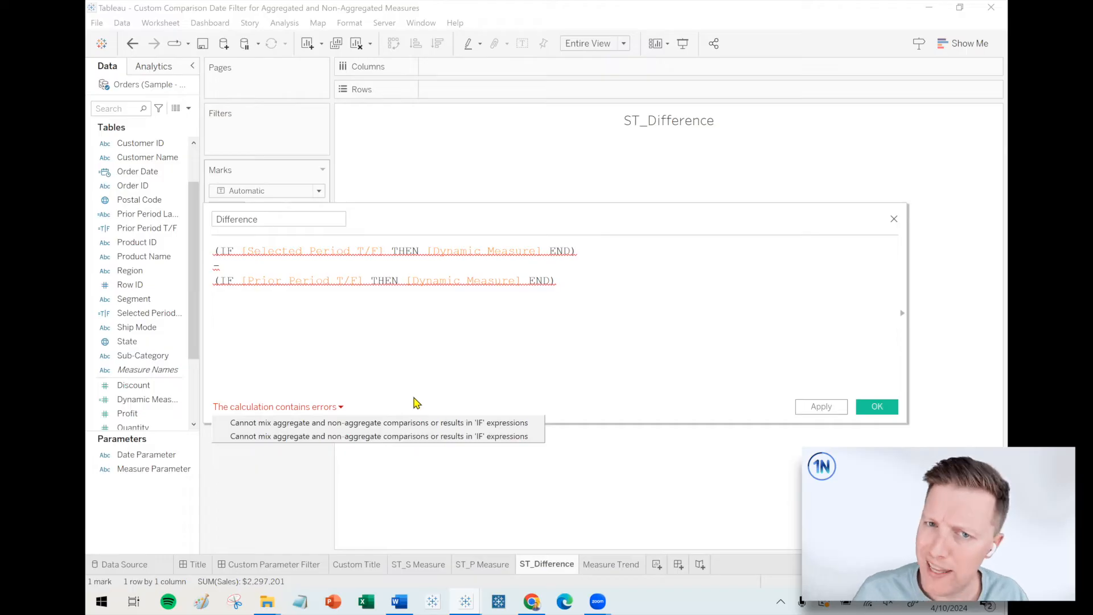
{"action": "left_click", "coordinate": [328, 319]}
{"action": "mouse_move", "coordinate": [283, 251]}
{"action": "left_click", "coordinate": [261, 281]}
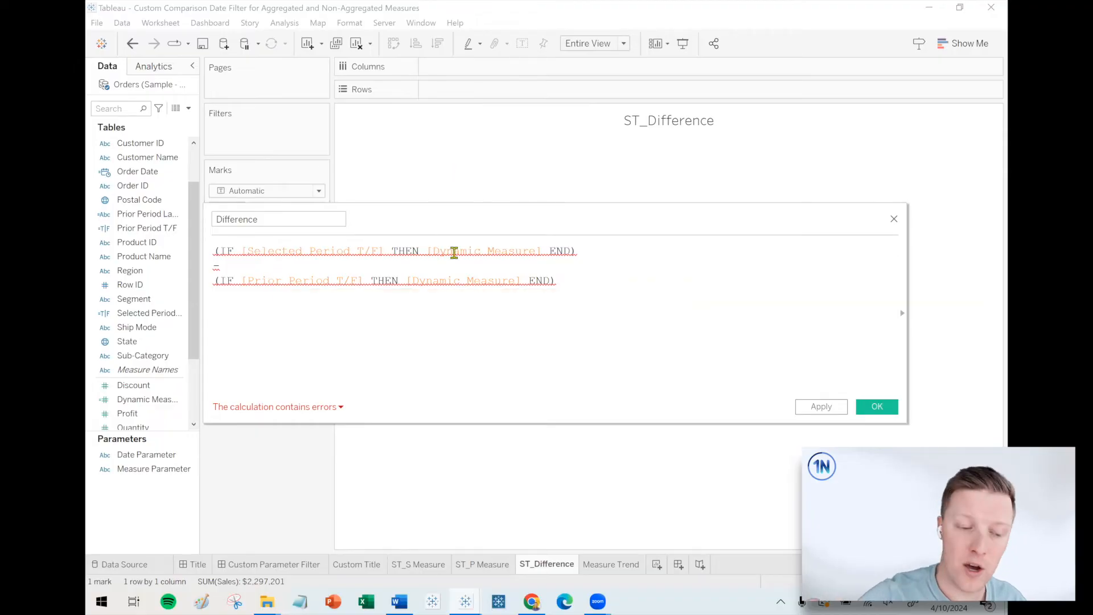
{"action": "left_click_drag", "start_coordinate": [430, 251], "coordinate": [543, 250]}
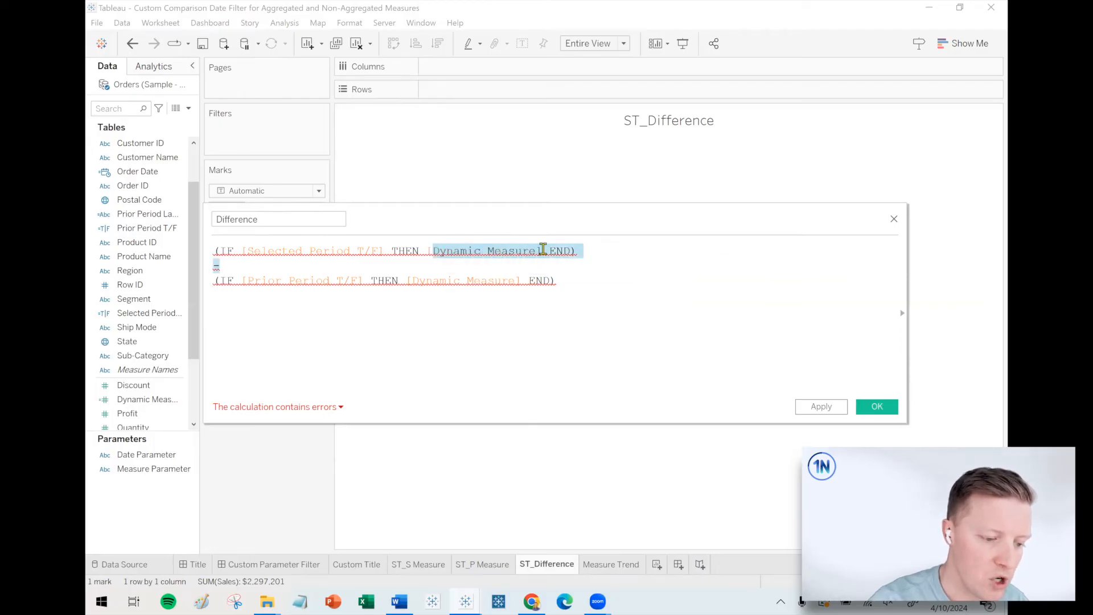
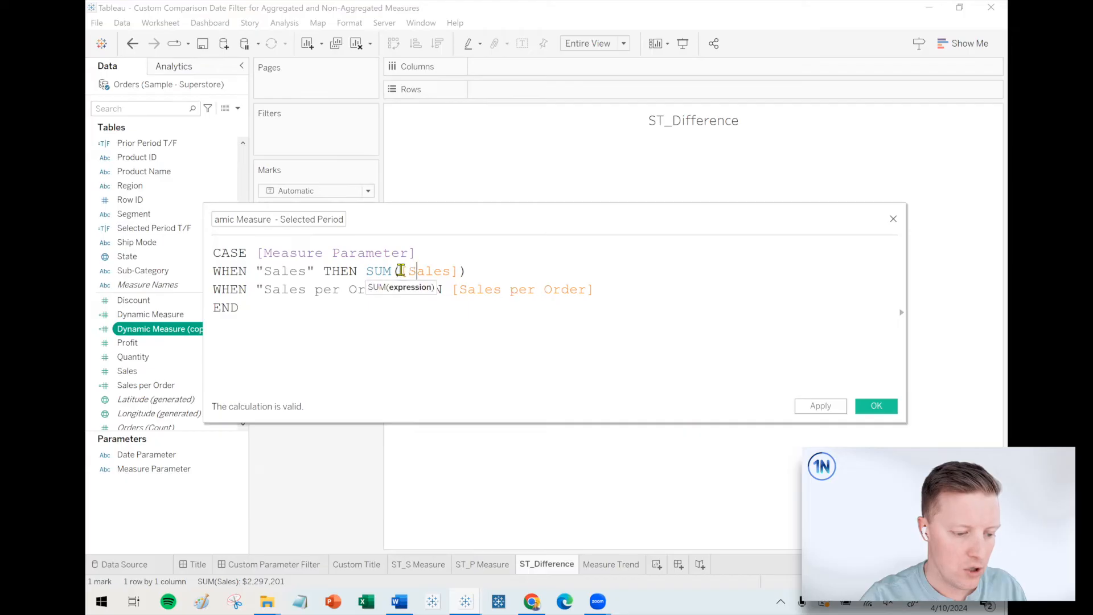
In the Selected Period measure's Sales case, change the summed expression to IF [Selected Period T/F] THEN [Sales] END.
{"action": "type", "text": "IF  se"}
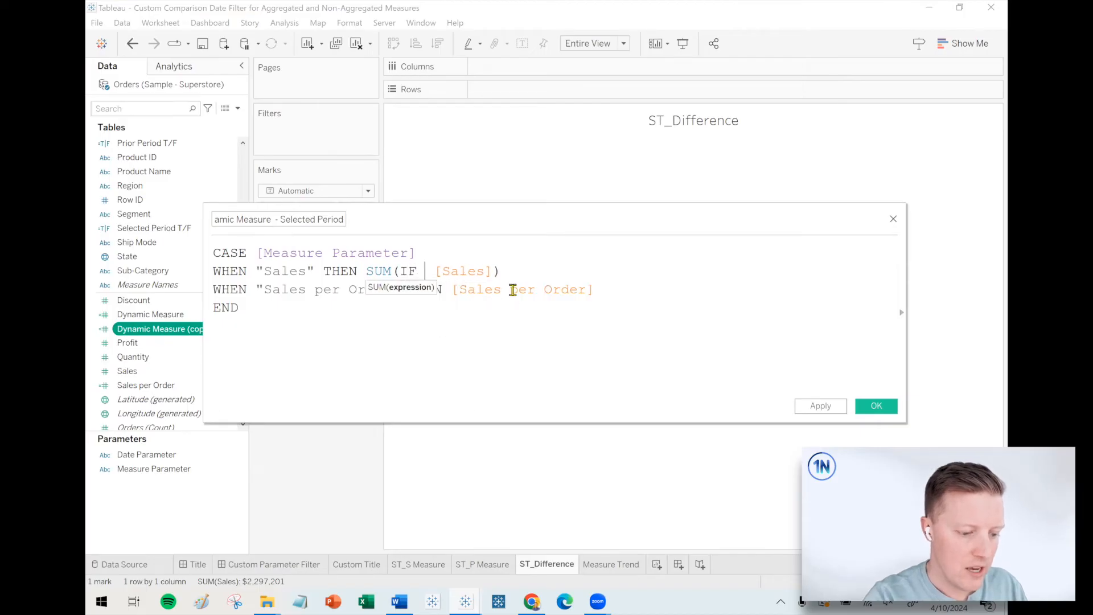
{"action": "key", "text": "Down"}
{"action": "key", "text": "Return"}
{"action": "type", "text": "THEN"}
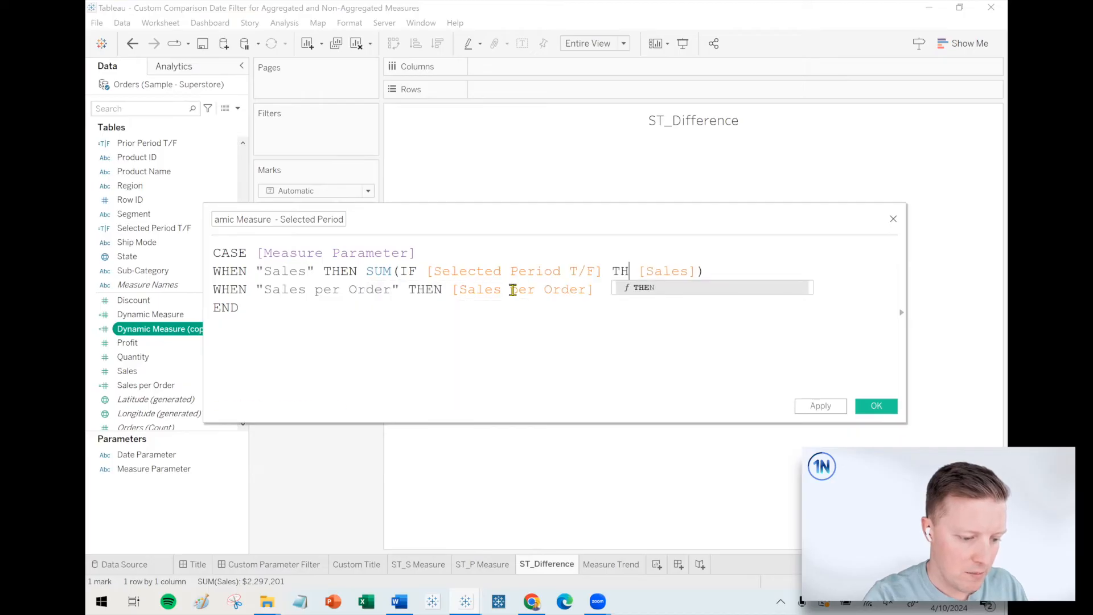
{"action": "left_click", "coordinate": [713, 272]}
{"action": "type", "text": "END"}
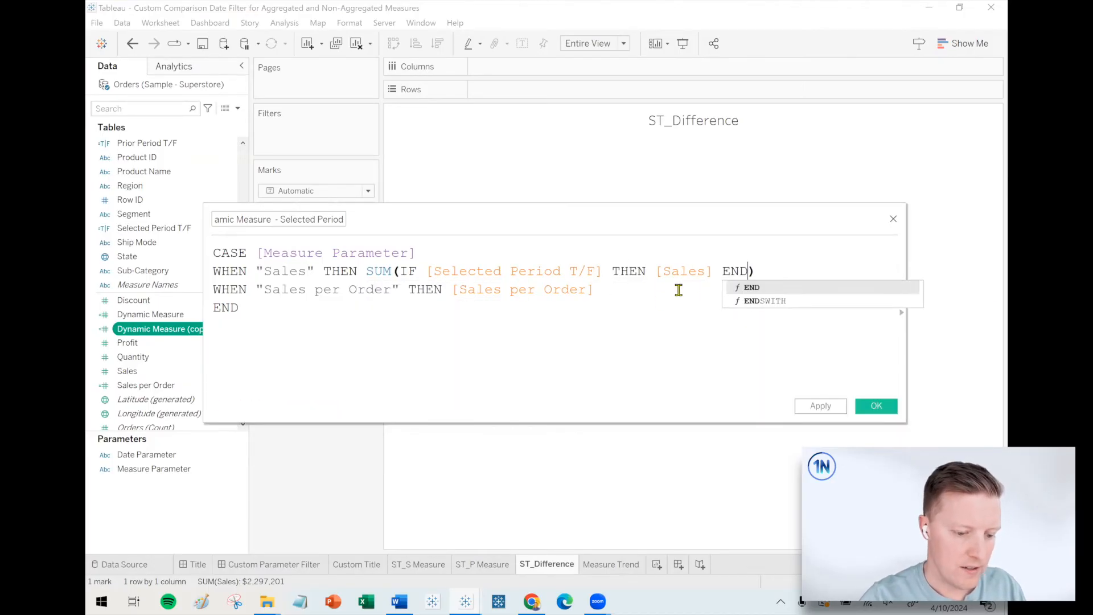
{"action": "left_click", "coordinate": [629, 364]}
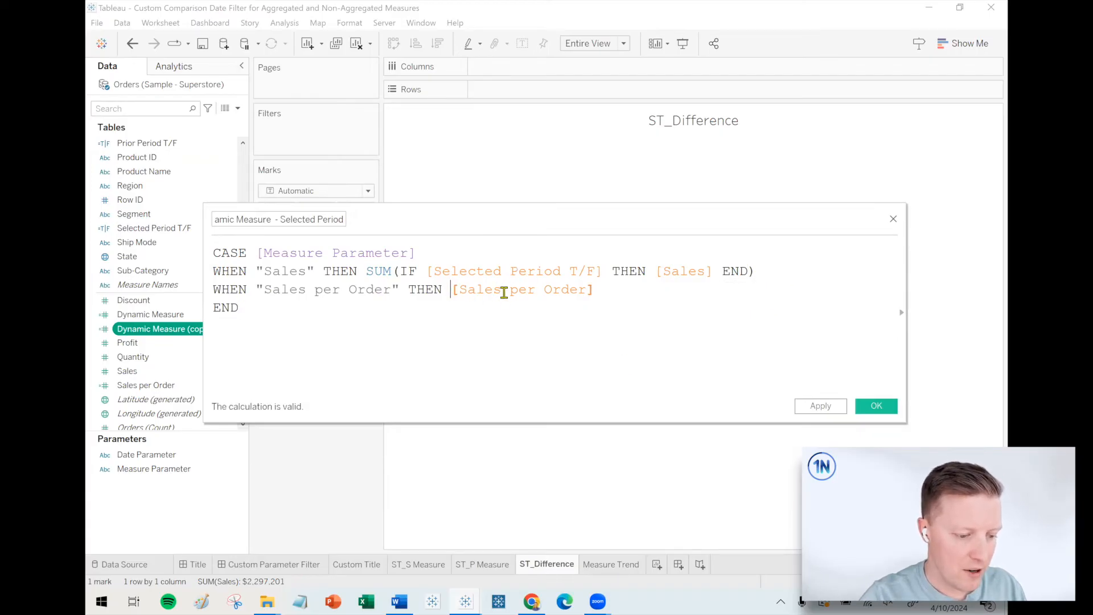
Change the Sales per Order case to return SUM(IF [Selected Period T/F] THEN [Sales per Order] END).
{"action": "type", "text": "(I"}
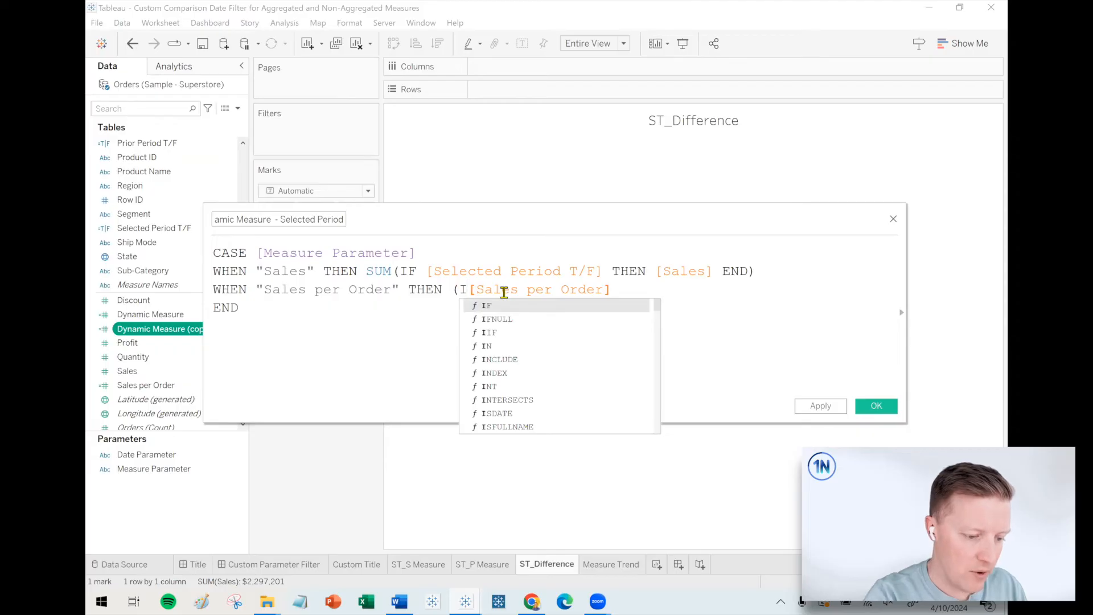
{"action": "key", "text": "BackSpace"}
{"action": "key", "text": "BackSpace"}
{"action": "type", "text": "SUM(IF selec"}
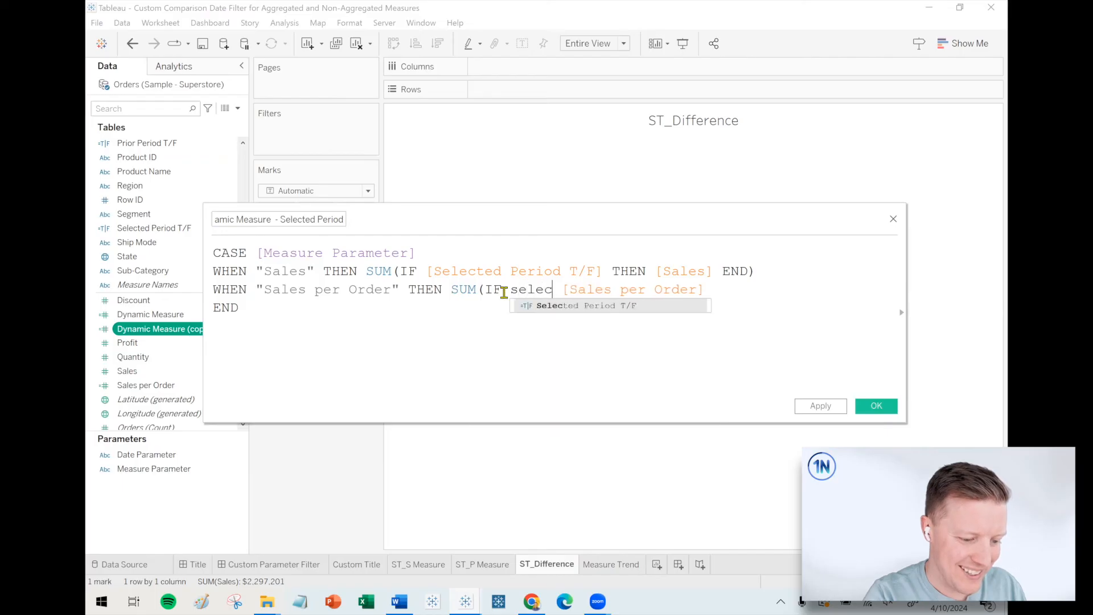
{"action": "key", "text": "Return"}
{"action": "type", "text": "T/F] THEND"}
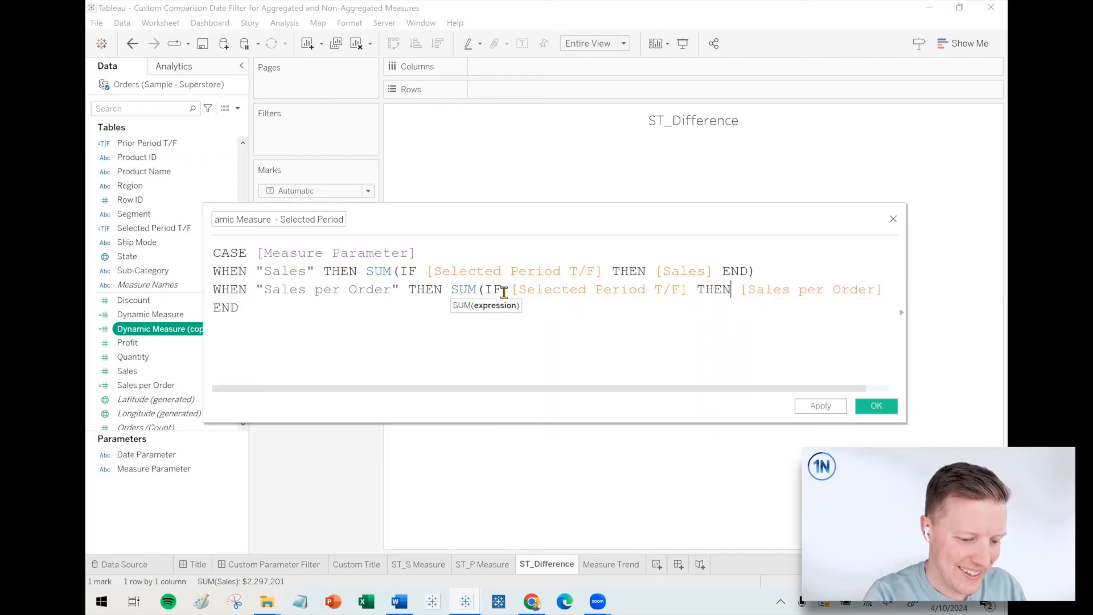
{"action": "left_click_drag", "start_coordinate": [908, 293], "coordinate": [865, 236]}
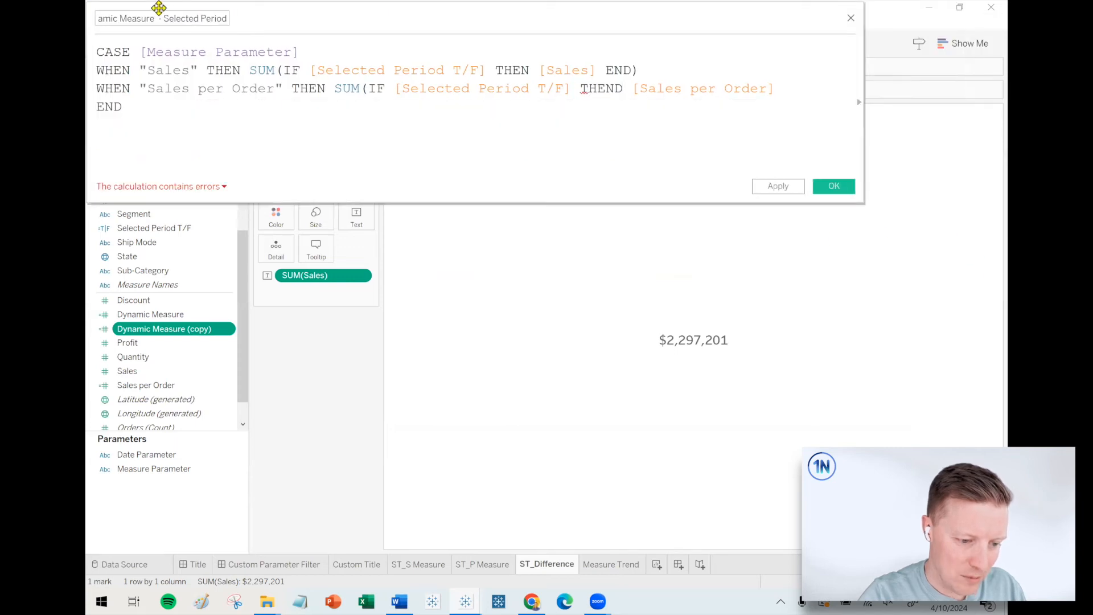
{"action": "left_click_drag", "start_coordinate": [155, 11], "coordinate": [184, 236]}
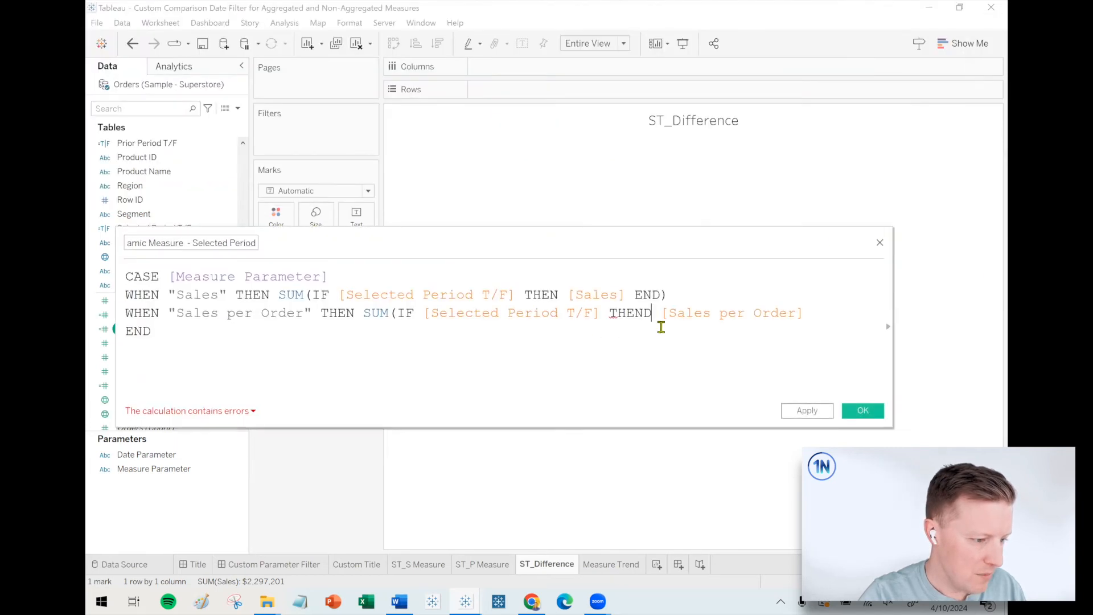
{"action": "key", "text": "BackSpace"}
{"action": "type", "text": "END)"}
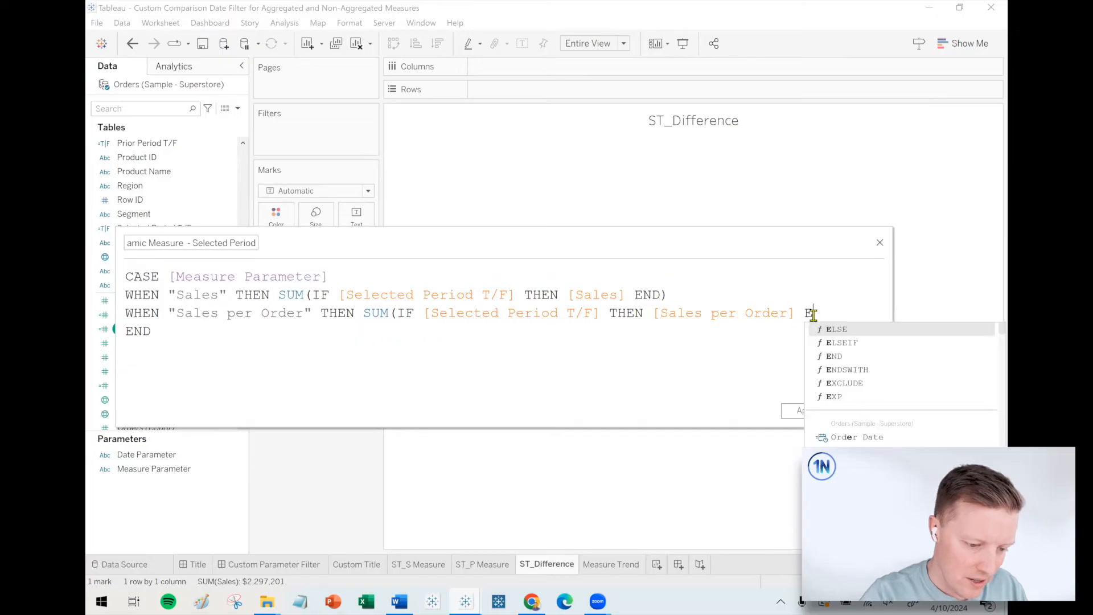
Look up the Sales per Order field's definition in the calculation editor's reference, and widen the editor to fit the whole formula.
{"action": "left_click", "coordinate": [729, 314]}
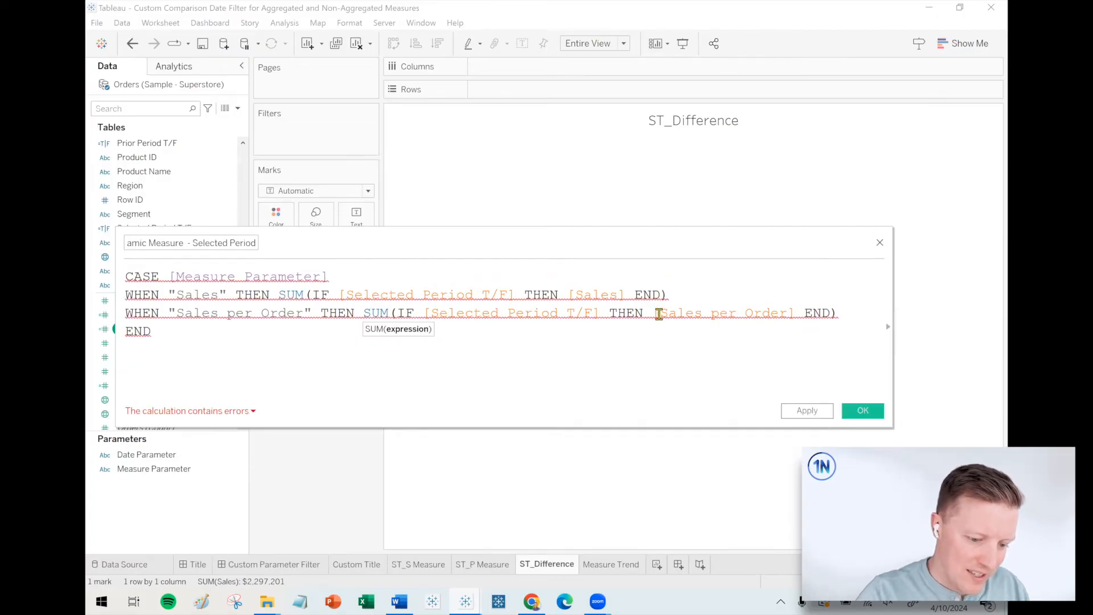
{"action": "left_click_drag", "start_coordinate": [116, 340], "coordinate": [365, 337]}
{"action": "left_click_drag", "start_coordinate": [629, 239], "coordinate": [503, 235]}
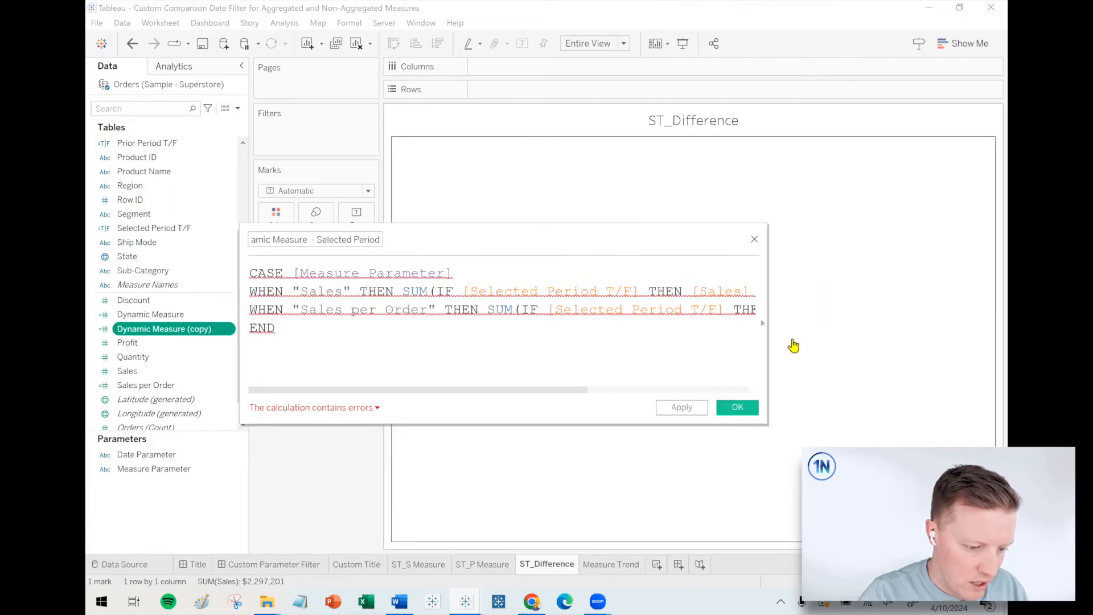
{"action": "left_click", "coordinate": [762, 326]}
{"action": "left_click_drag", "start_coordinate": [556, 390], "coordinate": [679, 390]}
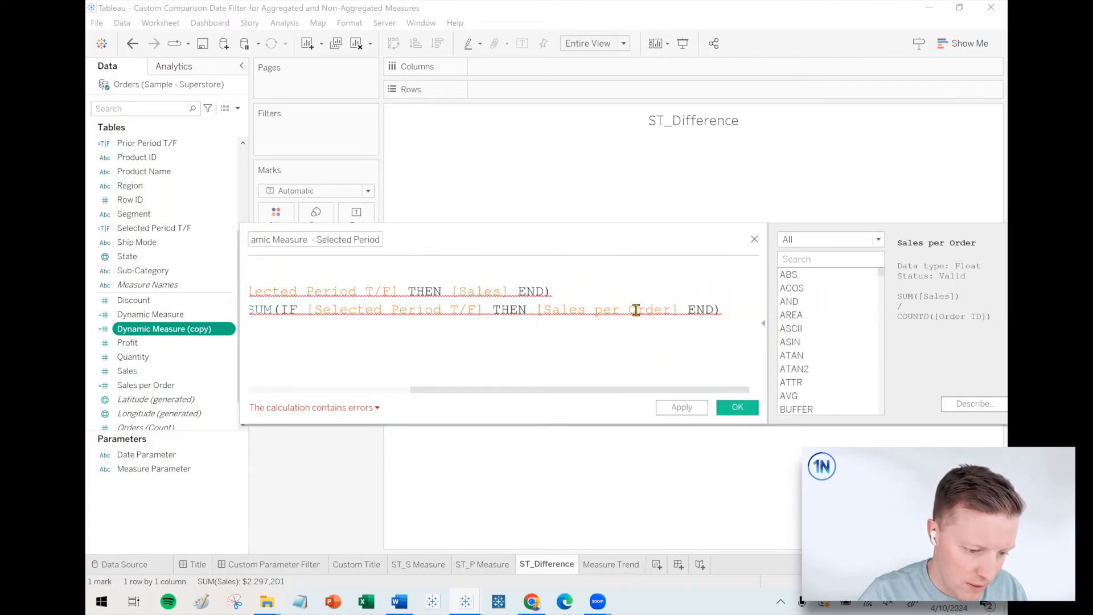
{"action": "left_click_drag", "start_coordinate": [630, 239], "coordinate": [488, 244]}
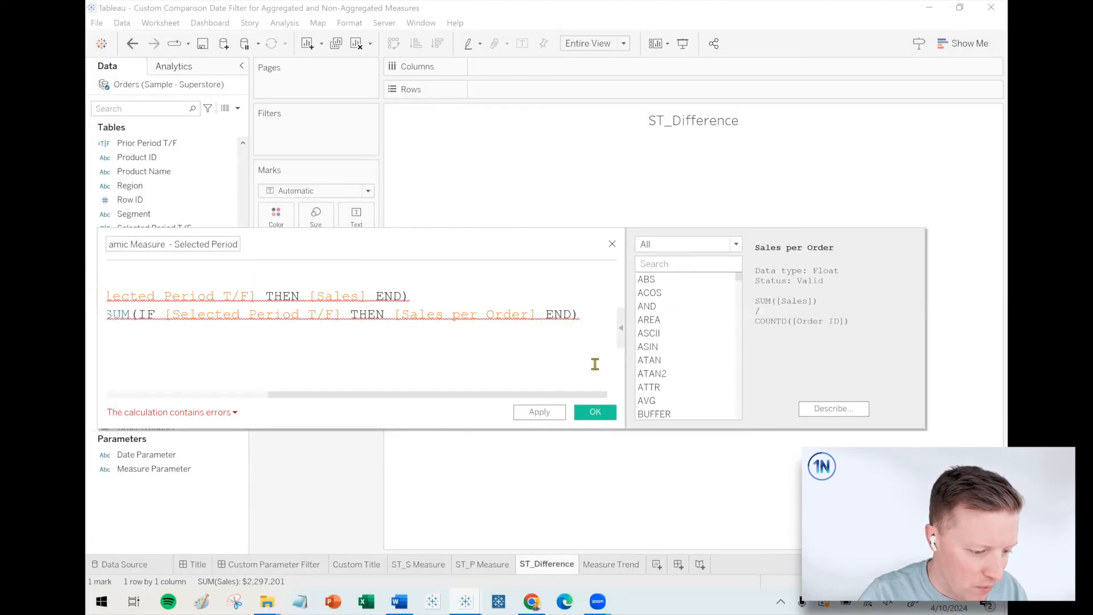
{"action": "left_click", "coordinate": [621, 328]}
{"action": "left_click_drag", "start_coordinate": [630, 317], "coordinate": [962, 304]}
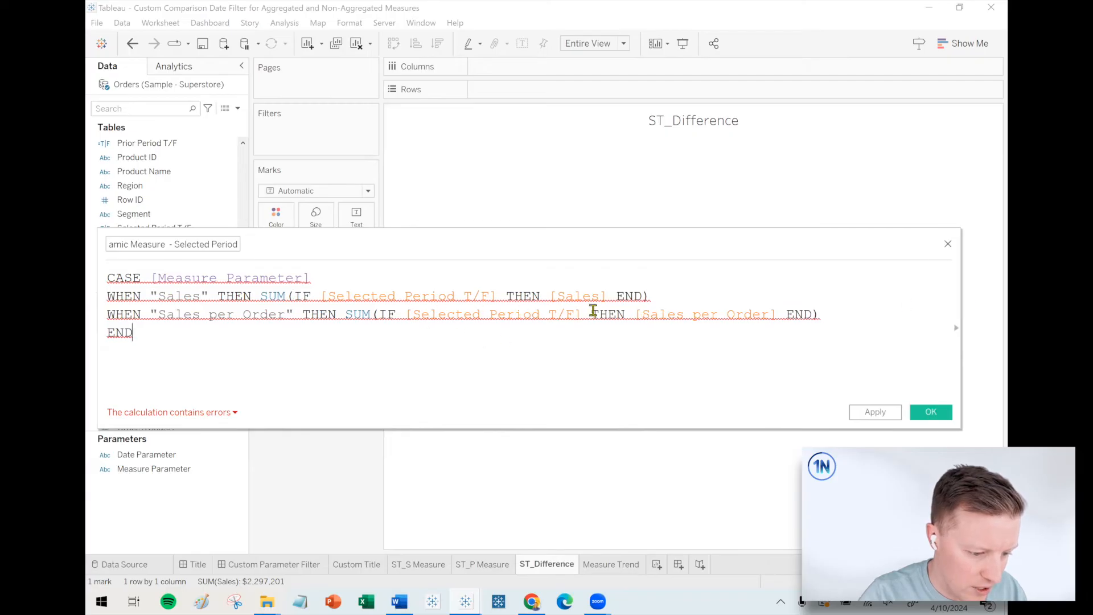
Replace [Sales per Order] with [Sales] inside the second SUM expression.
{"action": "left_click_drag", "start_coordinate": [636, 316], "coordinate": [774, 317]}
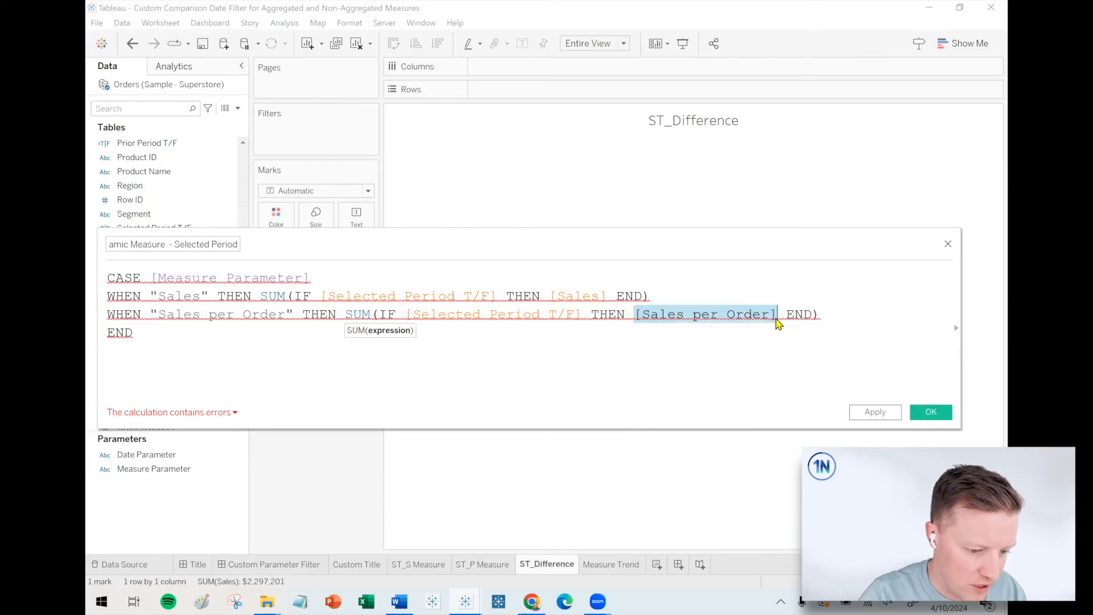
{"action": "type", "text": "sa"}
{"action": "key", "text": "Return"}
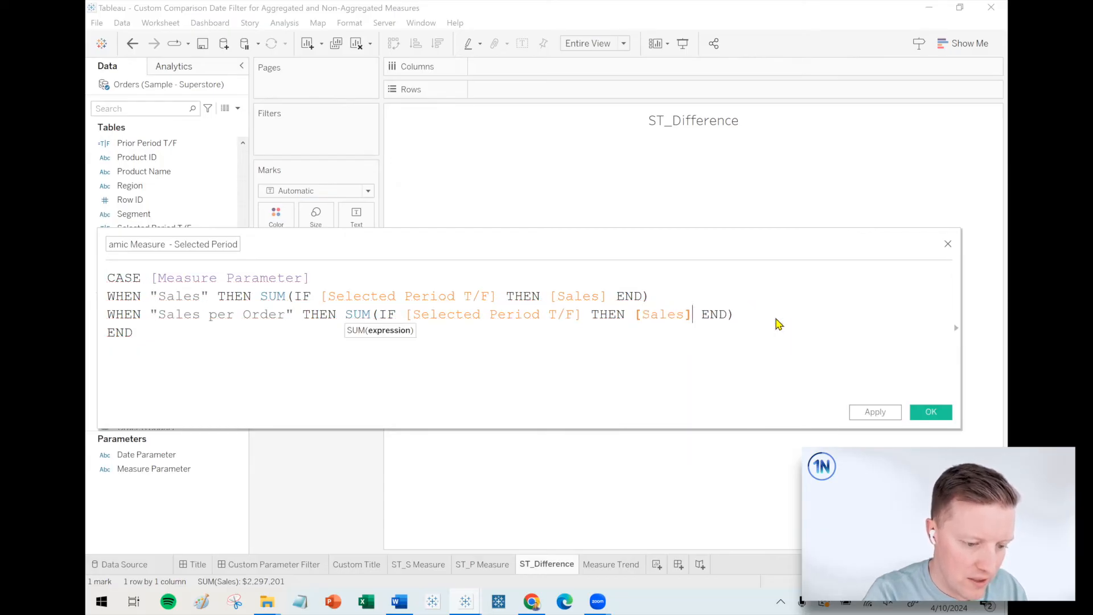
Divide the Sales per Order case's sum by COUNTD(IF [Selected Period T/F] THEN [Order ID] END).
{"action": "left_click", "coordinate": [770, 315]}
{"action": "type", "text": "/"}
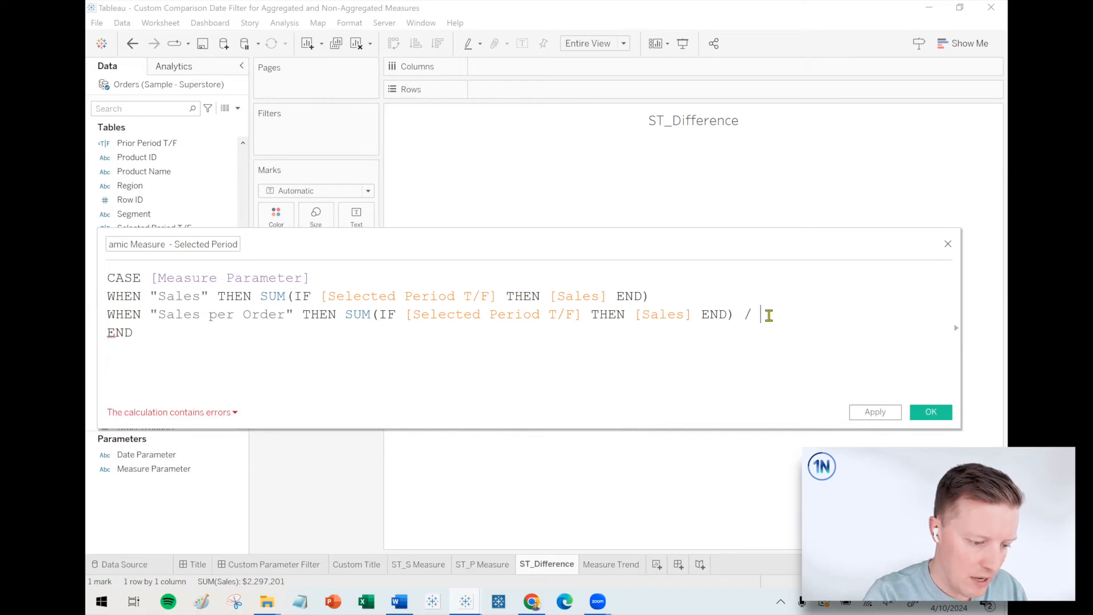
{"action": "type", "text": " countd"}
{"action": "key", "text": "Return"}
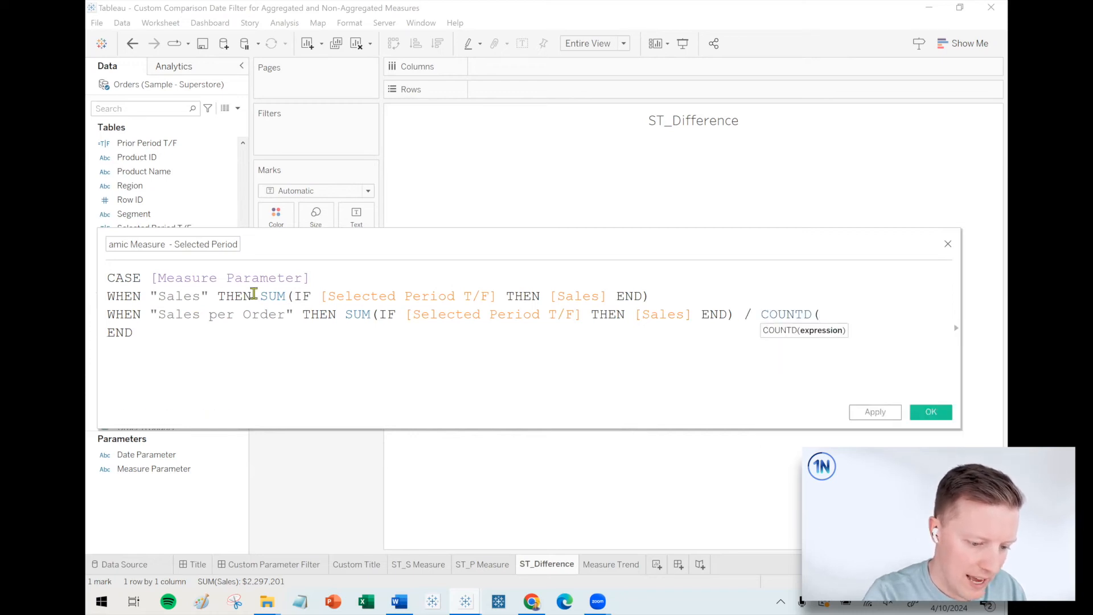
{"action": "left_click_drag", "start_coordinate": [378, 315], "coordinate": [631, 313]}
{"action": "key", "text": "ctrl+c"}
{"action": "left_click", "coordinate": [842, 312]}
{"action": "key", "text": "ctrl+v"}
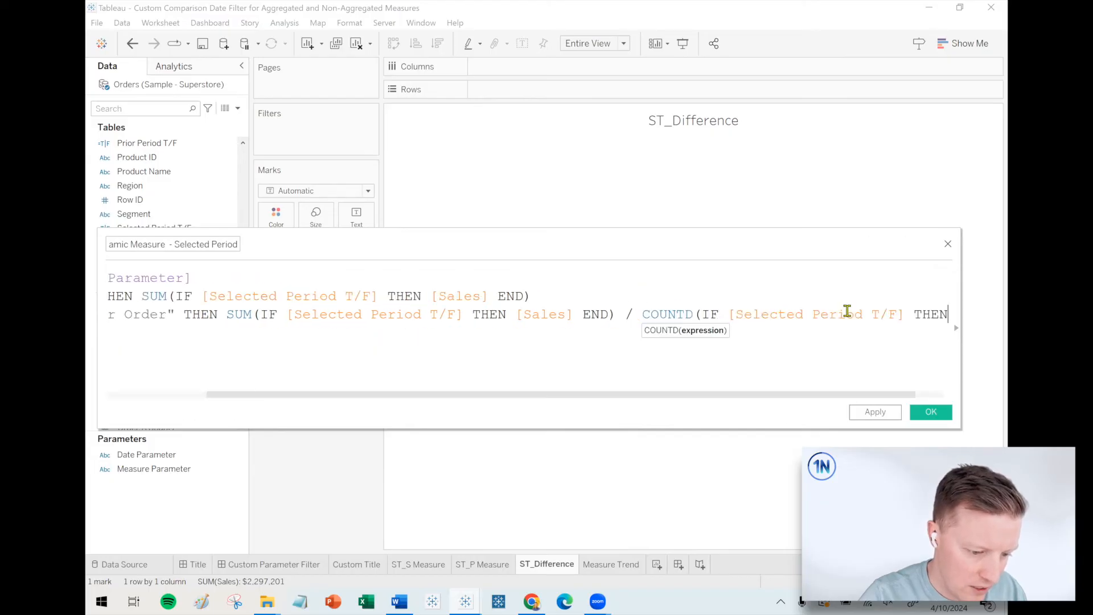
{"action": "type", "text": "ord"}
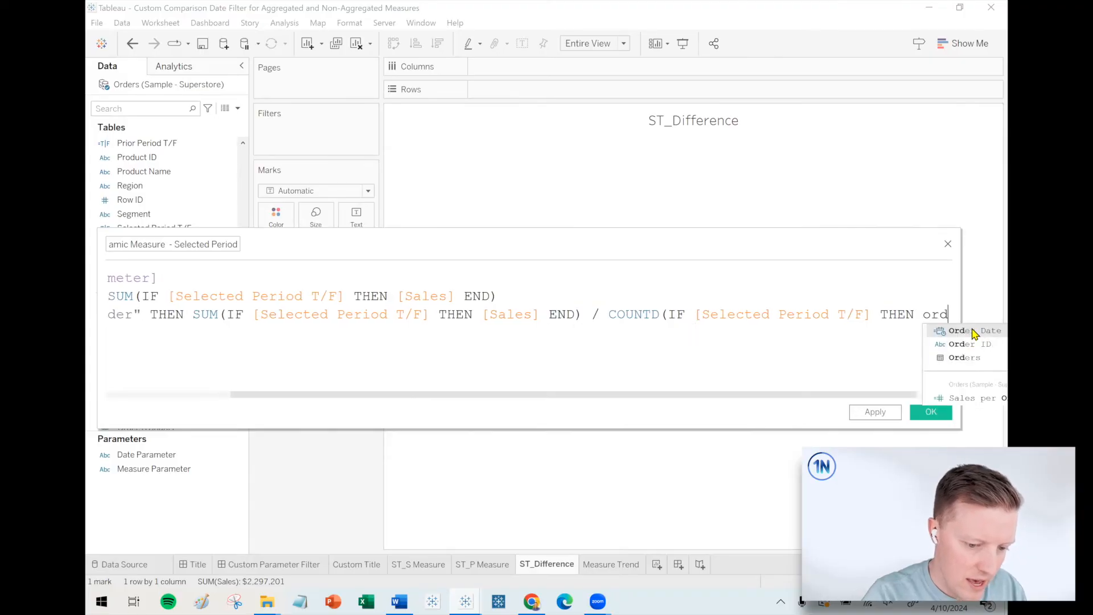
{"action": "key", "text": "Down"}
{"action": "key", "text": "Return"}
{"action": "type", "text": "END)"}
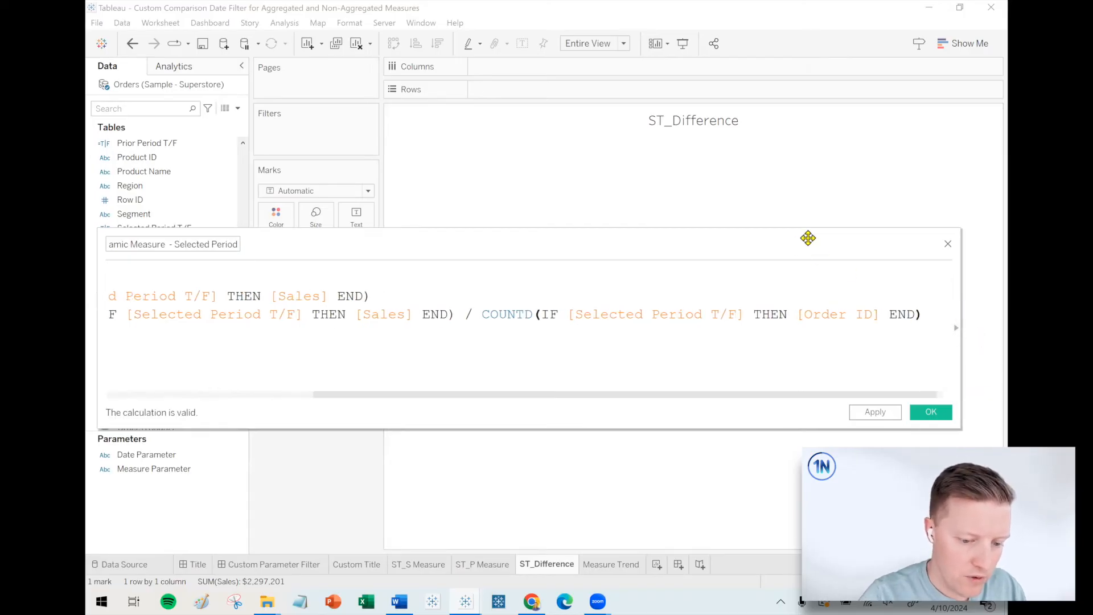
Put the COUNTD division on its own line indented beneath the second SUM, and save the Selected Period calculation.
{"action": "left_click_drag", "start_coordinate": [808, 239], "coordinate": [869, 206]}
{"action": "left_click", "coordinate": [528, 282]}
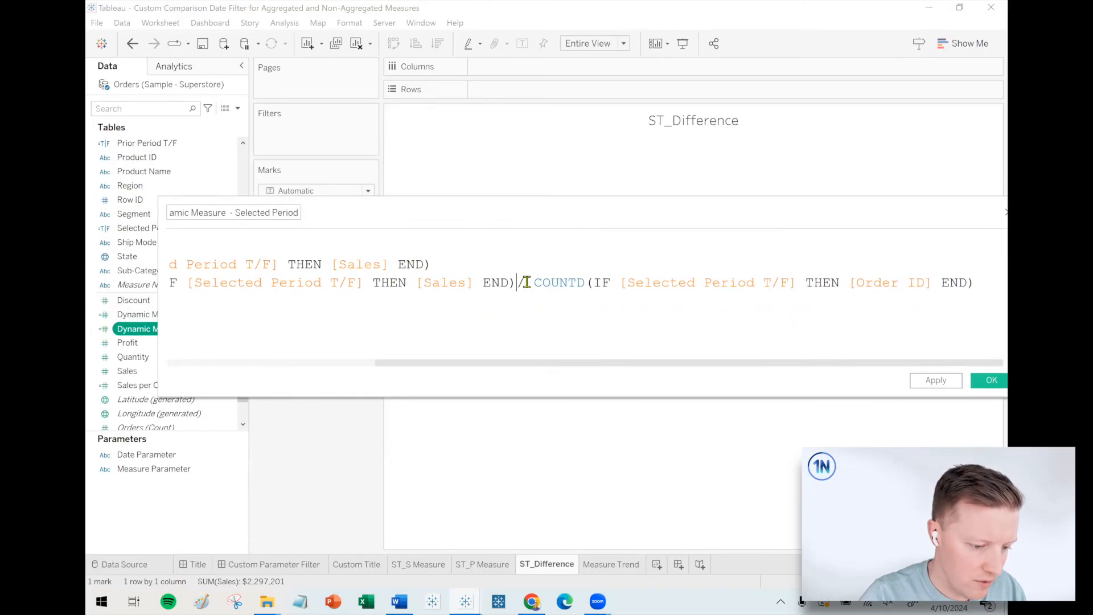
{"action": "key", "text": "Return"}
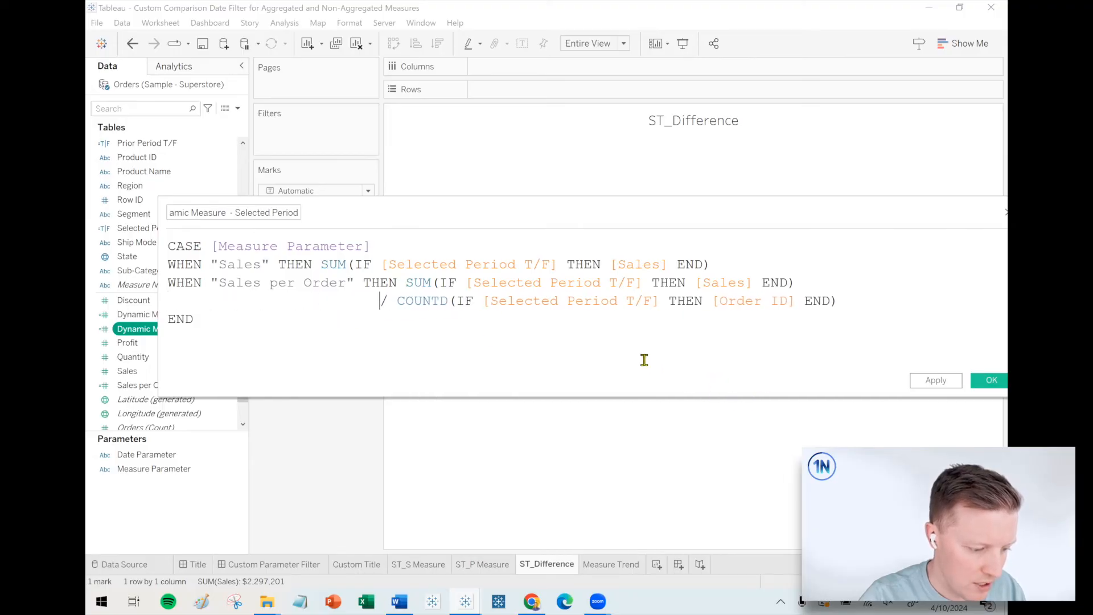
{"action": "key", "text": "BackSpace"}
{"action": "key", "text": "BackSpace"}
{"action": "key", "text": "BackSpace"}
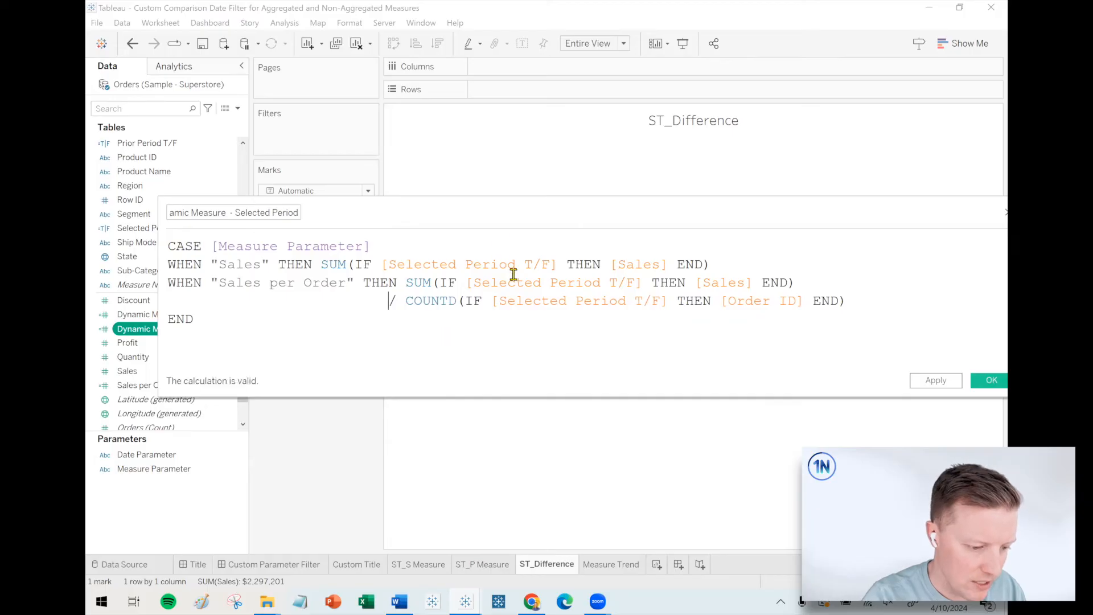
{"action": "left_click", "coordinate": [463, 341]}
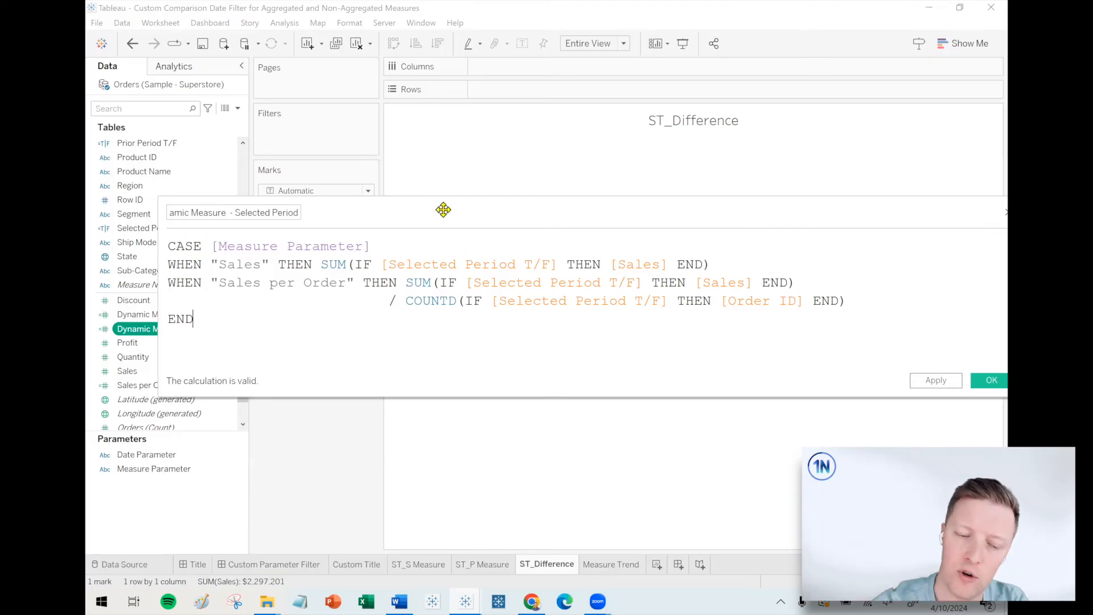
{"action": "left_click_drag", "start_coordinate": [442, 208], "coordinate": [405, 193]}
{"action": "left_click", "coordinate": [954, 368]}
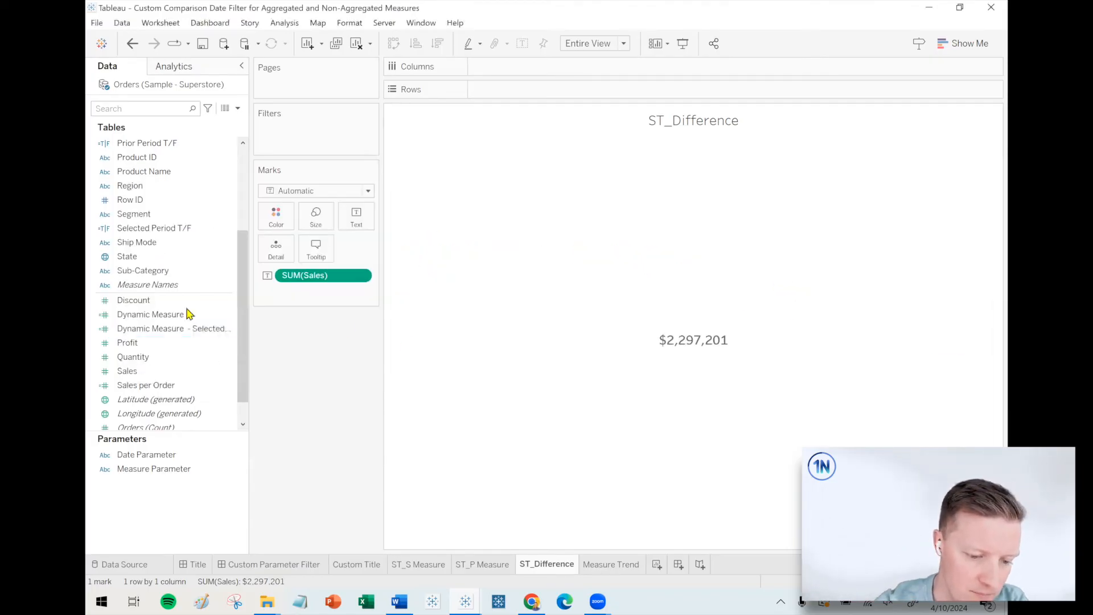
Duplicate the Dynamic Measure - Selected Period field and open the copy for editing, naming it "Dynamic Measure - Prior Period".
{"action": "right_click", "coordinate": [178, 335]}
{"action": "left_click", "coordinate": [218, 127]}
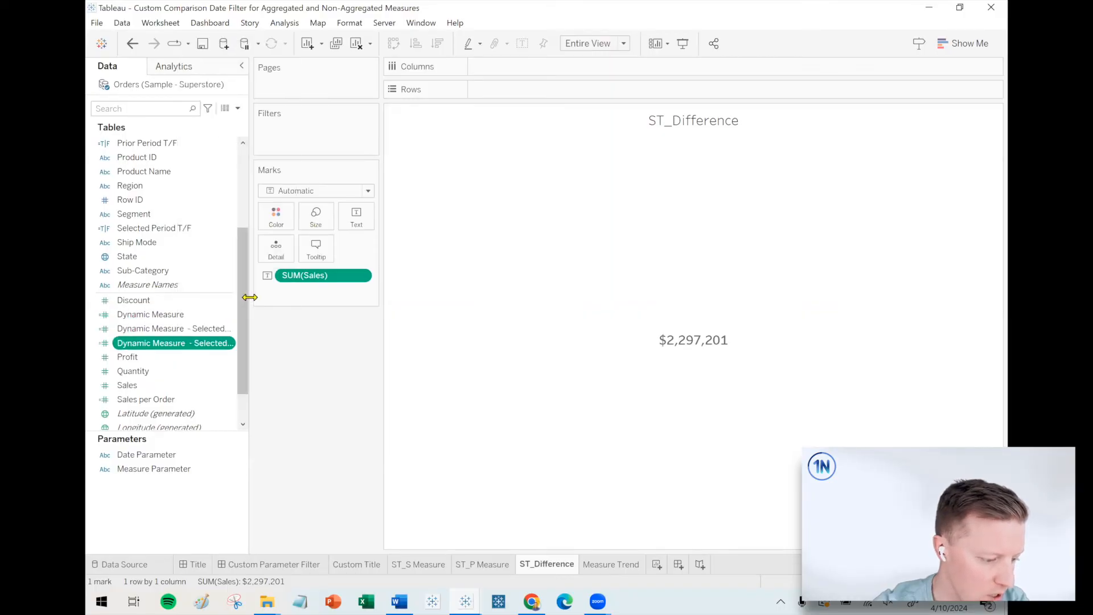
{"action": "right_click", "coordinate": [227, 345]}
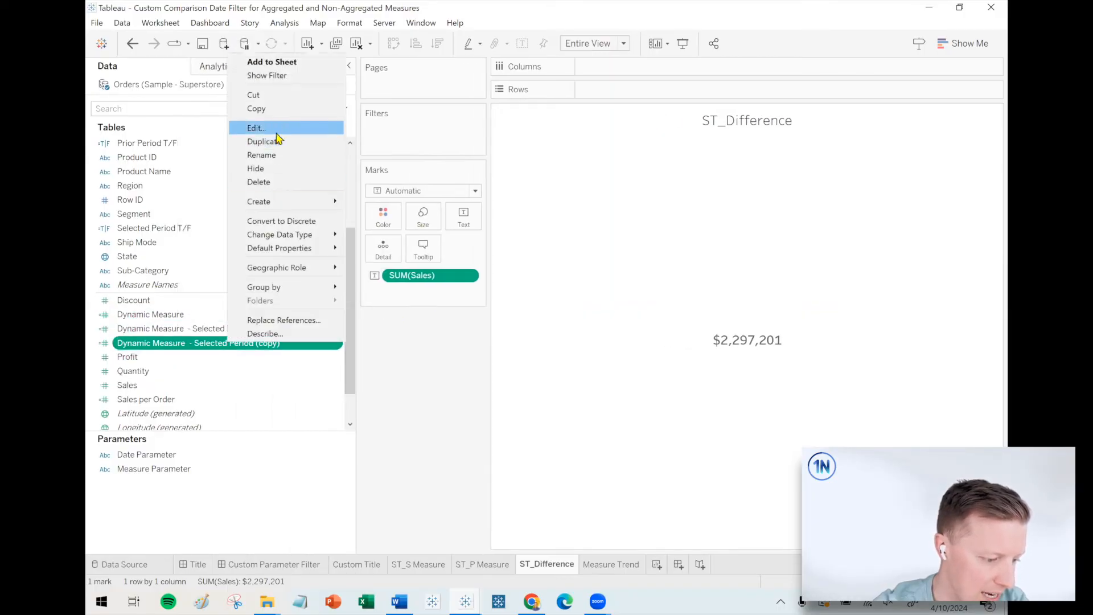
{"action": "left_click", "coordinate": [277, 126]}
{"action": "left_click_drag", "start_coordinate": [170, 199], "coordinate": [204, 199]}
{"action": "type", "text": "Prior"}
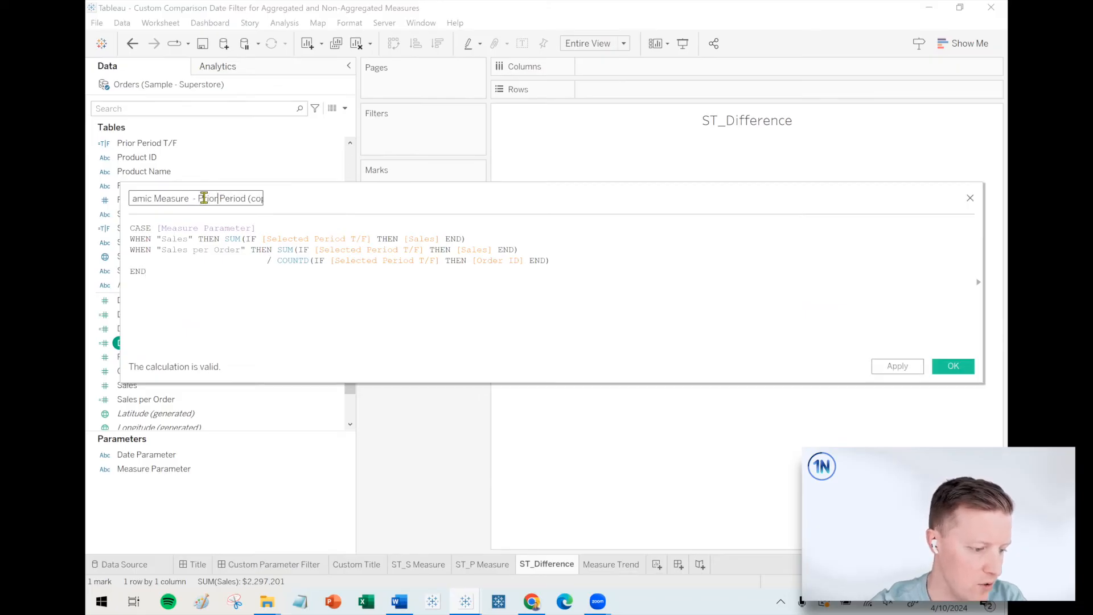
{"action": "left_click_drag", "start_coordinate": [247, 197], "coordinate": [476, 184]}
{"action": "key", "text": "BackSpace"}
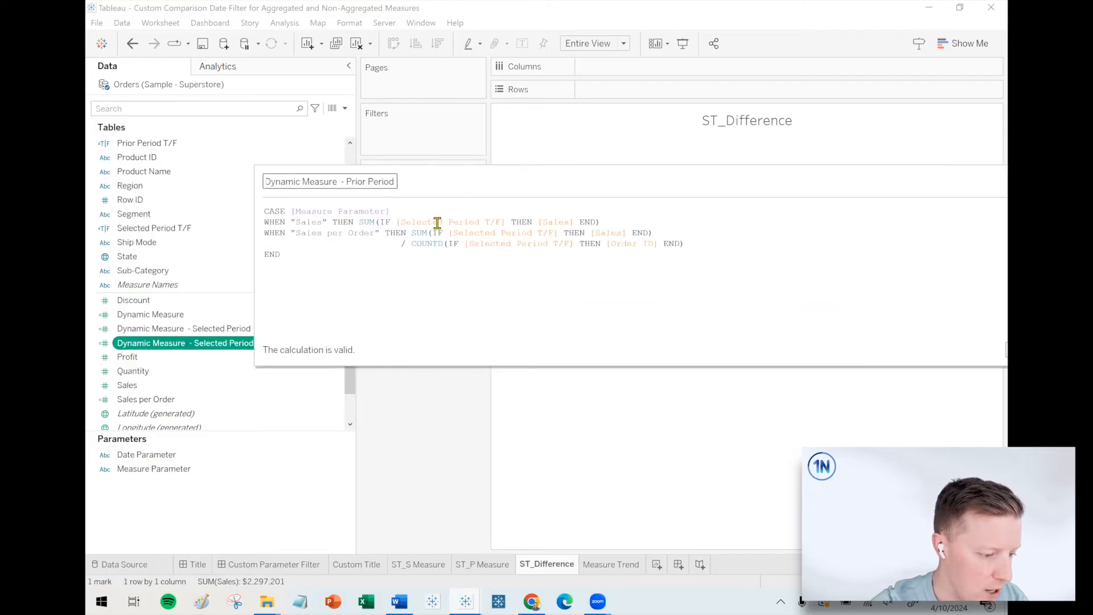
Replace all three [Selected Period T/F] references with [Prior Period T/F] in the Prior Period calculation and save it.
{"action": "left_click_drag", "start_coordinate": [443, 224], "coordinate": [404, 221]}
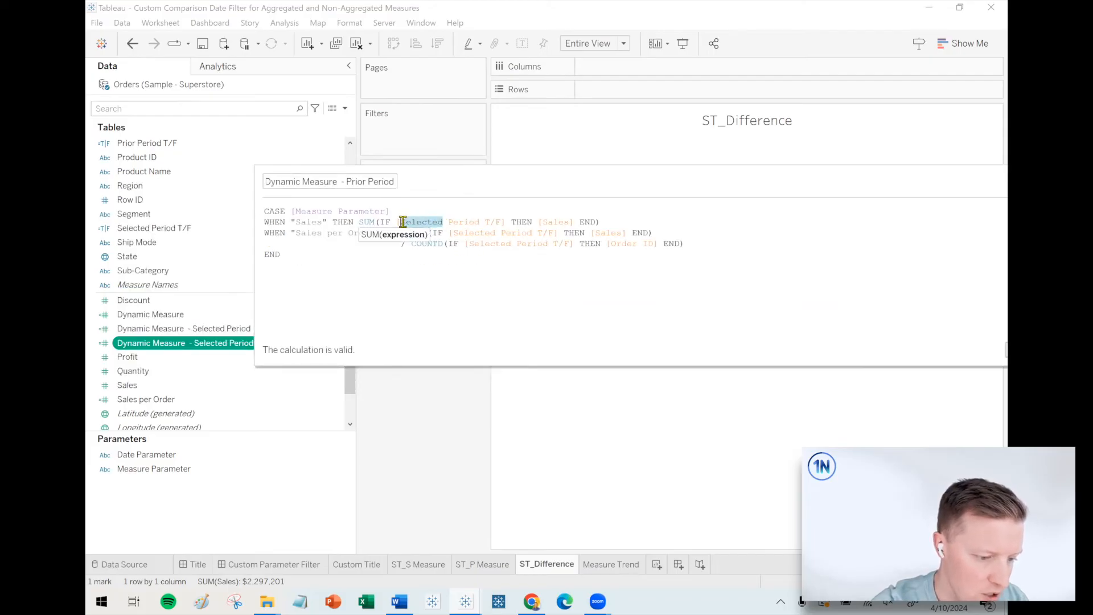
{"action": "type", "text": "Prior"}
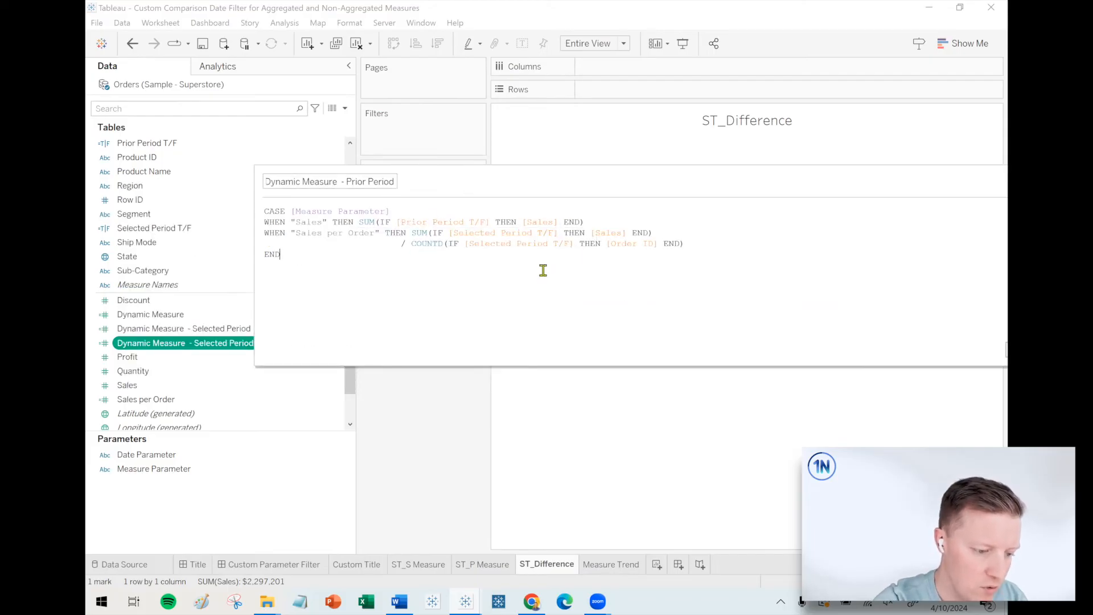
{"action": "left_click_drag", "start_coordinate": [492, 234], "coordinate": [455, 235]}
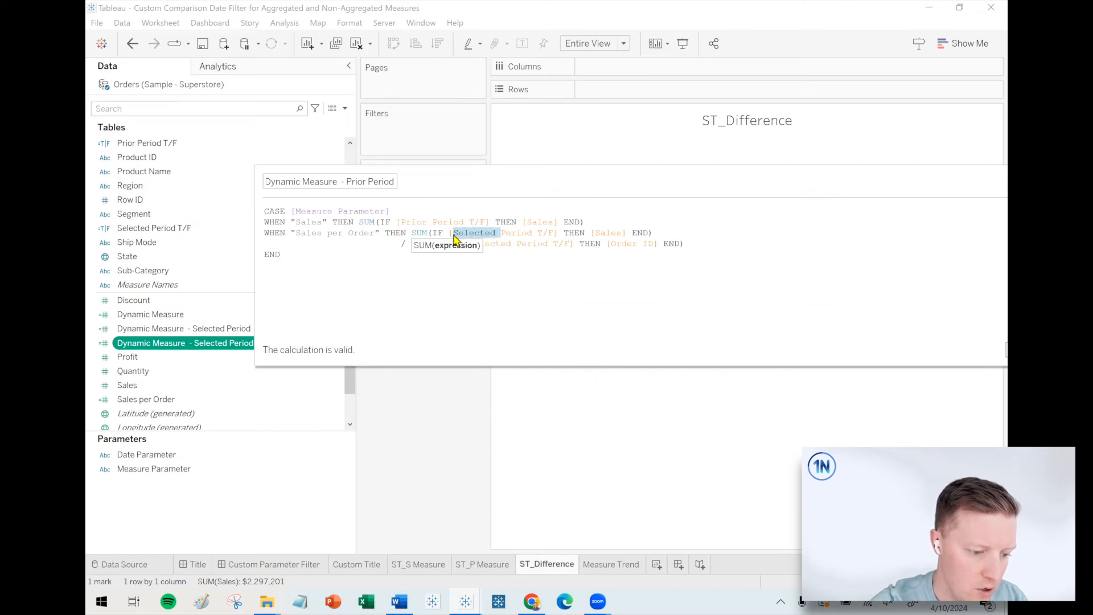
{"action": "type", "text": "Prior"}
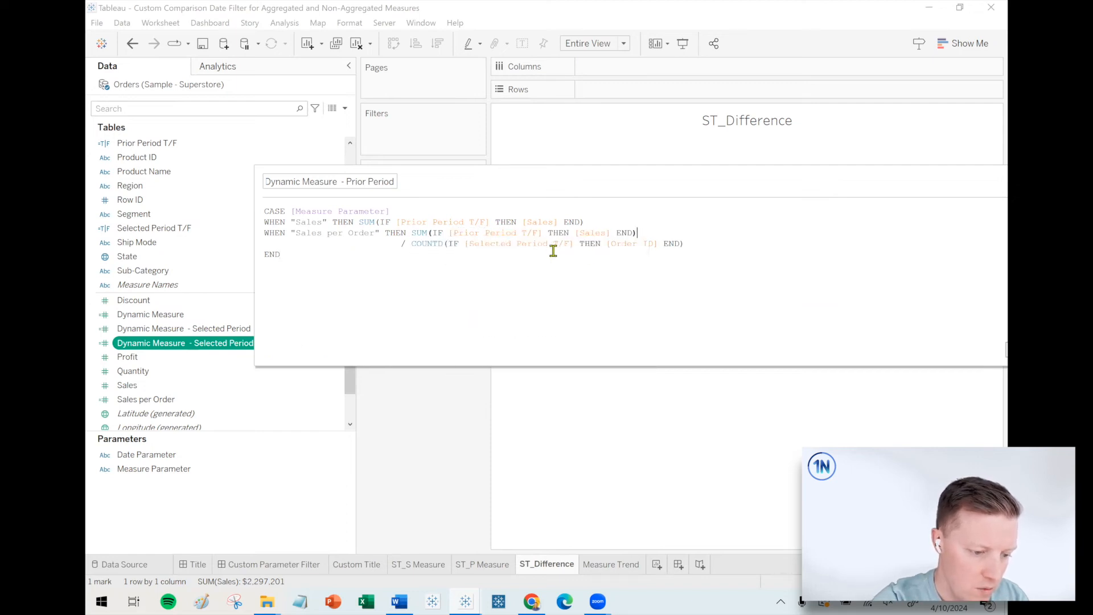
{"action": "left_click_drag", "start_coordinate": [513, 243], "coordinate": [470, 247]}
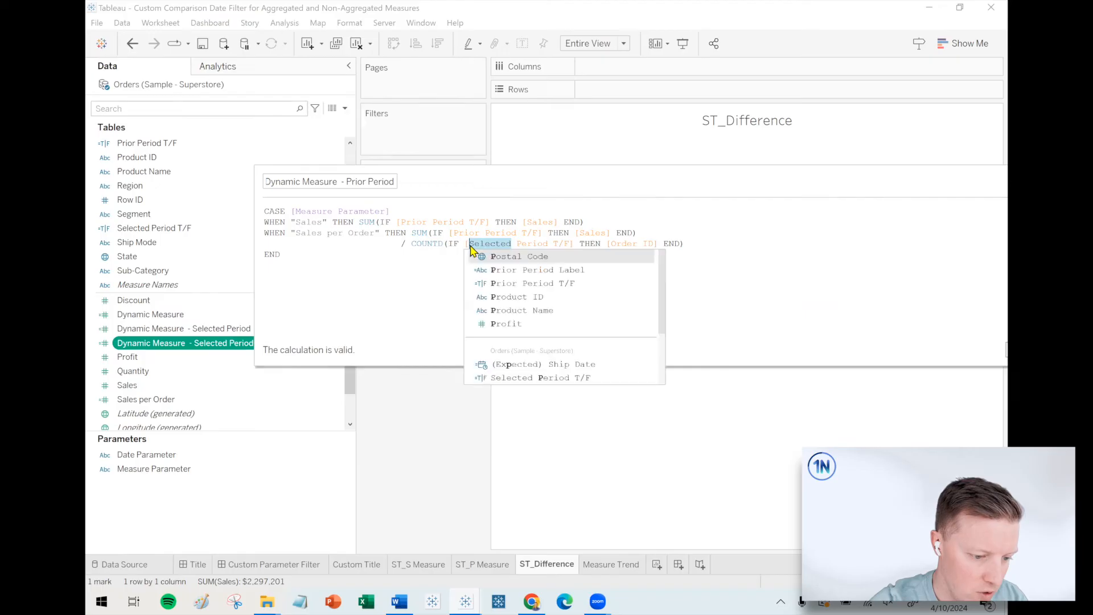
{"action": "type", "text": "Prior"}
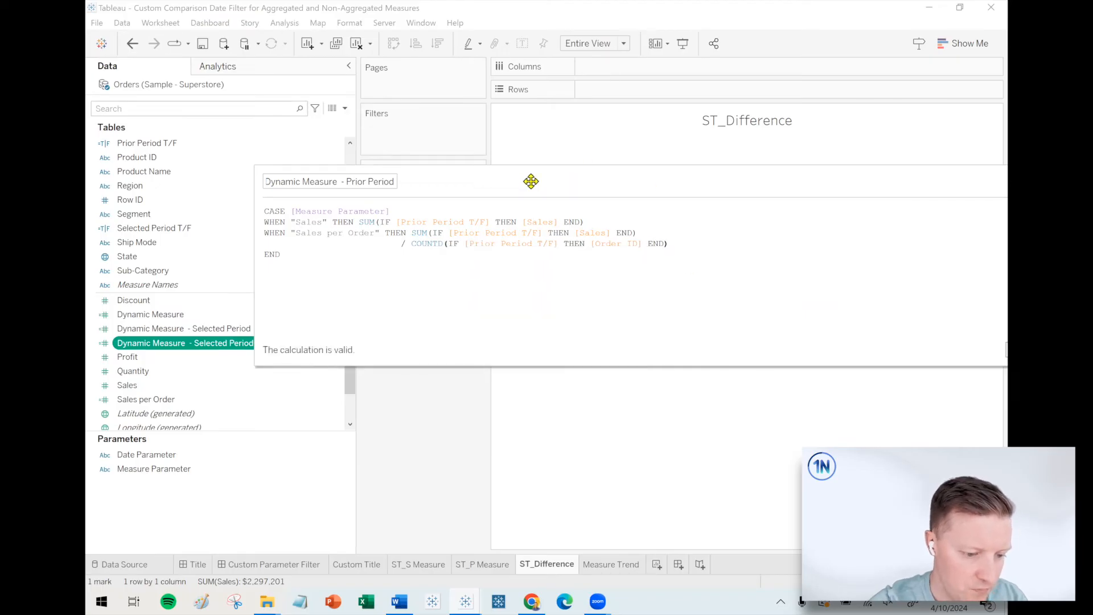
{"action": "left_click_drag", "start_coordinate": [530, 181], "coordinate": [415, 192]}
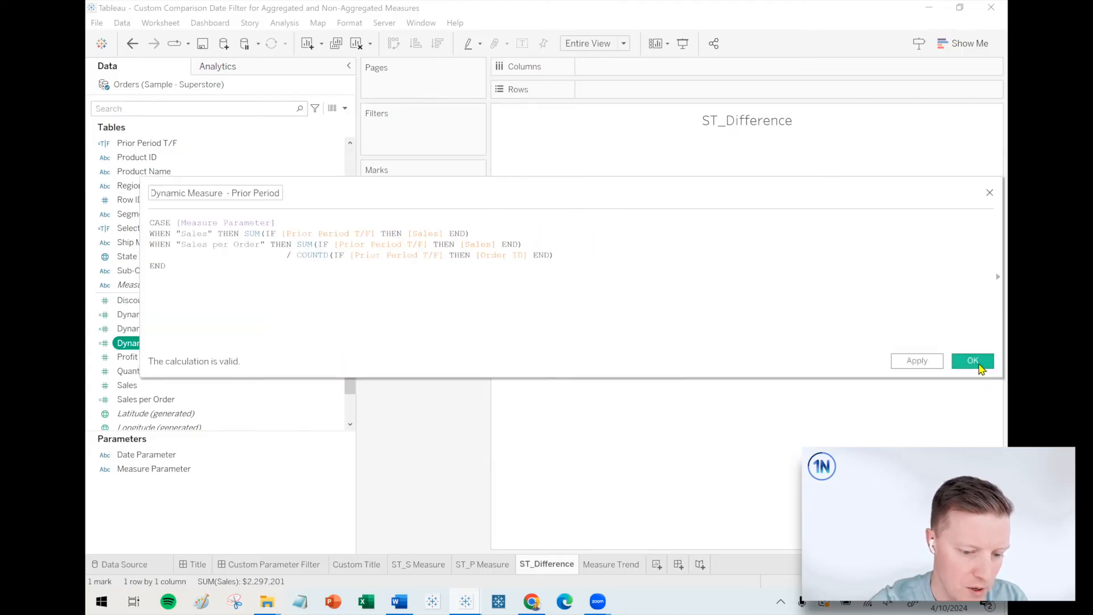
{"action": "left_click", "coordinate": [974, 361]}
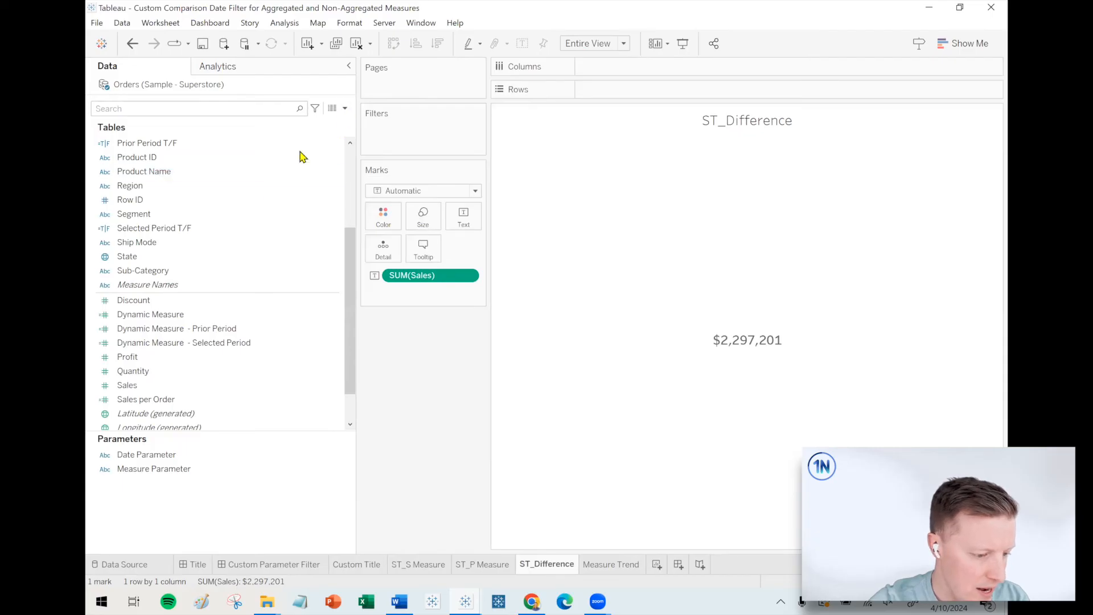
Create a calculated field named "Difference" that subtracts [Dynamic Measure - Prior Period] from [Dynamic Measure - Selected Period].
{"action": "left_click", "coordinate": [344, 108]}
{"action": "left_click", "coordinate": [325, 120]}
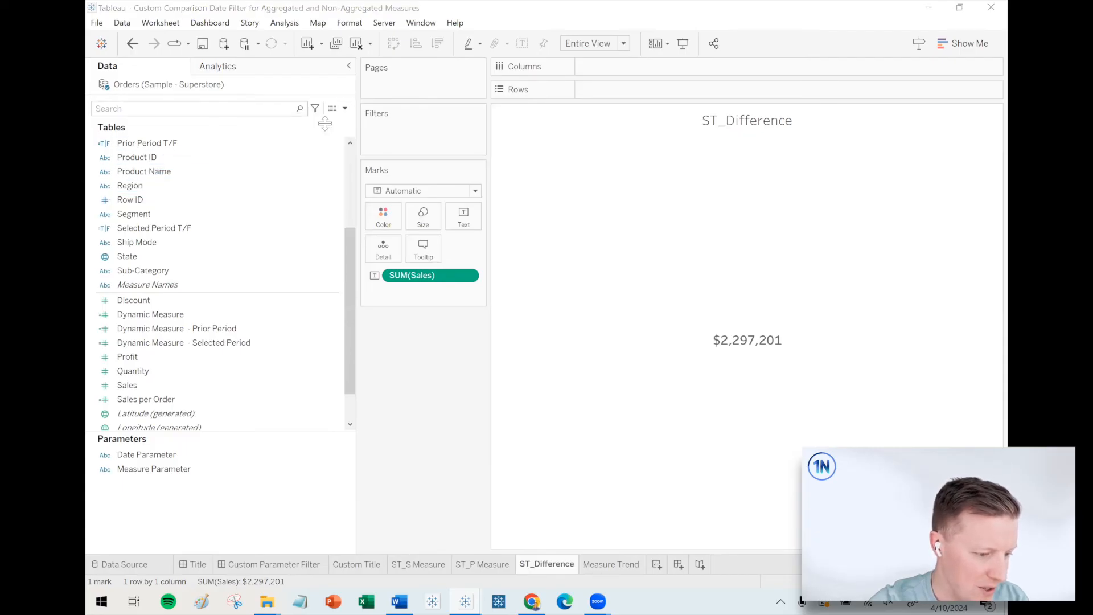
{"action": "type", "text": "Difference"}
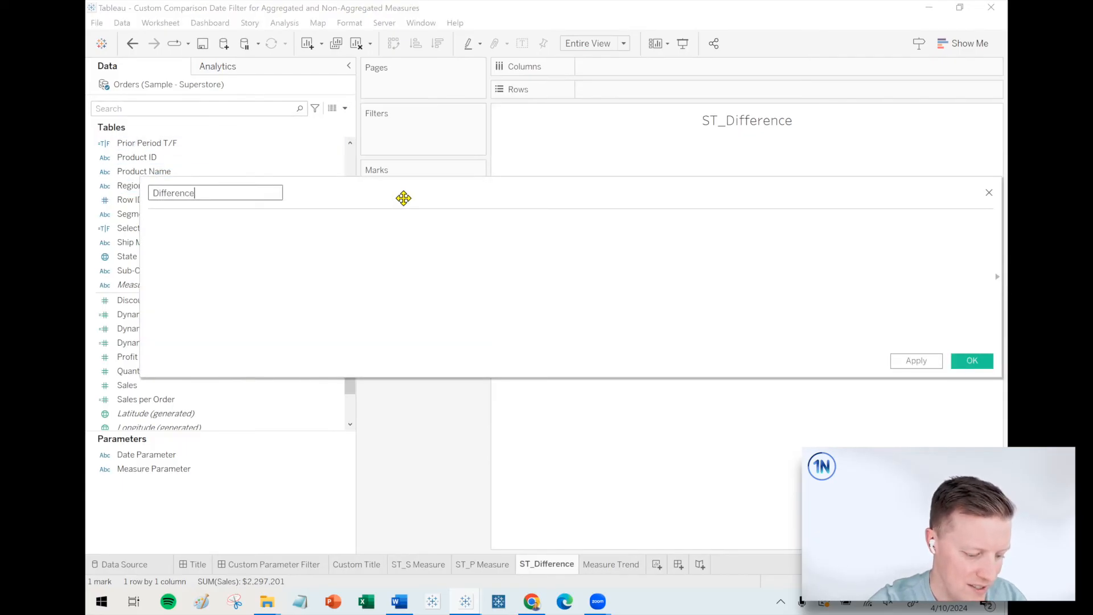
{"action": "left_click_drag", "start_coordinate": [333, 191], "coordinate": [402, 192]}
{"action": "left_click_drag", "start_coordinate": [238, 221], "coordinate": [411, 219]}
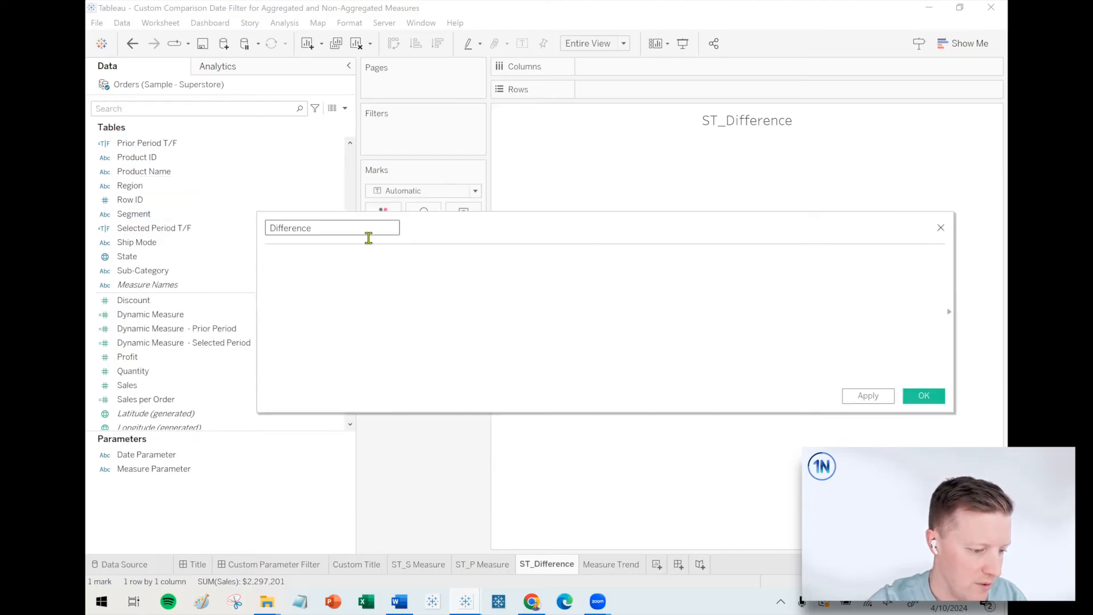
{"action": "left_click_drag", "start_coordinate": [182, 342], "coordinate": [442, 314]}
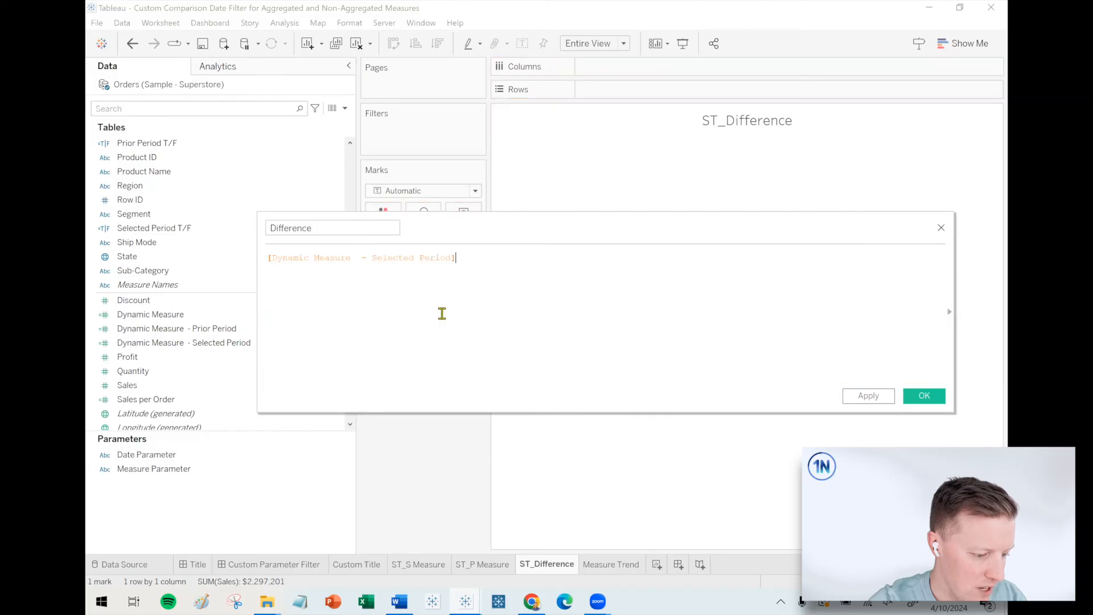
{"action": "left_click_drag", "start_coordinate": [183, 328], "coordinate": [602, 321]}
Wrap each of the two measures in the Difference formula in ZN() and save the calculation.
{"action": "type", "text": "ZN("}
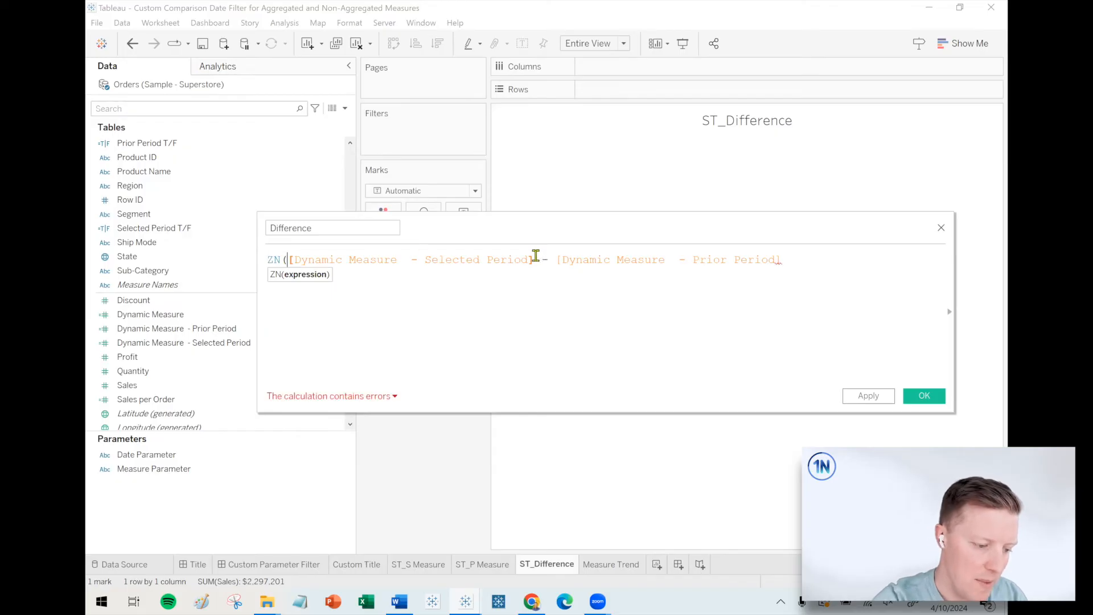
{"action": "left_click", "coordinate": [535, 259]}
{"action": "type", "text": ")"}
{"action": "left_click", "coordinate": [565, 258]}
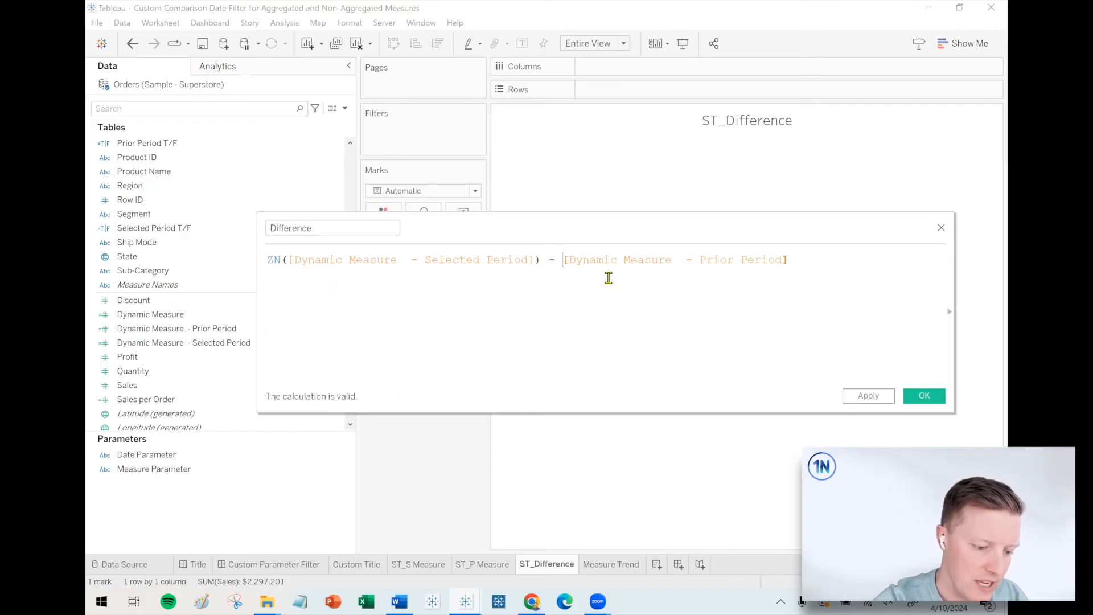
{"action": "type", "text": "ZN("}
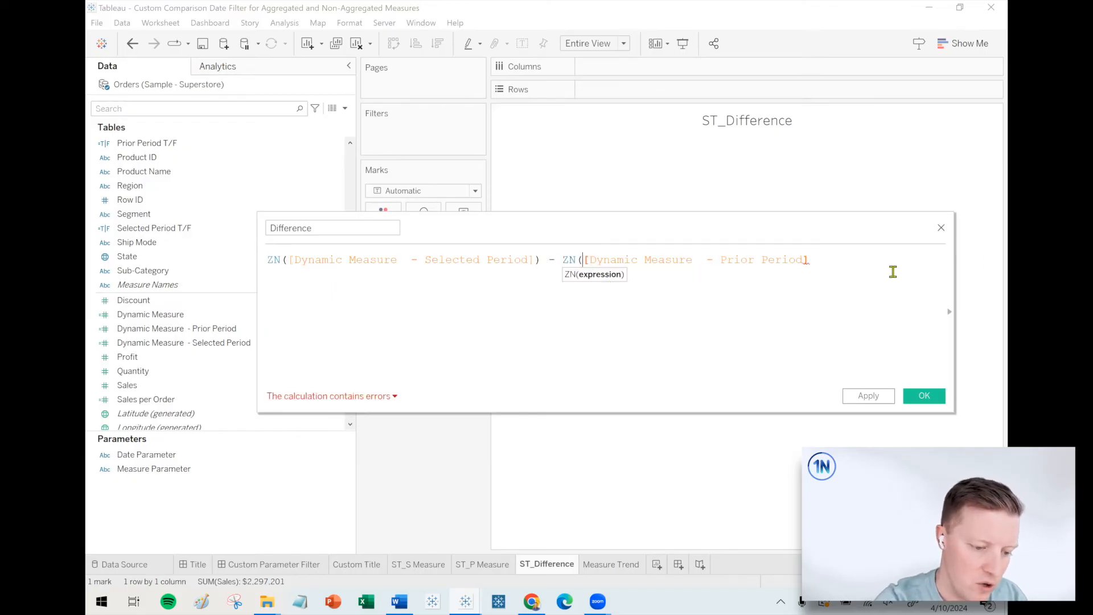
{"action": "type", "text": ")"}
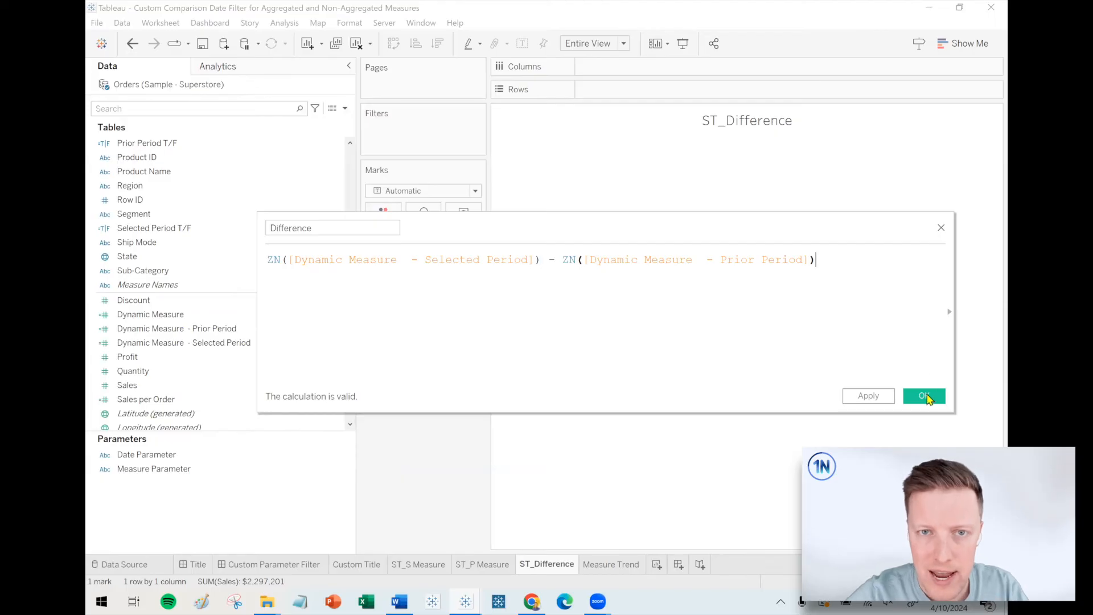
{"action": "key", "text": "Return"}
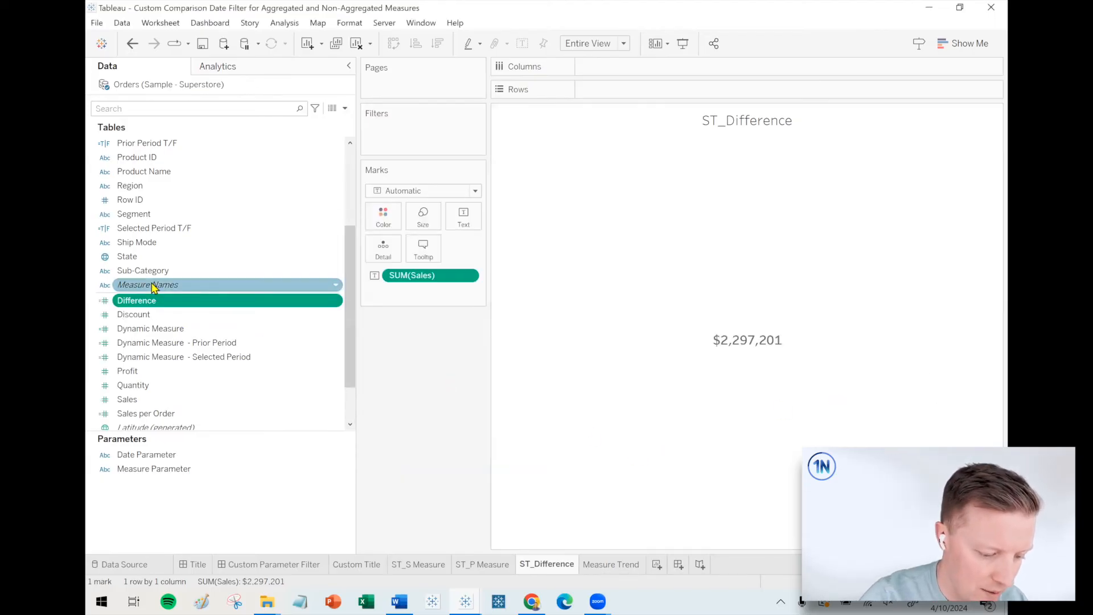
Replace SUM(Sales) with Difference as the sheet's text mark, and switch to the Custom Parameter Filter dashboard with a narrower side pane.
{"action": "left_click_drag", "start_coordinate": [141, 301], "coordinate": [415, 275]}
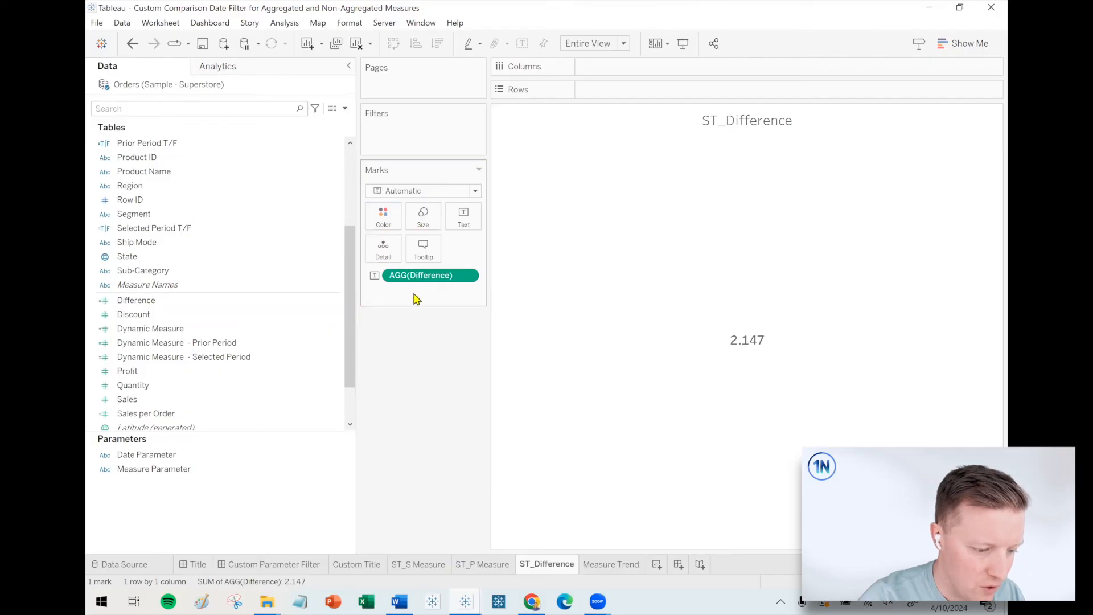
{"action": "left_click", "coordinate": [304, 563]}
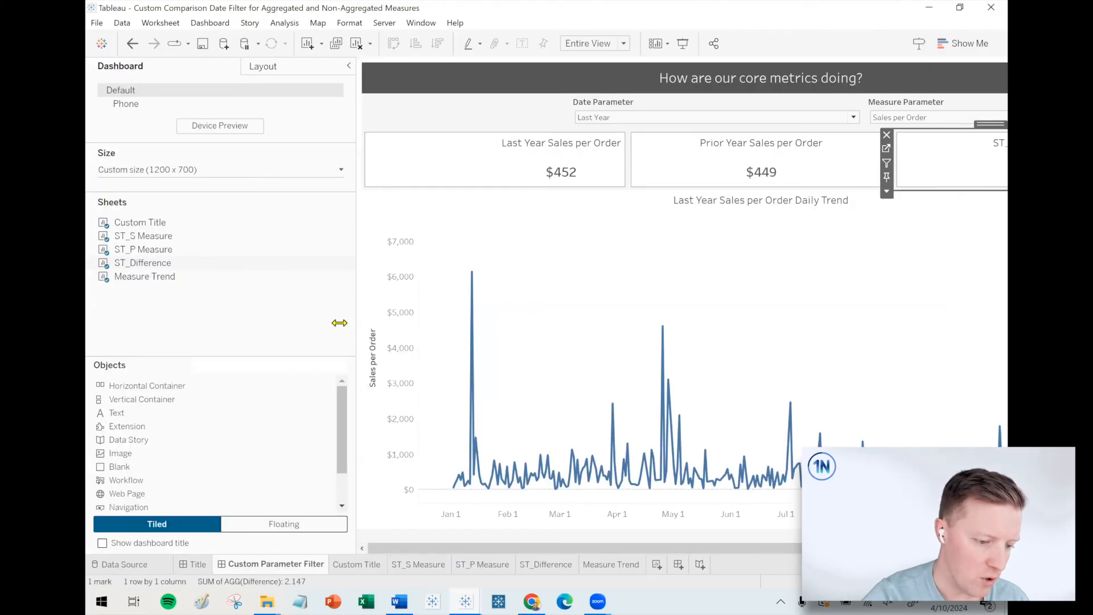
{"action": "left_click_drag", "start_coordinate": [353, 323], "coordinate": [236, 323]}
Reset the fit of the Last Year Sales per Order card by switching it to Standard and back to Entire View.
{"action": "left_click", "coordinate": [393, 177]}
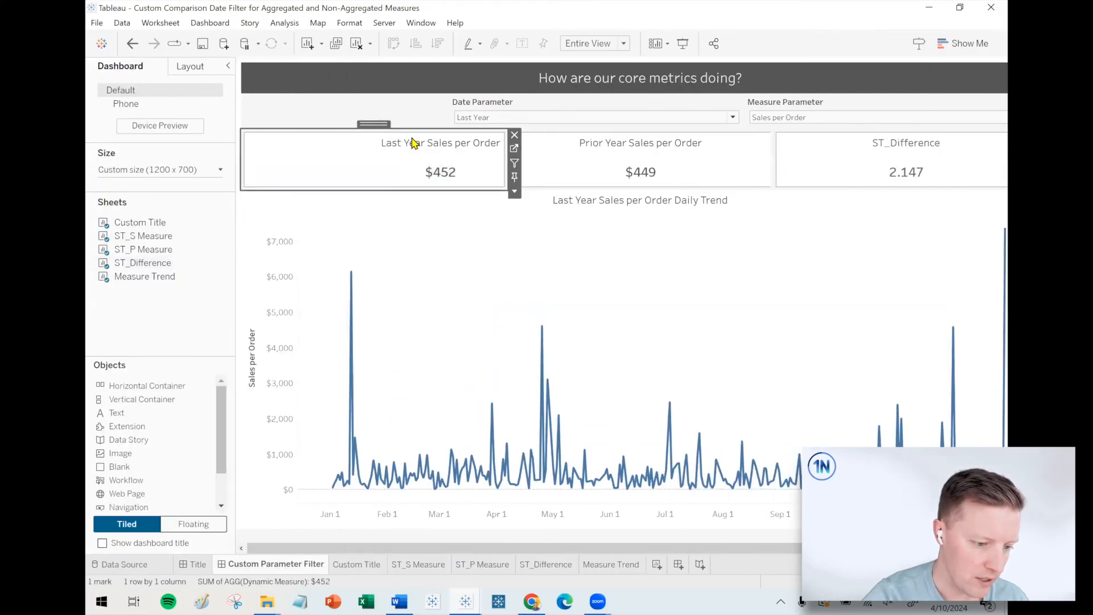
{"action": "left_click", "coordinate": [609, 49]}
{"action": "left_click", "coordinate": [592, 54]}
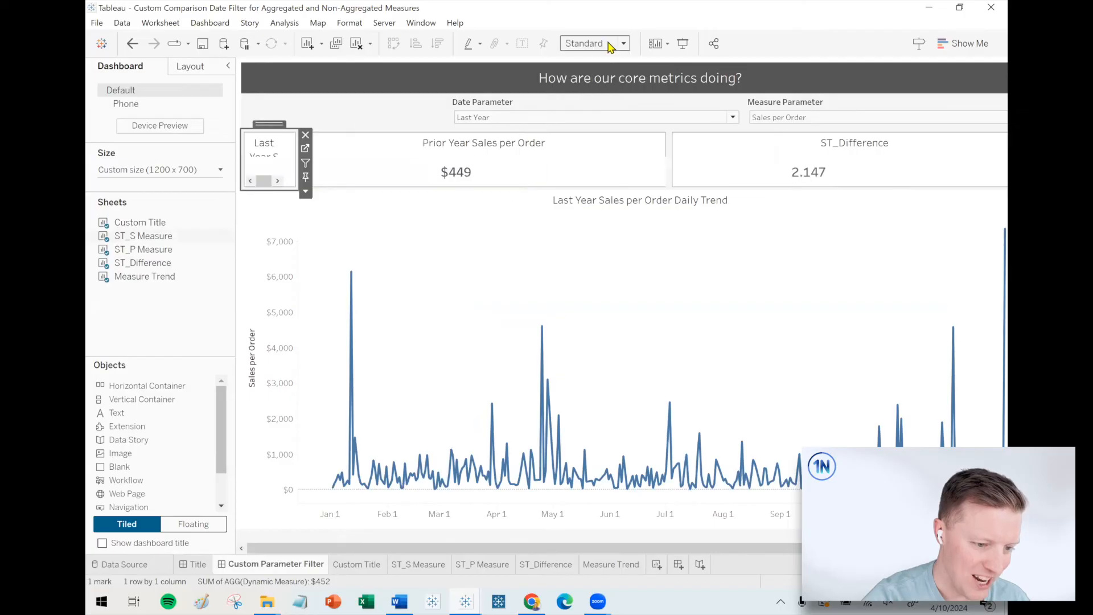
{"action": "left_click", "coordinate": [593, 45]}
{"action": "left_click", "coordinate": [585, 90]}
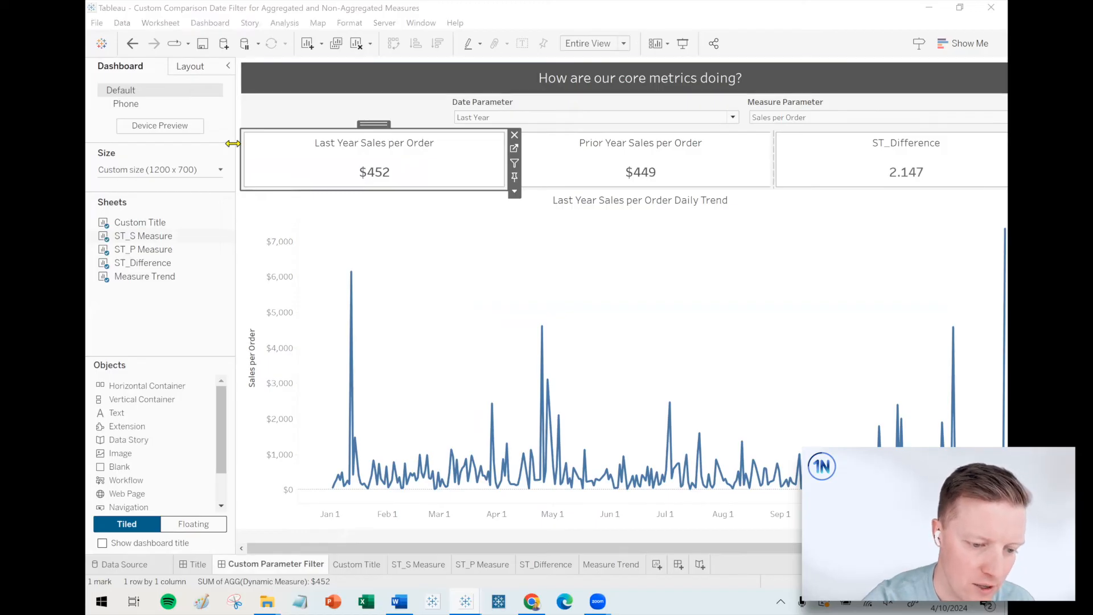
Set the Measure Parameter to Sales and compare the selected period, prior period and difference cards.
{"action": "left_click", "coordinate": [753, 121]}
{"action": "left_click", "coordinate": [749, 134]}
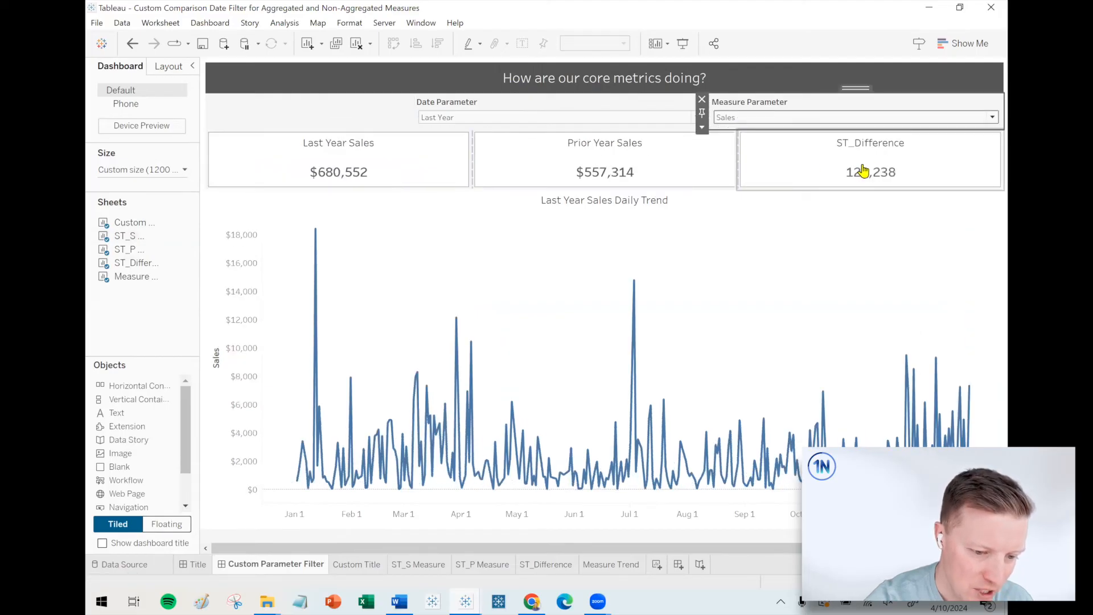
{"action": "left_click", "coordinate": [340, 179]}
{"action": "left_click", "coordinate": [558, 176]}
{"action": "left_click", "coordinate": [829, 180]}
Set the Date Parameter to Year to Date and check the difference card against the two period cards.
{"action": "left_click", "coordinate": [524, 112]}
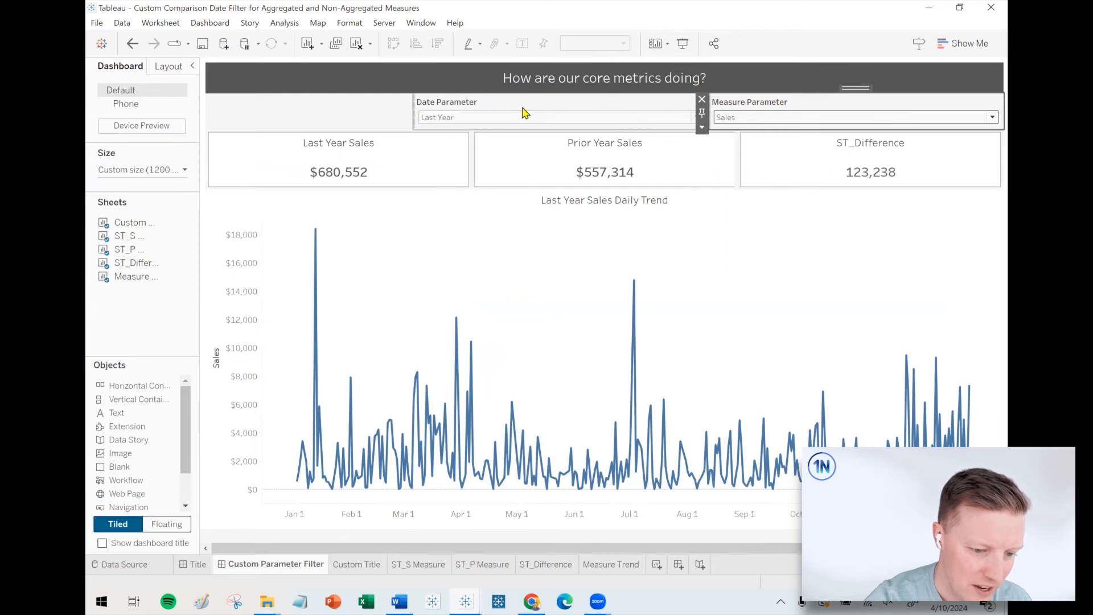
{"action": "left_click", "coordinate": [483, 126]}
{"action": "left_click", "coordinate": [471, 133]}
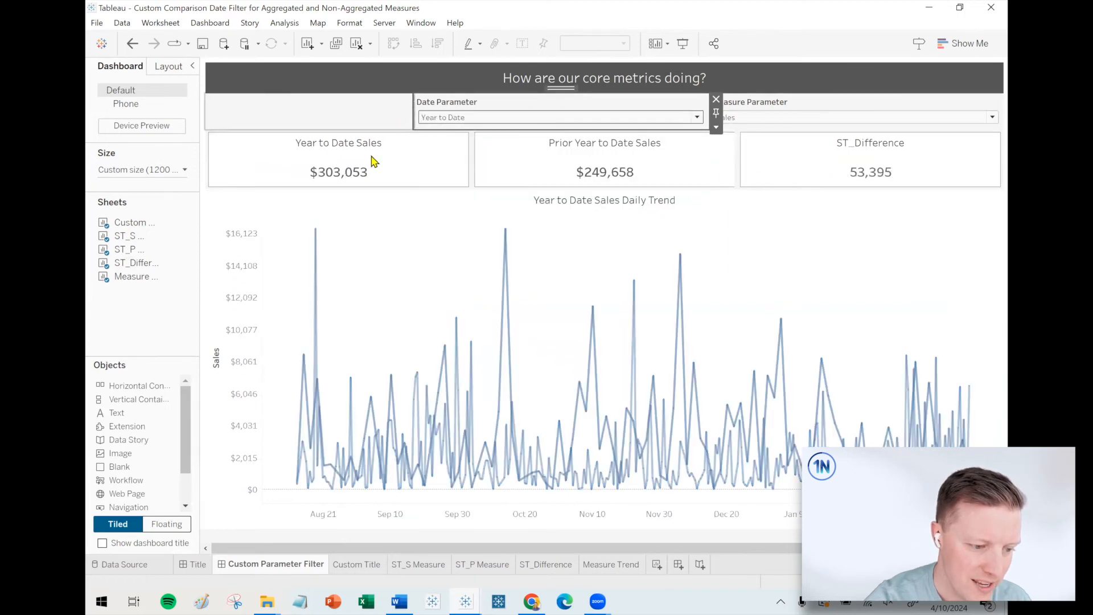
{"action": "left_click", "coordinate": [376, 175]}
{"action": "left_click", "coordinate": [606, 176]}
{"action": "left_click", "coordinate": [869, 181]}
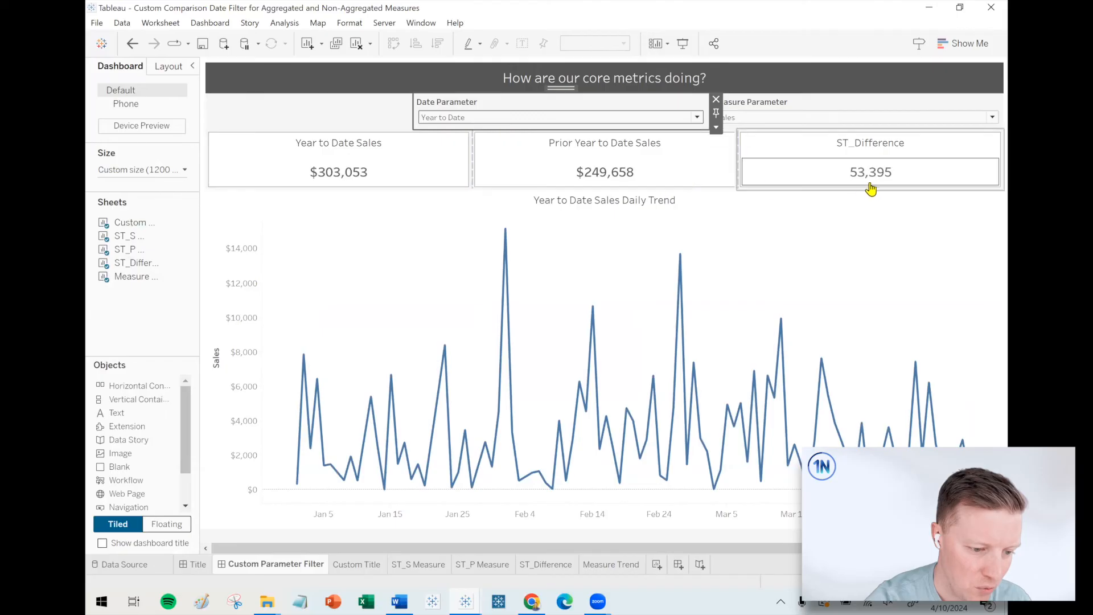
Check the difference card with the Date Parameter set to Quarter to Date and to Last Quarter.
{"action": "left_click", "coordinate": [525, 117]}
{"action": "left_click", "coordinate": [528, 118]}
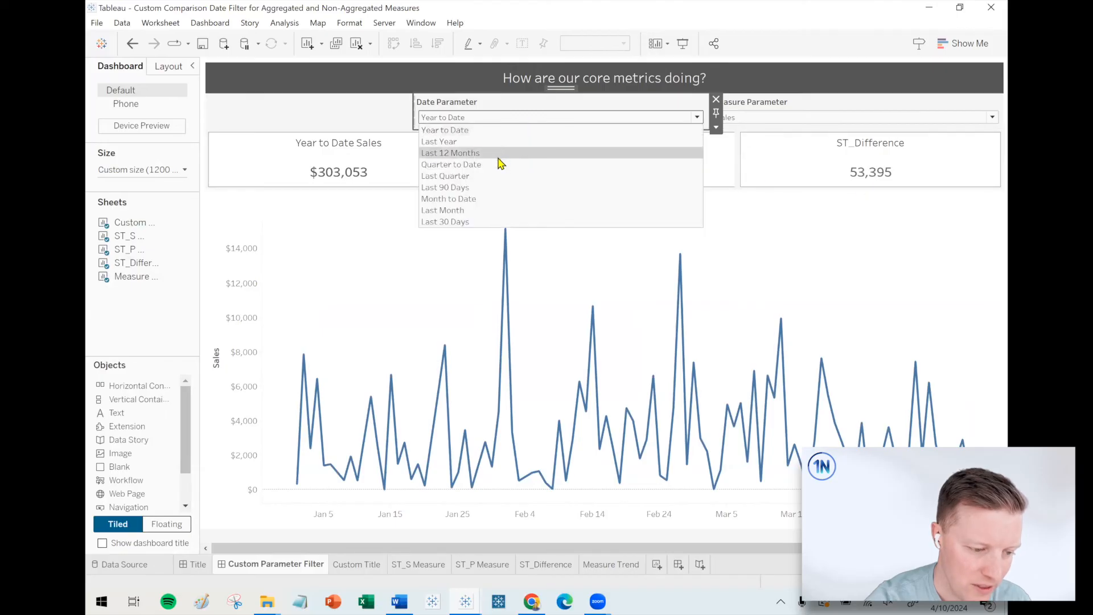
{"action": "left_click", "coordinate": [500, 163]}
{"action": "left_click", "coordinate": [493, 117]}
{"action": "left_click", "coordinate": [486, 164]}
{"action": "left_click", "coordinate": [499, 120]}
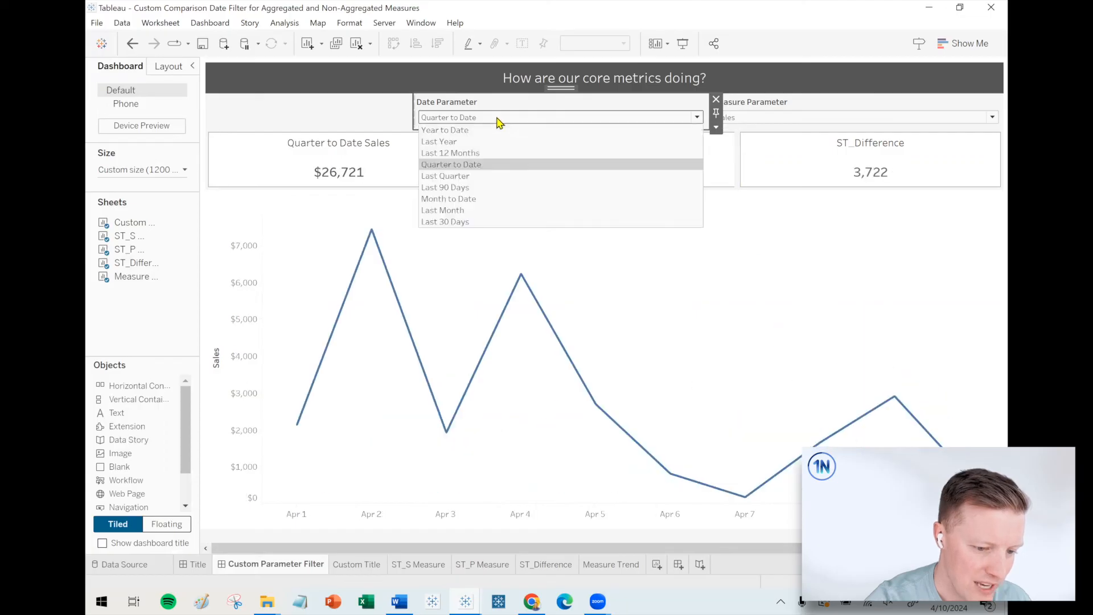
{"action": "left_click", "coordinate": [470, 176]}
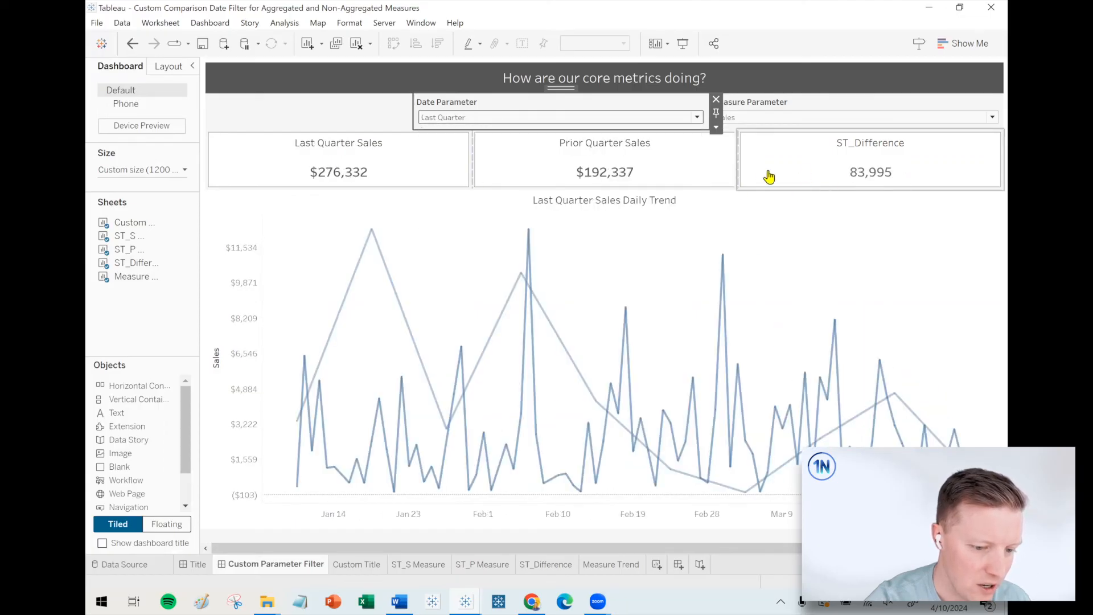
Set the Date Parameter to Last 90 Days and then Month to Date, checking the difference card for each.
{"action": "left_click", "coordinate": [610, 118]}
{"action": "left_click", "coordinate": [523, 187]}
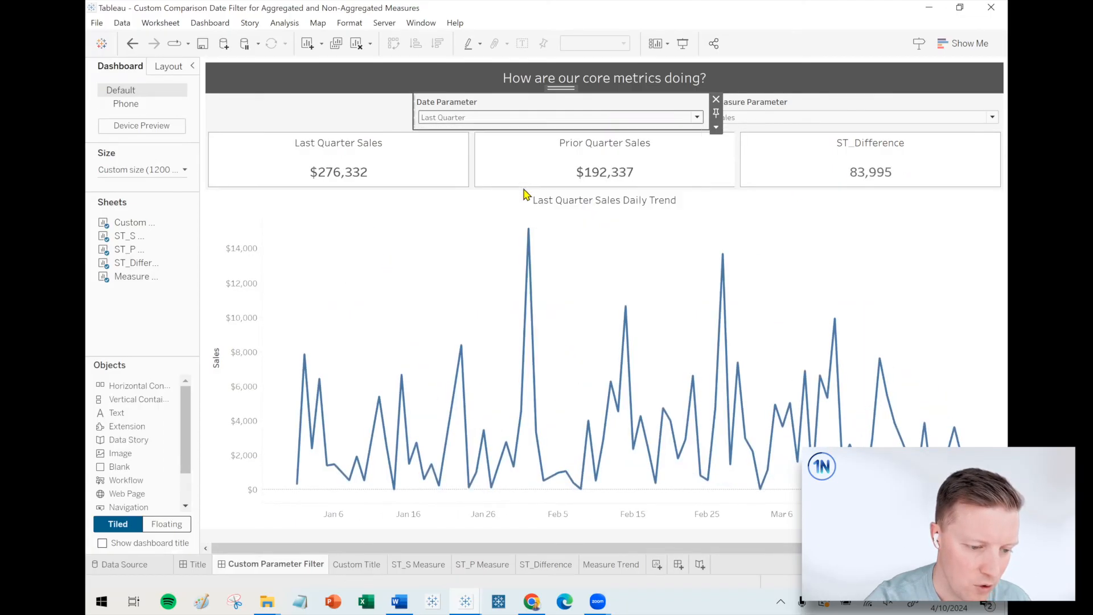
{"action": "left_click", "coordinate": [481, 118]}
{"action": "left_click", "coordinate": [459, 205]}
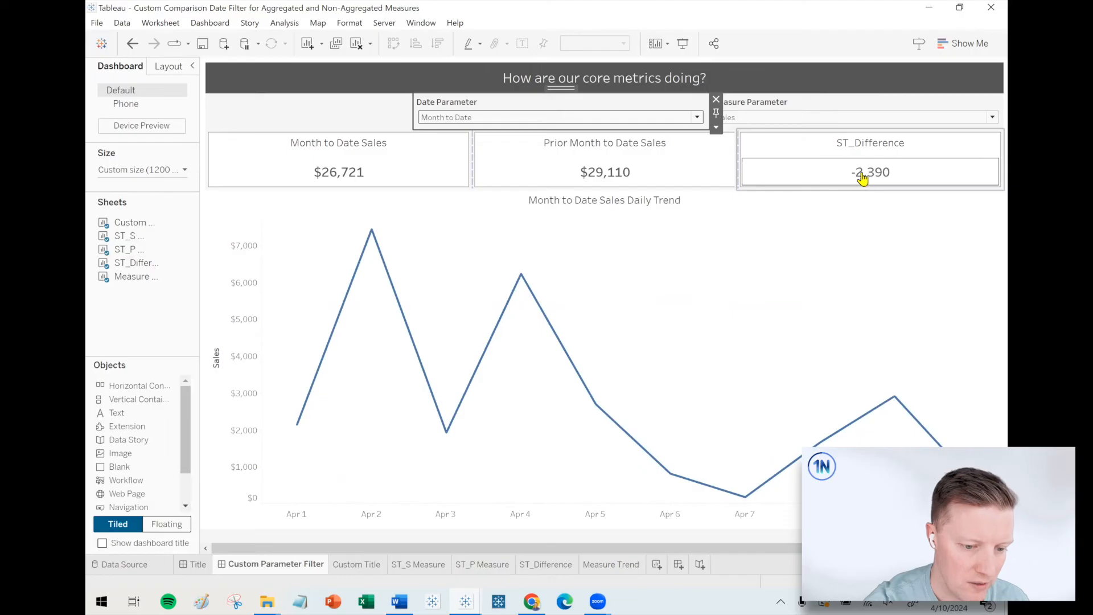
On the ST_Difference sheet, set the Difference field's default number format to custom currency with 0 decimals and negatives as -$1234.
{"action": "left_click", "coordinate": [812, 155]}
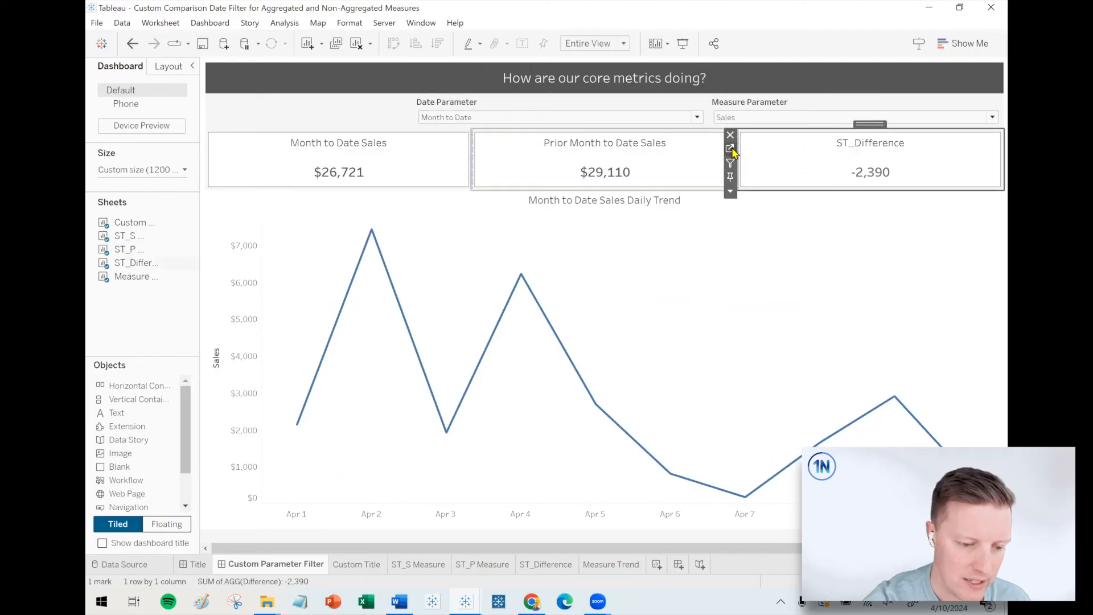
{"action": "left_click", "coordinate": [731, 149]}
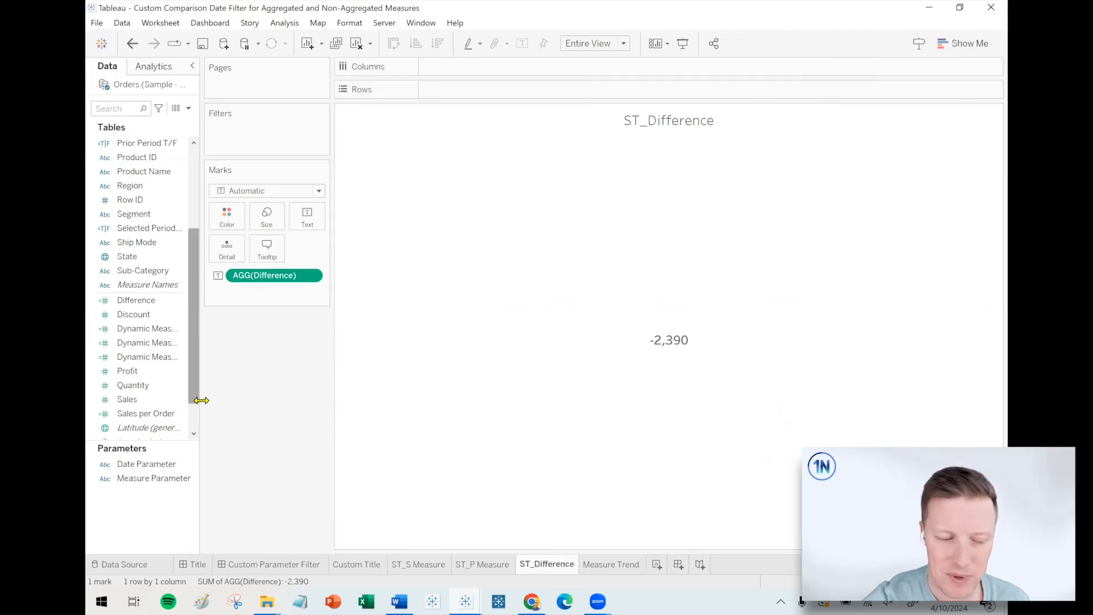
{"action": "left_click_drag", "start_coordinate": [198, 402], "coordinate": [244, 401]}
{"action": "right_click", "coordinate": [164, 302]}
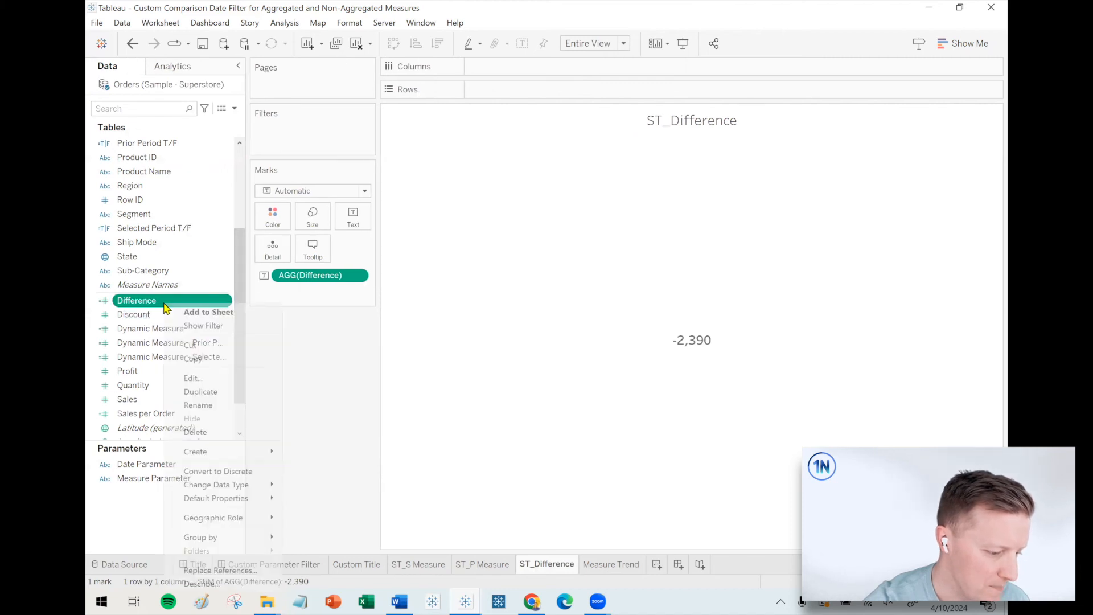
{"action": "mouse_move", "coordinate": [240, 504]}
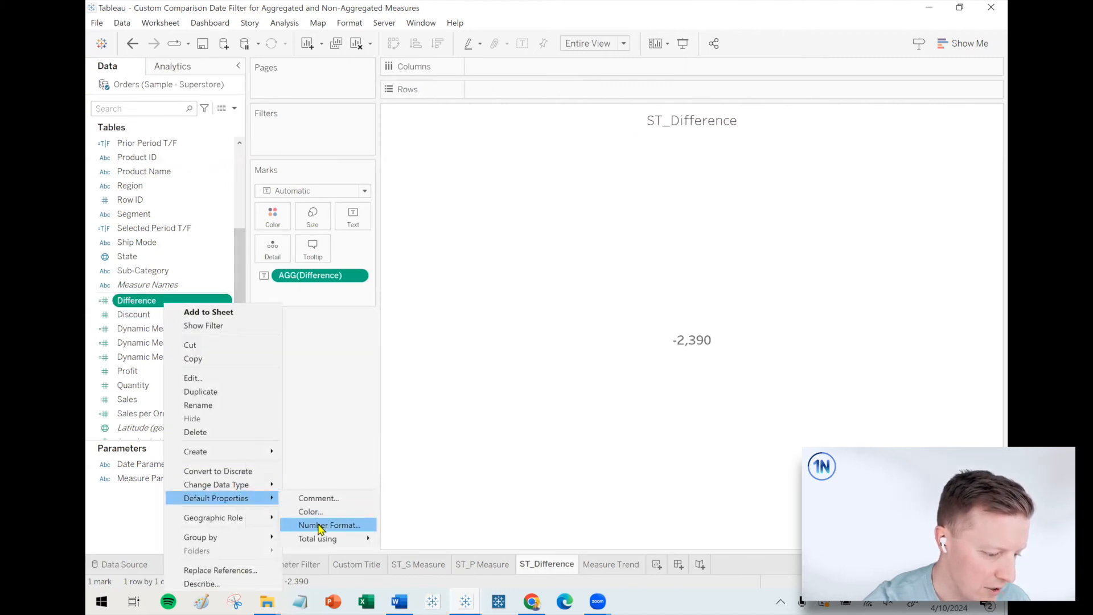
{"action": "left_click", "coordinate": [319, 525]}
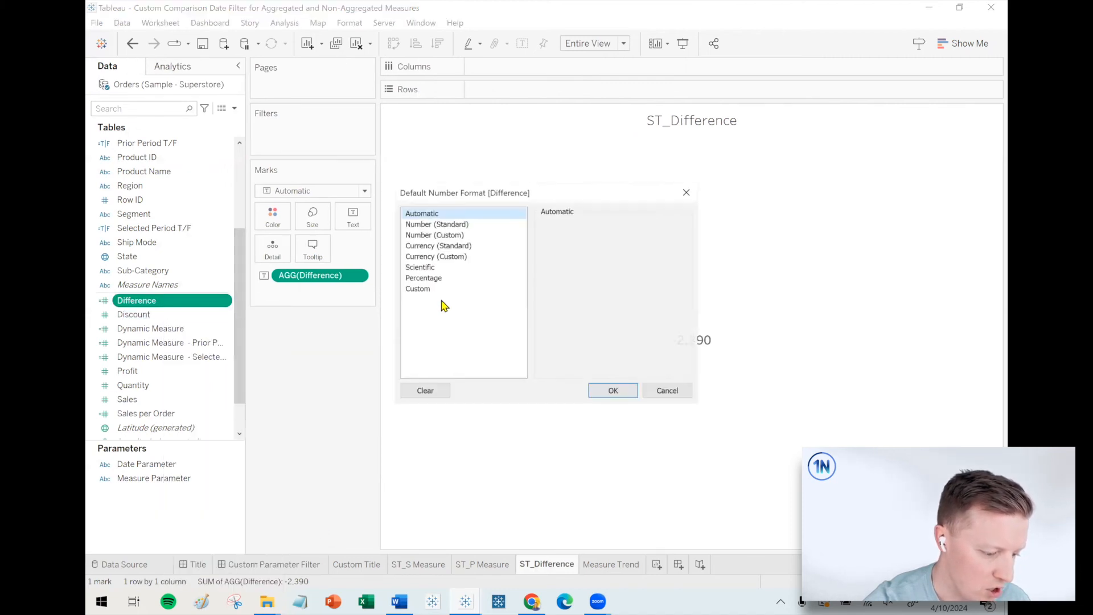
{"action": "left_click", "coordinate": [450, 256]}
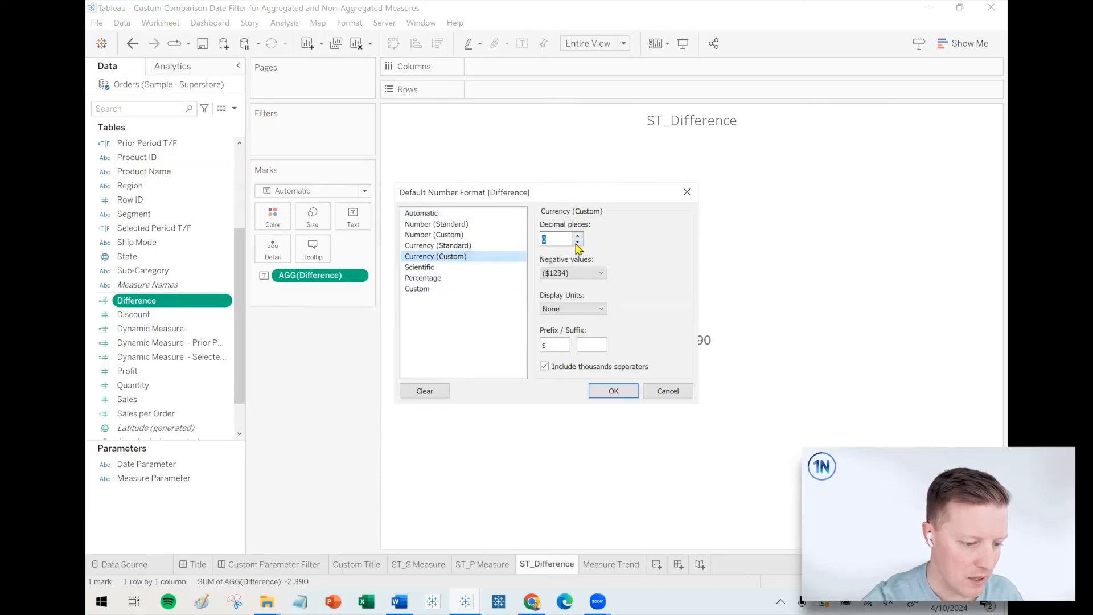
{"action": "left_click", "coordinate": [573, 274]}
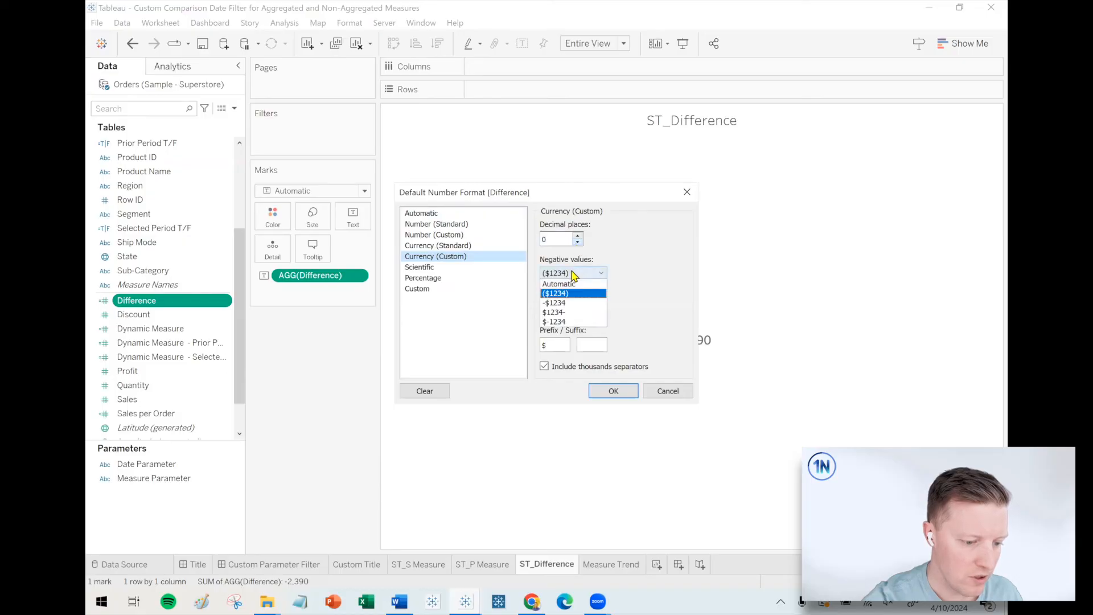
{"action": "left_click", "coordinate": [570, 305]}
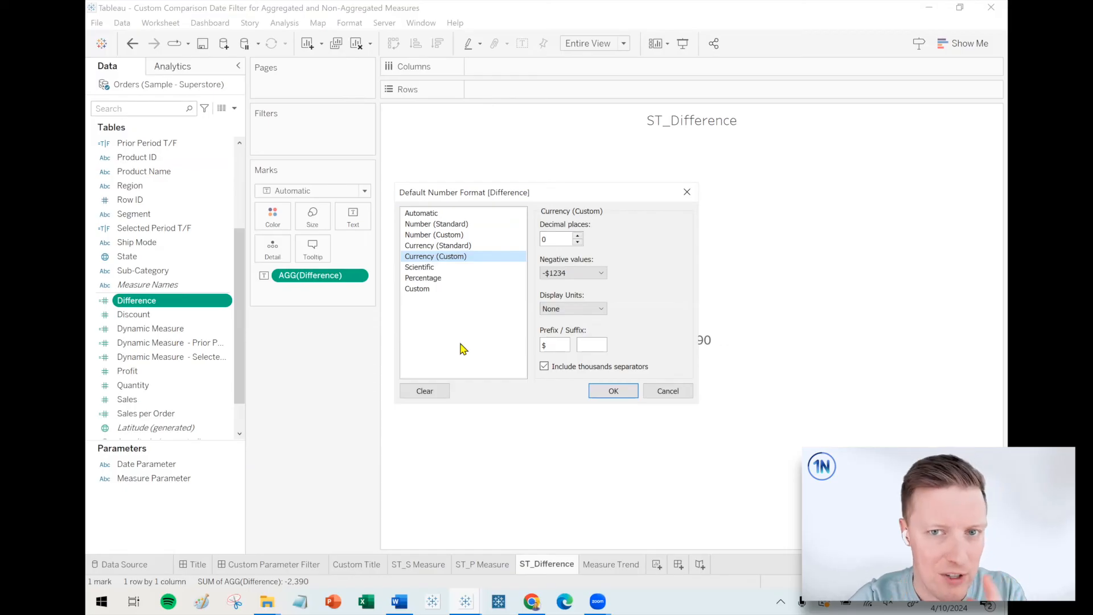
Customize the Difference format code with a leading plus sign for positive values: +"$"#,##0;-"$"#,##0.
{"action": "left_click", "coordinate": [442, 293]}
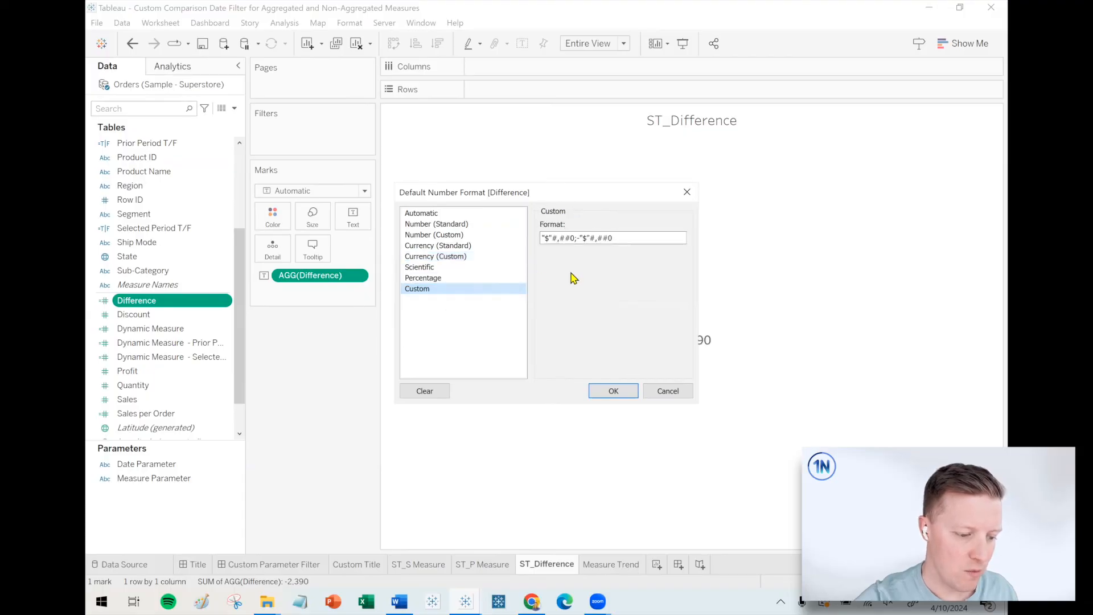
{"action": "key", "text": "ctrl+1"}
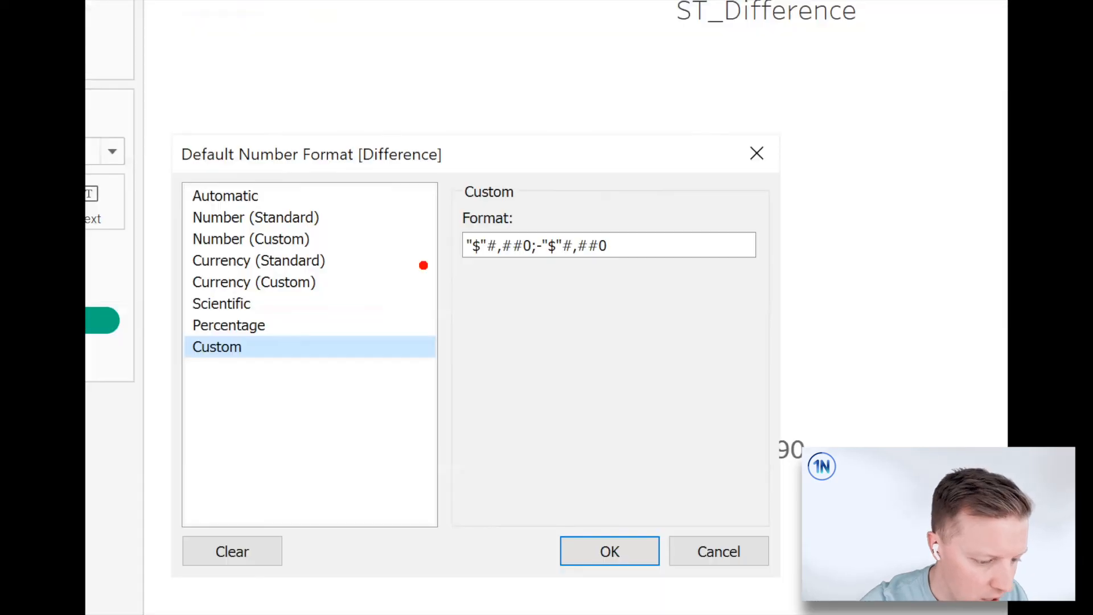
{"action": "mouse_move", "coordinate": [466, 266]}
{"action": "left_mouse_down"}
{"action": "mouse_move", "coordinate": [528, 263]}
{"action": "mouse_move", "coordinate": [536, 341]}
{"action": "left_mouse_up"}
{"action": "left_click_drag", "start_coordinate": [550, 266], "coordinate": [611, 266]}
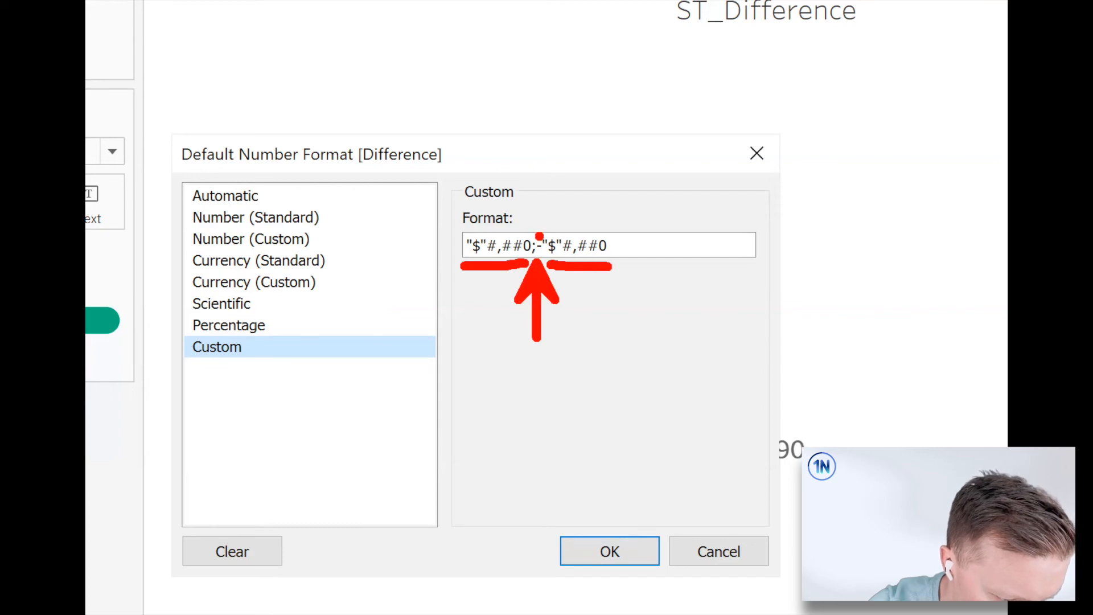
{"action": "left_click_drag", "start_coordinate": [537, 237], "coordinate": [572, 191]}
{"action": "key", "text": "Escape"}
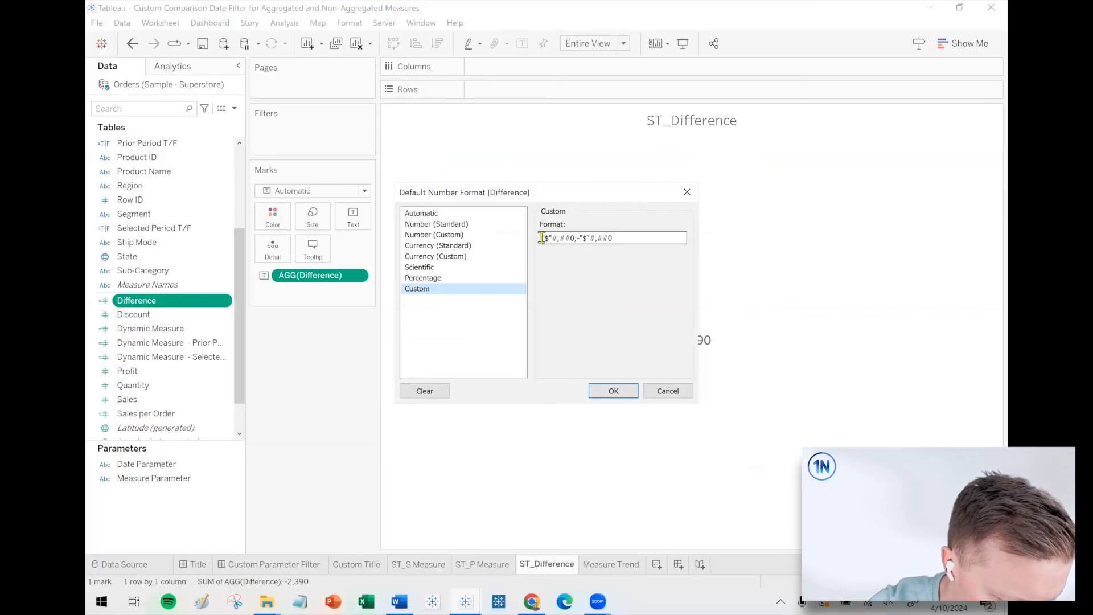
{"action": "type", "text": "+"}
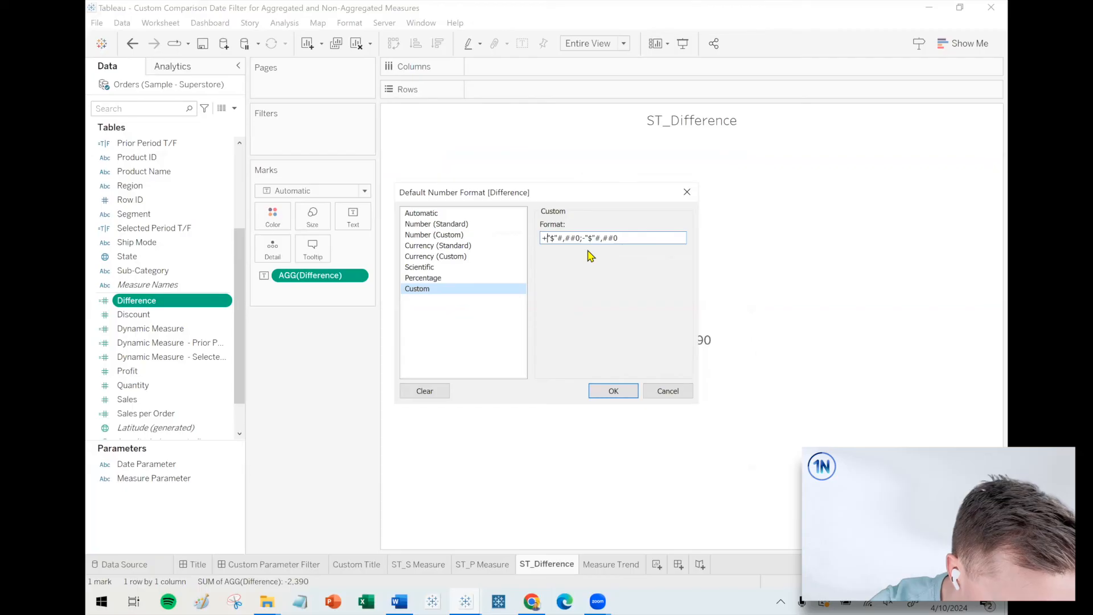
{"action": "left_click", "coordinate": [618, 390]}
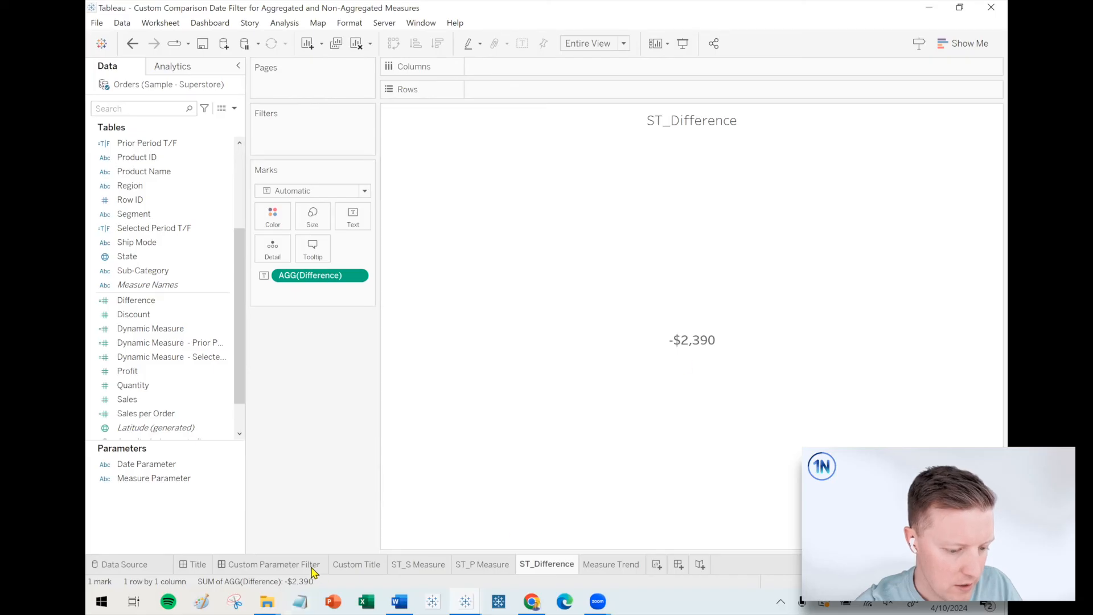
Set the dashboard's Date Parameter to Year to Date and check the sign and currency format on the difference card.
{"action": "left_click", "coordinate": [271, 565]}
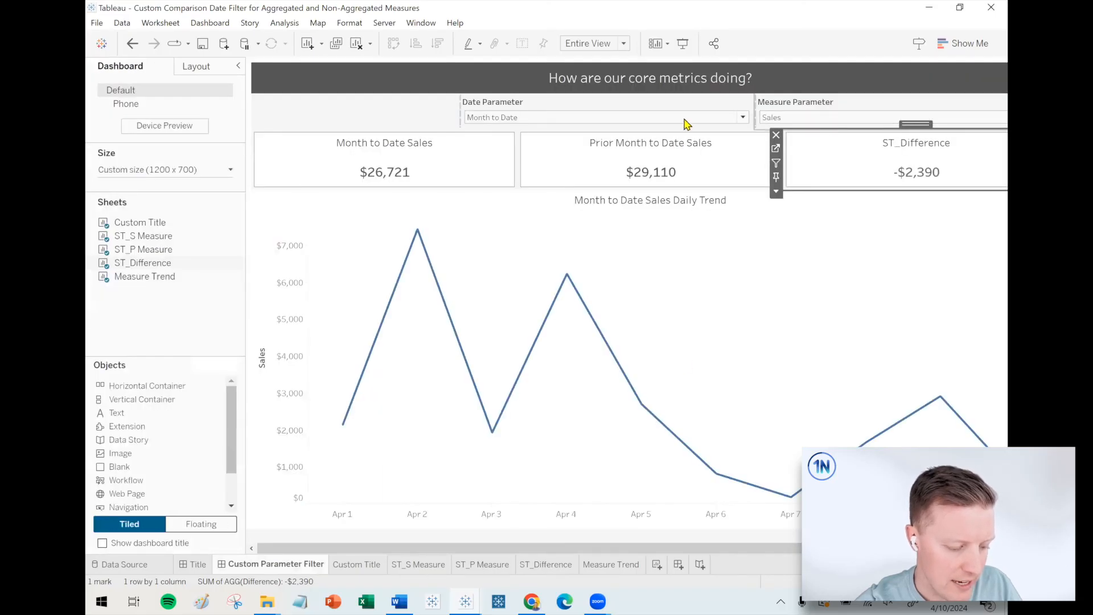
{"action": "left_click", "coordinate": [655, 117]}
{"action": "left_click", "coordinate": [623, 131]}
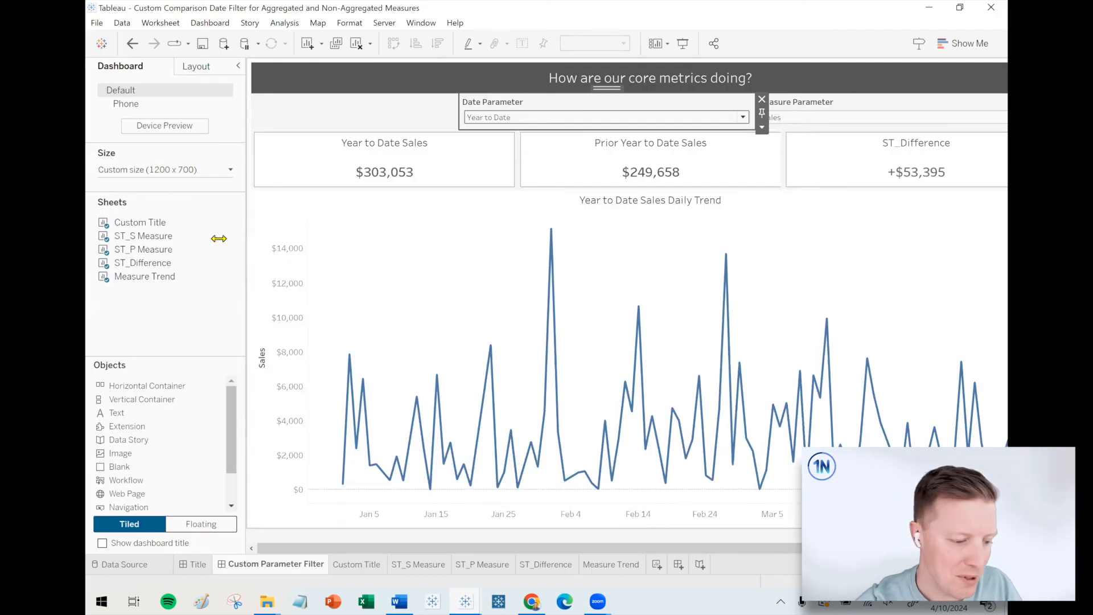
{"action": "left_click_drag", "start_coordinate": [223, 237], "coordinate": [213, 237]}
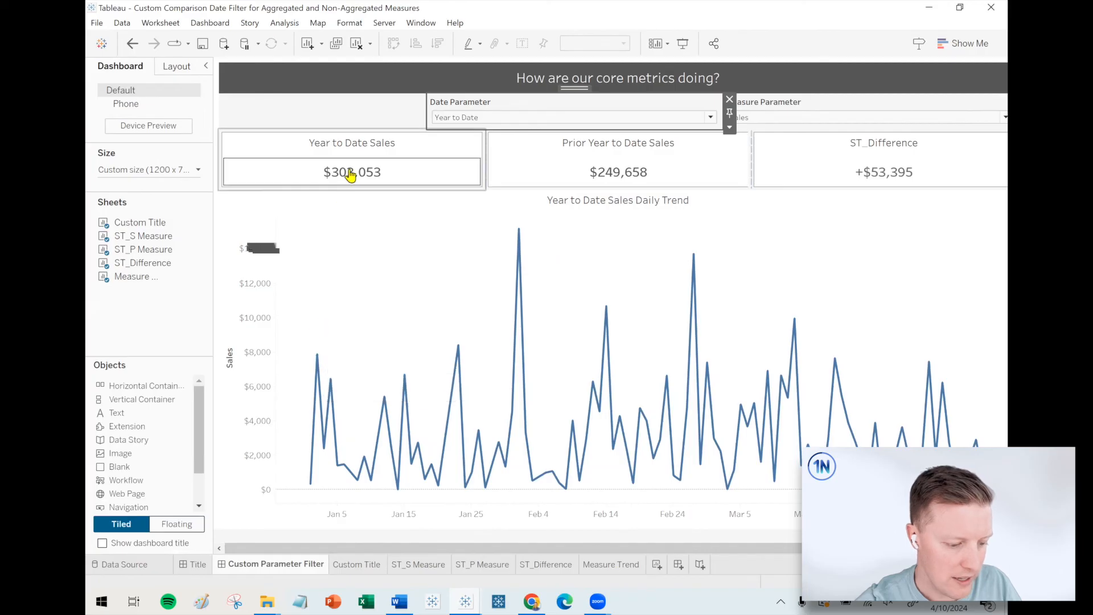
Color the ST_S Measure value dark blue and the ST_P Measure value light blue.
{"action": "left_click", "coordinate": [420, 566]}
{"action": "left_click", "coordinate": [240, 217]}
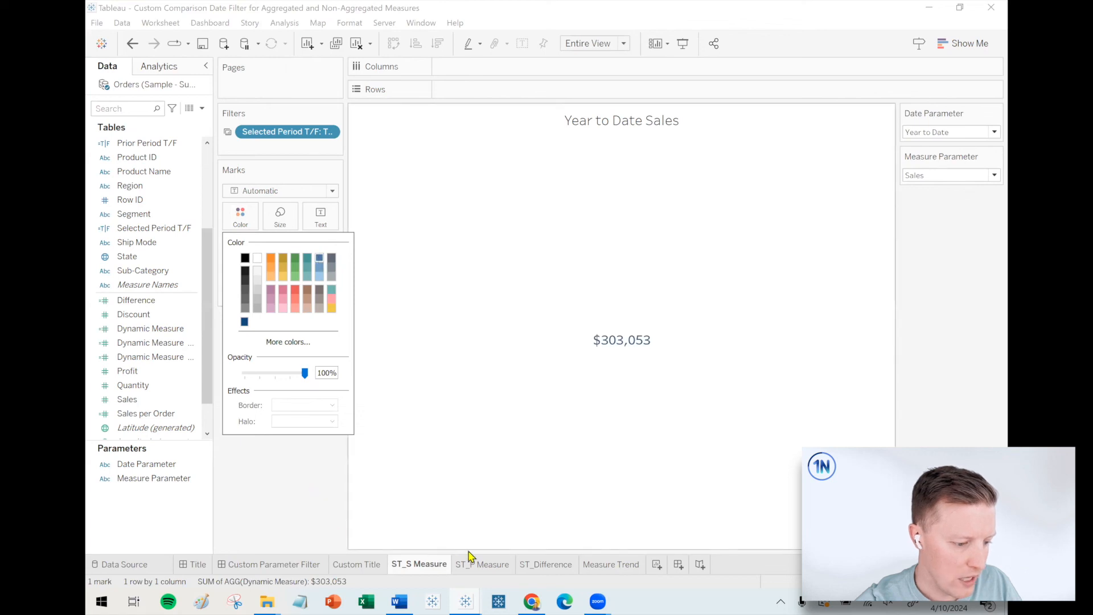
{"action": "left_click", "coordinate": [480, 564]}
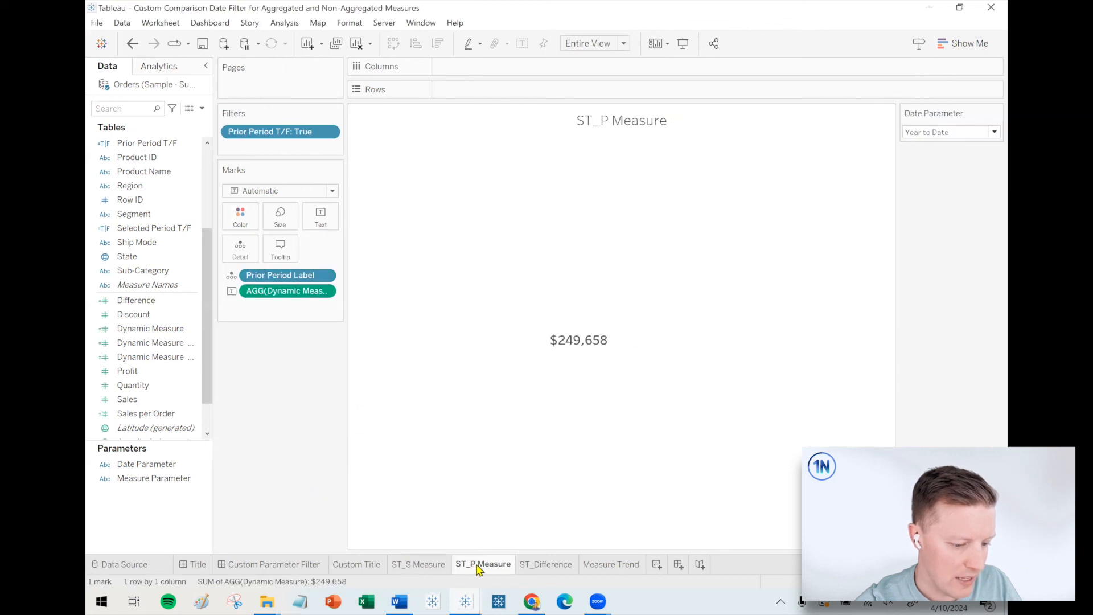
{"action": "left_click", "coordinate": [241, 217]}
{"action": "left_click", "coordinate": [320, 277]}
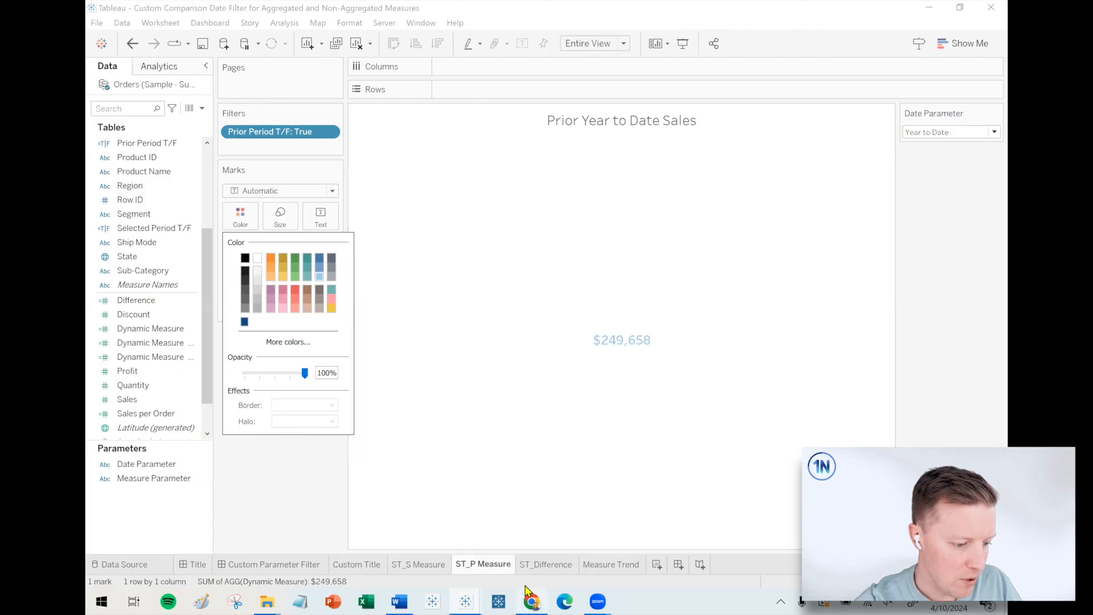
Create a calculated field named Difference Color from the Difference field, with the formula [Difference] > 0.
{"action": "left_click", "coordinate": [545, 564]}
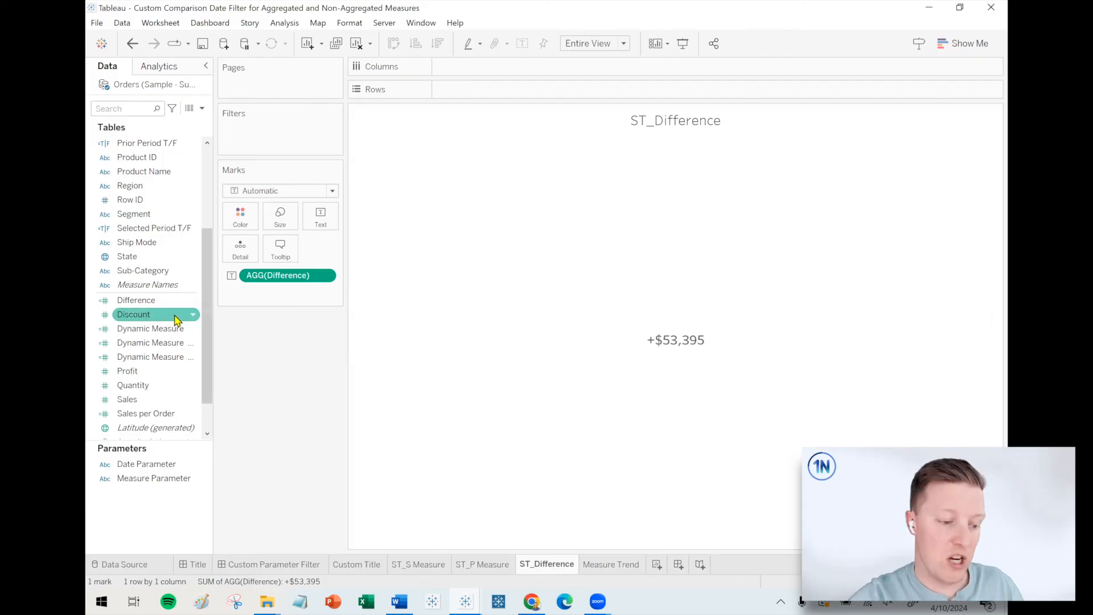
{"action": "right_click", "coordinate": [137, 300]}
{"action": "mouse_move", "coordinate": [235, 450]}
{"action": "left_click", "coordinate": [302, 447]}
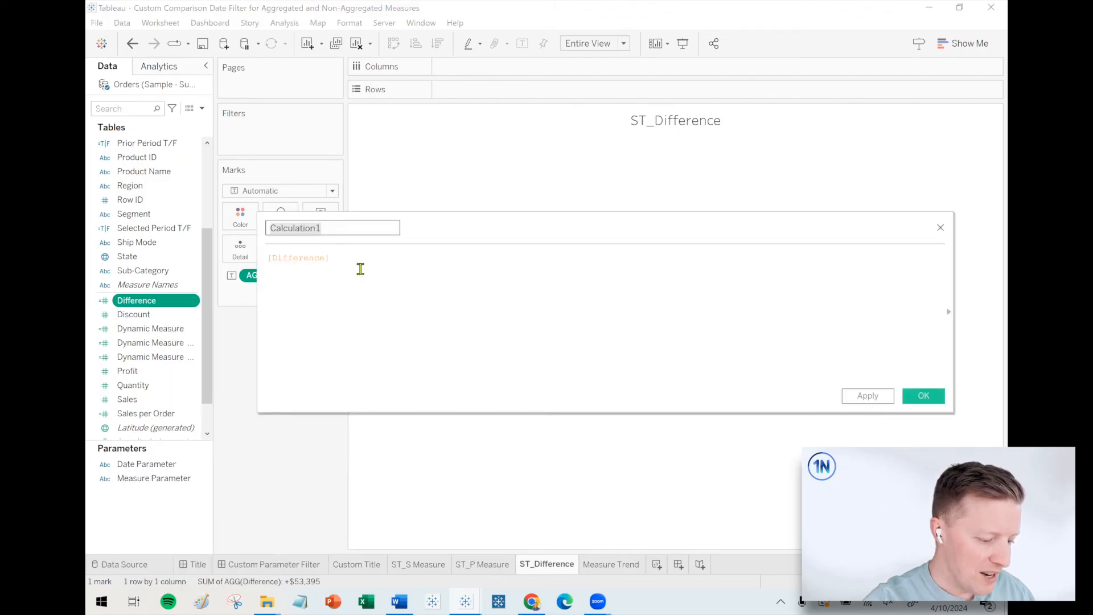
{"action": "type", "text": "> "}
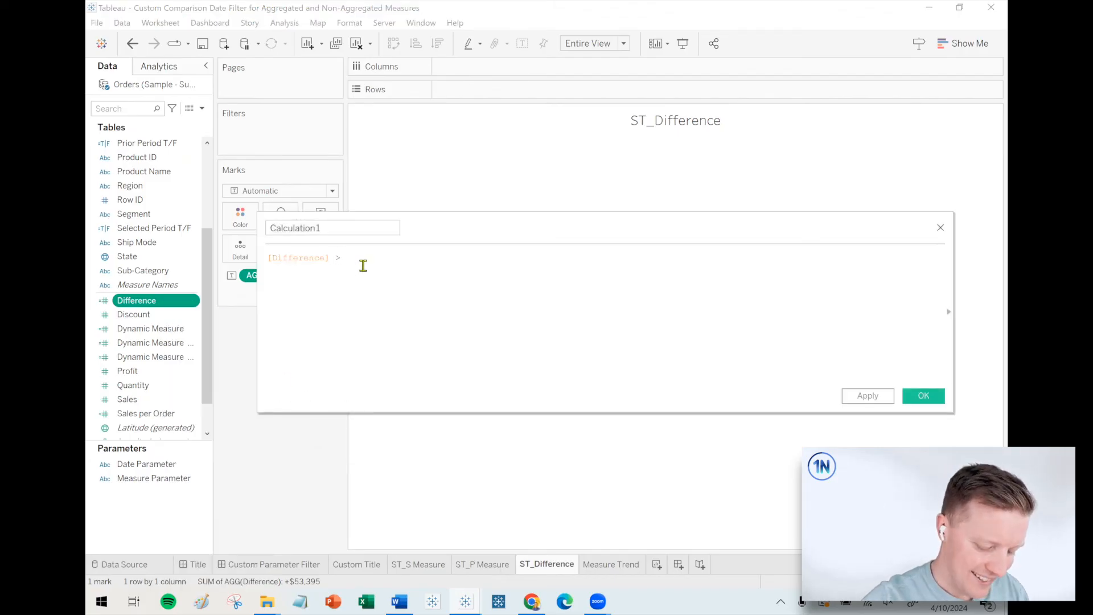
{"action": "type", "text": "0"}
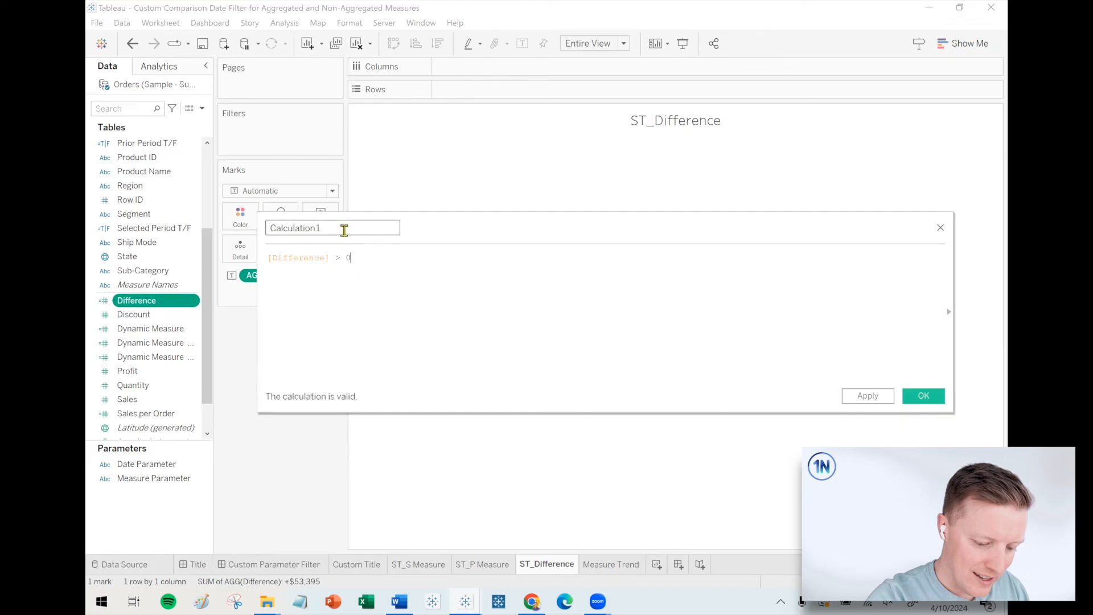
{"action": "double_click", "coordinate": [345, 228]}
{"action": "type", "text": "Difference Color"}
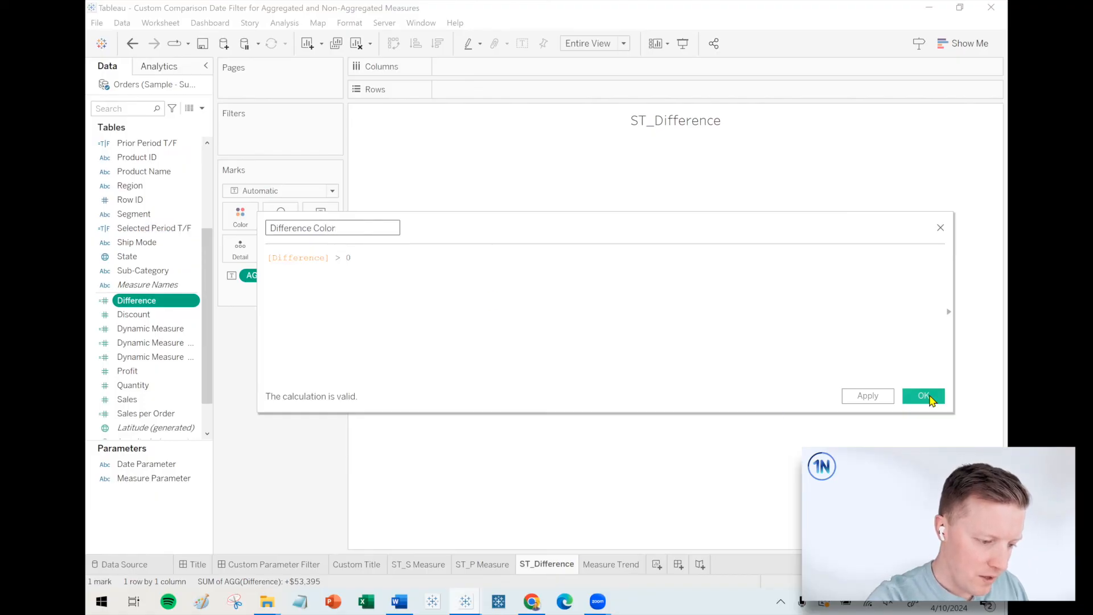
{"action": "left_click", "coordinate": [924, 396]}
Color the ST_Difference value by Difference Color and assign green to True.
{"action": "left_click_drag", "start_coordinate": [249, 246], "coordinate": [240, 219]}
{"action": "left_click", "coordinate": [240, 219]}
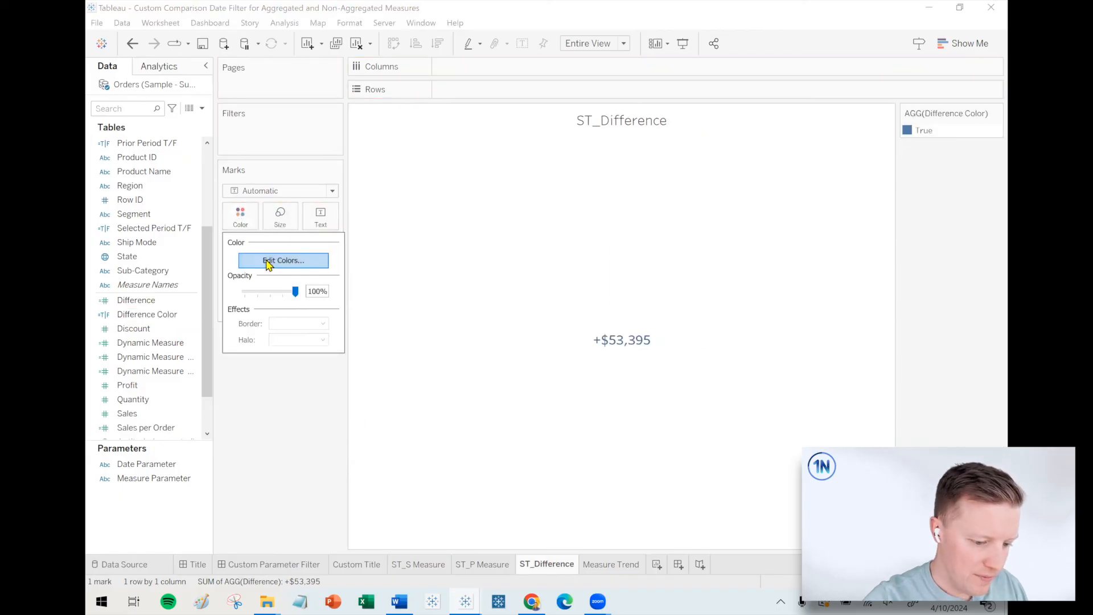
{"action": "left_click", "coordinate": [270, 261]}
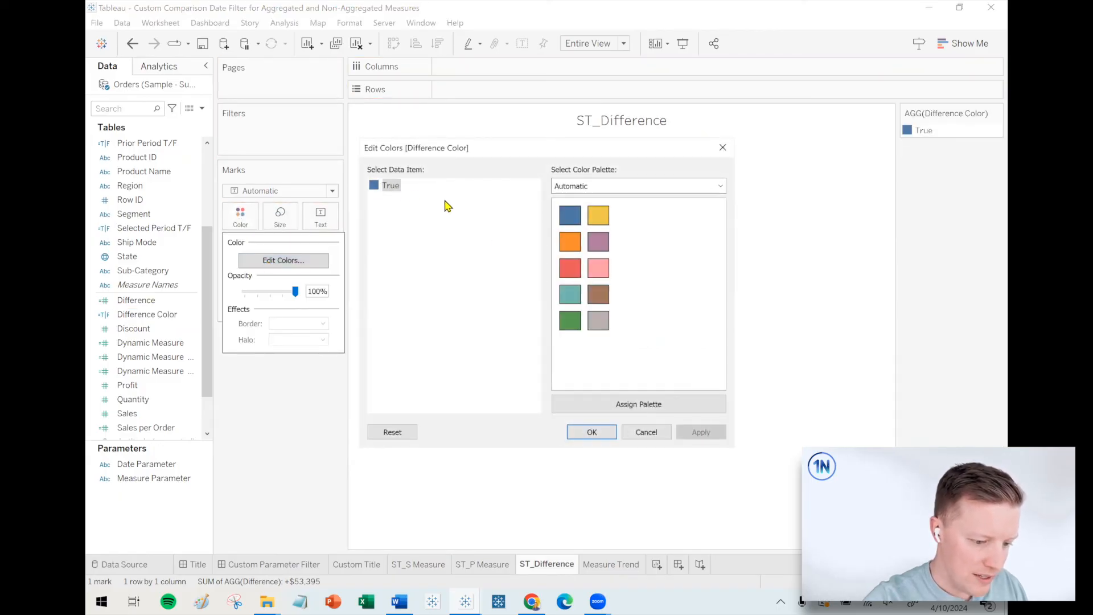
{"action": "left_click", "coordinate": [570, 320]}
{"action": "left_click", "coordinate": [596, 433]}
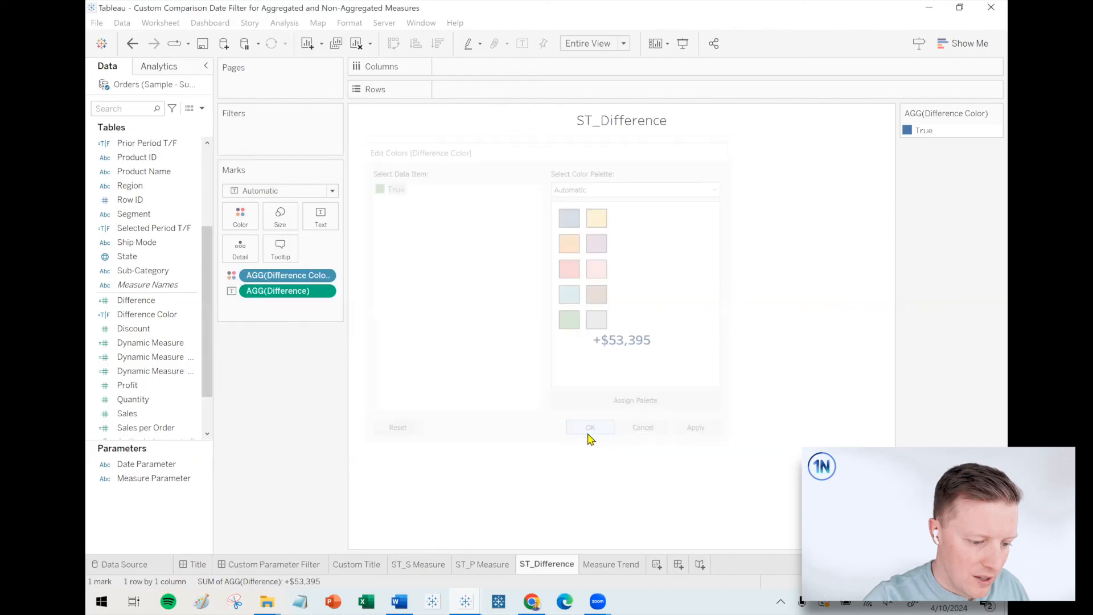
Set the dashboard's Date Parameter to Last Month and check the colors of the three cards.
{"action": "left_click", "coordinate": [296, 566]}
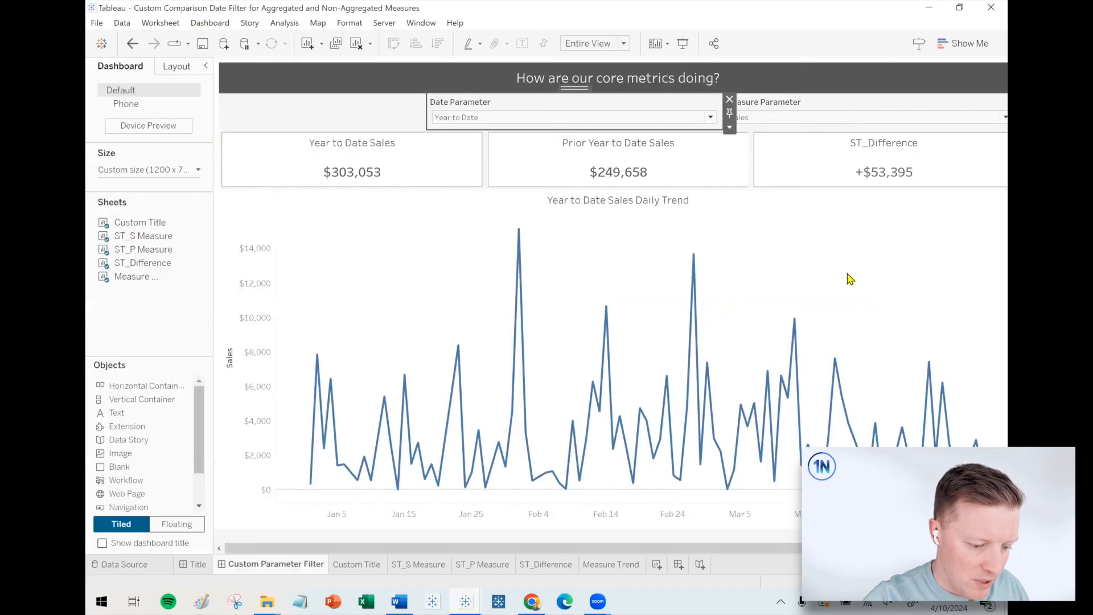
{"action": "left_click", "coordinate": [819, 118]}
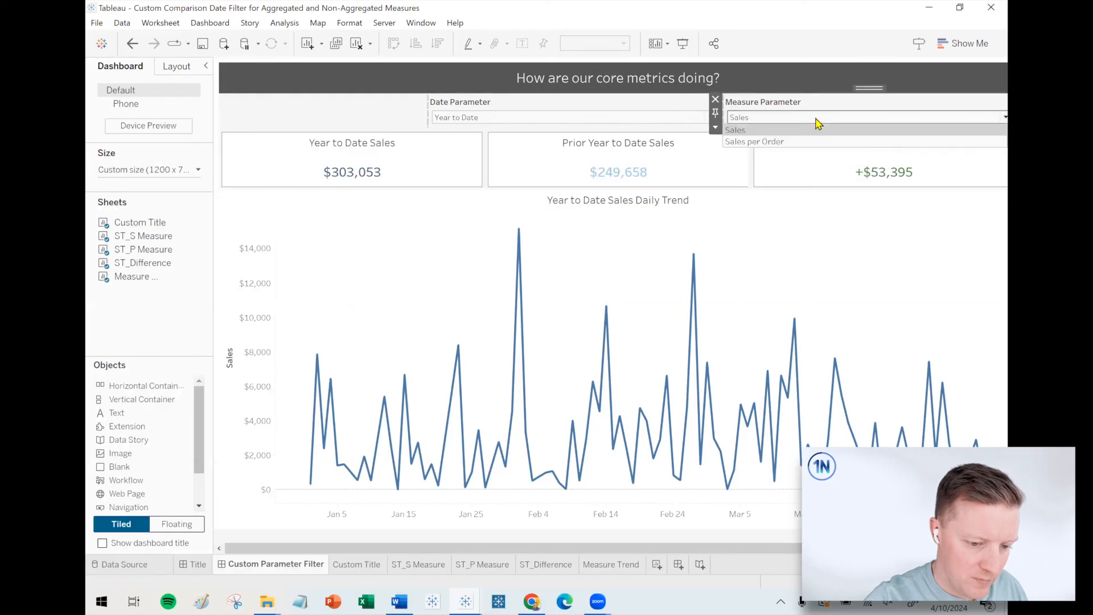
{"action": "left_click", "coordinate": [598, 118]}
{"action": "left_click", "coordinate": [532, 214]}
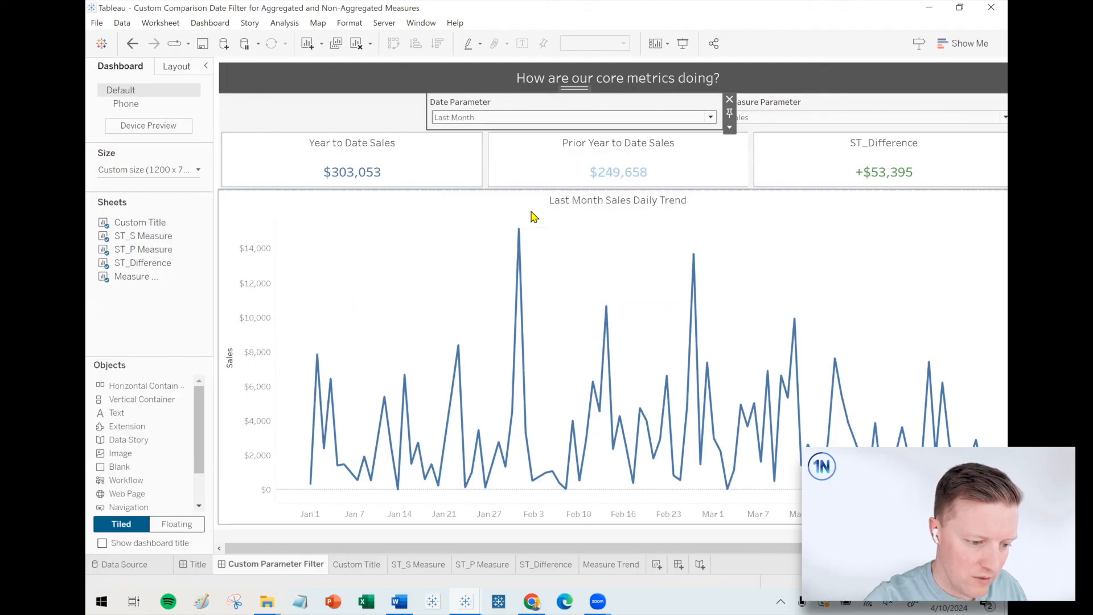
Assign orange to the False value of Difference Color on the ST_Difference sheet.
{"action": "left_click", "coordinate": [557, 565]}
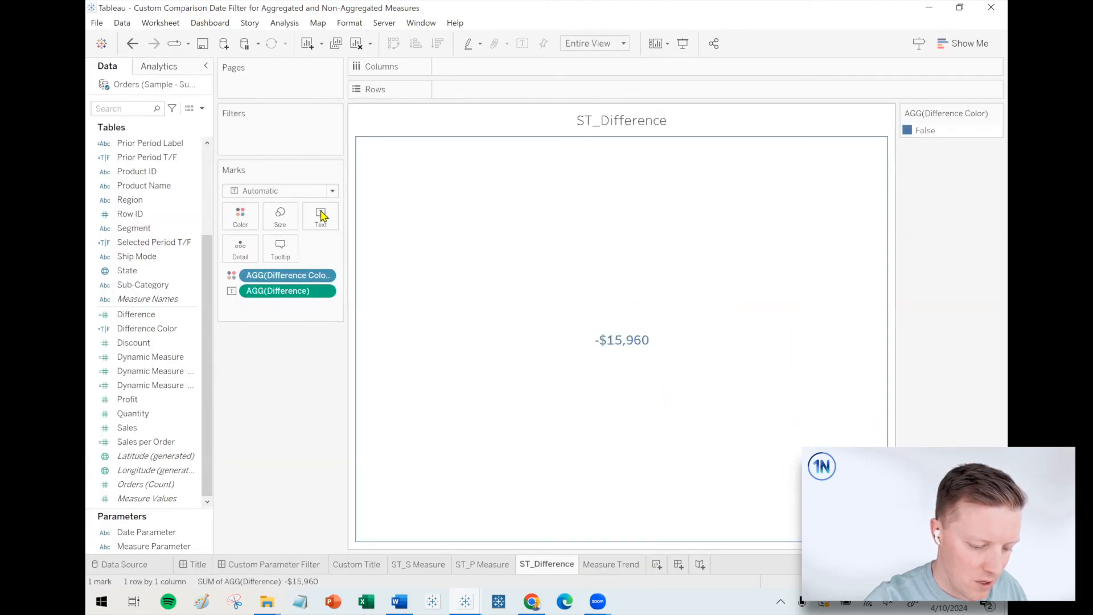
{"action": "double_click", "coordinate": [924, 132]}
{"action": "left_click", "coordinate": [570, 241]}
{"action": "left_click", "coordinate": [593, 433]}
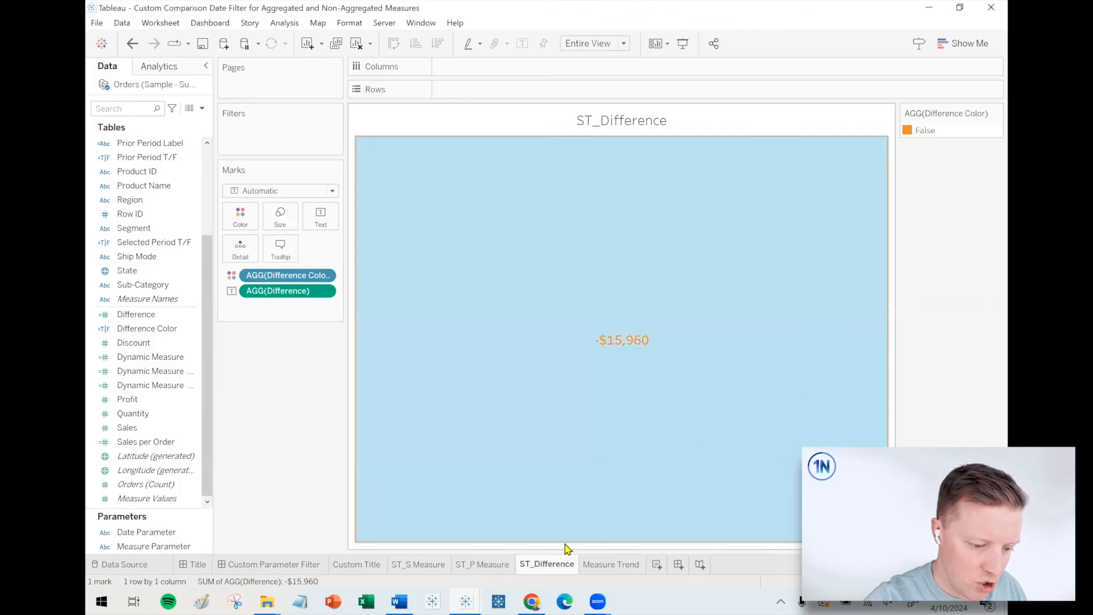
On the Custom Parameter Filter dashboard, set the Date Parameter to Year to Date and the Measure Parameter to Sales per Order.
{"action": "left_click", "coordinate": [317, 566]}
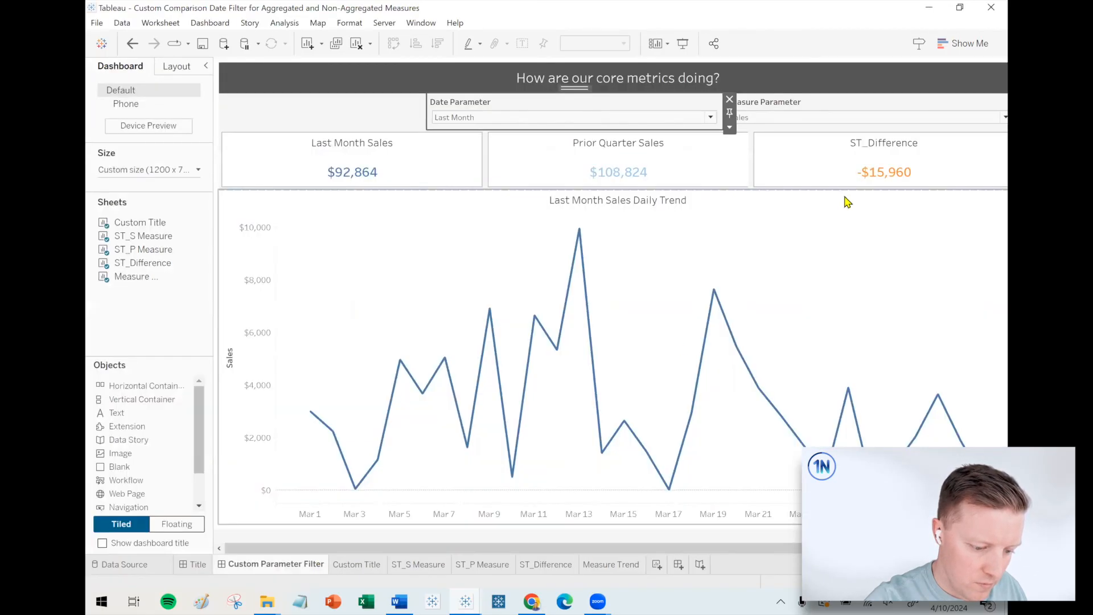
{"action": "left_click", "coordinate": [567, 119]}
{"action": "left_click", "coordinate": [494, 125]}
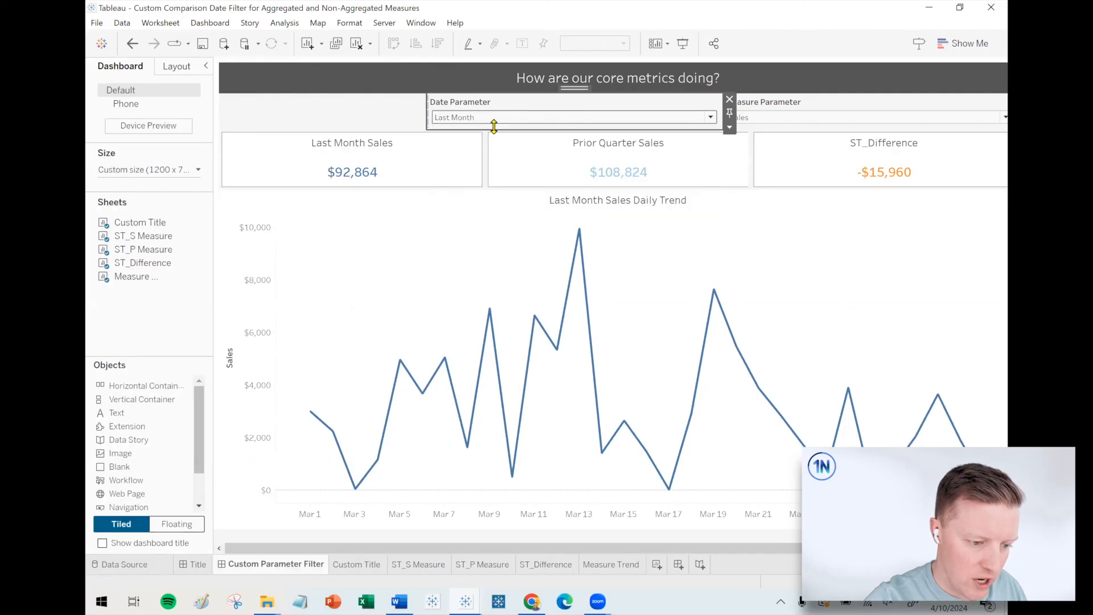
{"action": "left_click", "coordinate": [509, 118]}
{"action": "left_click", "coordinate": [494, 129]}
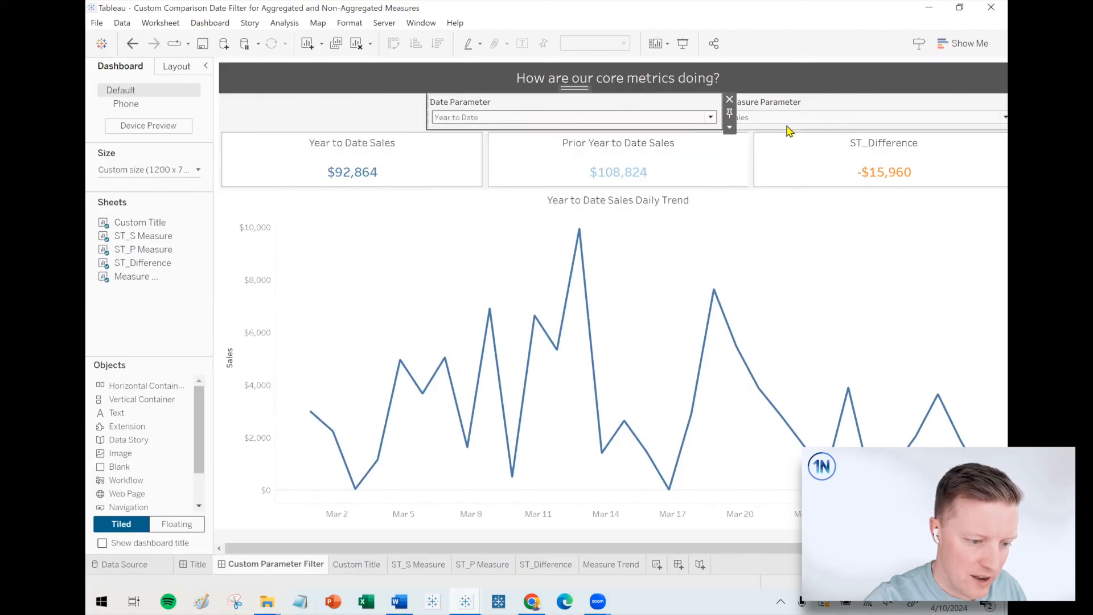
{"action": "left_click", "coordinate": [795, 119]}
{"action": "left_click", "coordinate": [776, 146]}
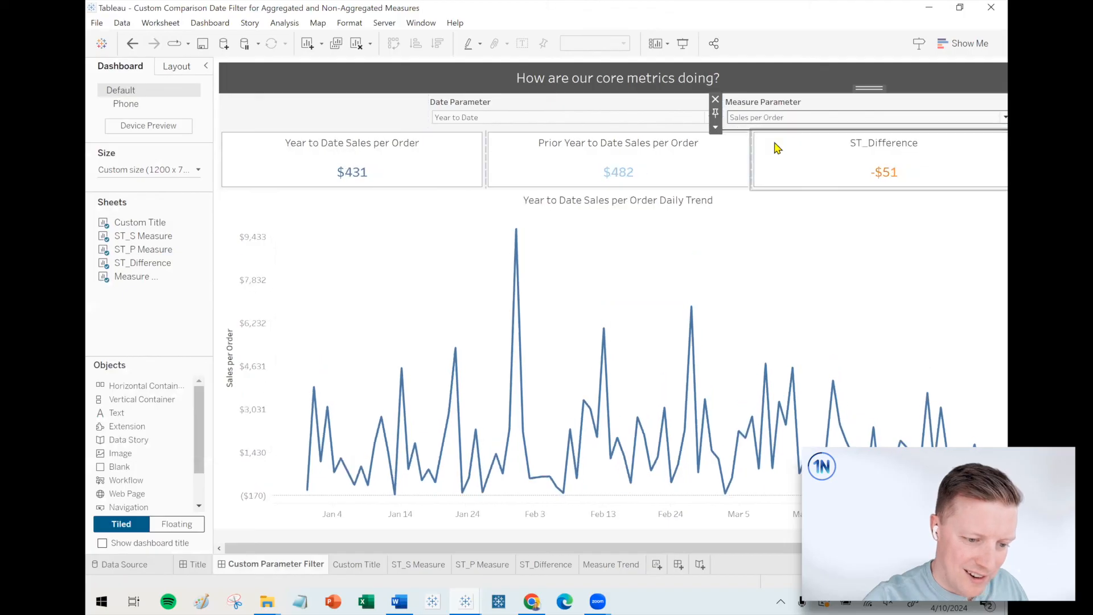
Narrow the side pane to fit the dashboard's full width and retitle the ST_Difference card as Difference.
{"action": "left_click_drag", "start_coordinate": [142, 263], "coordinate": [210, 188]}
{"action": "left_click", "coordinate": [878, 147]}
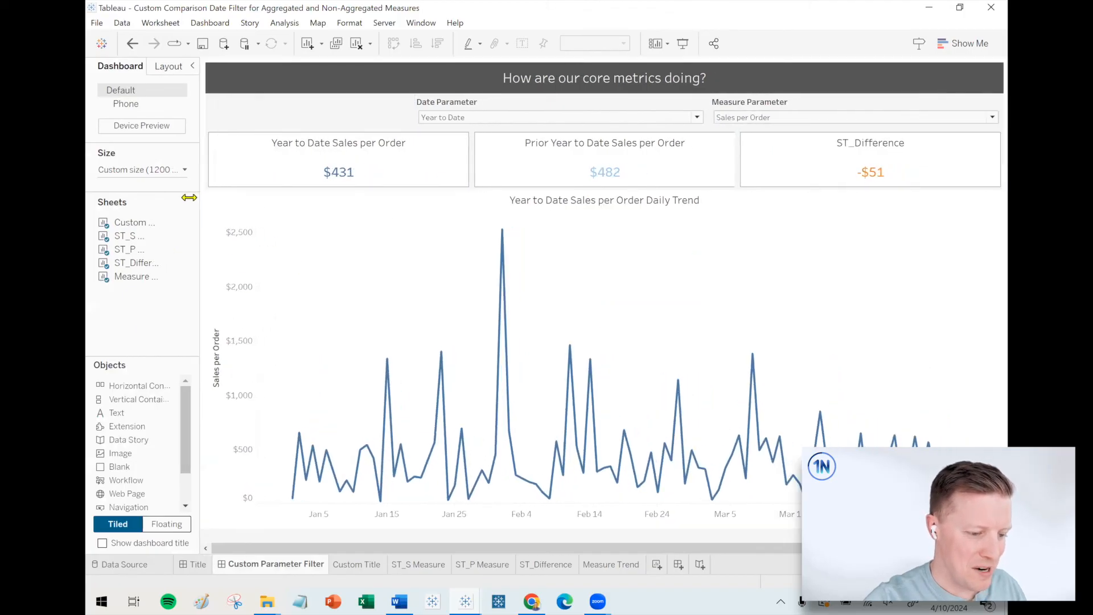
{"action": "double_click", "coordinate": [870, 147]}
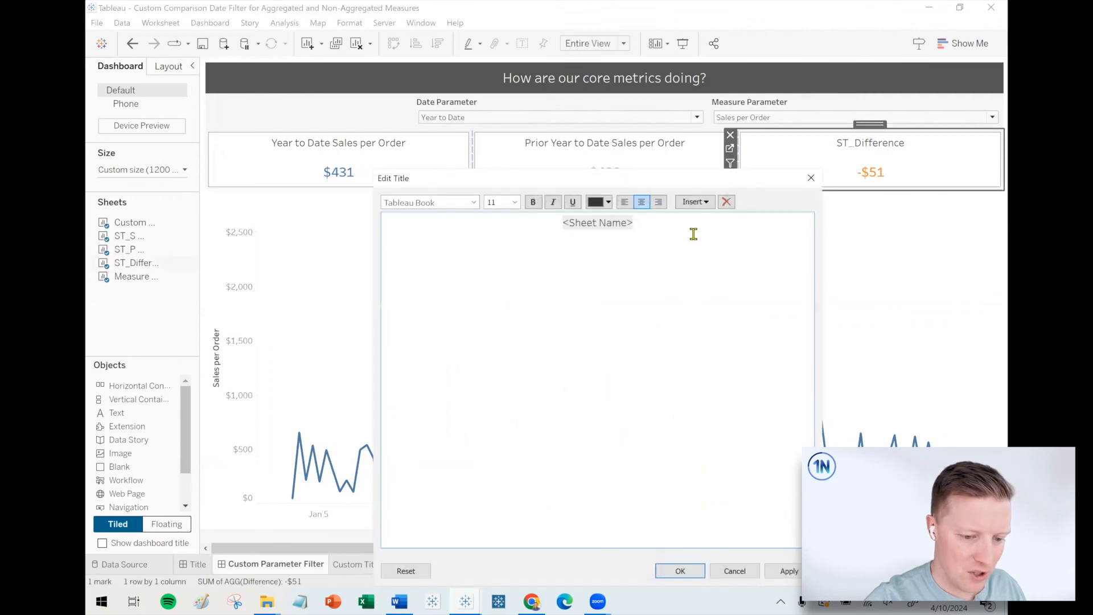
{"action": "key", "text": "ctrl+a"}
{"action": "type", "text": "Difference"}
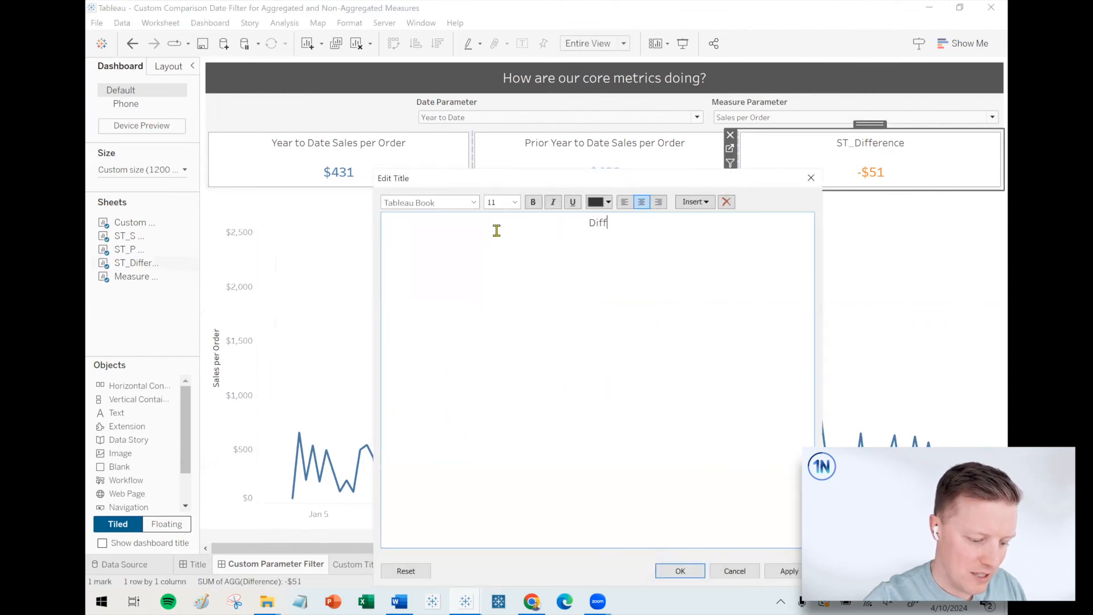
{"action": "left_click", "coordinate": [679, 571]}
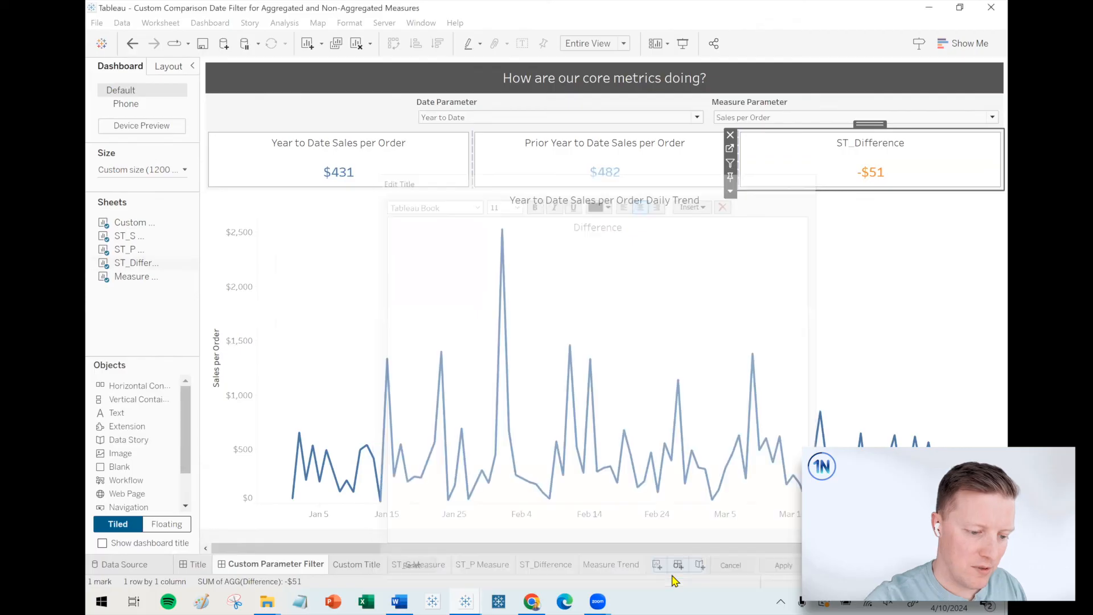
{"action": "left_click", "coordinate": [153, 329]}
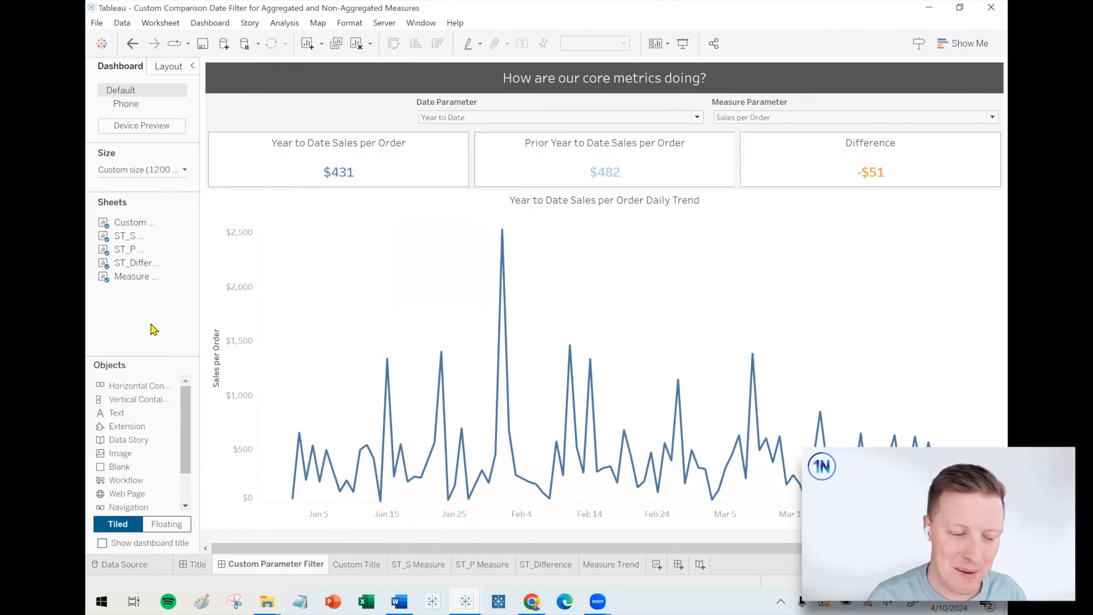
Add a thin solid gray border around the Measure Trend chart on the dashboard.
{"action": "left_click", "coordinate": [325, 249]}
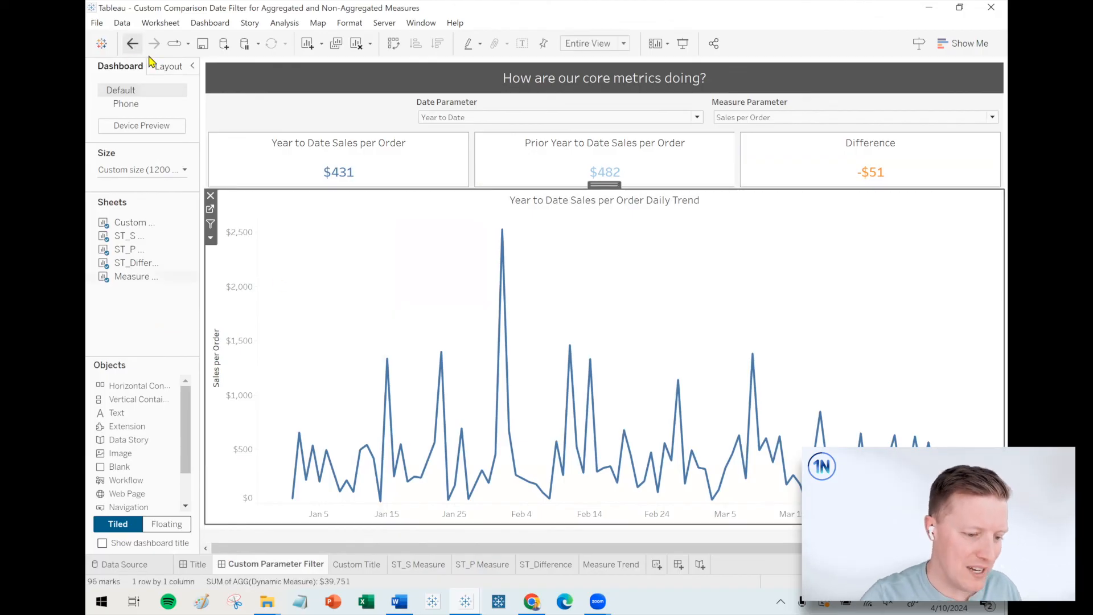
{"action": "left_click", "coordinate": [170, 66]}
{"action": "left_click", "coordinate": [137, 287]}
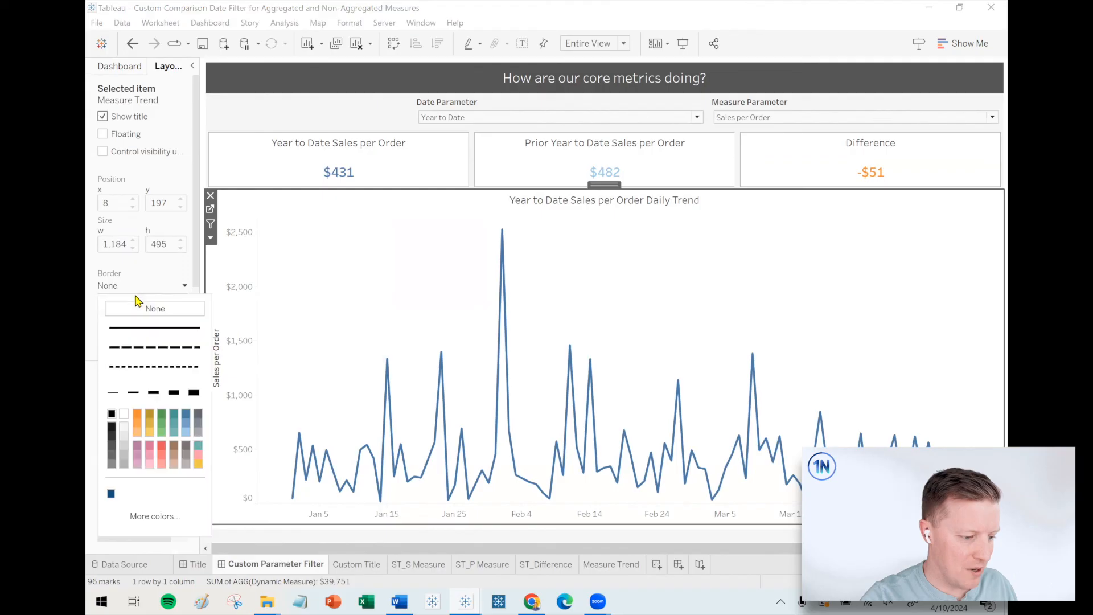
{"action": "left_click", "coordinate": [124, 446]}
{"action": "left_click", "coordinate": [124, 463]}
{"action": "left_click", "coordinate": [160, 268]}
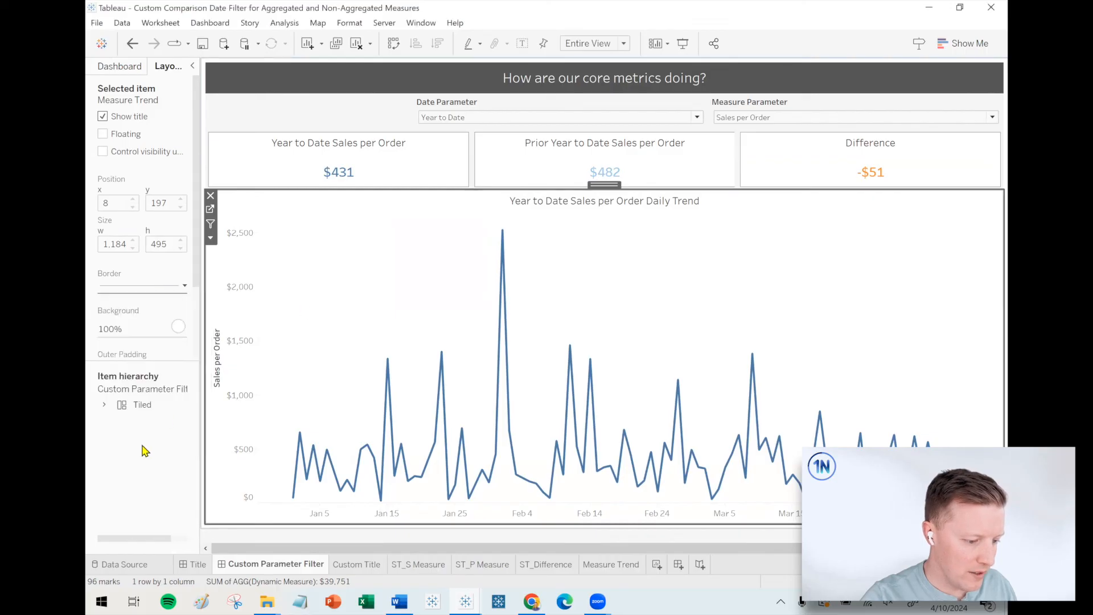
{"action": "left_click", "coordinate": [170, 438]}
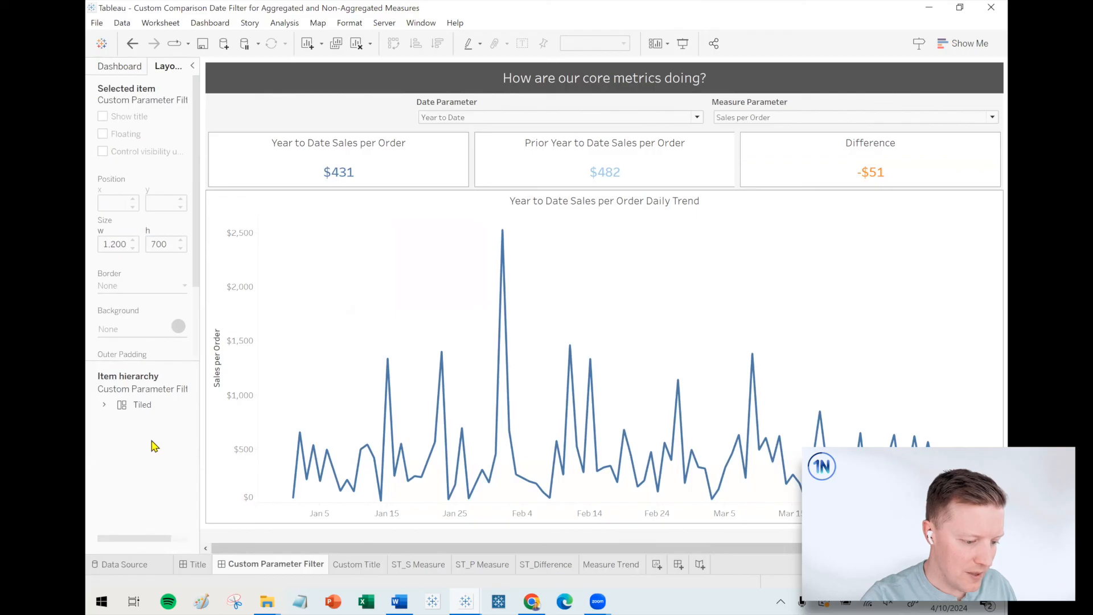